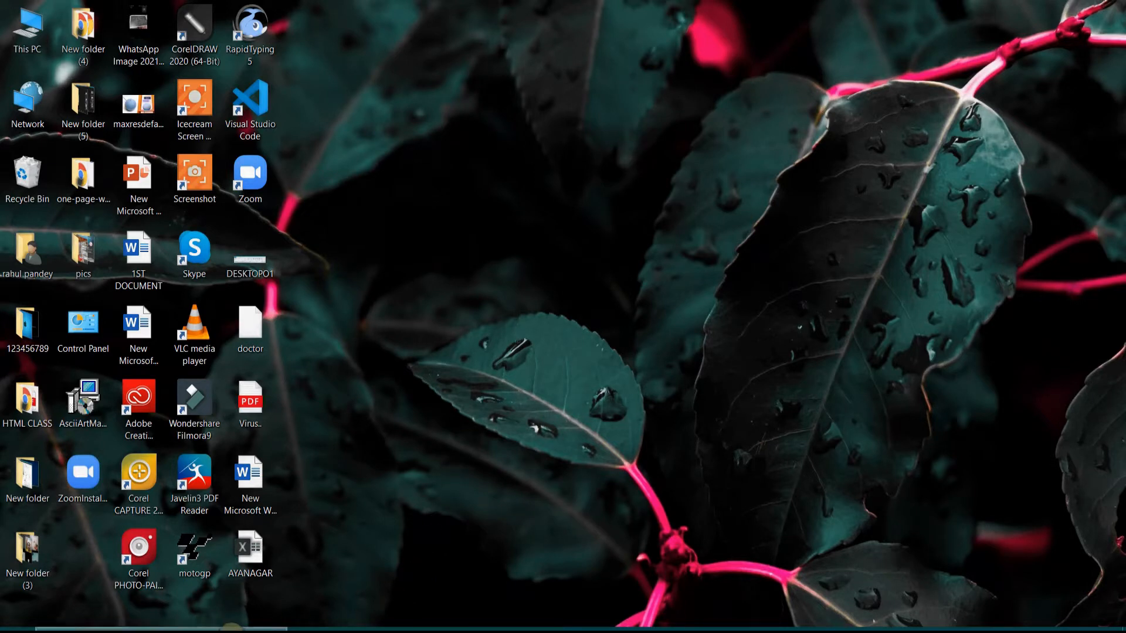
# Search the computer for WordPad and launch it
pyautogui.click(104, 627)
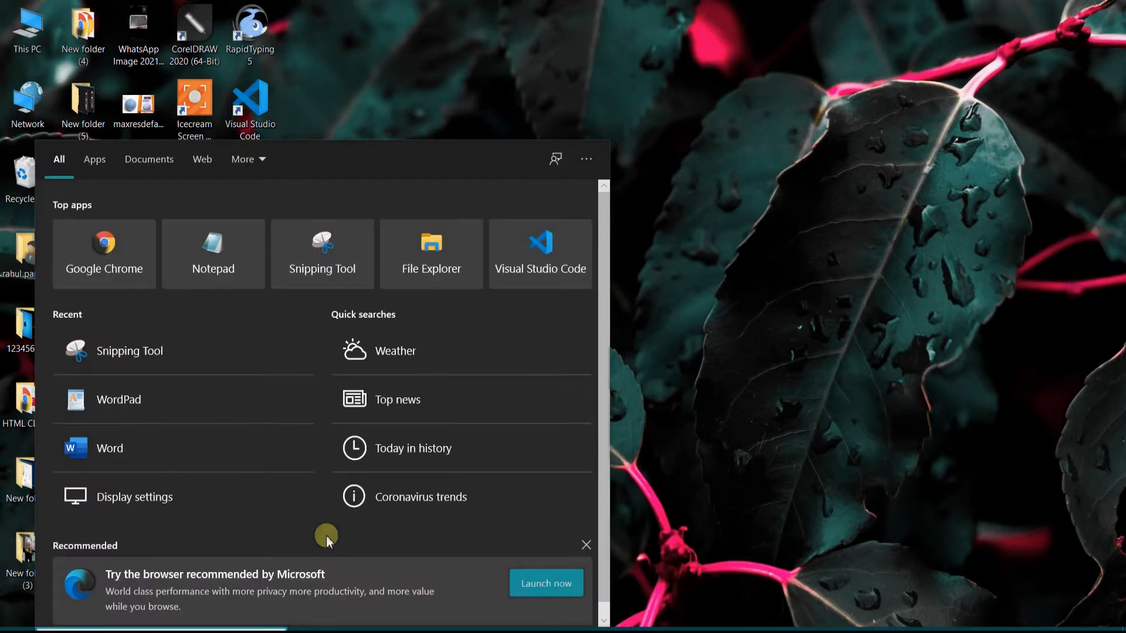
pyautogui.write('wordpad')
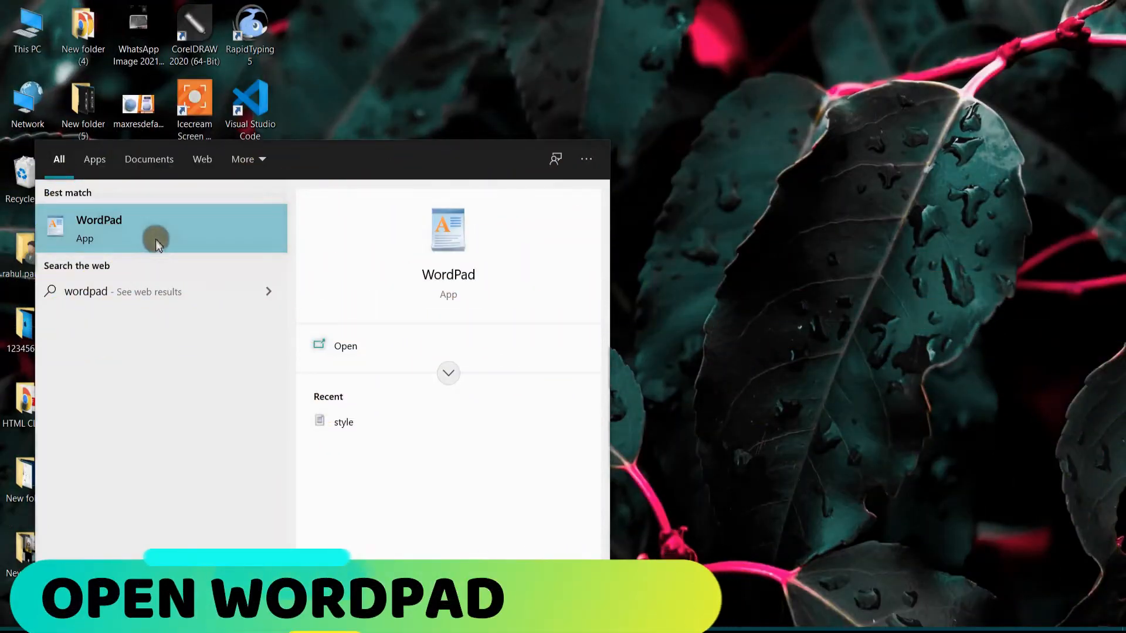
pyautogui.click(156, 239)
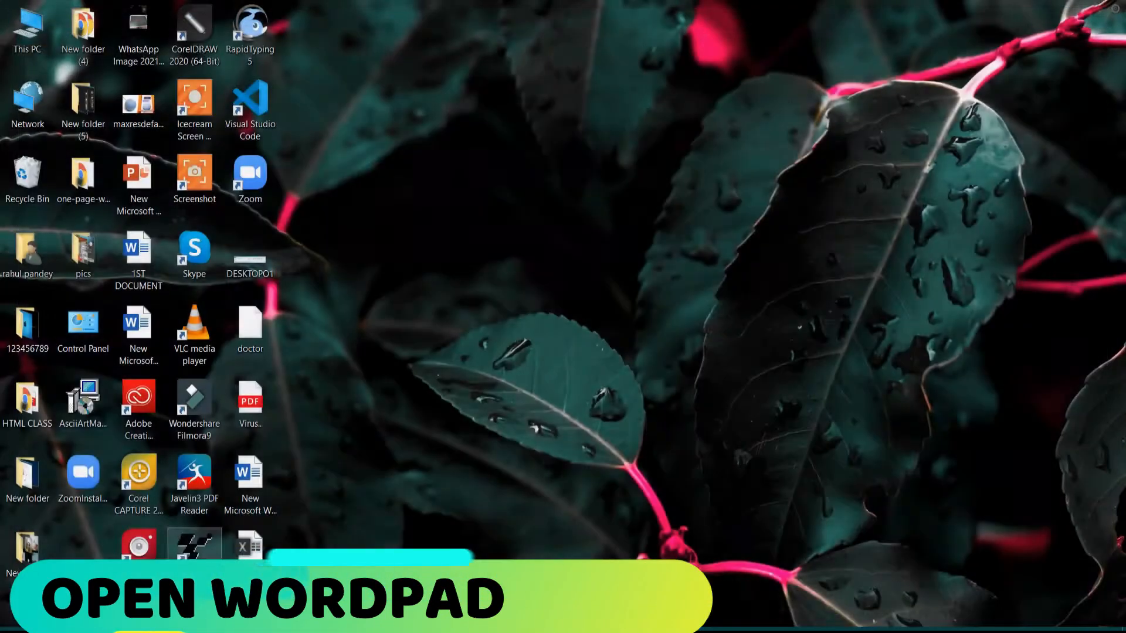
# Launch WordPad from the Windows Accessories group of installed programs
pyautogui.click(14, 628)
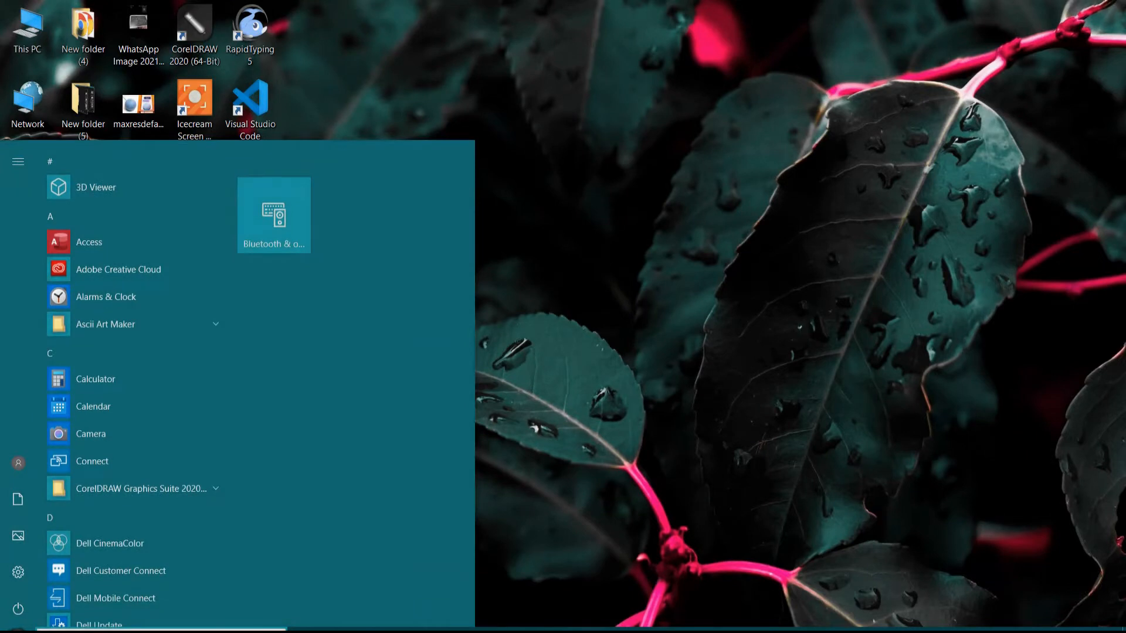
pyautogui.scroll(-3, 176, 397)
pyautogui.scroll(-20, 175, 397)
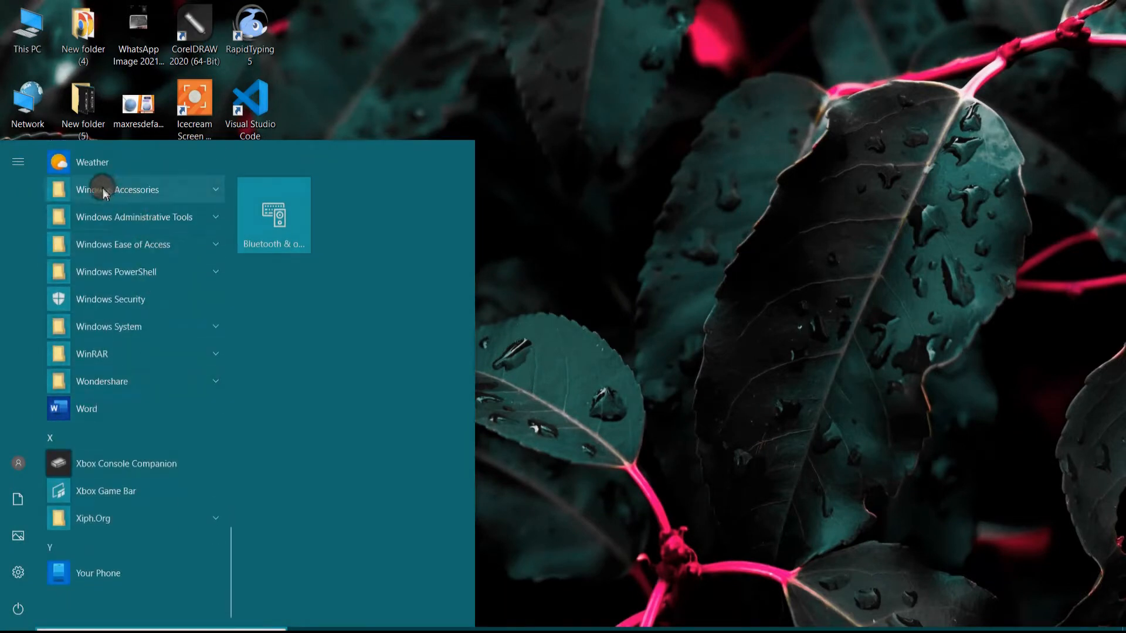
pyautogui.click(205, 192)
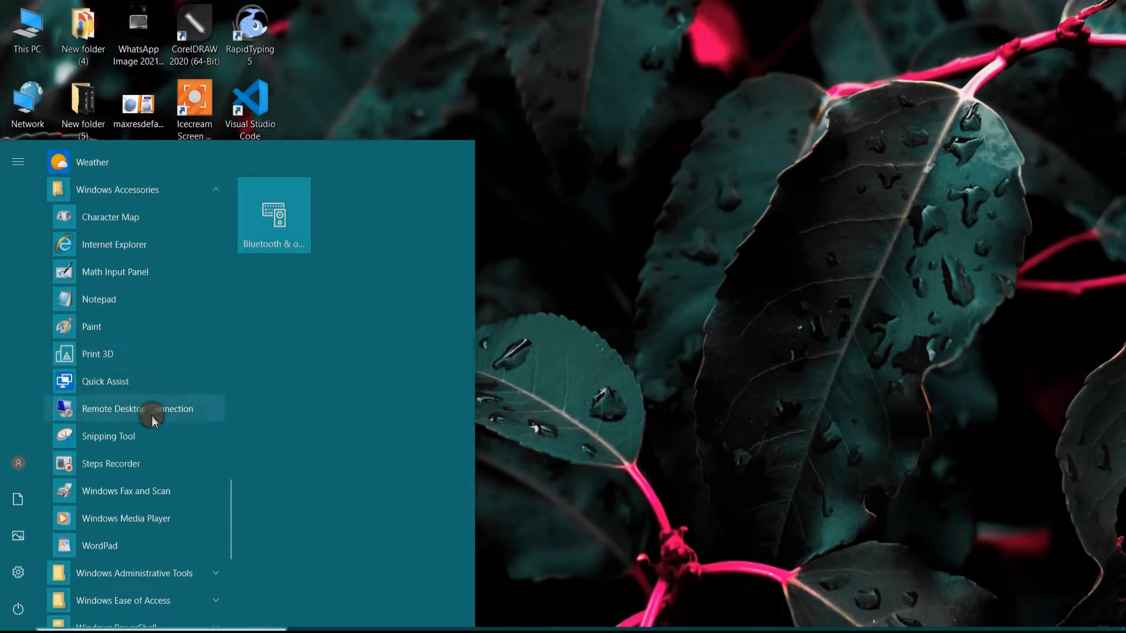
pyautogui.click(117, 546)
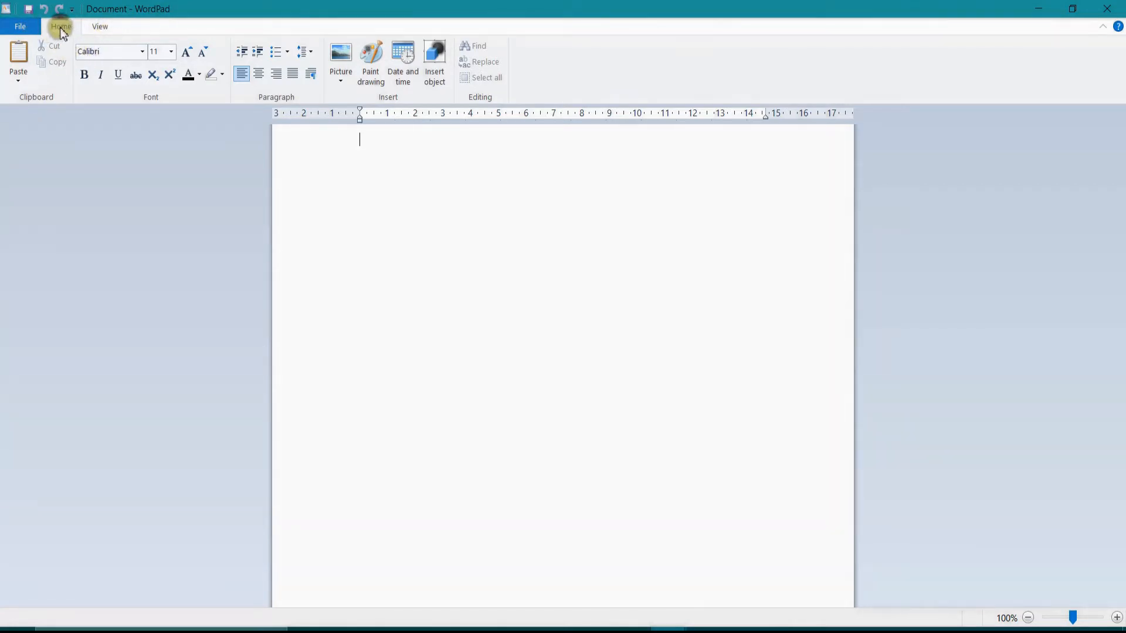
# Examine the commands offered in WordPad's Home and View sections
pyautogui.click(95, 26)
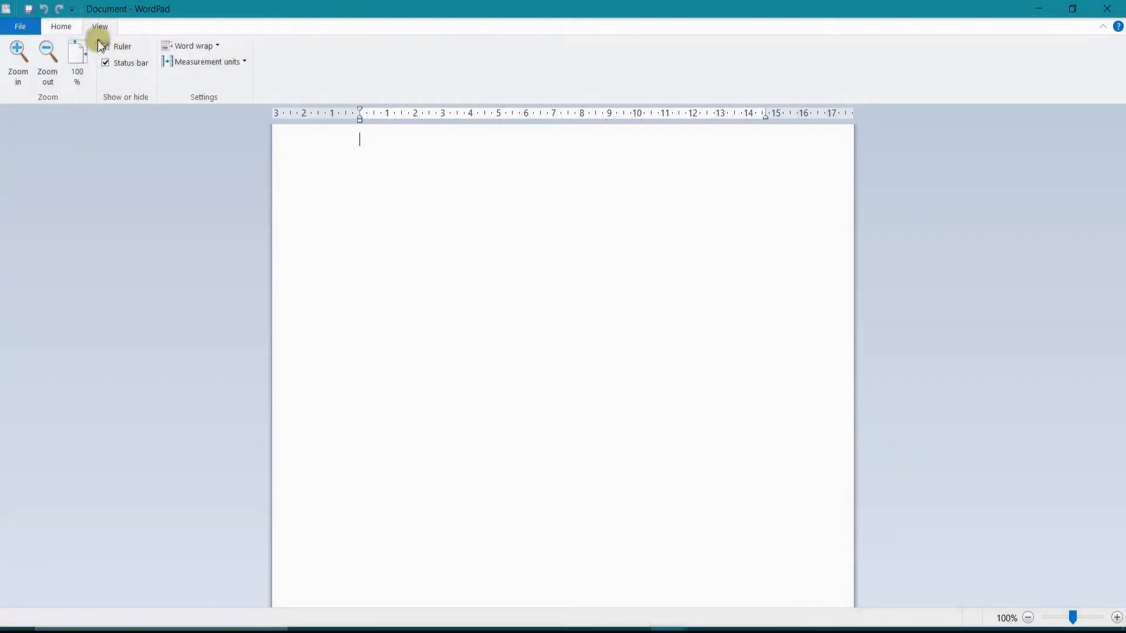
pyautogui.click(60, 26)
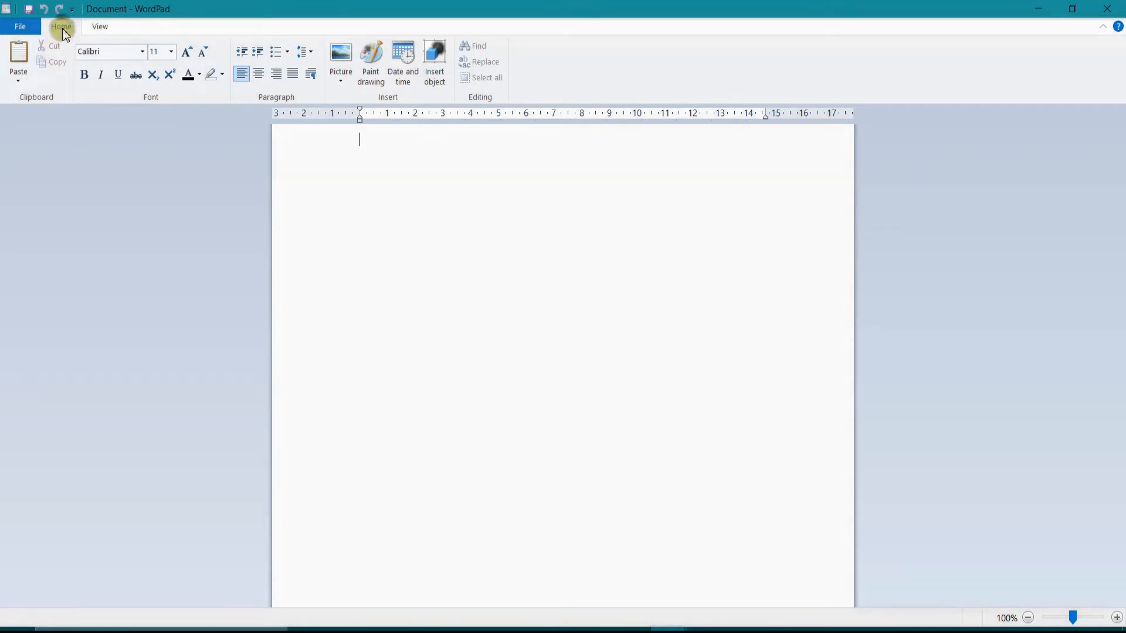
pyautogui.click(103, 26)
pyautogui.click(59, 27)
pyautogui.click(97, 28)
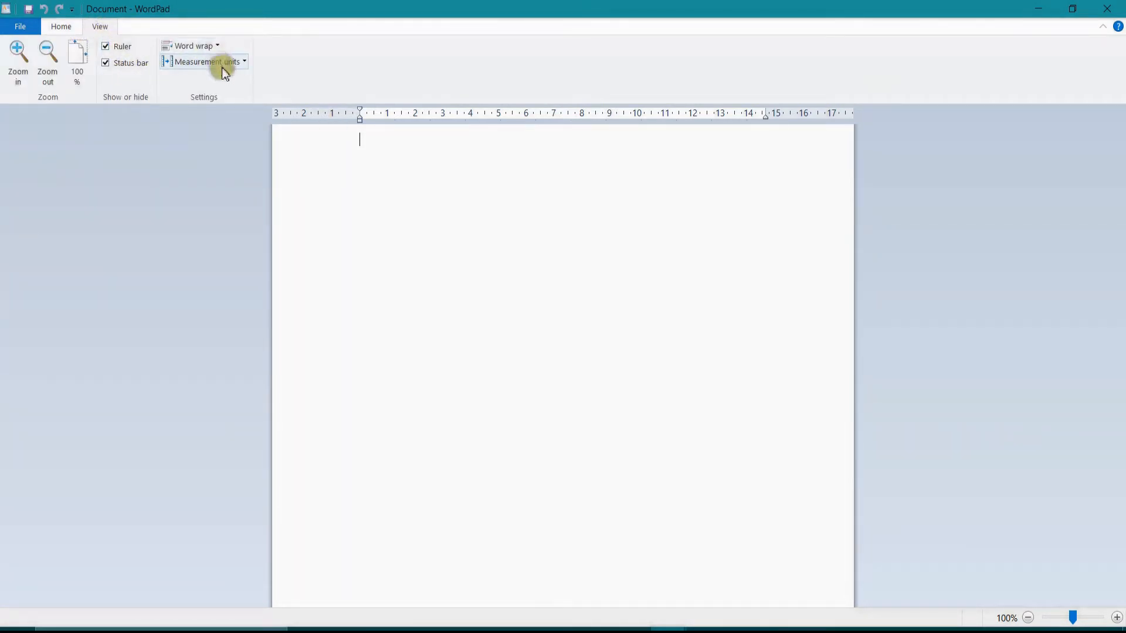
pyautogui.click(62, 26)
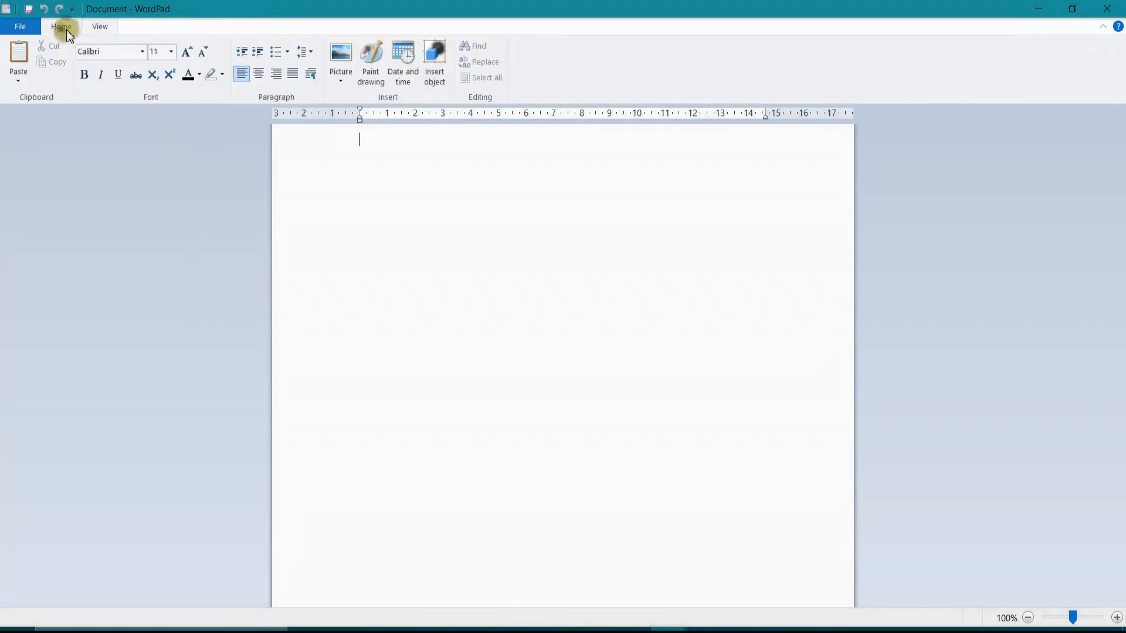
pyautogui.click(101, 30)
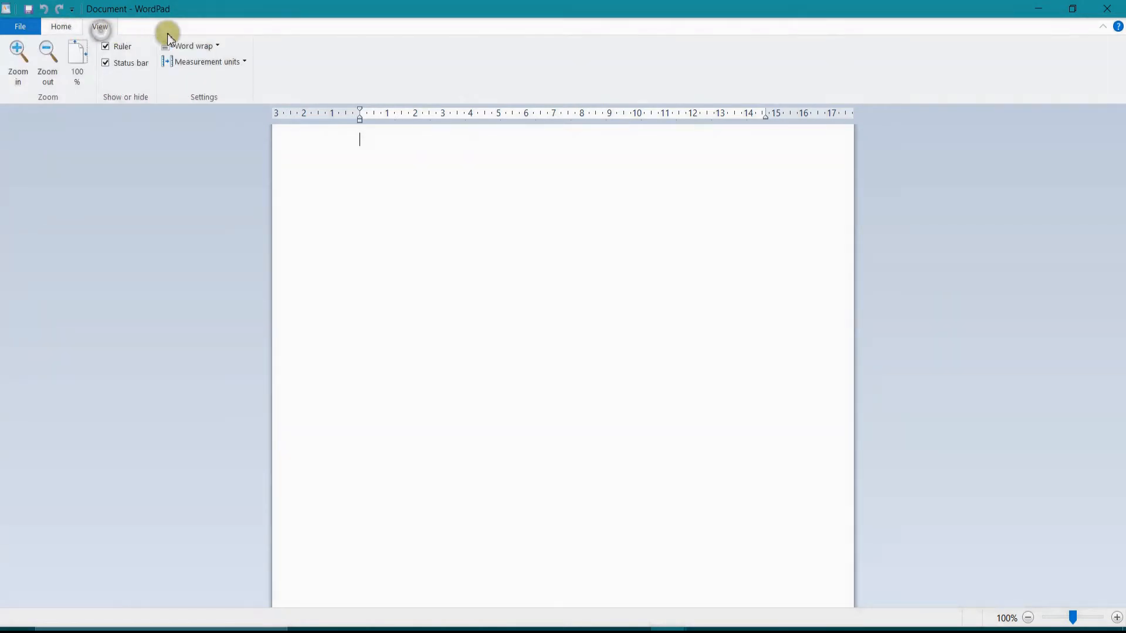
pyautogui.click(61, 30)
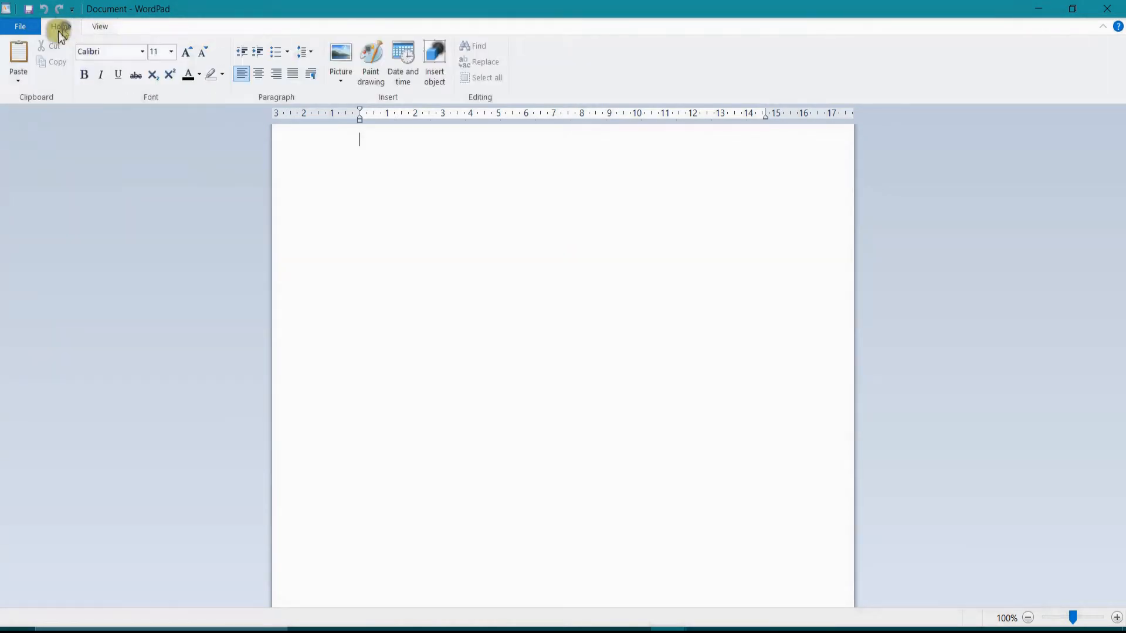
# Create a new blank document
pyautogui.click(20, 27)
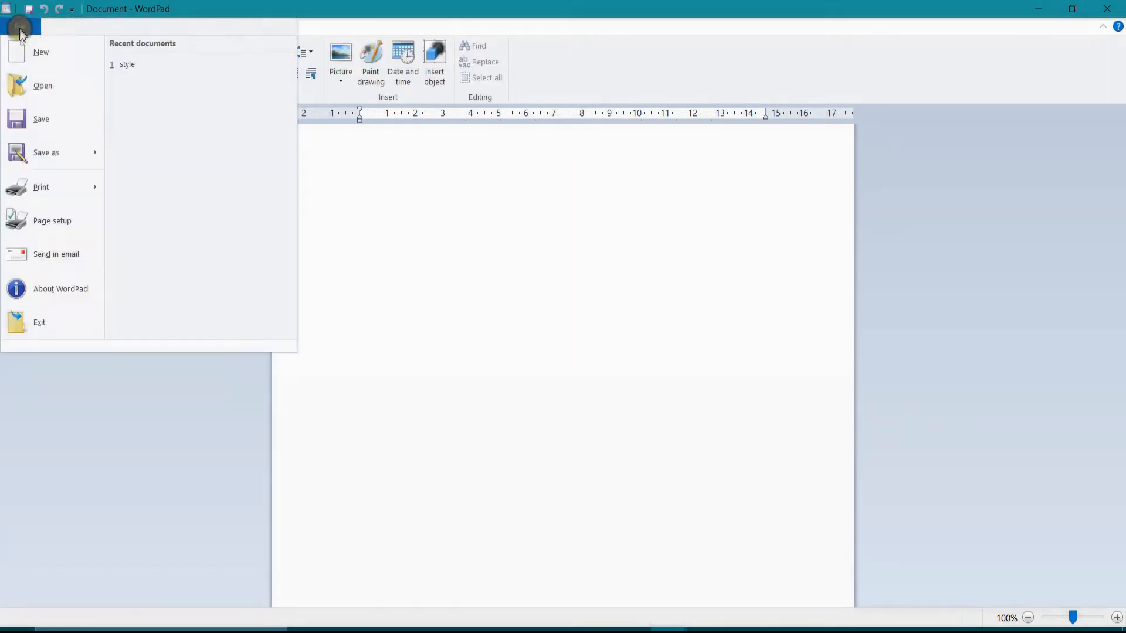
pyautogui.click(46, 59)
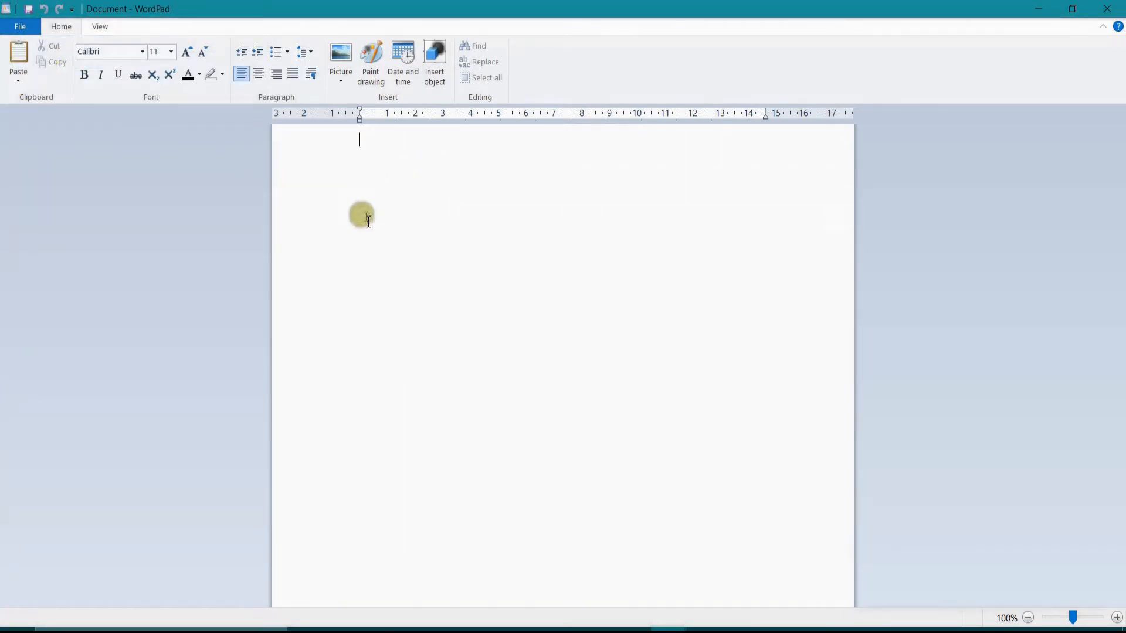
# View the dialog for opening existing files and dismiss it without choosing one
pyautogui.click(23, 26)
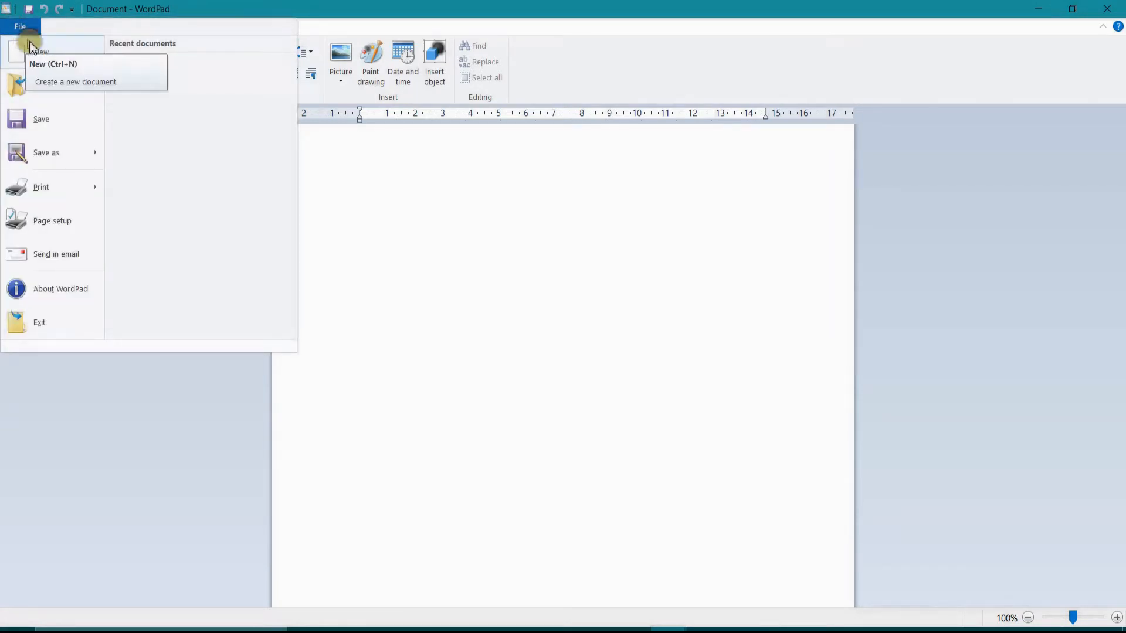
pyautogui.click(59, 91)
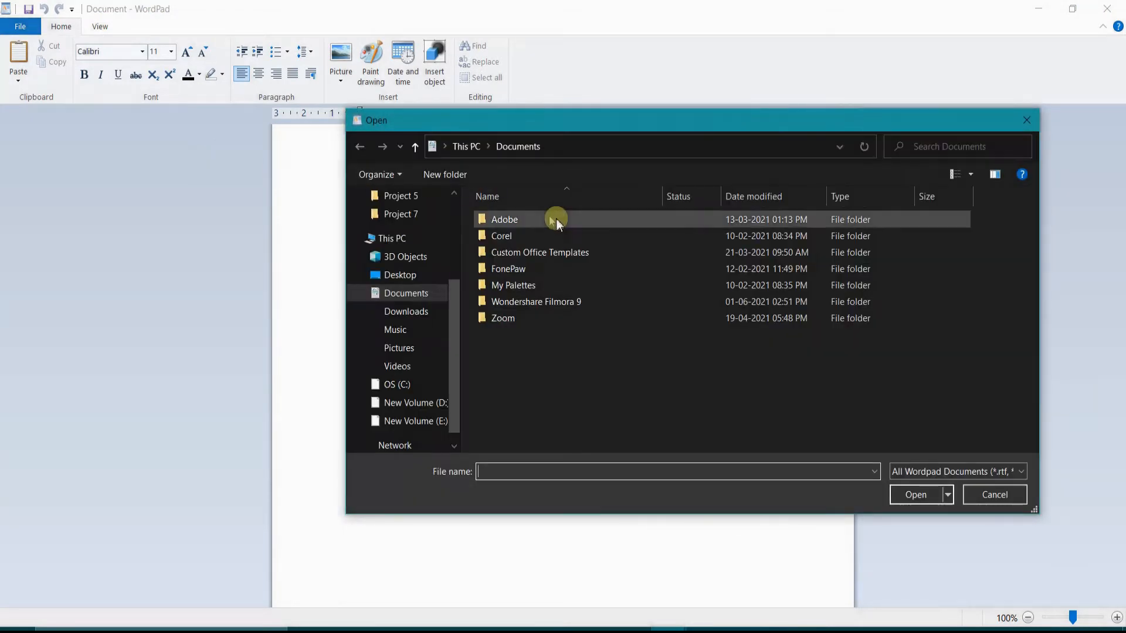
pyautogui.click(1026, 120)
pyautogui.click(20, 27)
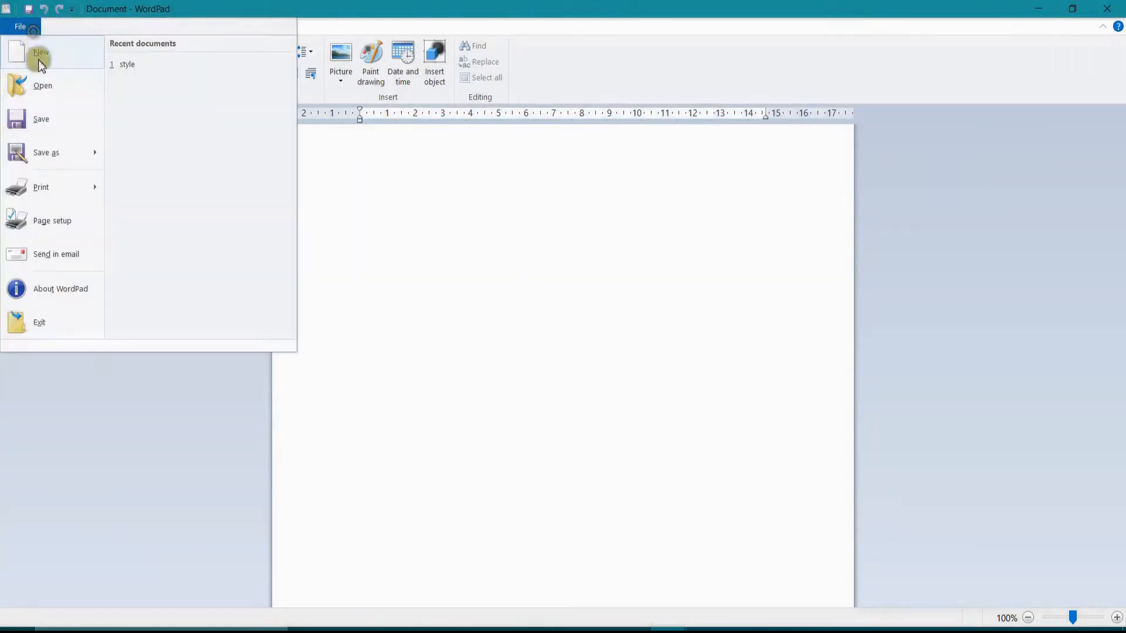
pyautogui.click(39, 82)
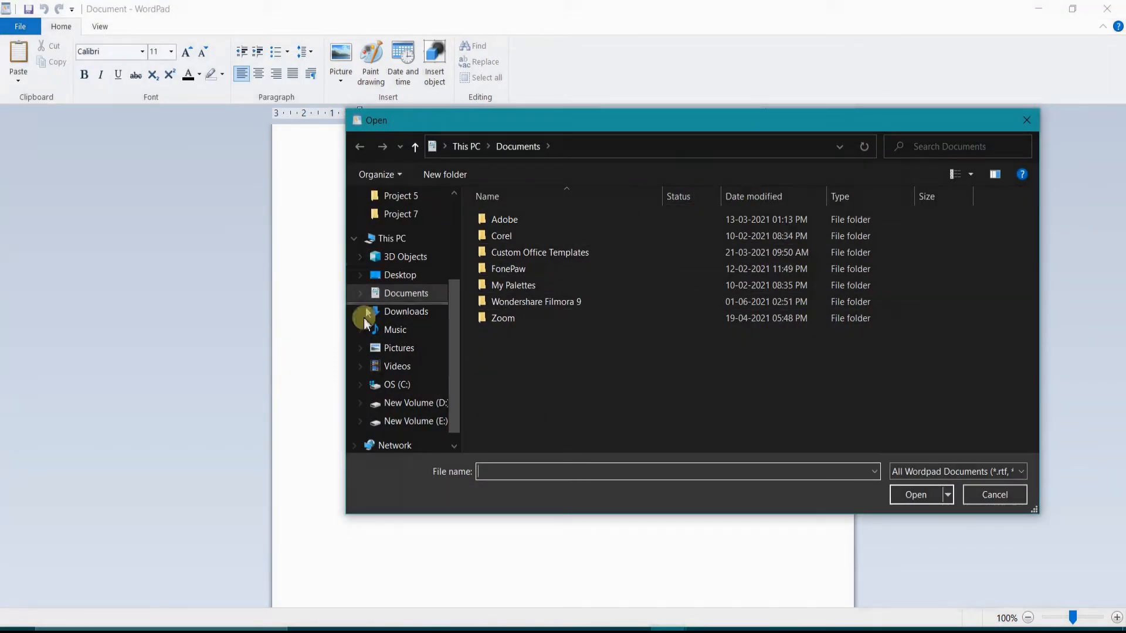
pyautogui.click(1023, 122)
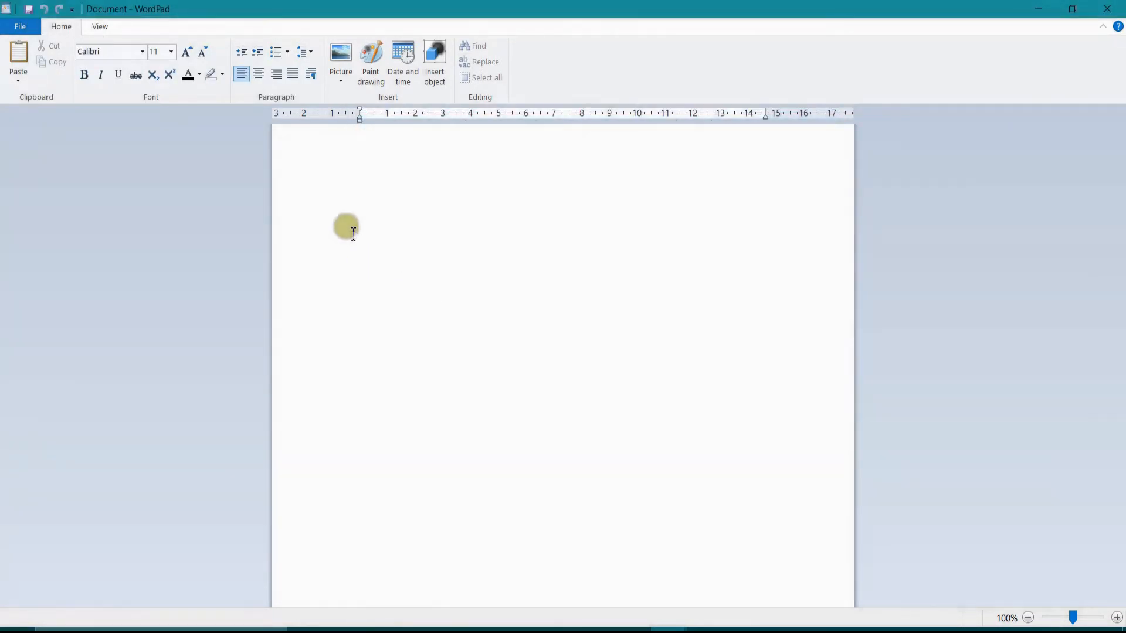
# Save the blank document to the Desktop as "demo class" in Rich Text Format
pyautogui.click(20, 26)
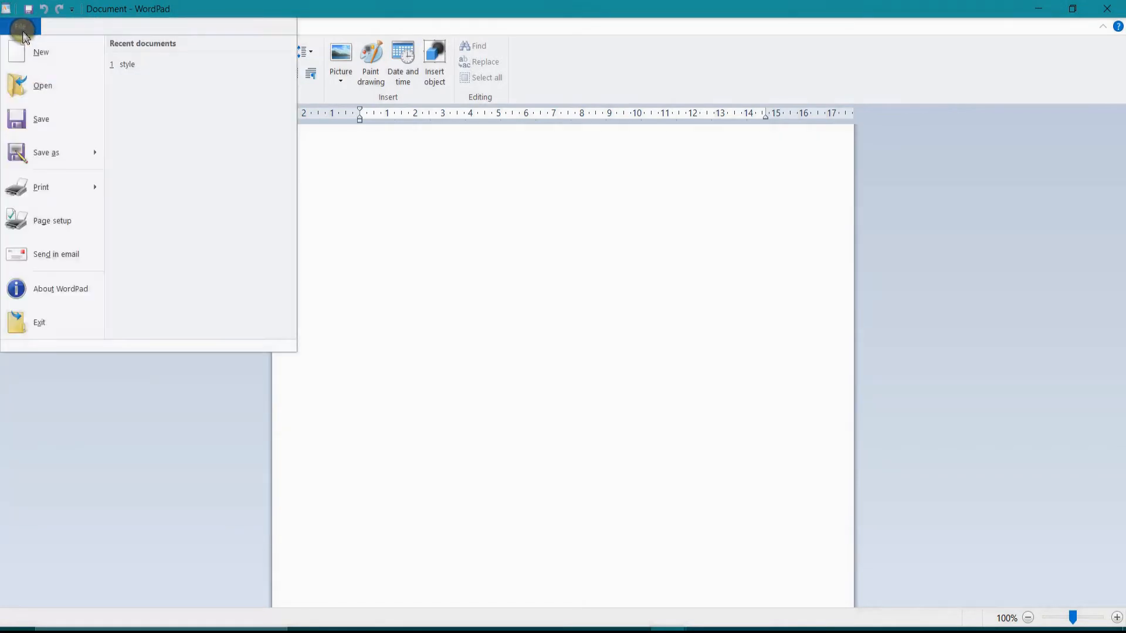
pyautogui.click(62, 125)
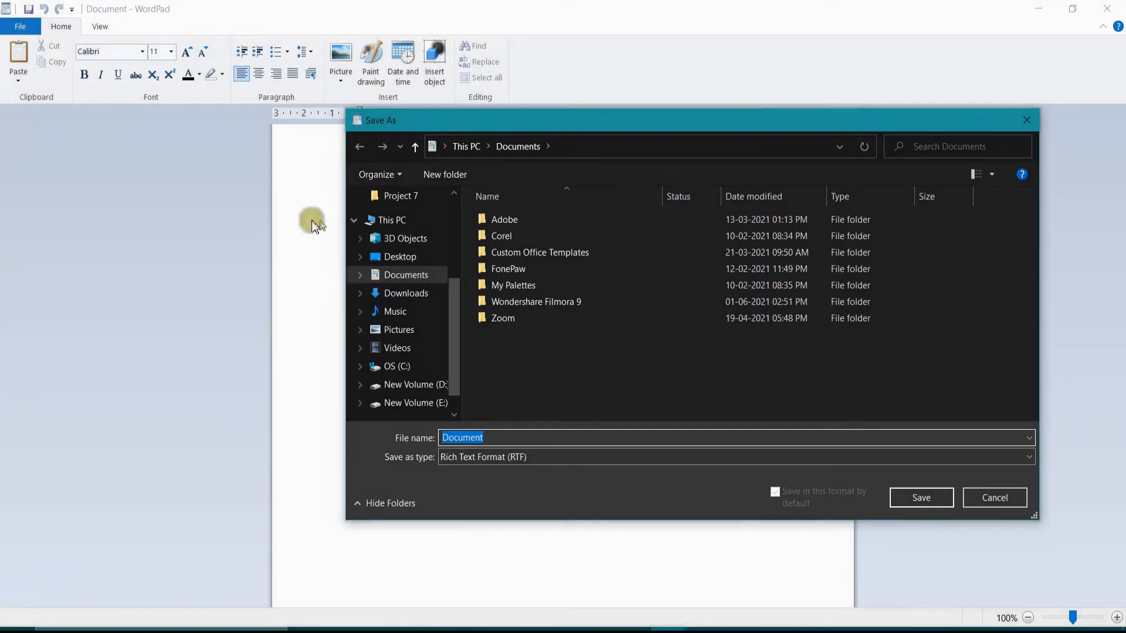
pyautogui.moveTo(454, 345); pyautogui.dragTo(455, 331)
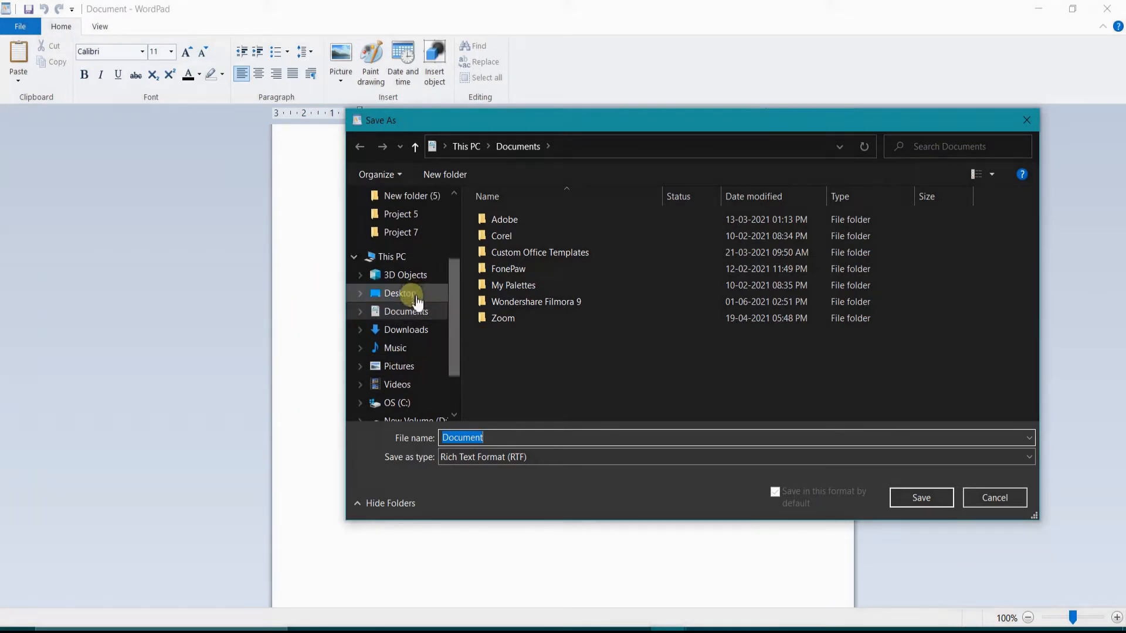
pyautogui.click(401, 293)
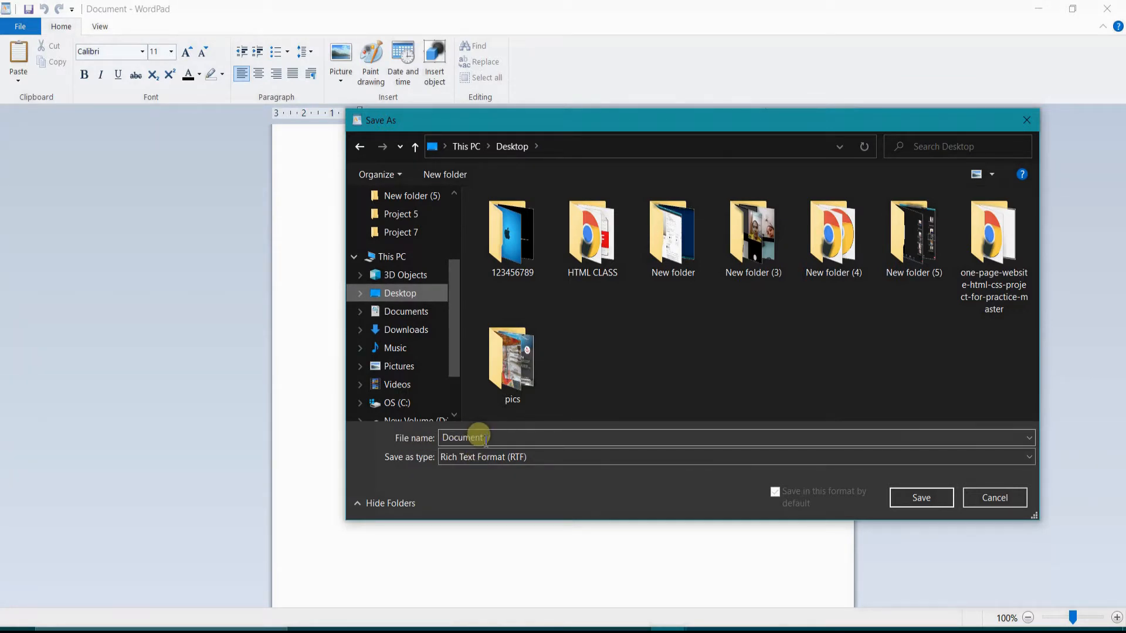
pyautogui.doubleClick(495, 438)
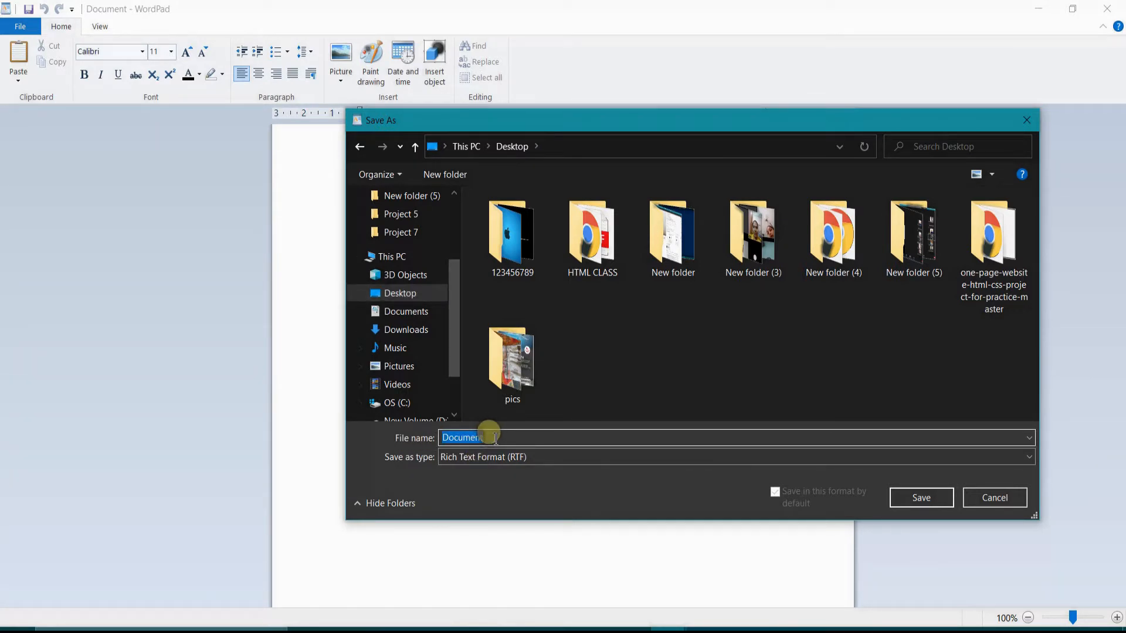
pyautogui.write('demo classs')
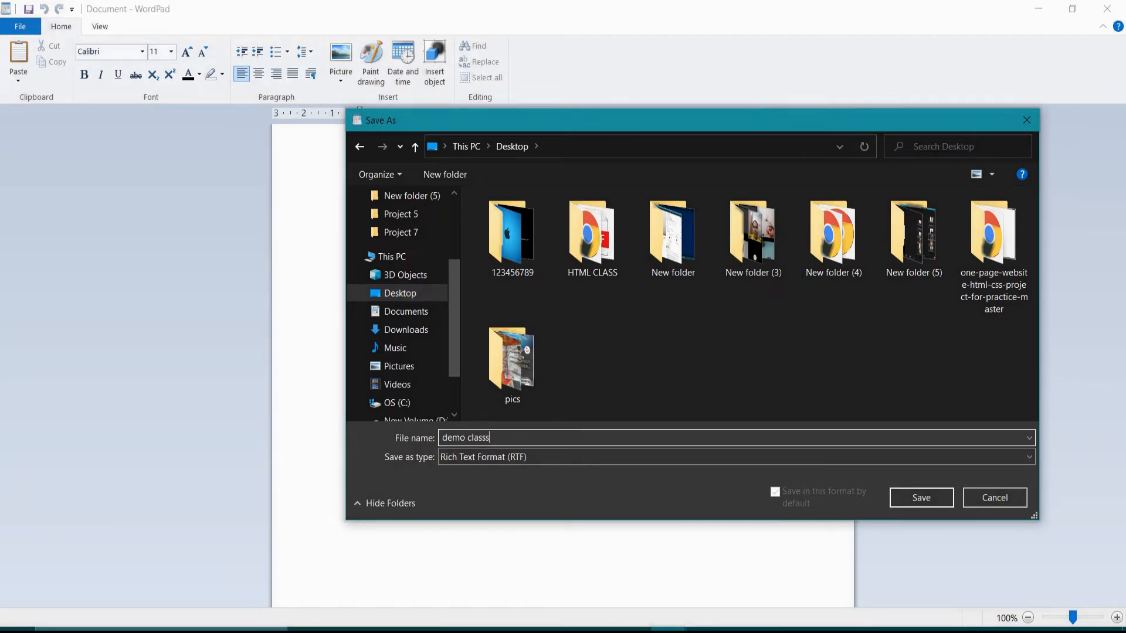
pyautogui.click(495, 438)
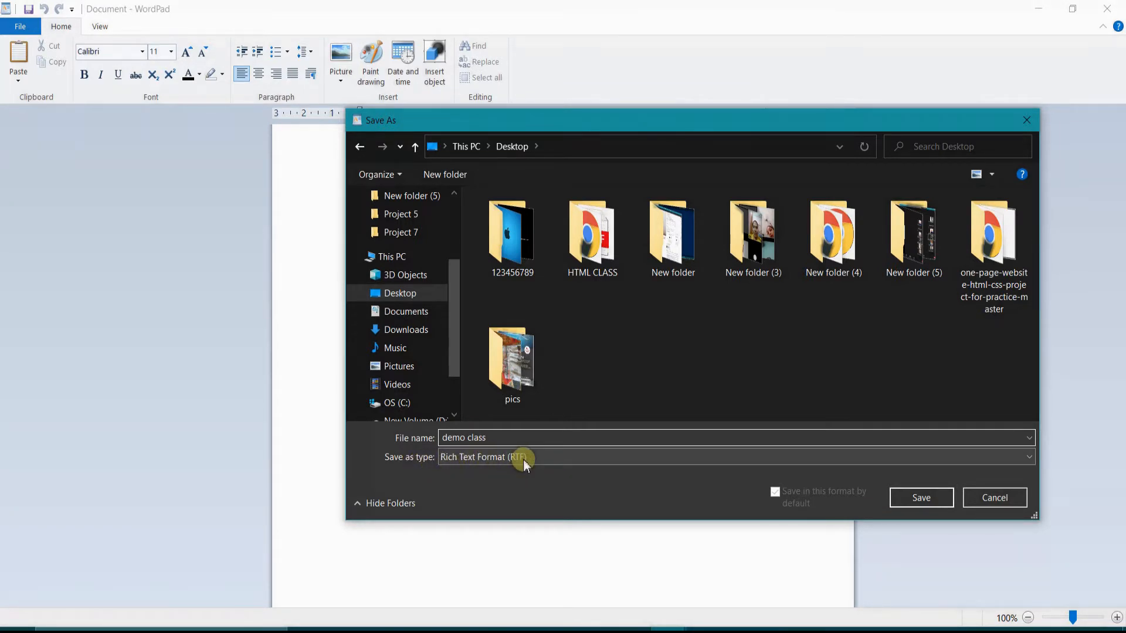
pyautogui.click(933, 500)
# Minimize WordPad and delete the demo class file from the desktop
pyautogui.click(1039, 7)
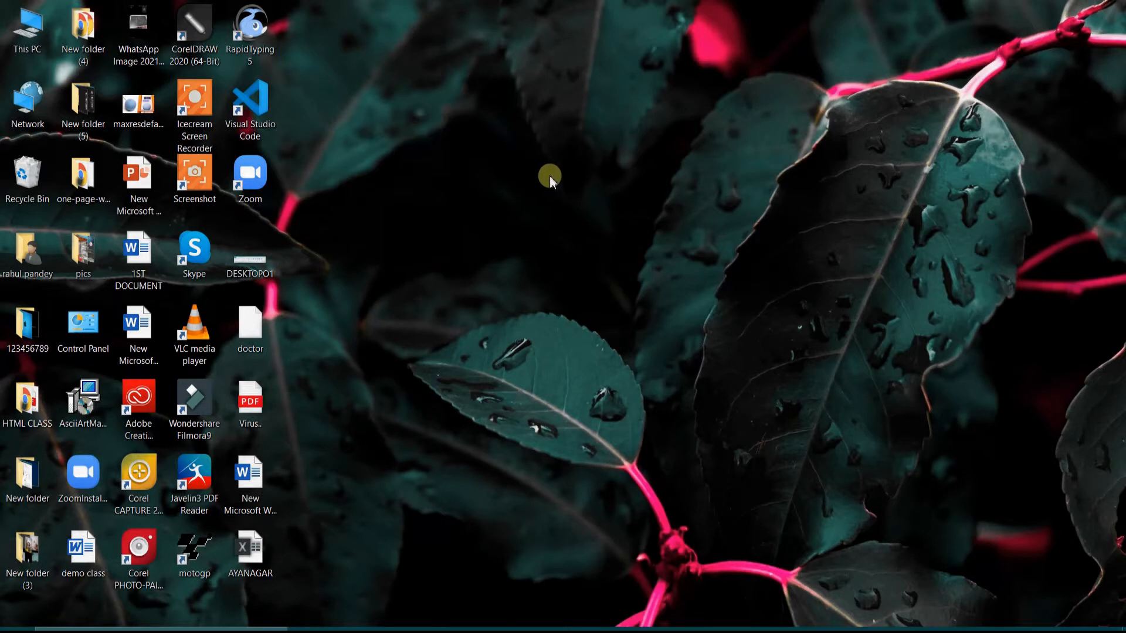
pyautogui.press('d')
pyautogui.press('d')
pyautogui.press('d')
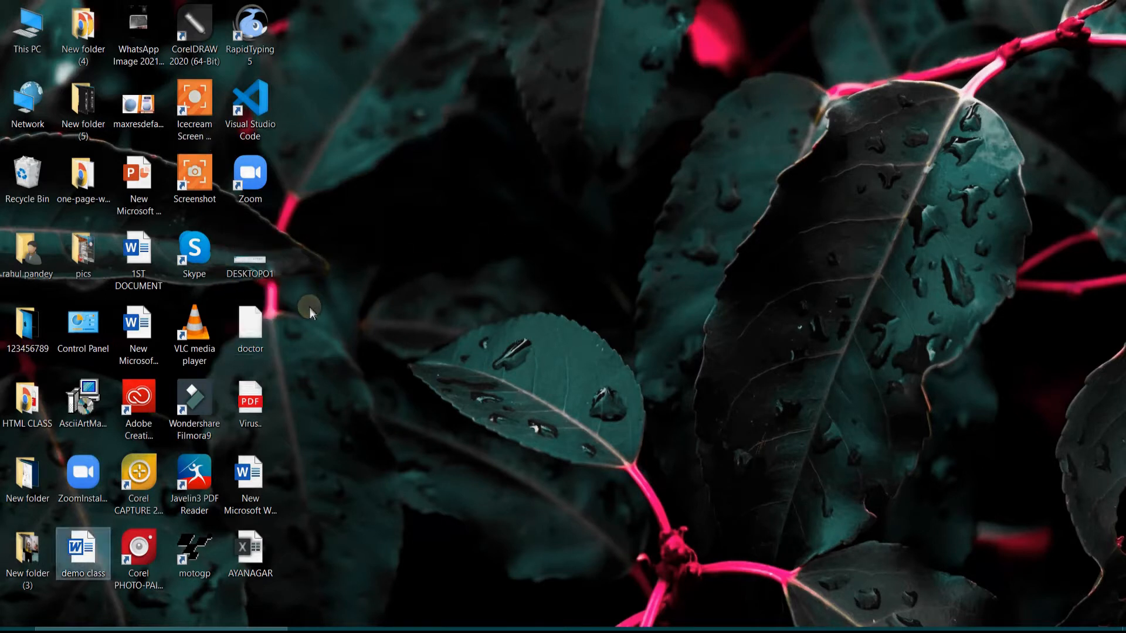
pyautogui.press('Delete')
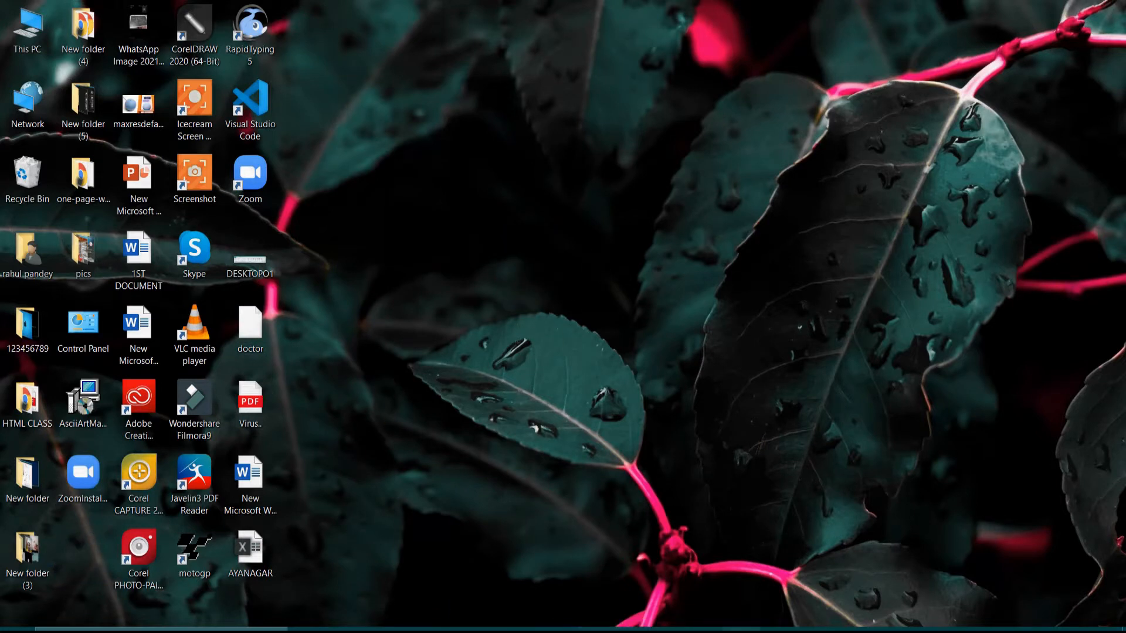
# Close the demo class window and switch to the WordPad document containing the quick brown fox text
pyautogui.moveTo(668, 630)
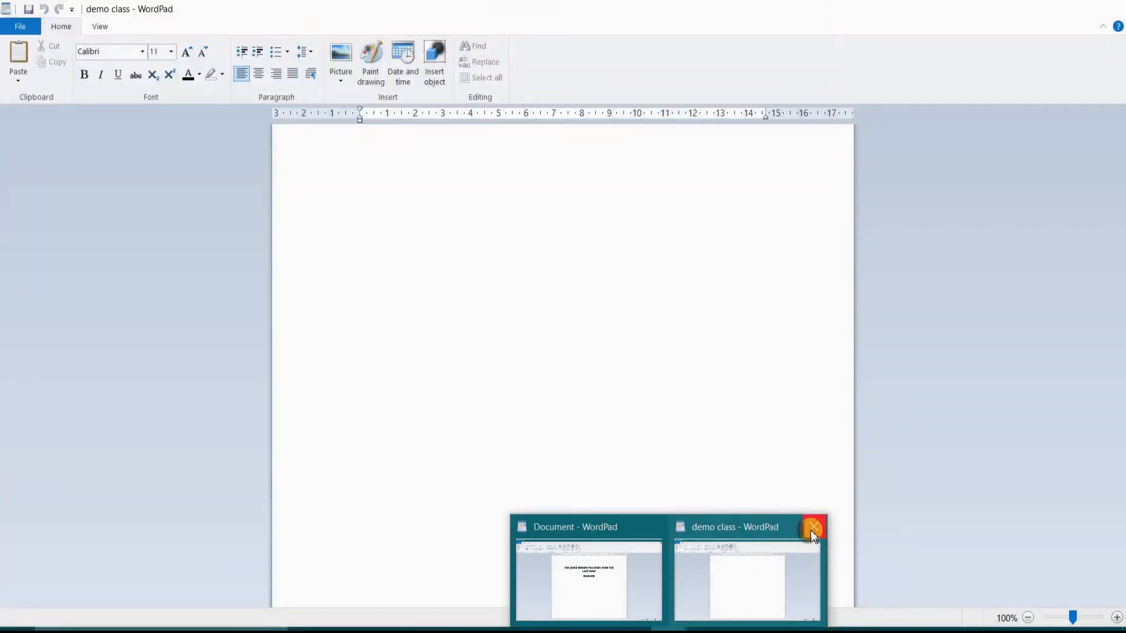
pyautogui.click(813, 530)
pyautogui.click(609, 581)
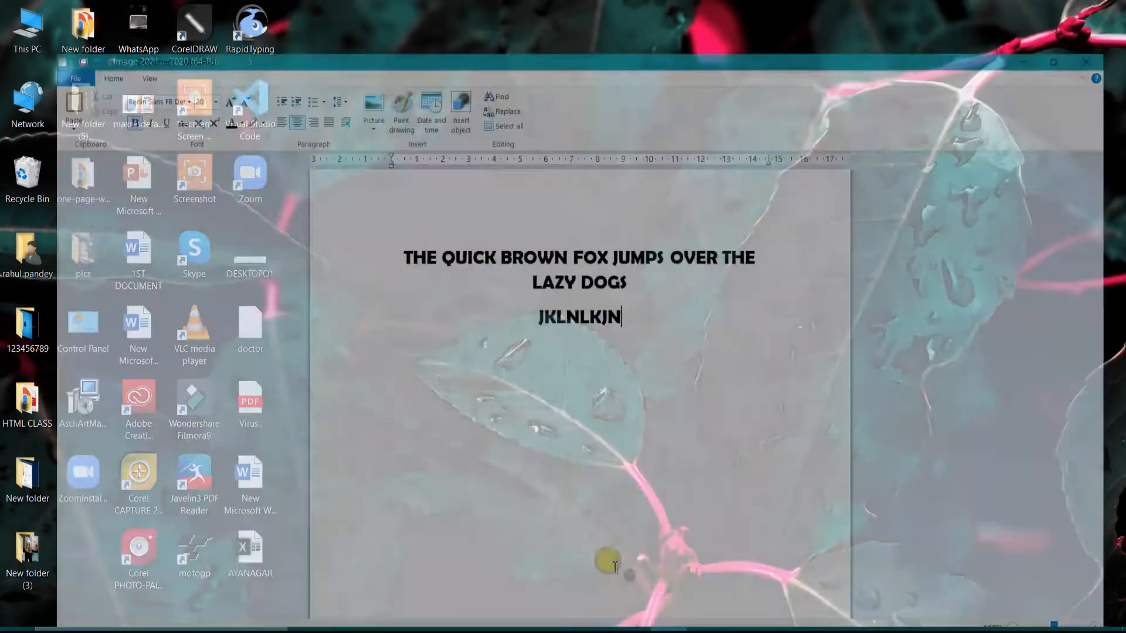
# Look through the available Save as formats and the print options for the document
pyautogui.click(13, 25)
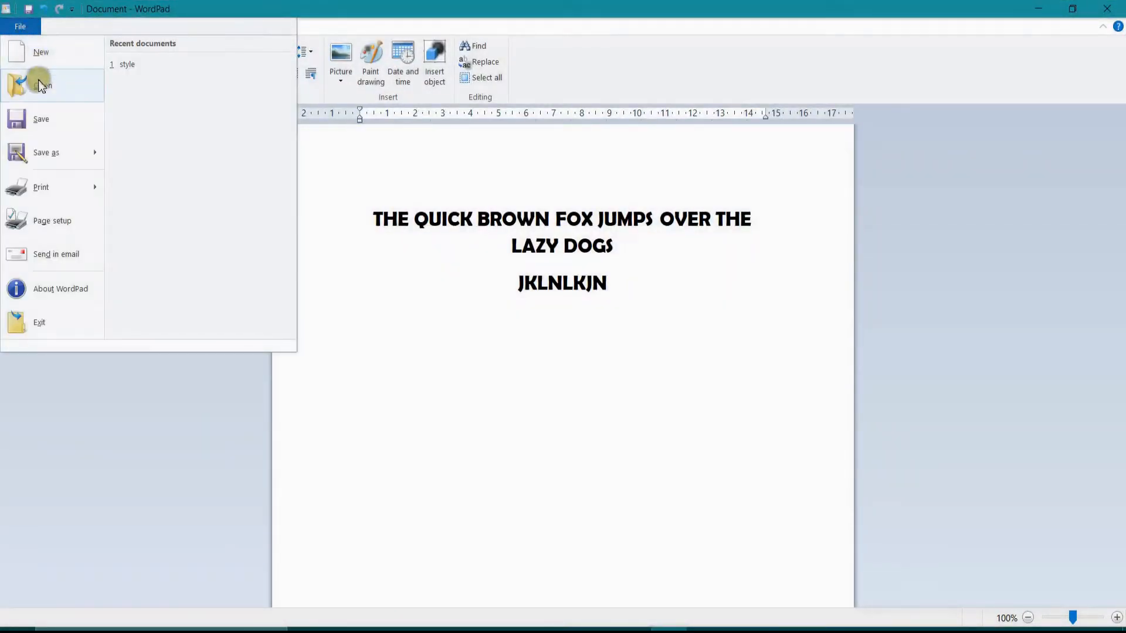
pyautogui.moveTo(46, 157)
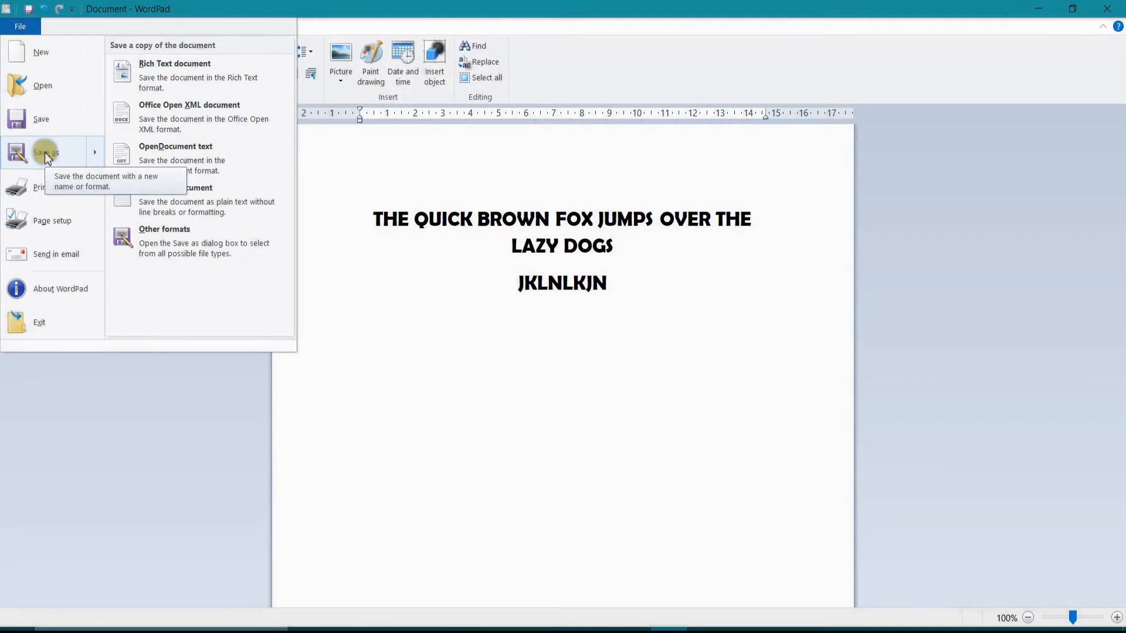
pyautogui.moveTo(45, 188)
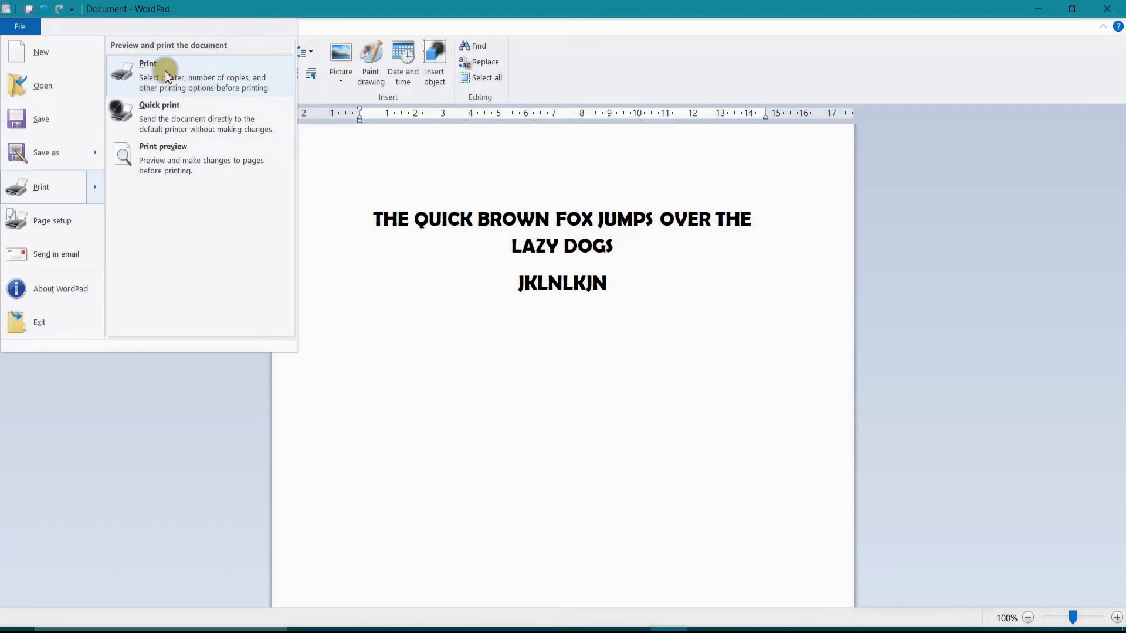
# Try a left margin of 50 mm and a right margin of 20 mm in the page setup
pyautogui.click(67, 218)
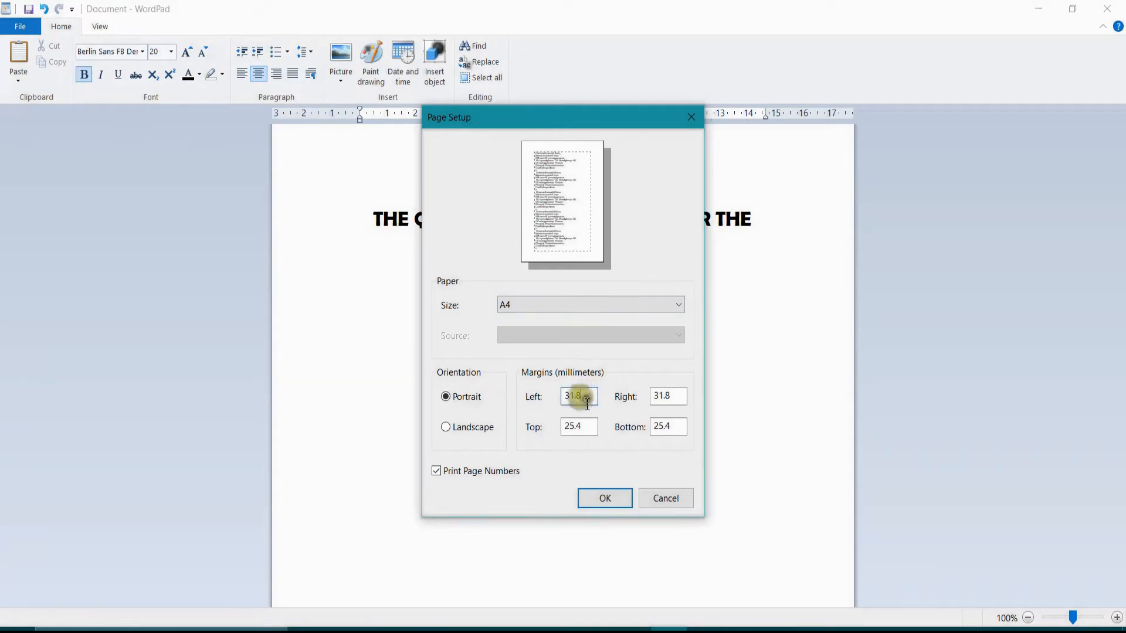
pyautogui.click(581, 427)
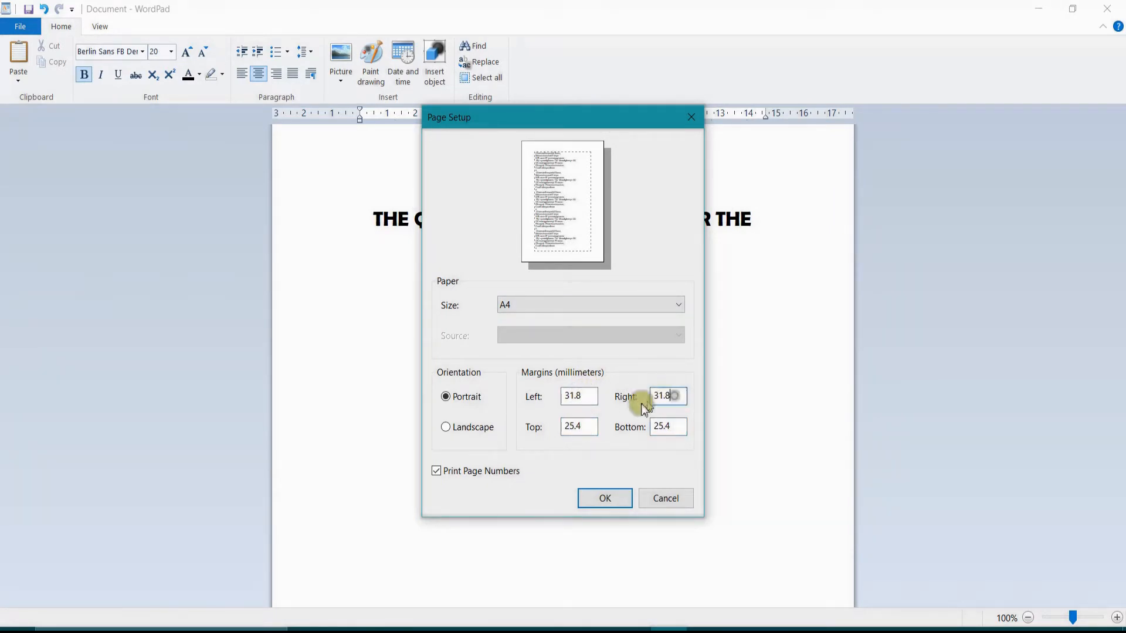
pyautogui.doubleClick(580, 395)
pyautogui.write('50')
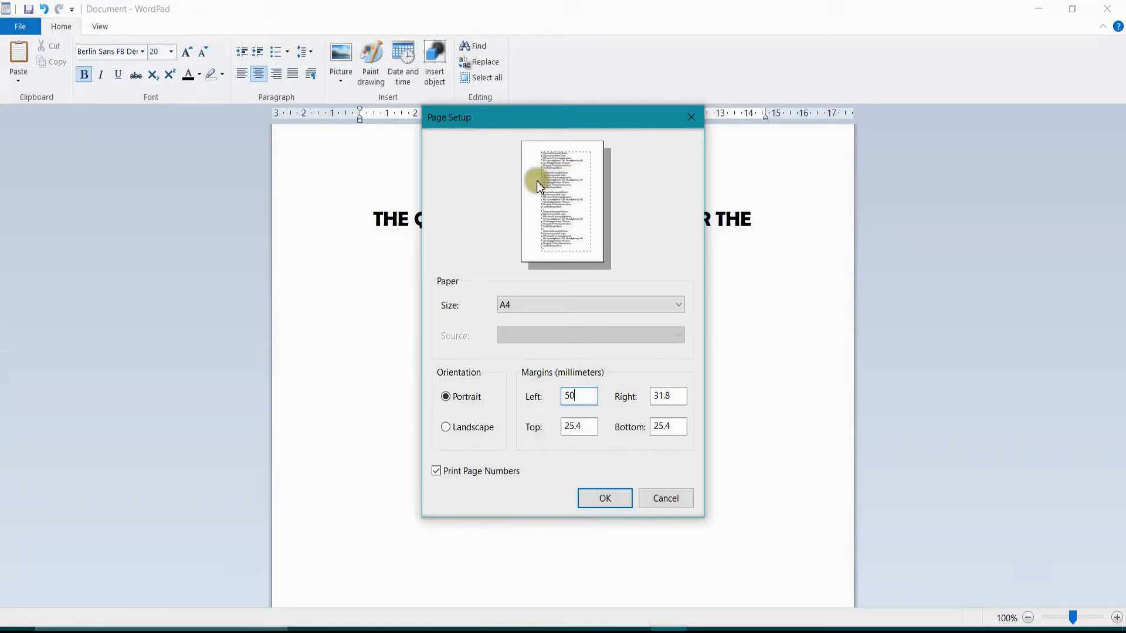
pyautogui.doubleClick(656, 395)
pyautogui.write('20')
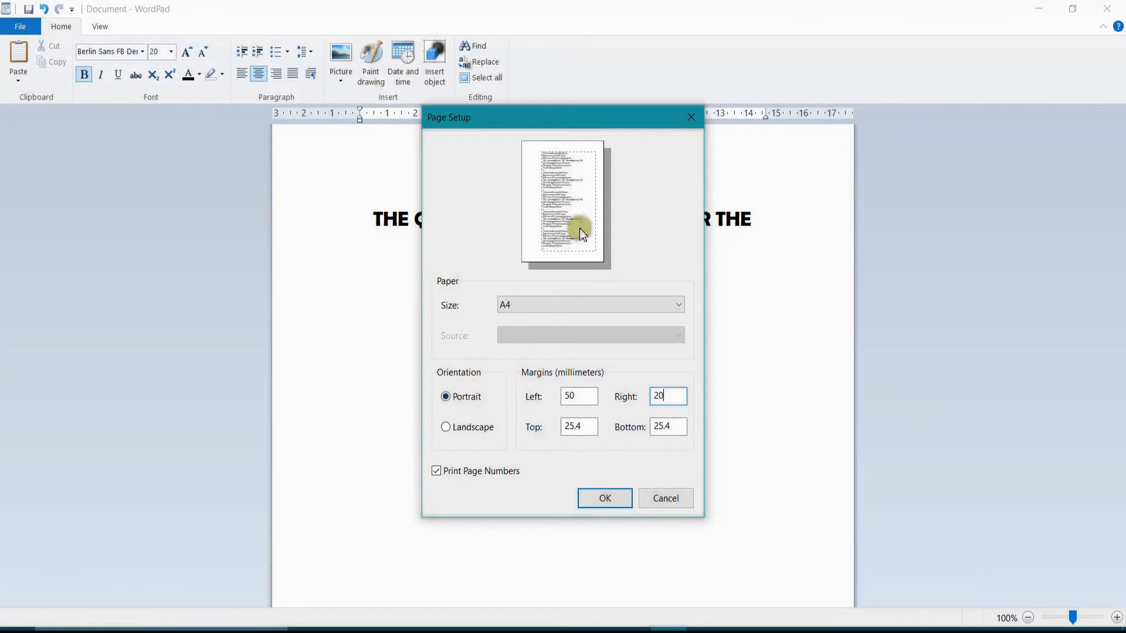
# Try landscape orientation, return to portrait, and dismiss the page setup without applying the changes
pyautogui.click(469, 430)
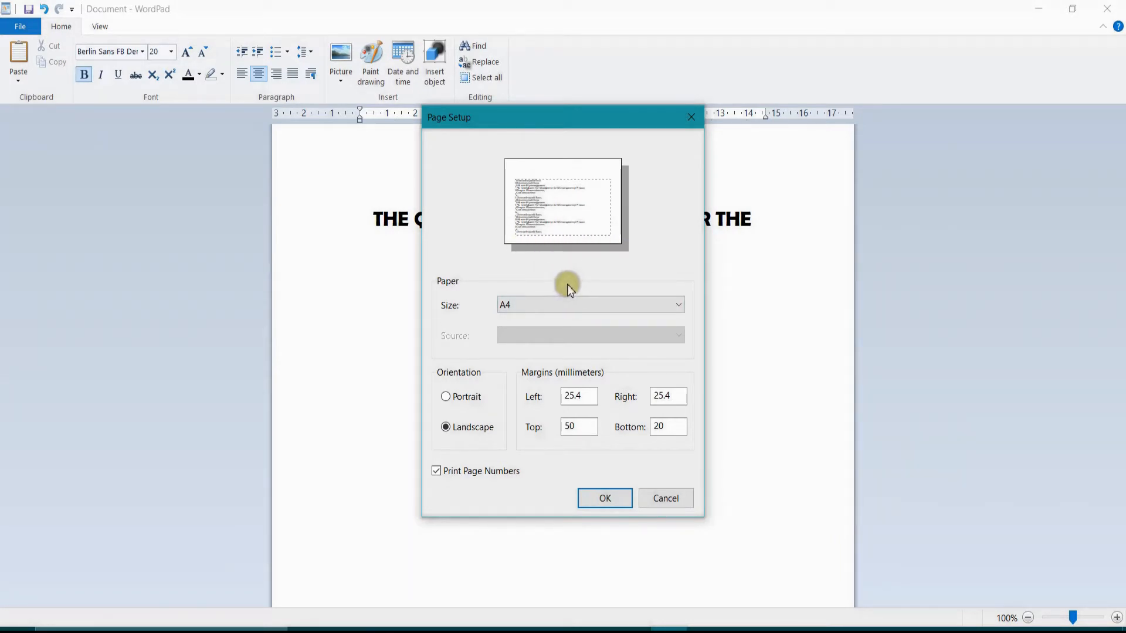
pyautogui.click(447, 396)
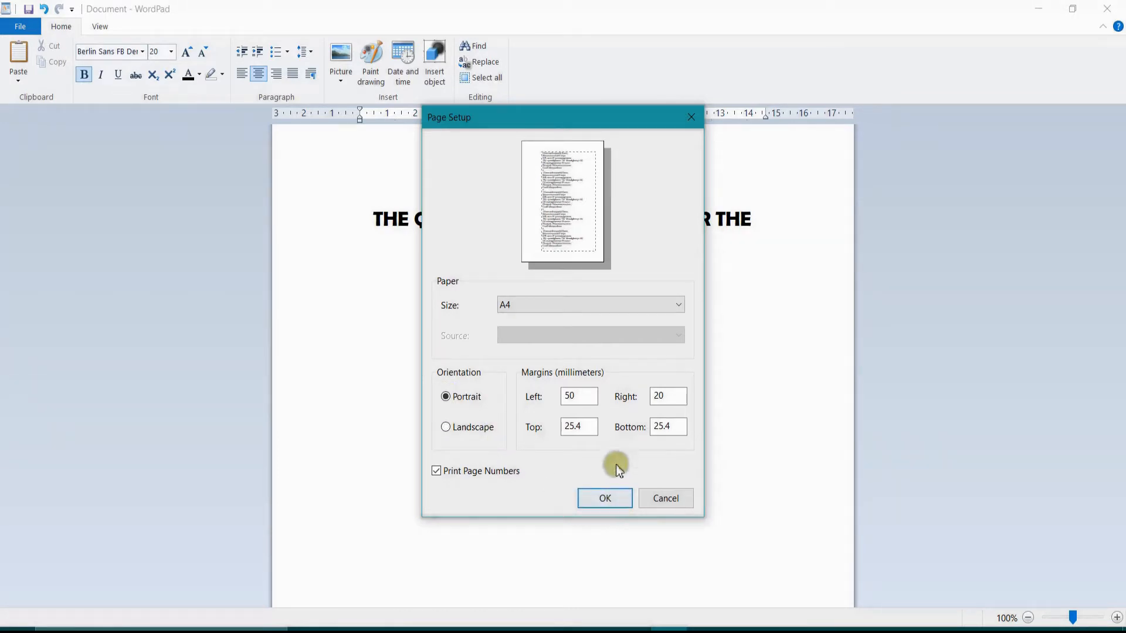
pyautogui.click(689, 118)
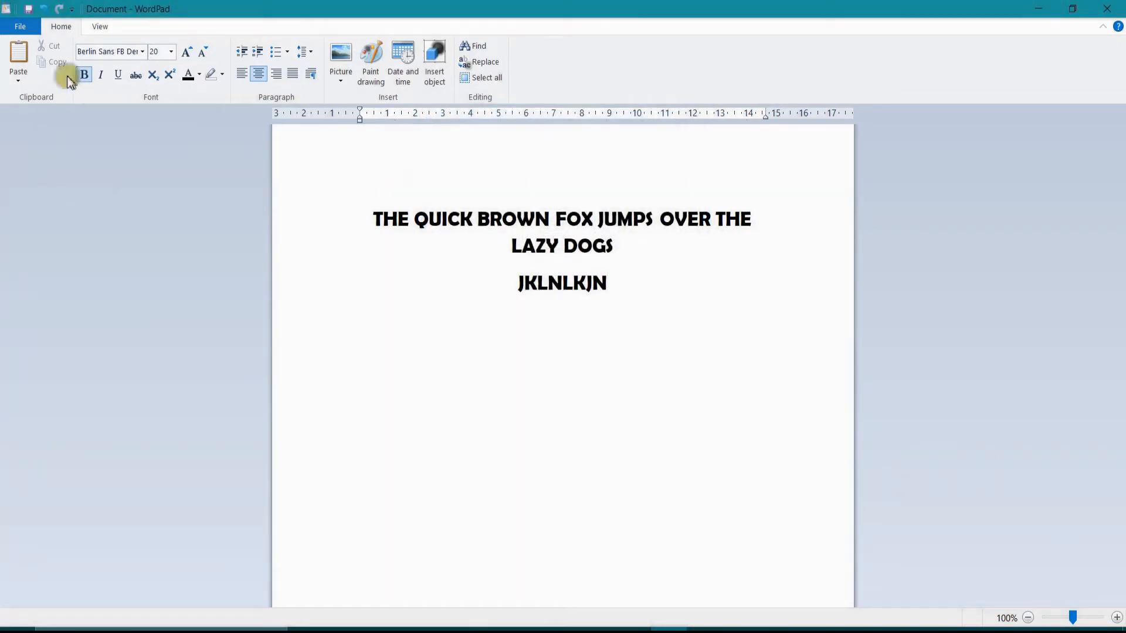
# View the About WordPad information and close it, then look over the file commands as far as Exit
pyautogui.click(20, 26)
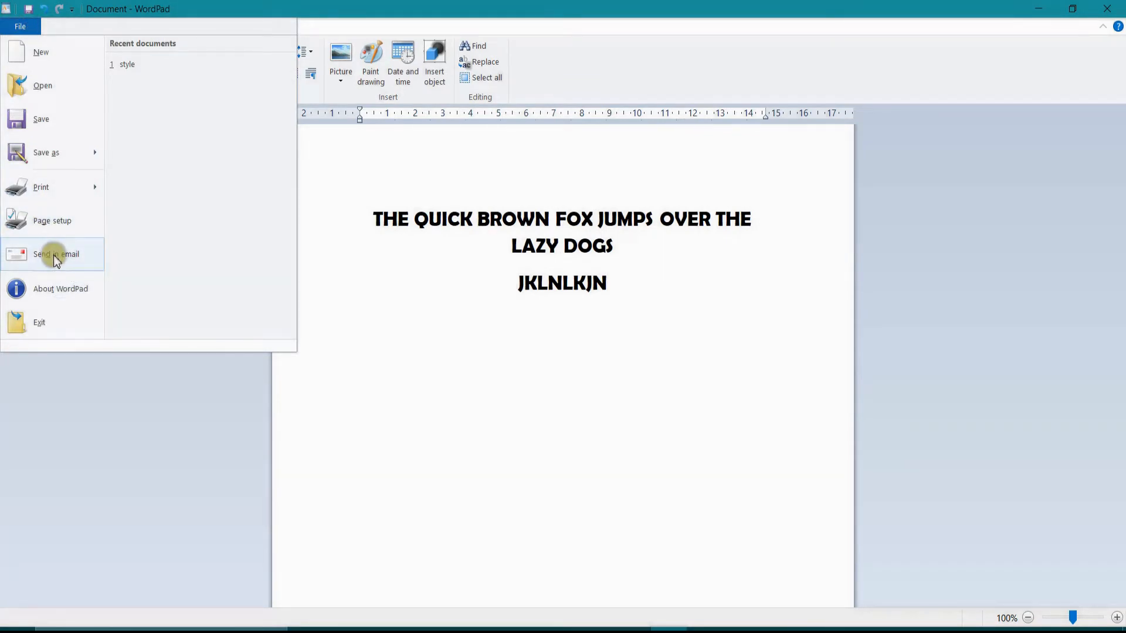
pyautogui.click(59, 289)
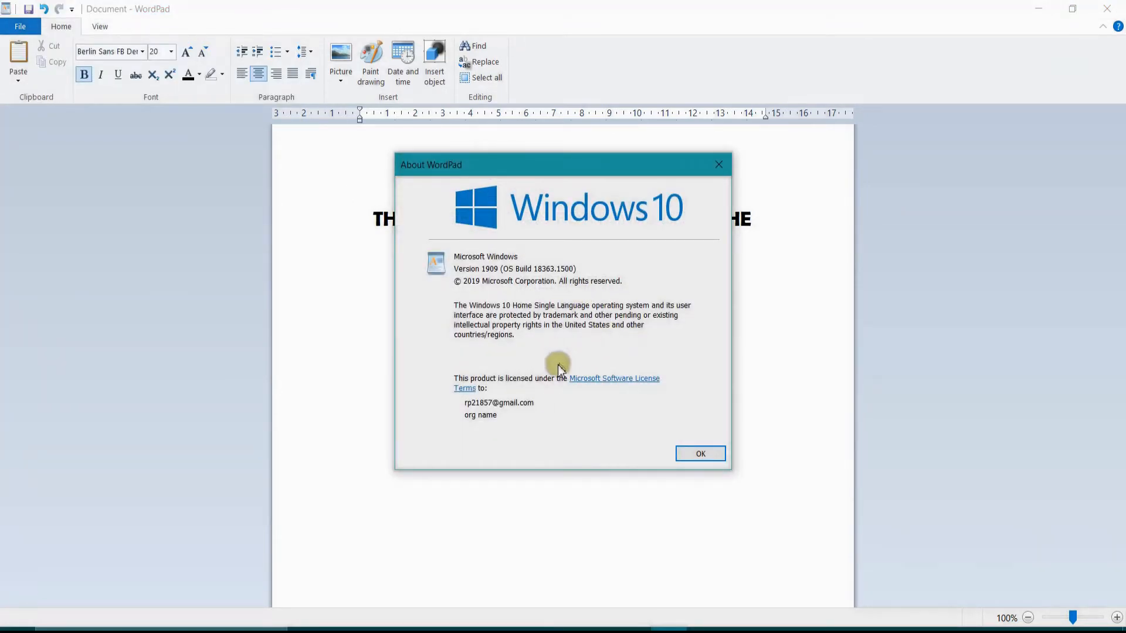
pyautogui.click(718, 167)
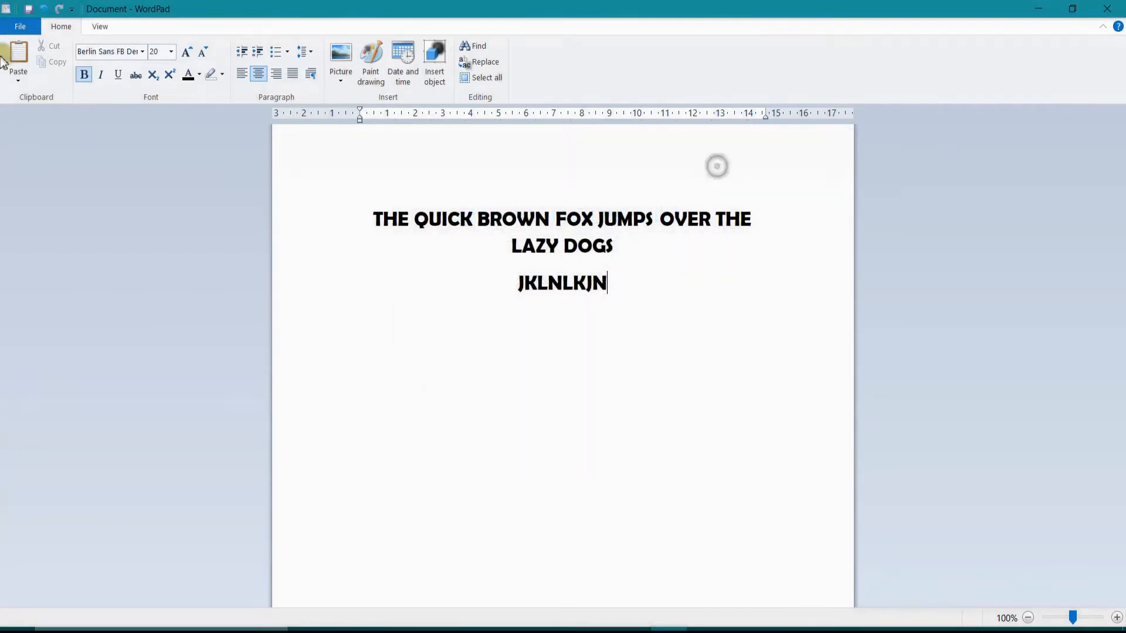
pyautogui.click(19, 26)
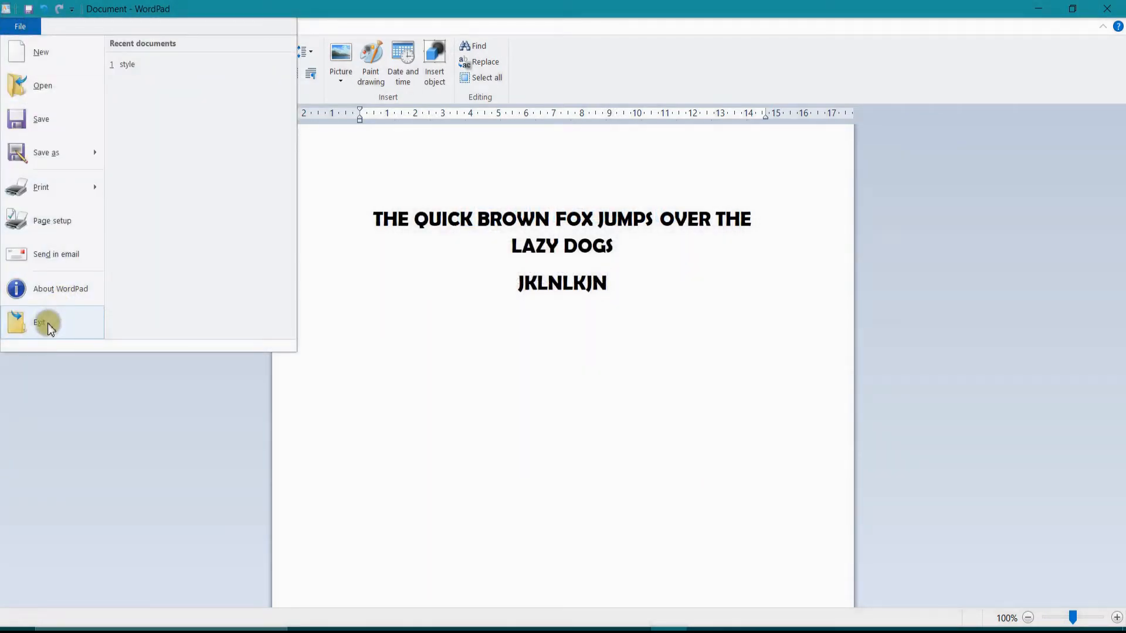
pyautogui.click(432, 336)
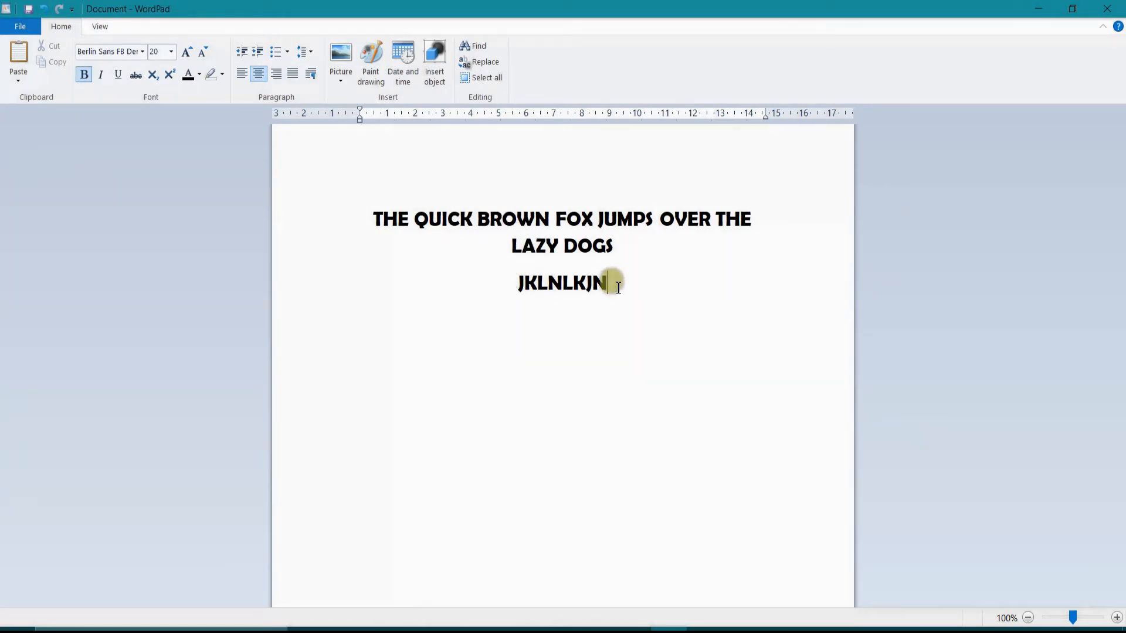
# Copy the word JKLNLKJN and paste it three lines below the original
pyautogui.moveTo(619, 287); pyautogui.dragTo(531, 288)
pyautogui.hotkey('ctrl', 'c')
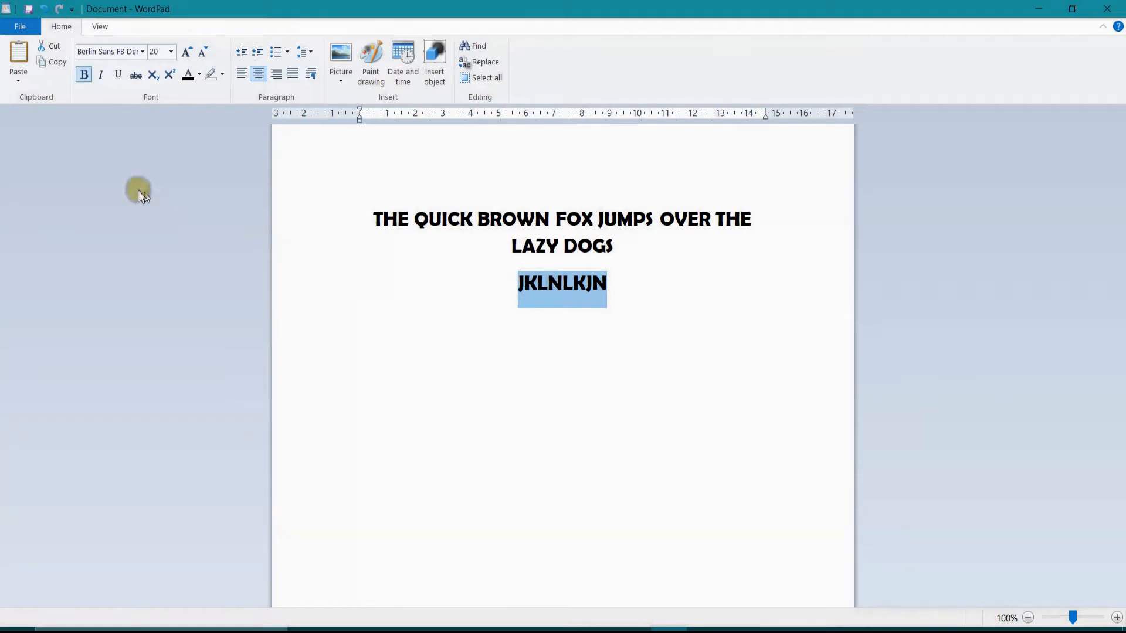
pyautogui.click(56, 64)
pyautogui.click(610, 287)
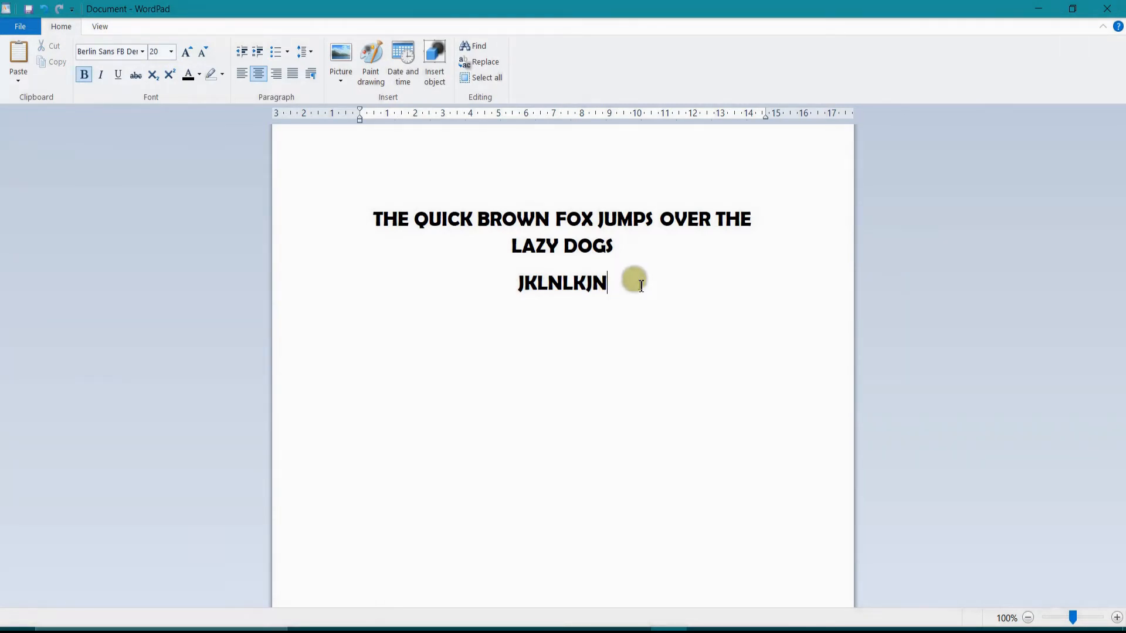
pyautogui.press('Return')
pyautogui.press('Return')
pyautogui.press('Return')
pyautogui.click(20, 56)
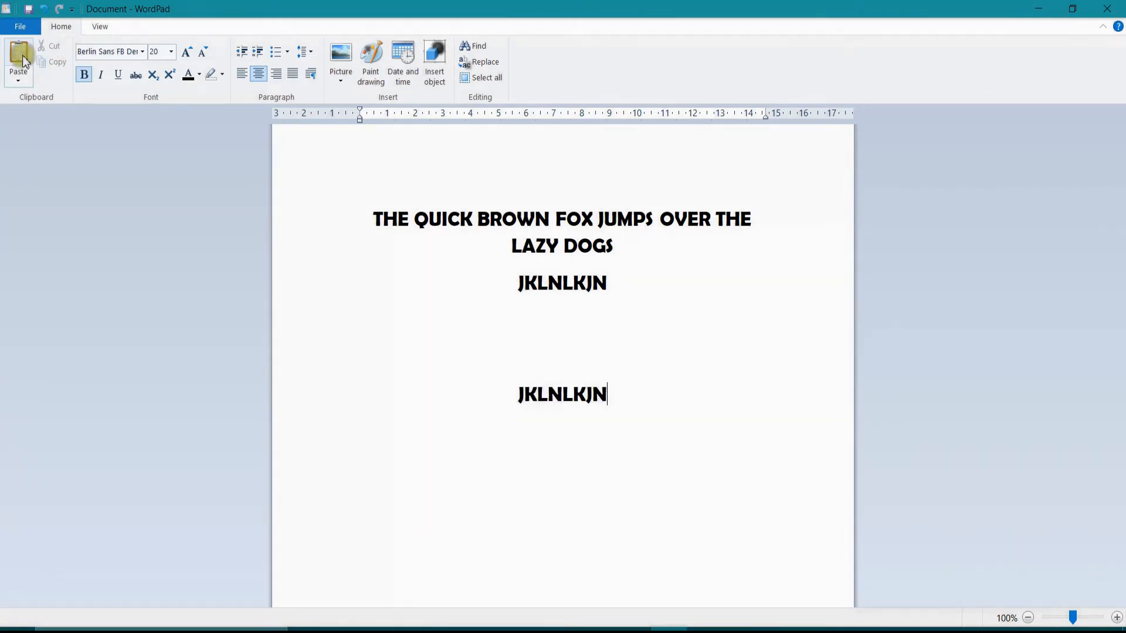
# Cut the lower JKLNLKJN and paste it at the start of the document, above the quick brown fox sentence
pyautogui.moveTo(607, 282); pyautogui.dragTo(526, 283)
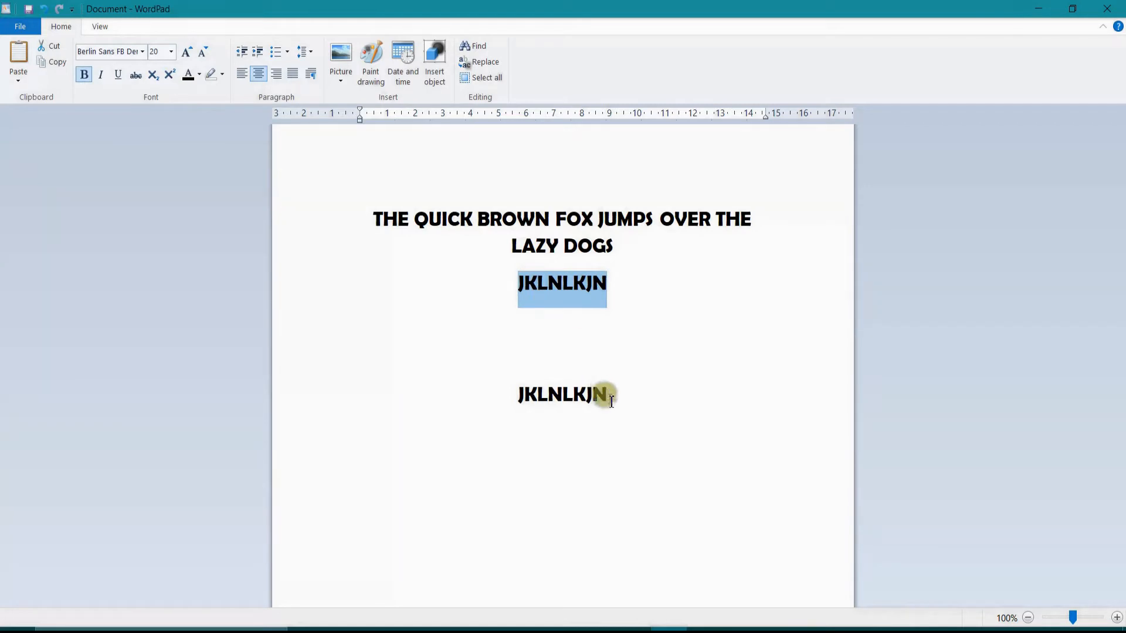
pyautogui.moveTo(607, 395); pyautogui.dragTo(492, 398)
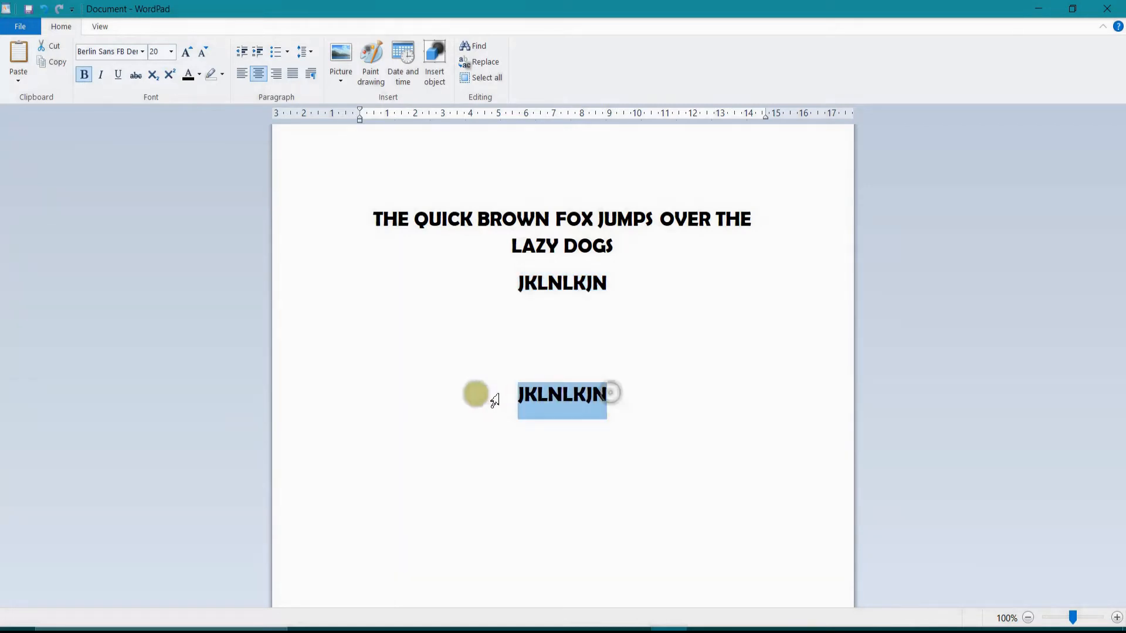
pyautogui.click(556, 357)
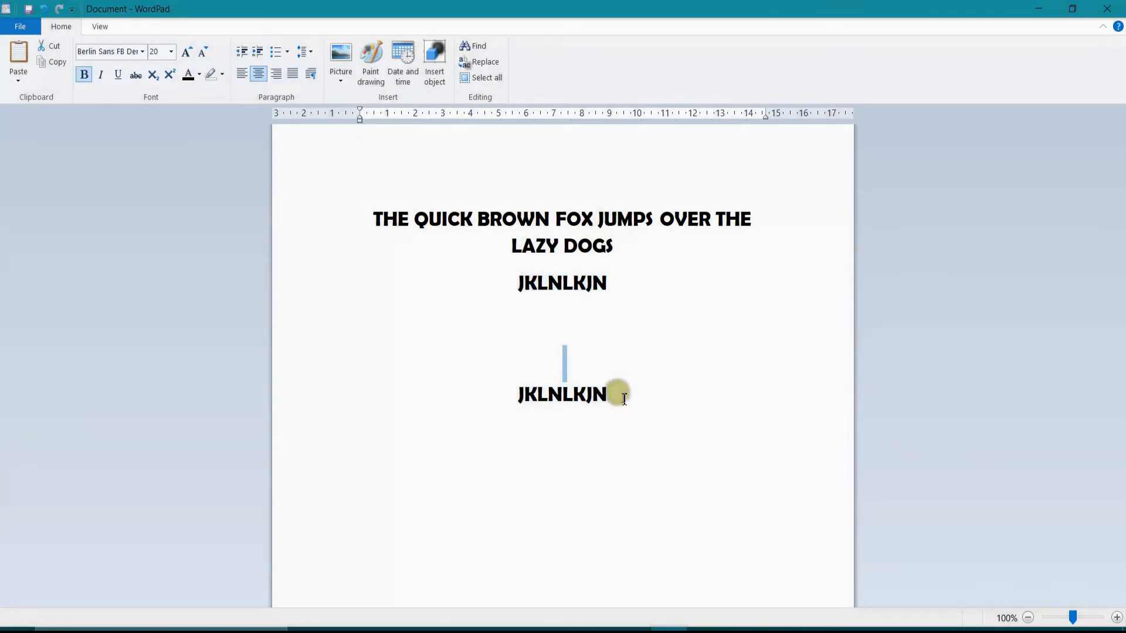
pyautogui.moveTo(618, 389); pyautogui.dragTo(506, 386)
pyautogui.hotkey('ctrl', 'c')
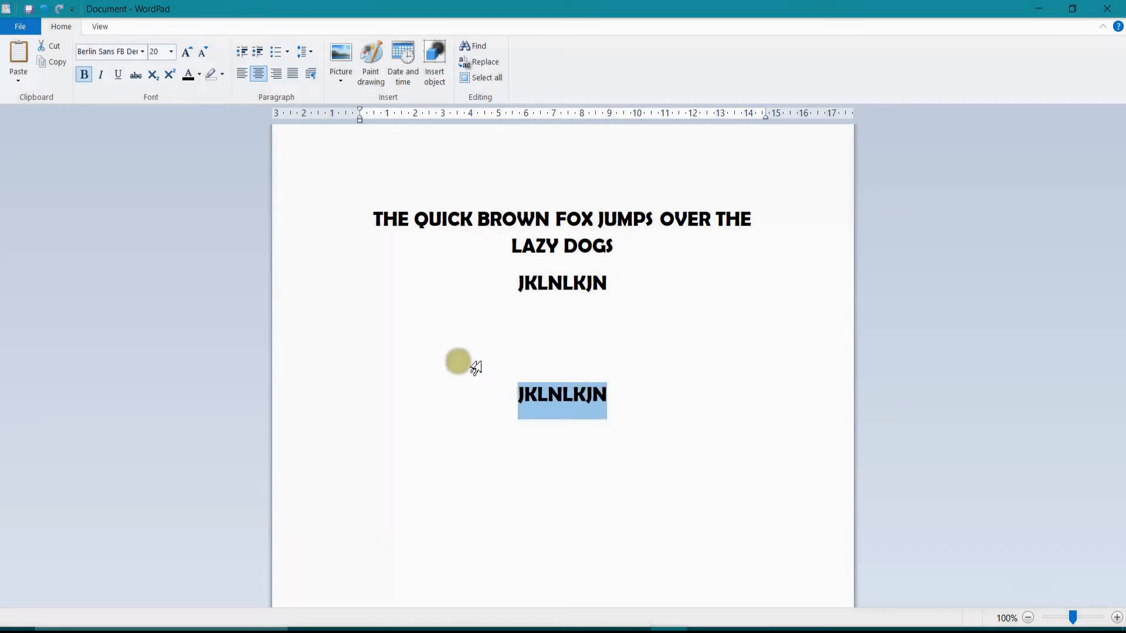
pyautogui.click(50, 45)
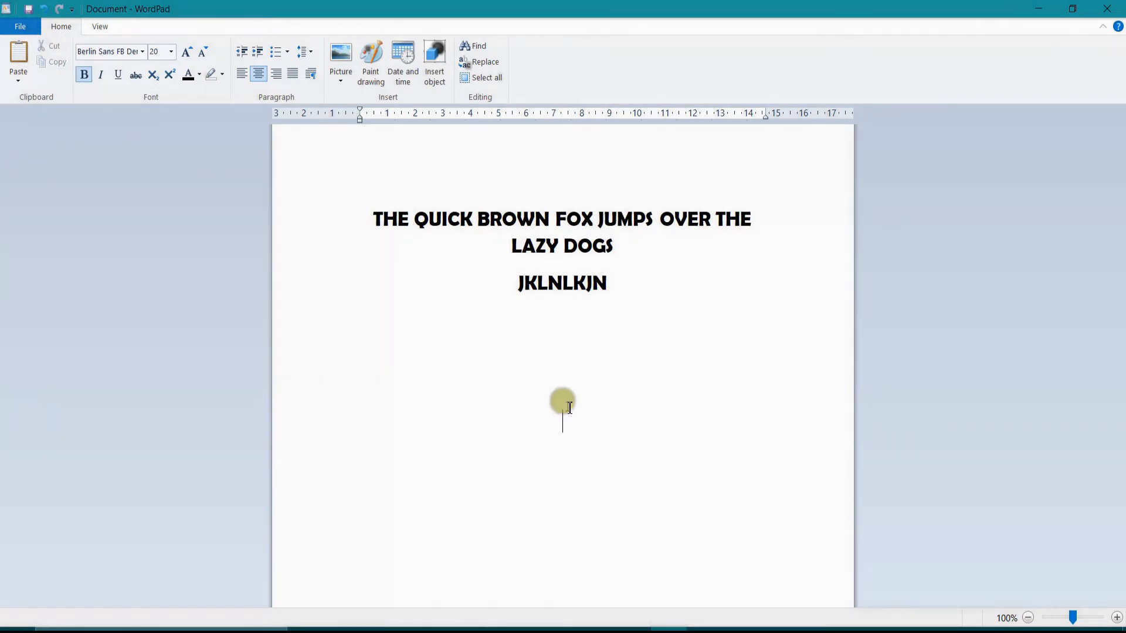
pyautogui.hotkey('ctrl', 'Home')
pyautogui.click(19, 58)
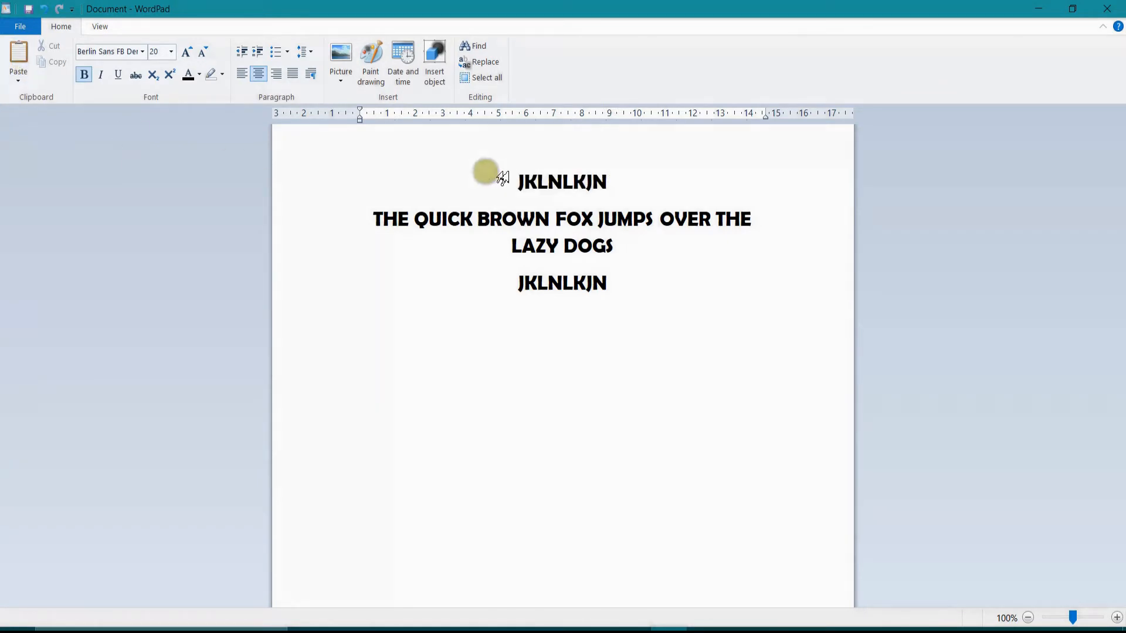
# Cut the JKLNLKJN below the sentence and paste it after the JKLNLKJN on the first line
pyautogui.doubleClick(619, 287)
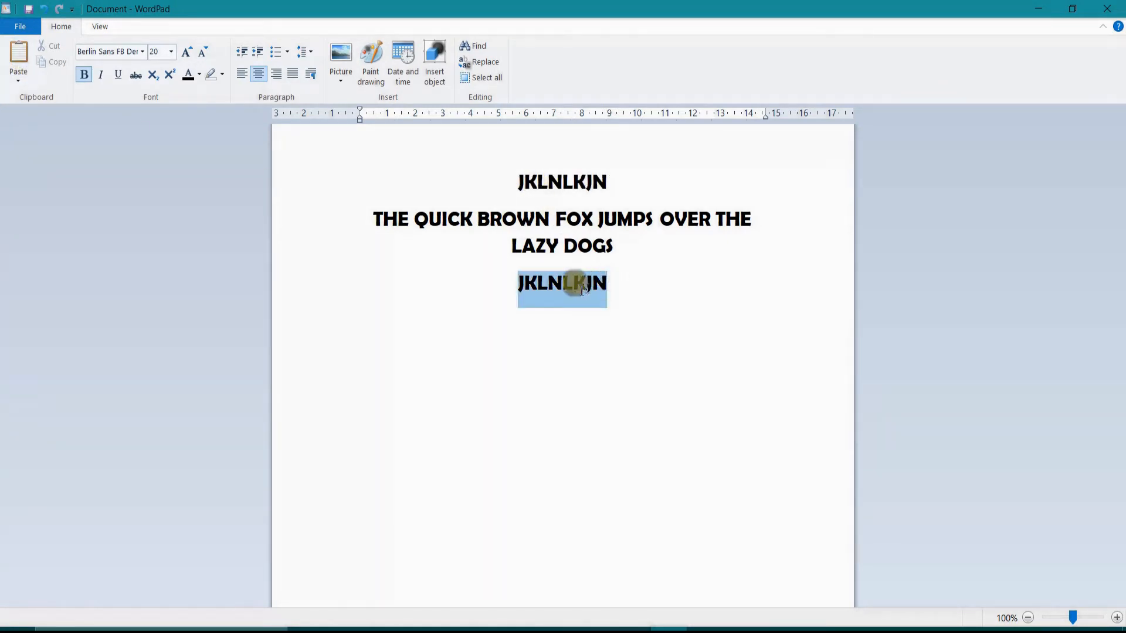
pyautogui.click(50, 45)
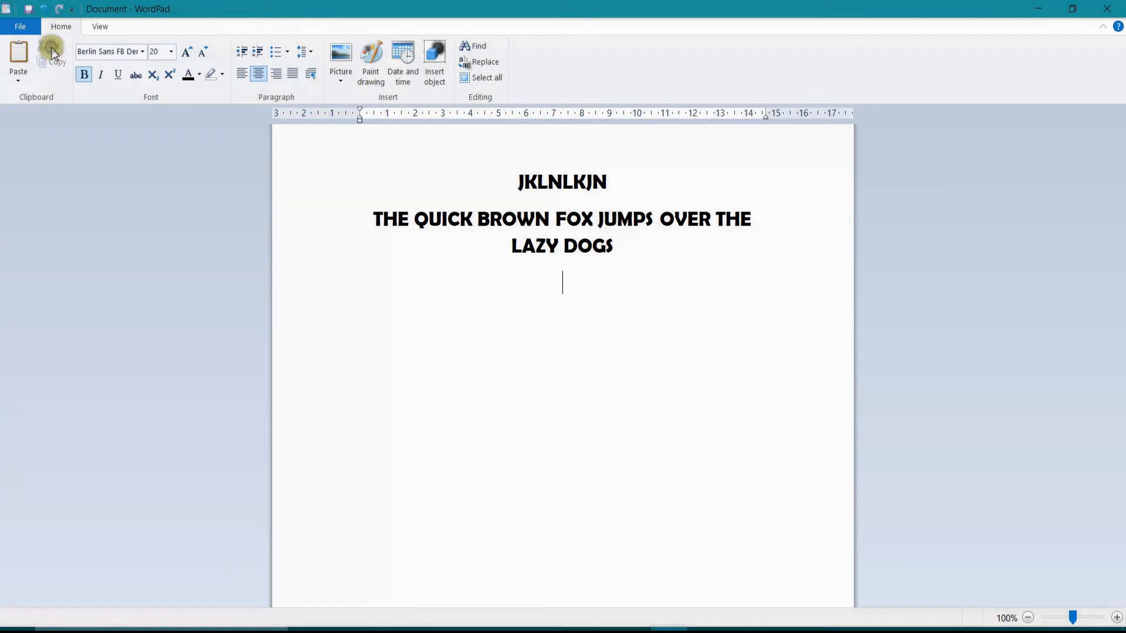
pyautogui.click(627, 182)
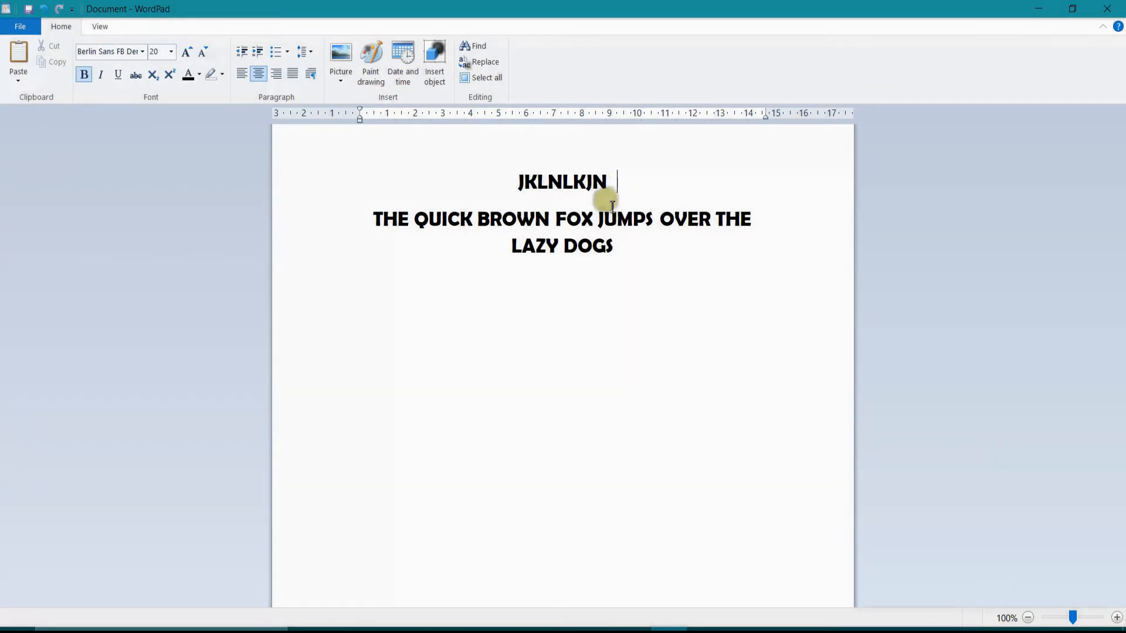
pyautogui.click(18, 54)
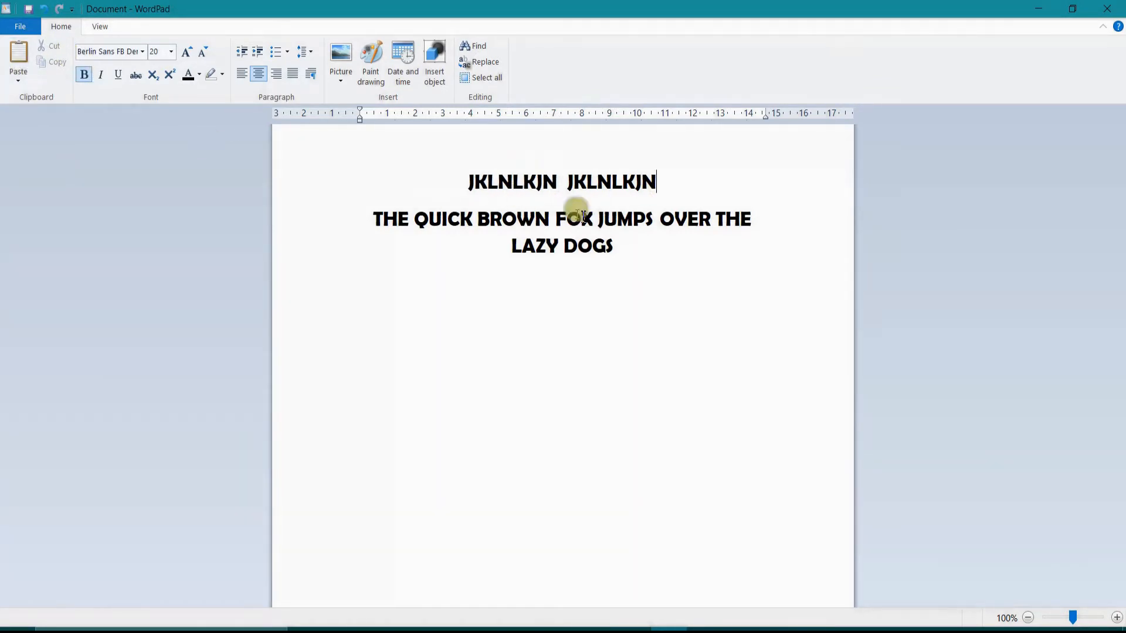
pyautogui.moveTo(645, 181); pyautogui.dragTo(503, 181)
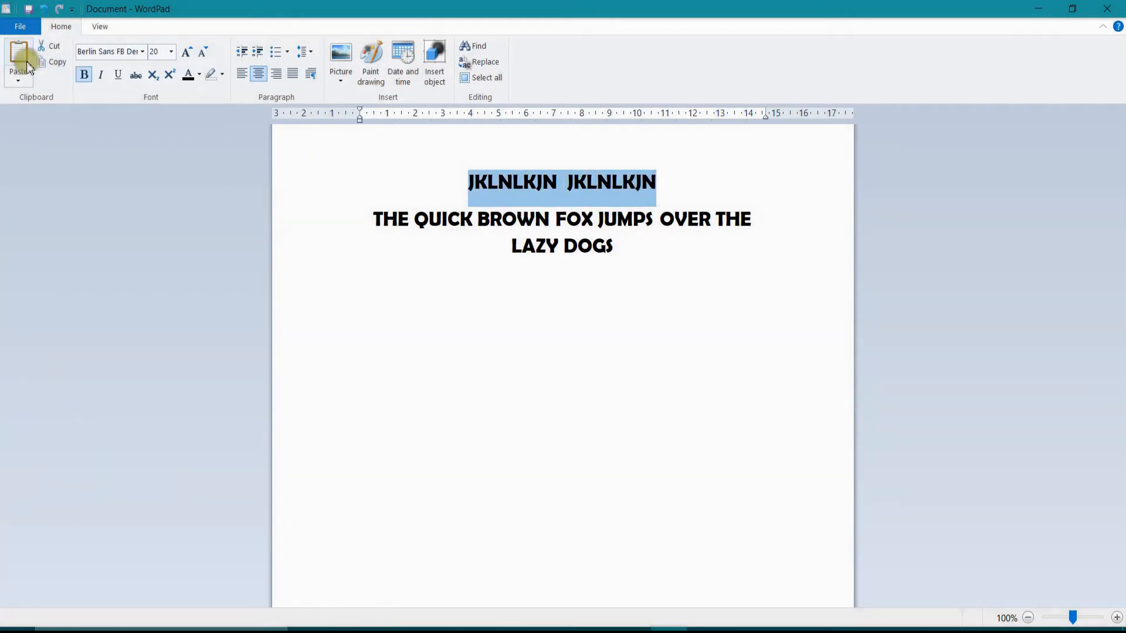
pyautogui.click(473, 221)
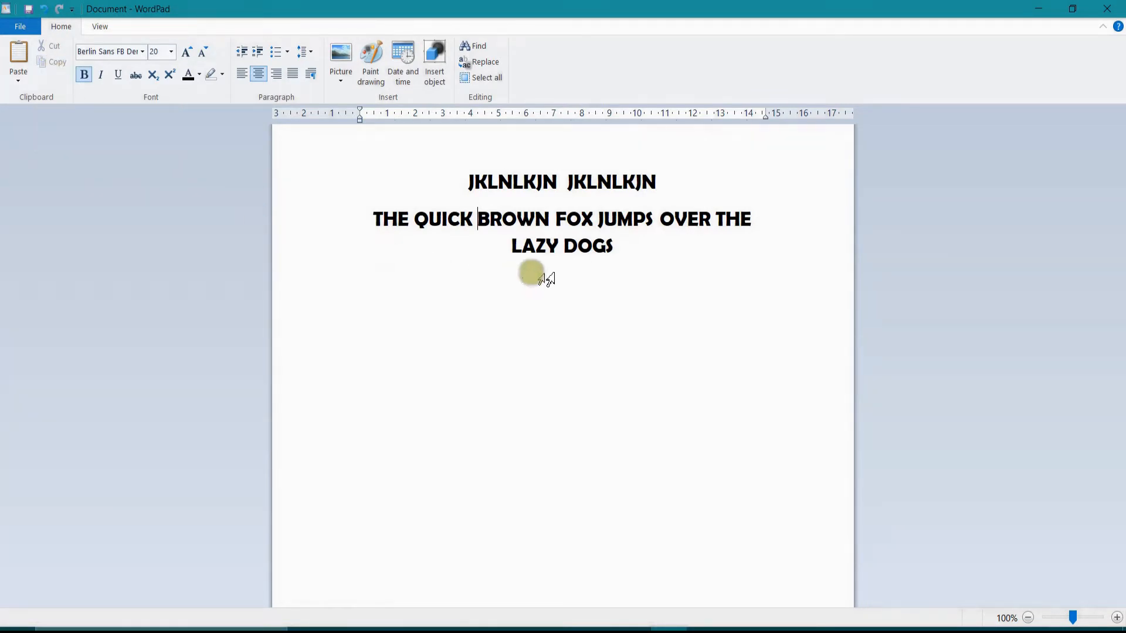
pyautogui.click(607, 279)
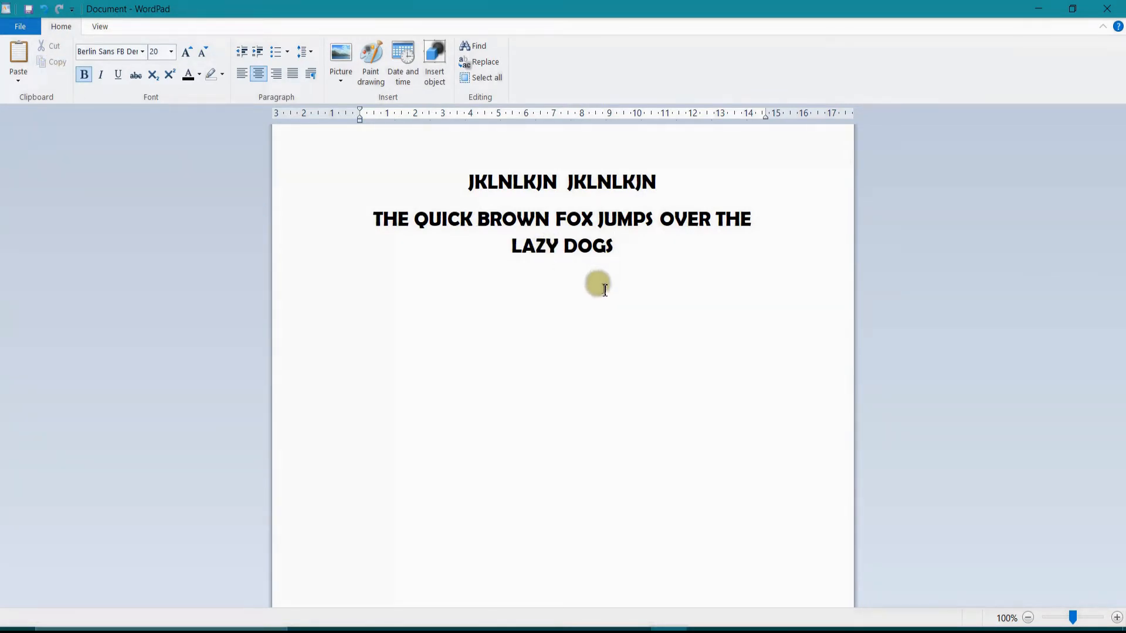
pyautogui.moveTo(640, 250); pyautogui.dragTo(61, 116)
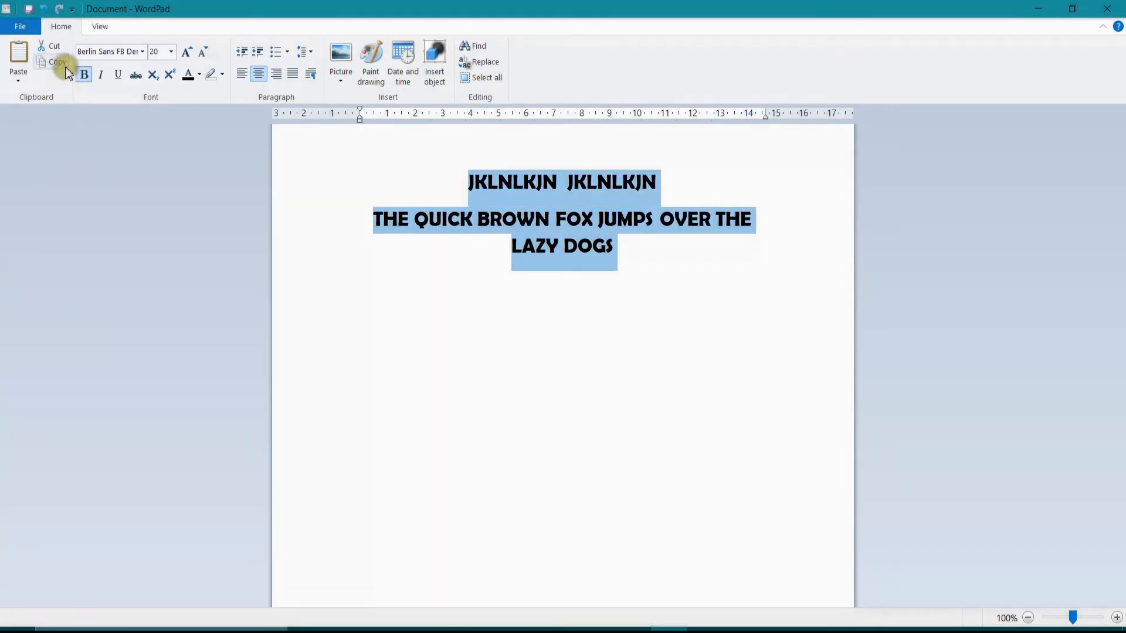
pyautogui.click(581, 313)
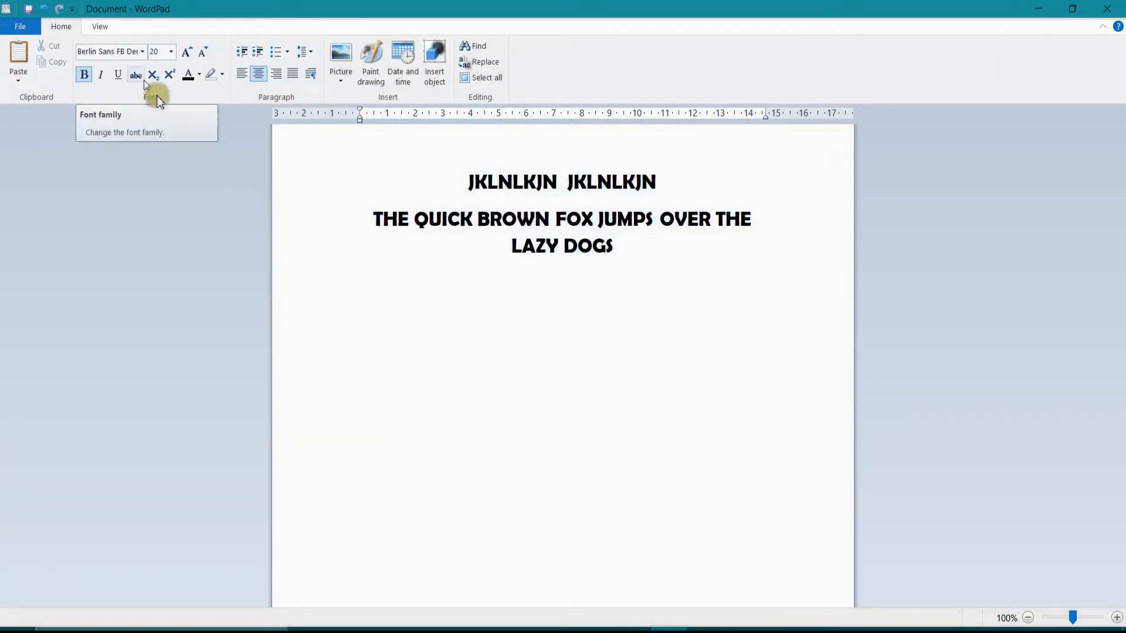
# Change the font of all the text in the document to Blackadder ITC
pyautogui.moveTo(613, 246); pyautogui.dragTo(446, 183)
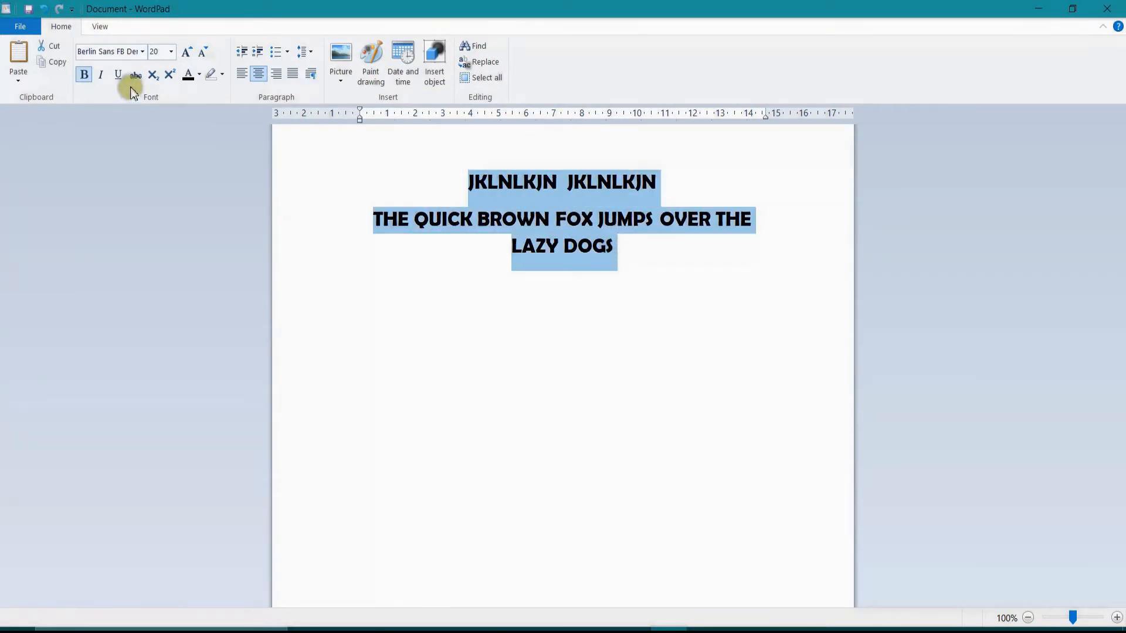
pyautogui.click(143, 52)
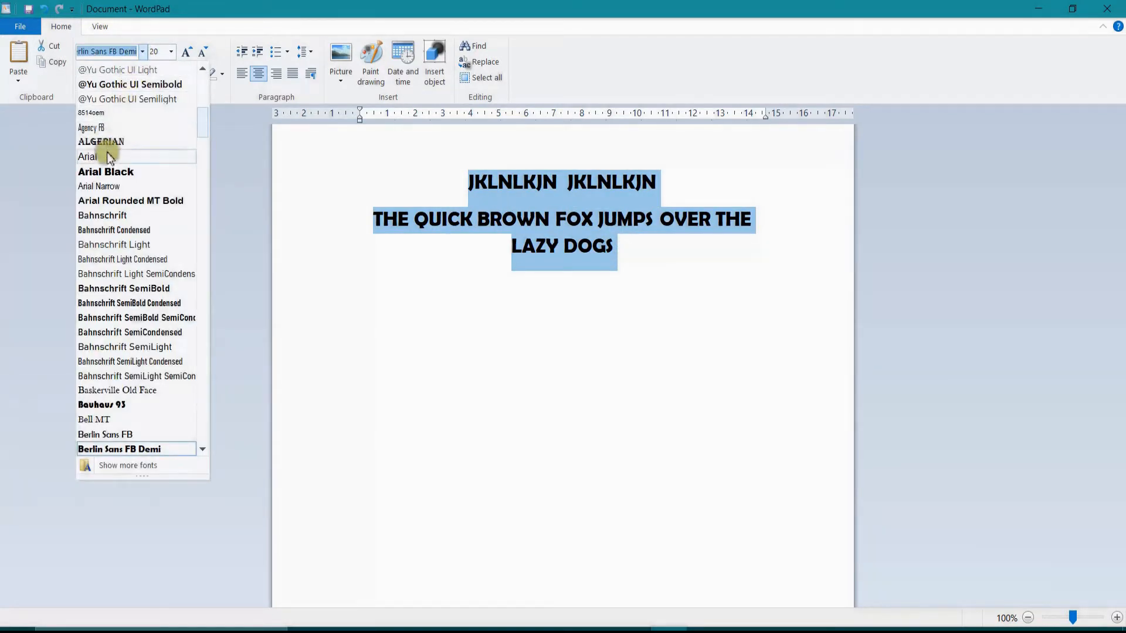
pyautogui.scroll(-4, 124, 376)
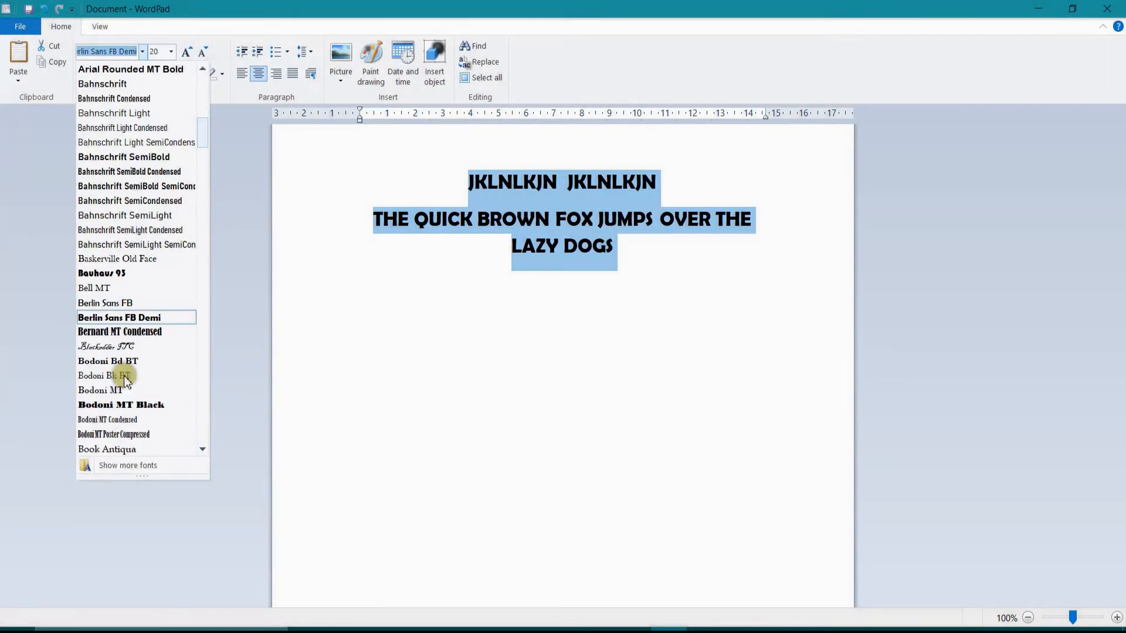
pyautogui.click(130, 301)
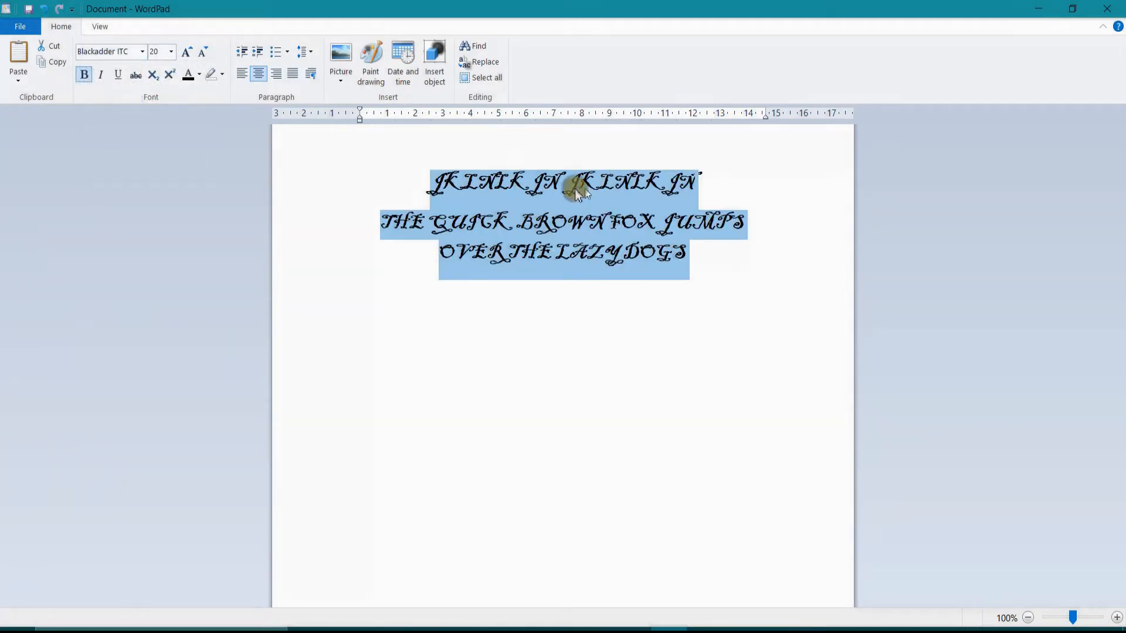
# Switch the font of the selected text to Brush Script MT
pyautogui.click(142, 57)
pyautogui.scroll(-10, 135, 310)
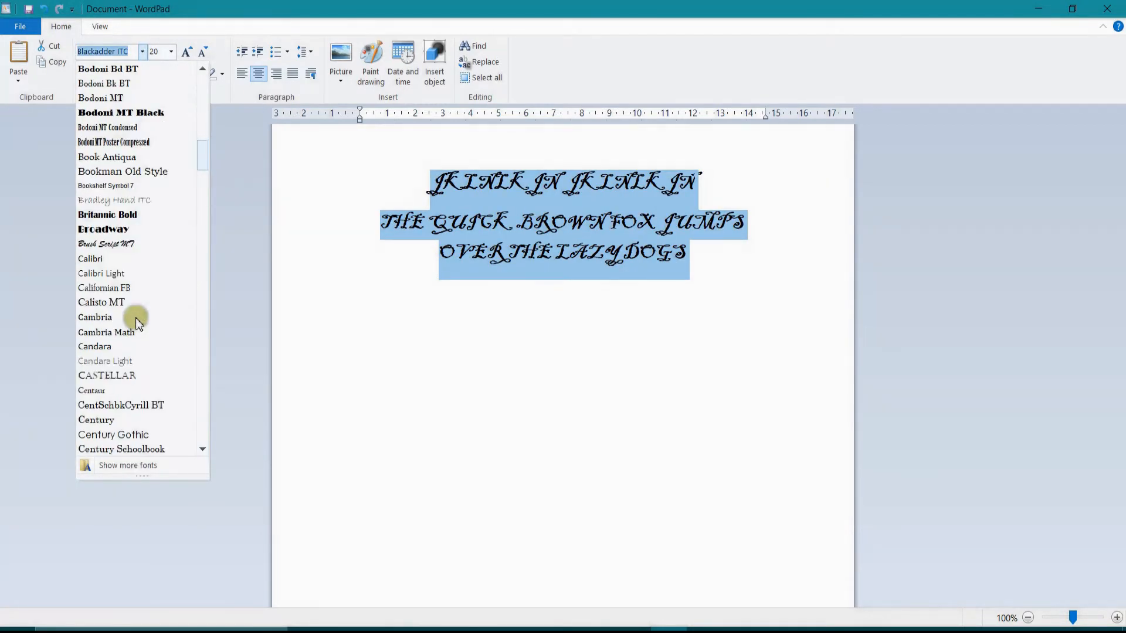
pyautogui.click(123, 243)
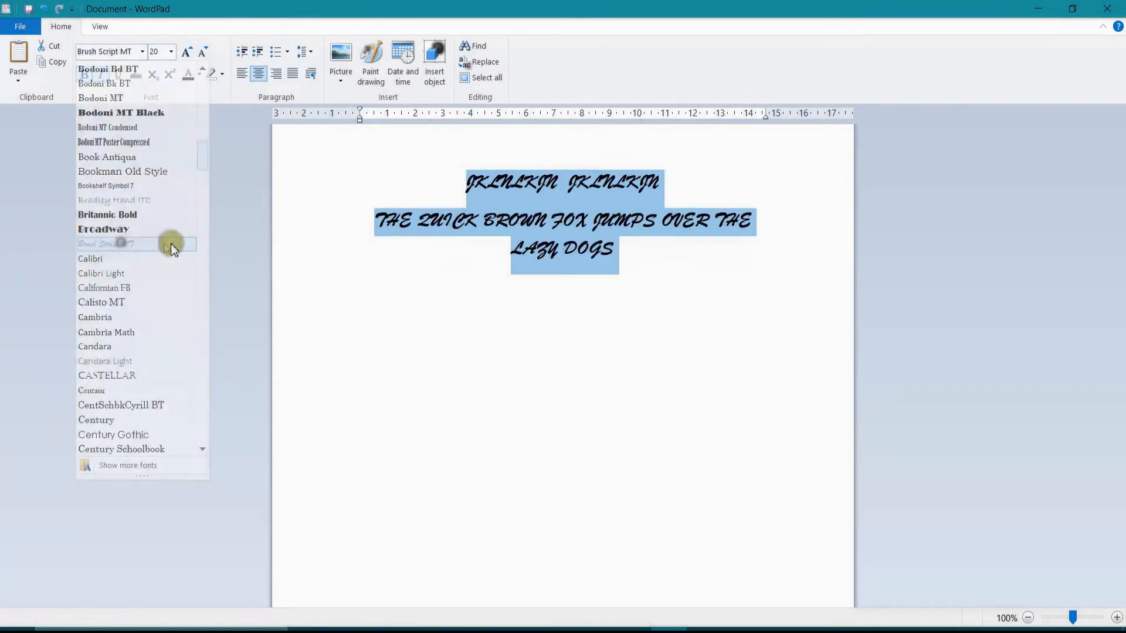
# Find Microsoft Sans Serif among the fonts and apply it to the selected text
pyautogui.click(142, 52)
pyautogui.scroll(-20, 143, 234)
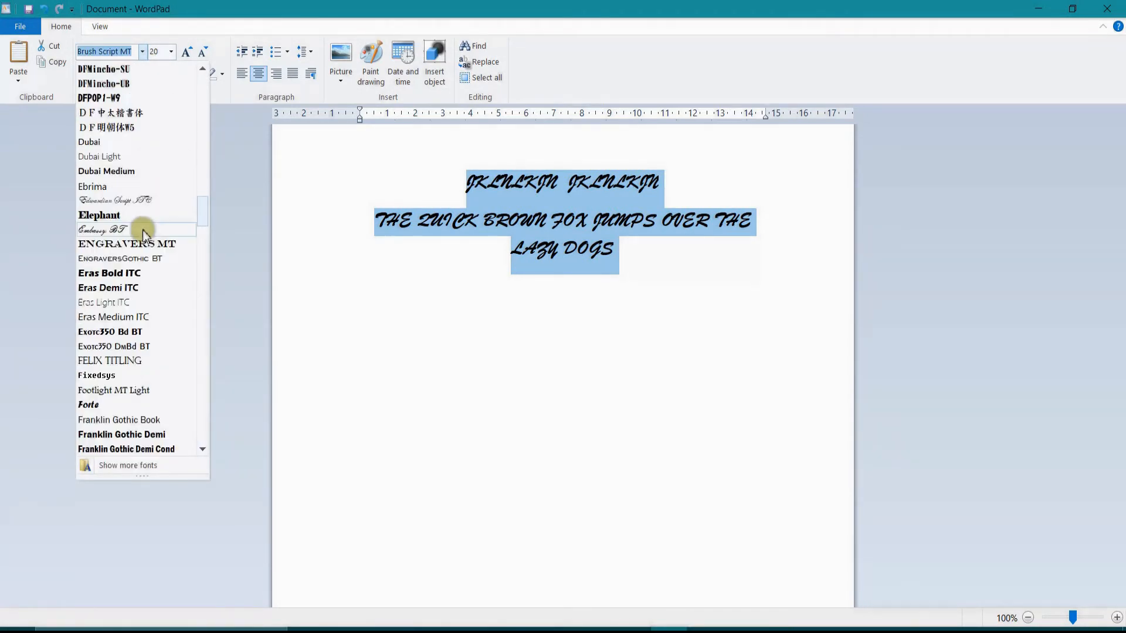
pyautogui.scroll(-20, 140, 245)
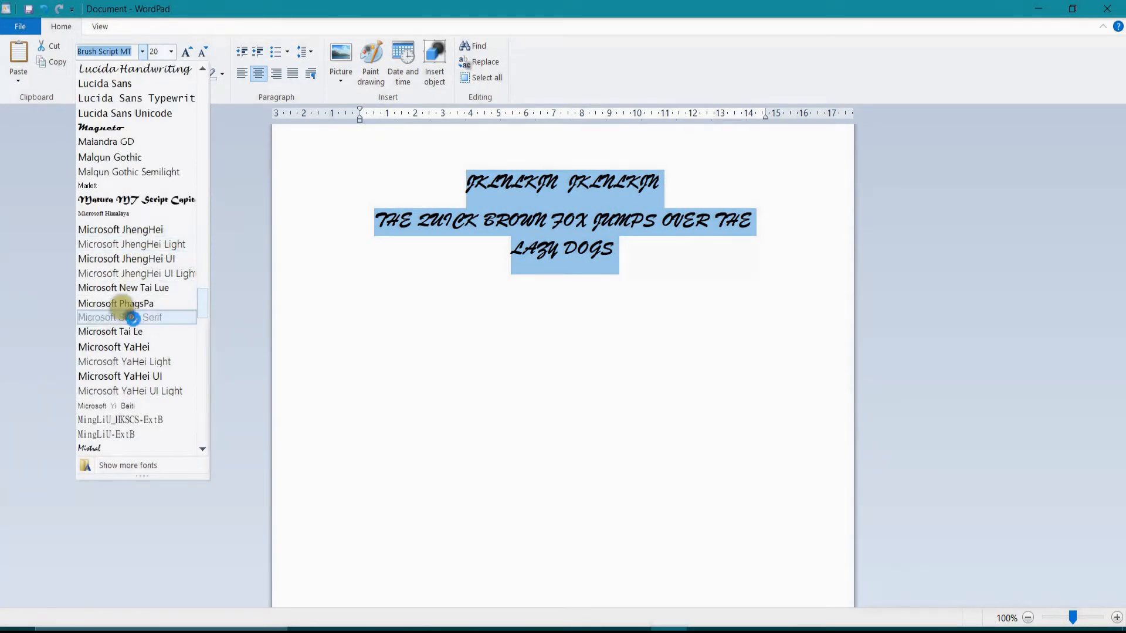
pyautogui.click(141, 312)
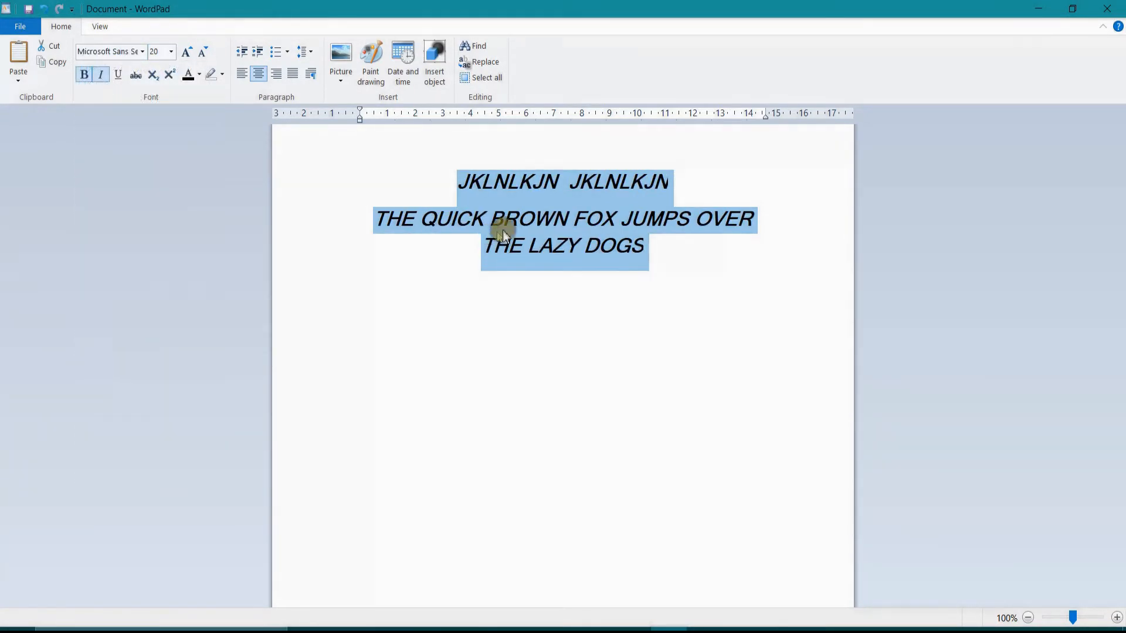
# Try font sizes 8 and 72 on the selected text and set it to 11
pyautogui.click(170, 52)
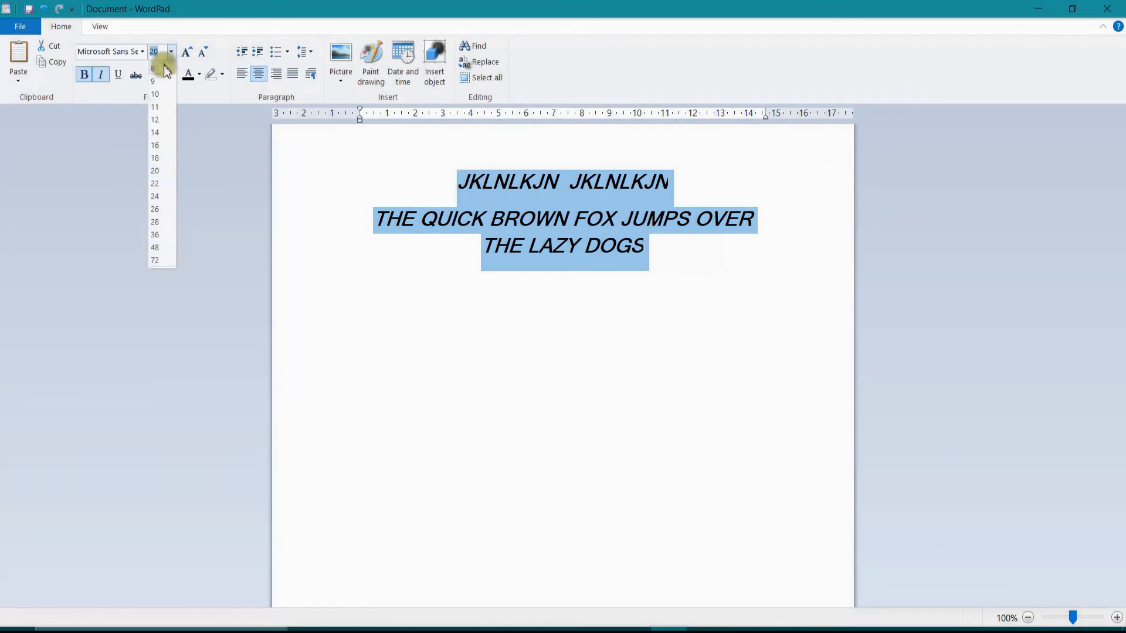
pyautogui.click(161, 72)
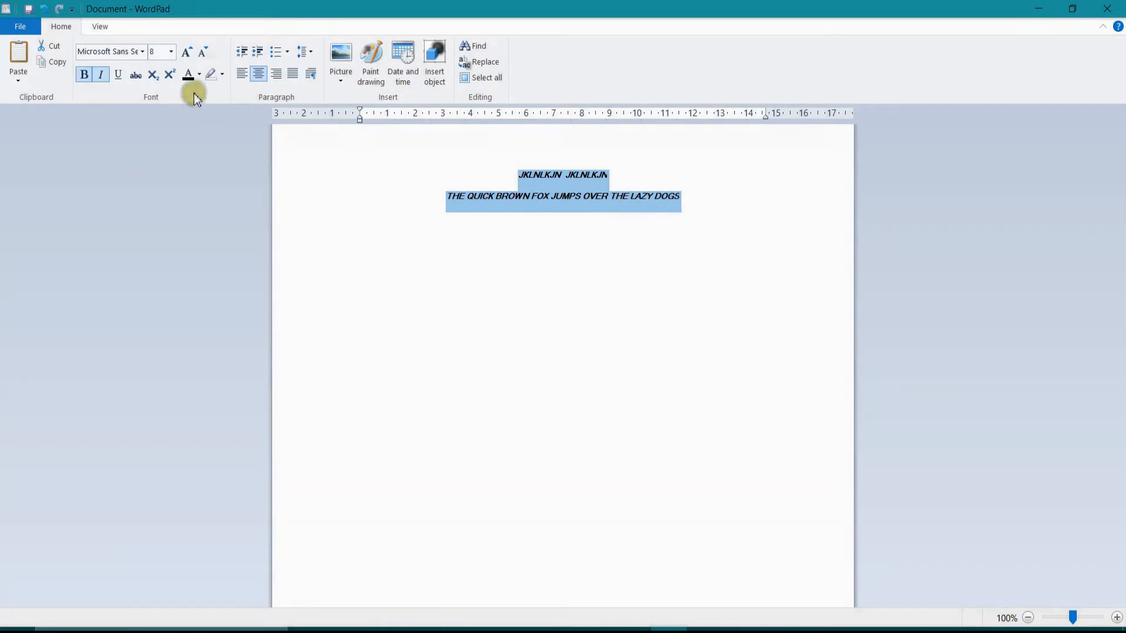
pyautogui.click(171, 52)
pyautogui.click(153, 260)
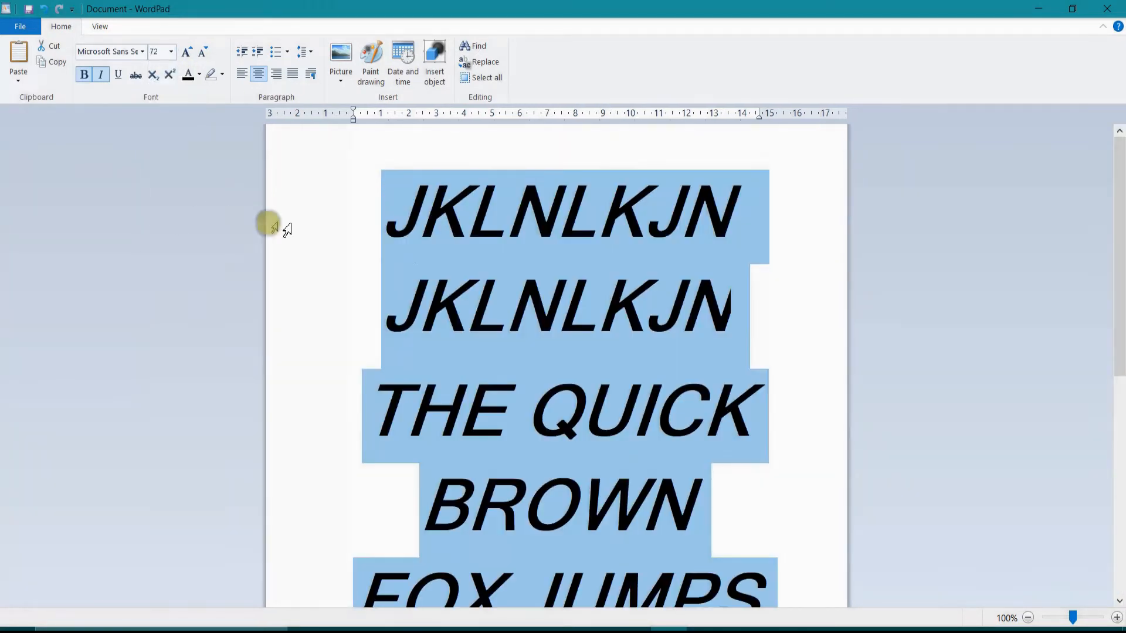
pyautogui.click(171, 55)
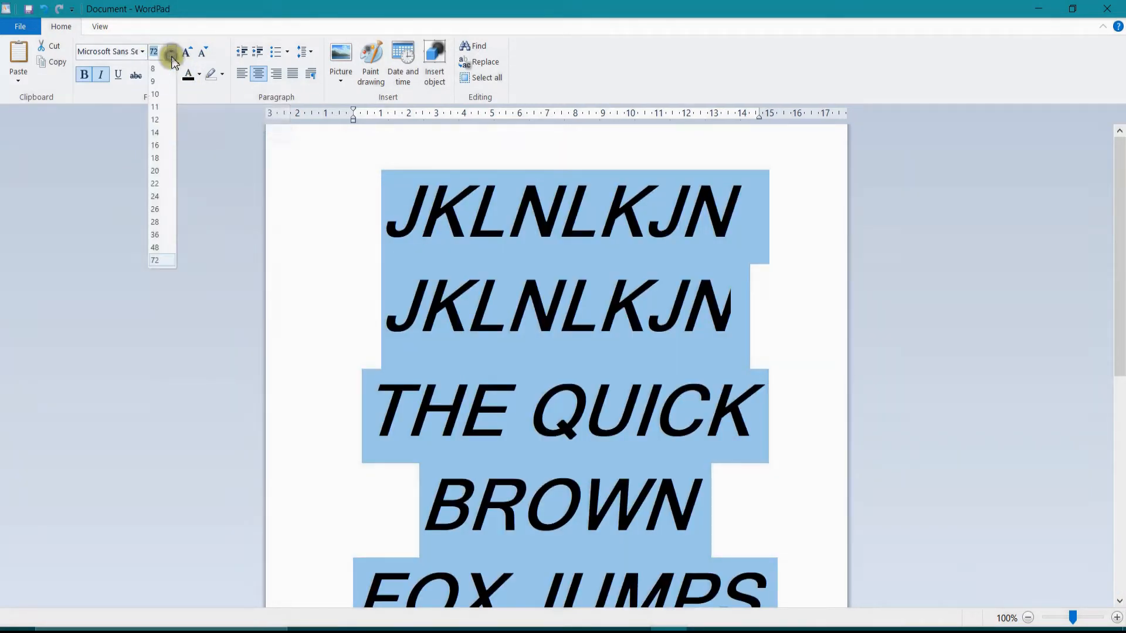
pyautogui.click(157, 106)
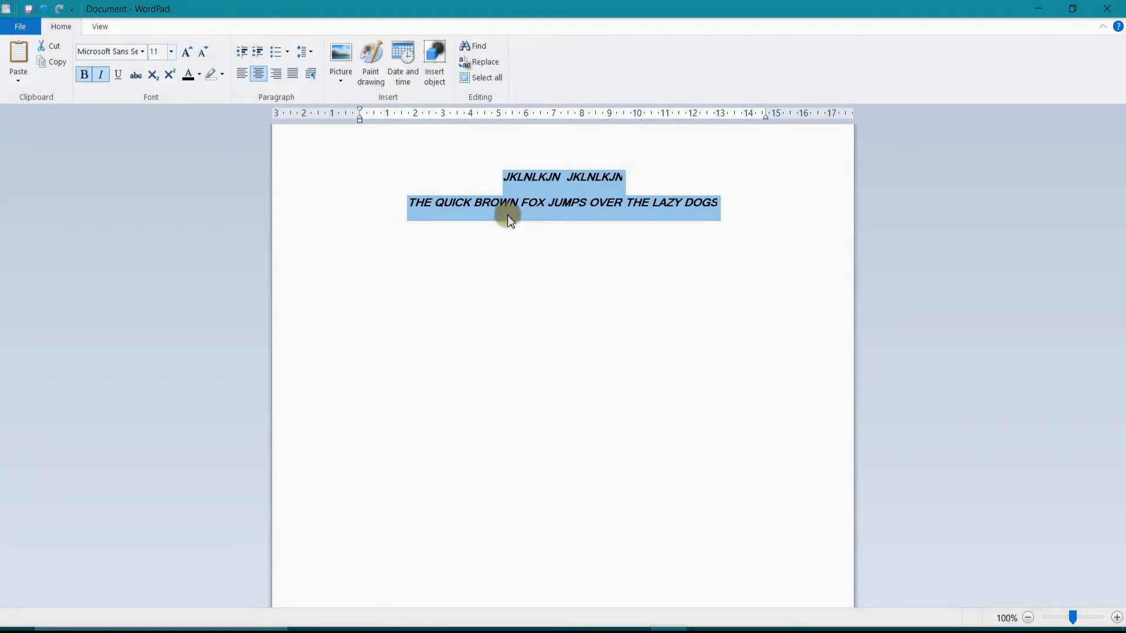
# Add a blank line above the JKLNLKJN line at the start of the document
pyautogui.click(541, 246)
pyautogui.click(490, 171)
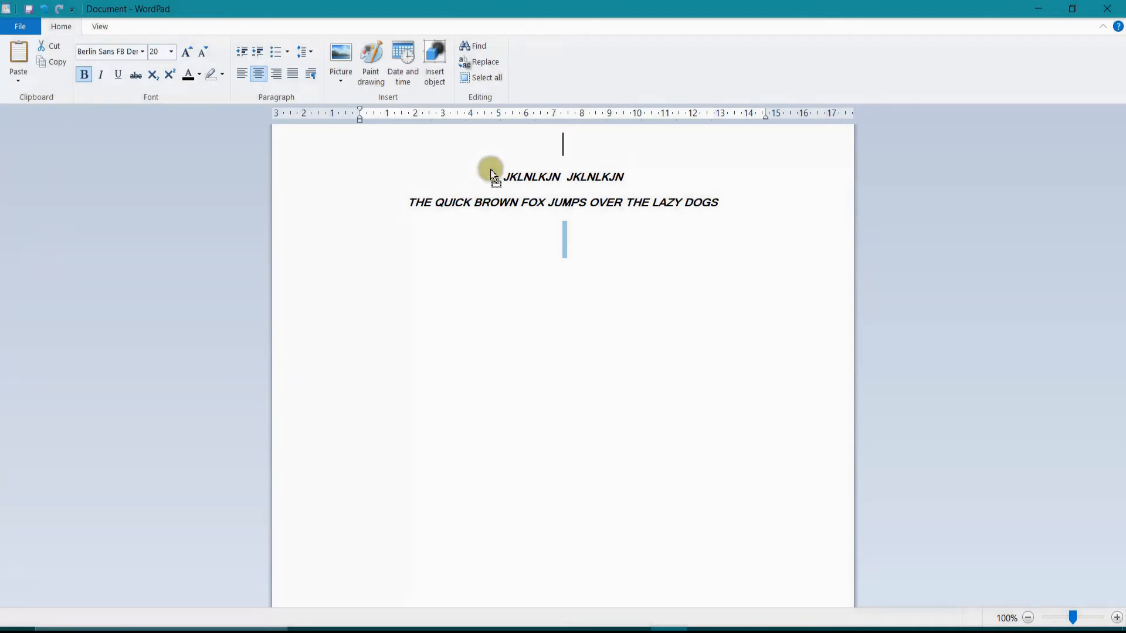
pyautogui.press('Return')
# Turn bold off and back on for all of the text
pyautogui.moveTo(692, 278); pyautogui.dragTo(460, 201)
pyautogui.click(137, 76)
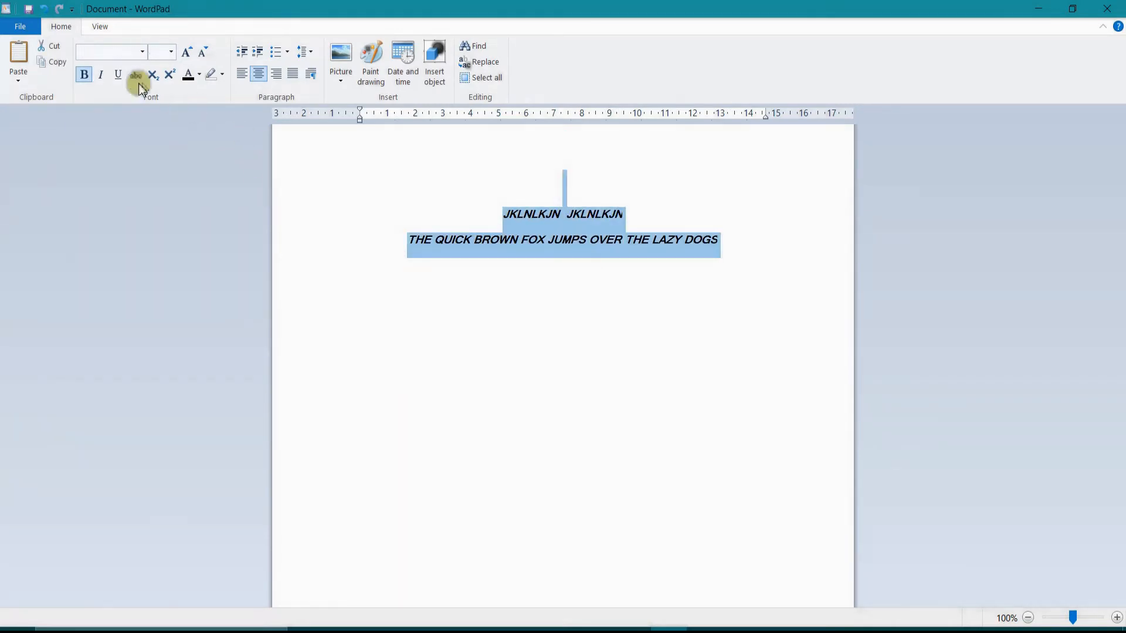
pyautogui.click(87, 78)
pyautogui.click(86, 78)
pyautogui.click(524, 275)
pyautogui.moveTo(603, 364); pyautogui.dragTo(174, 108)
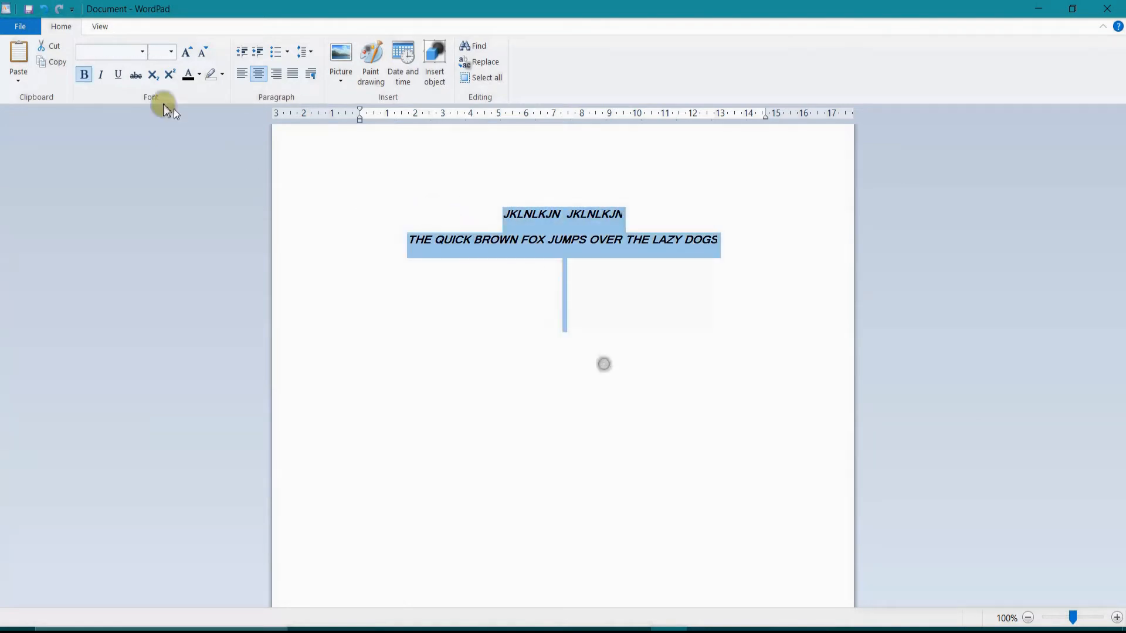
pyautogui.click(140, 54)
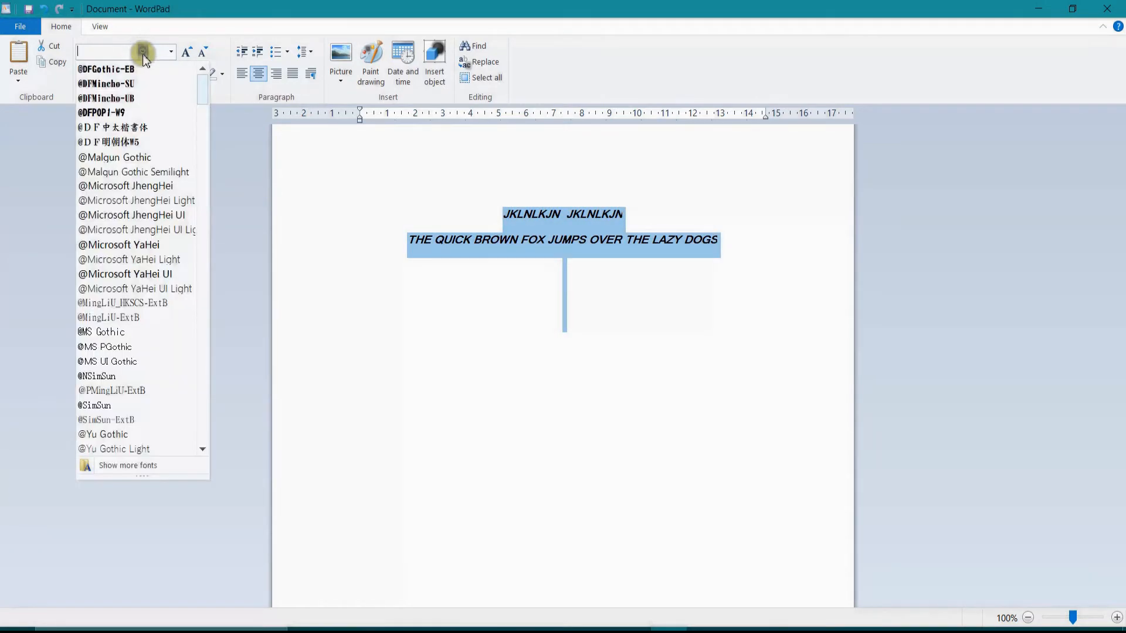
pyautogui.click(125, 169)
pyautogui.moveTo(535, 301); pyautogui.dragTo(185, 71)
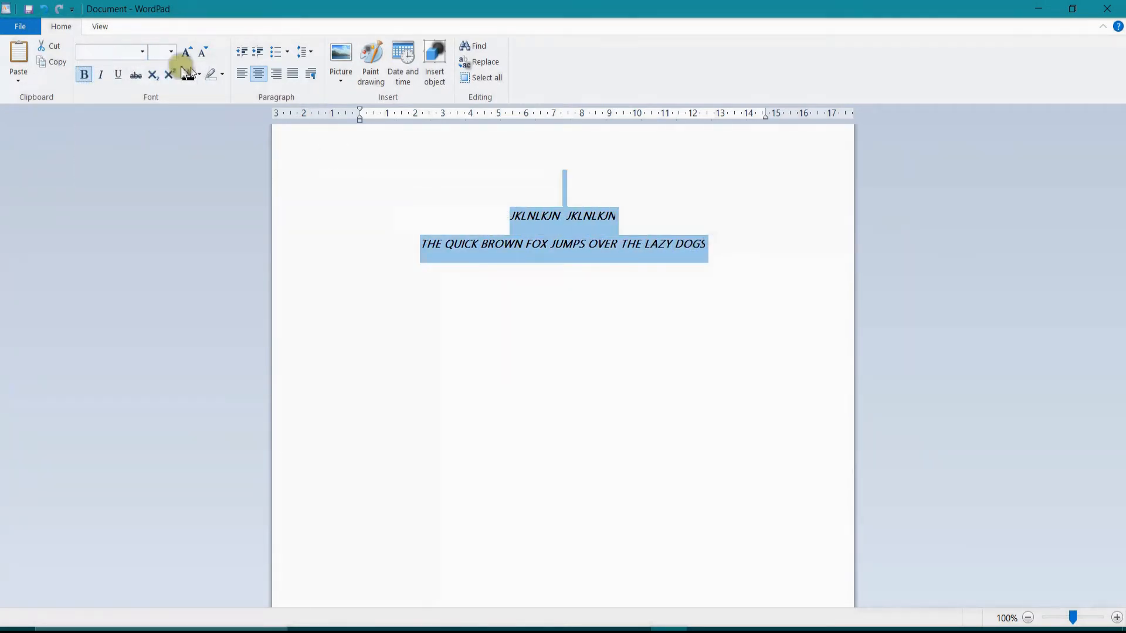
pyautogui.click(172, 53)
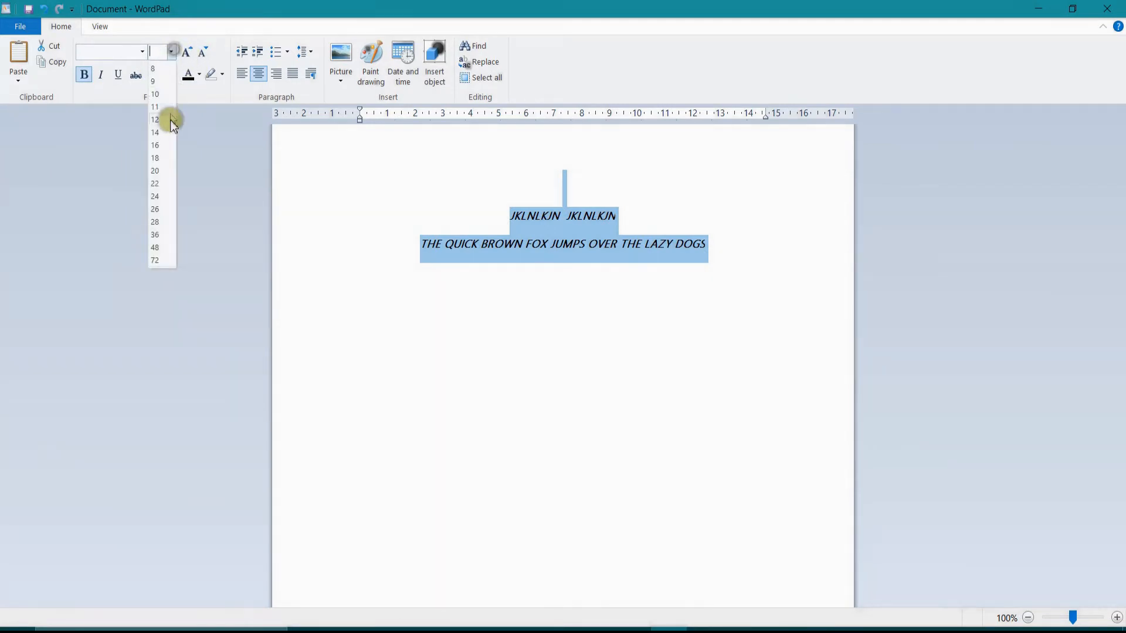
pyautogui.click(164, 169)
# Demonstrate bold by toggling it on the selected text, leaving the text without bold
pyautogui.click(85, 75)
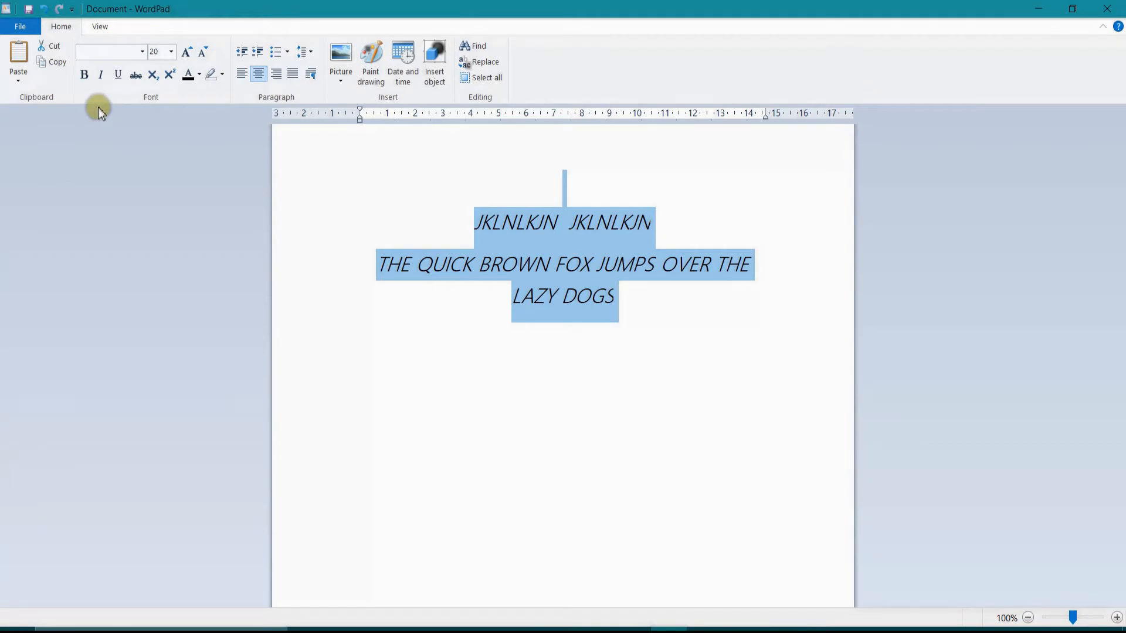
pyautogui.click(86, 77)
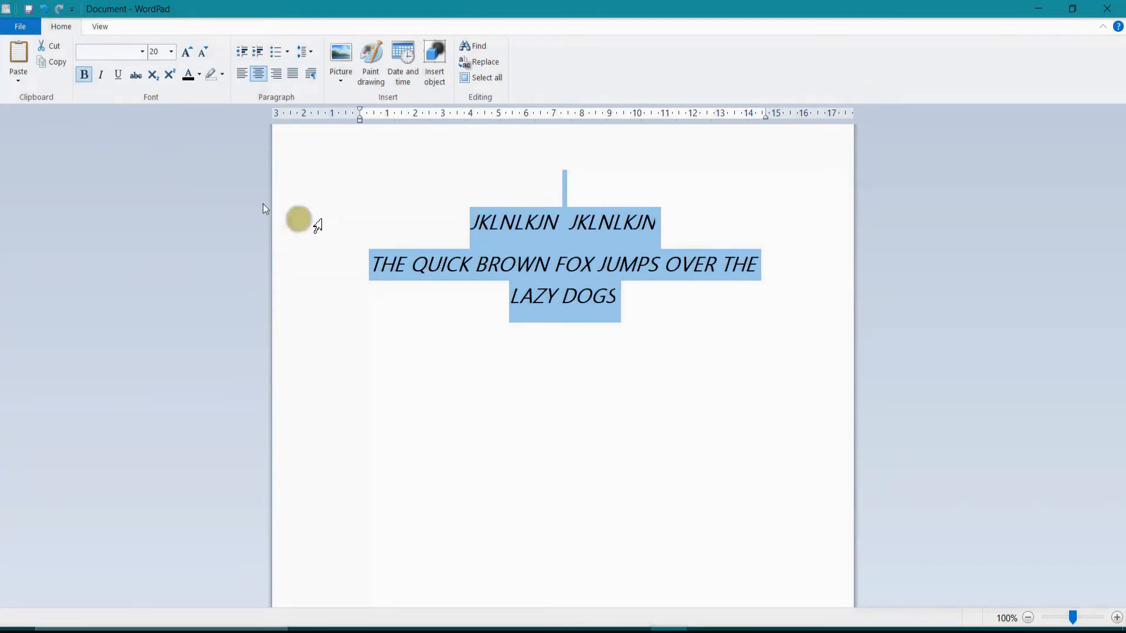
pyautogui.click(85, 75)
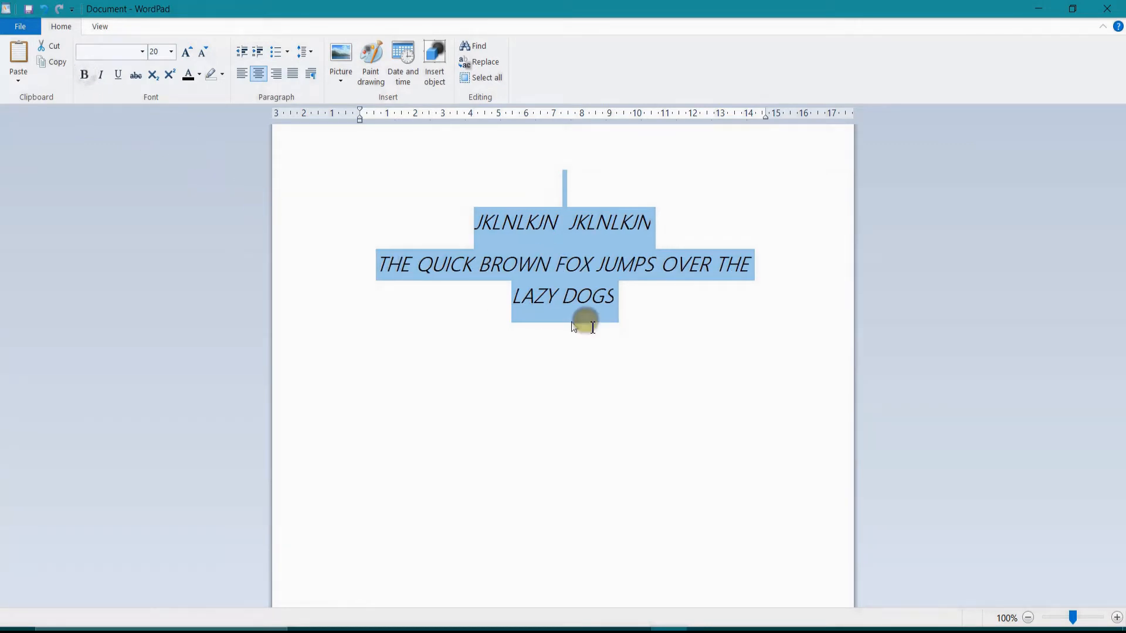
# Demonstrate italic by toggling it several times on the selected text, leaving the text upright
pyautogui.click(98, 78)
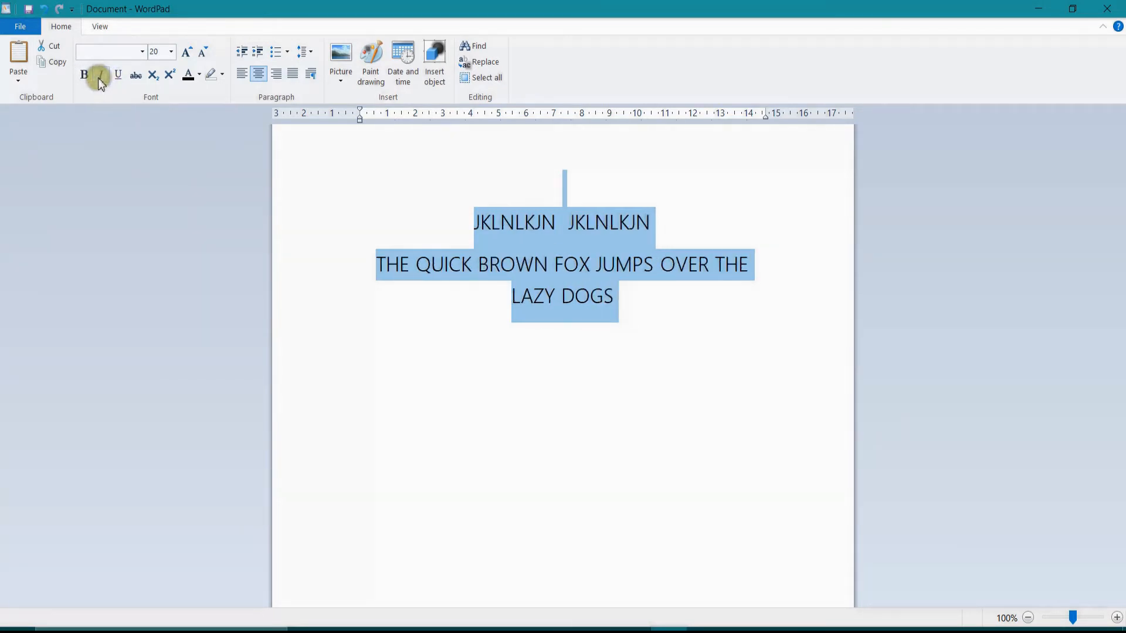
pyautogui.click(98, 79)
pyautogui.click(99, 78)
pyautogui.click(108, 77)
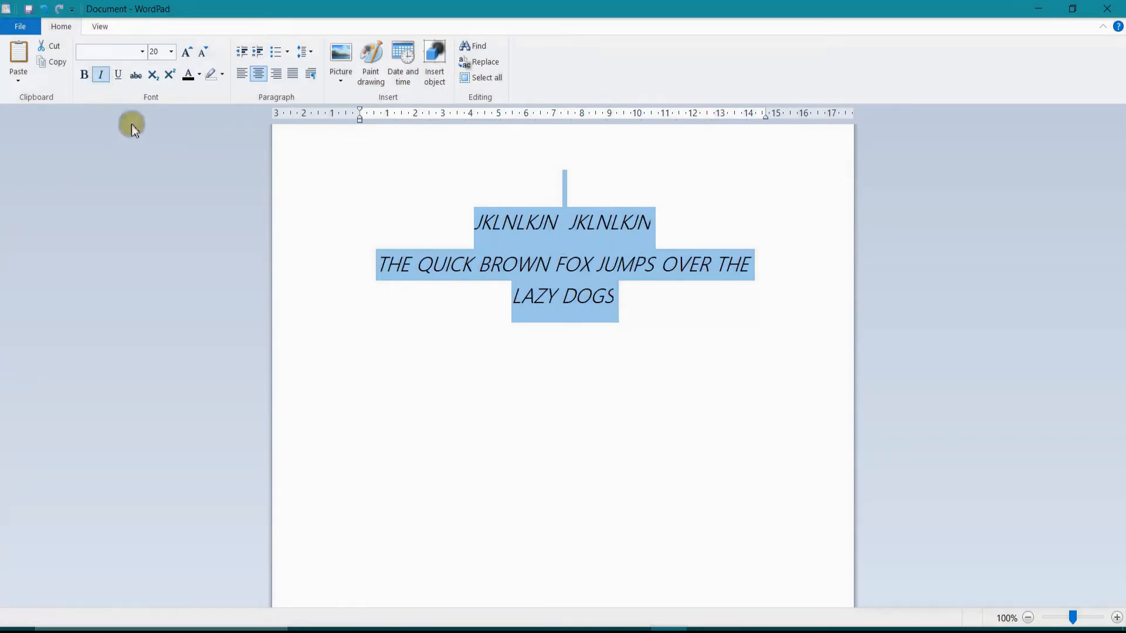
pyautogui.click(106, 77)
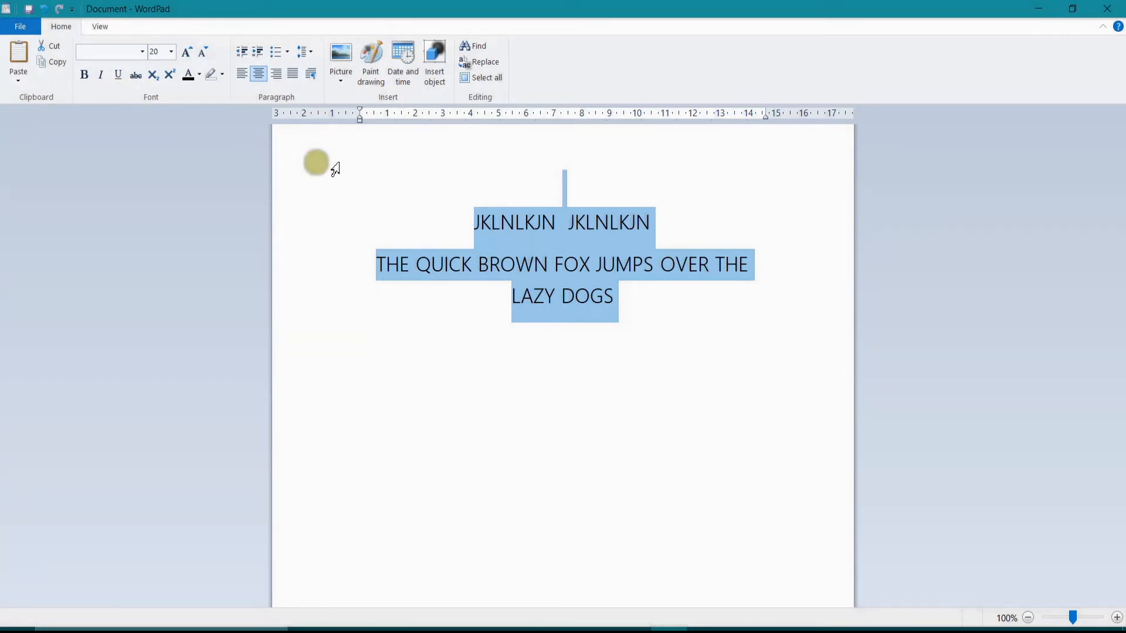
# Underline all of the text and apply strikethrough to the JKLNLKJN line and the quick brown fox sentence
pyautogui.click(117, 79)
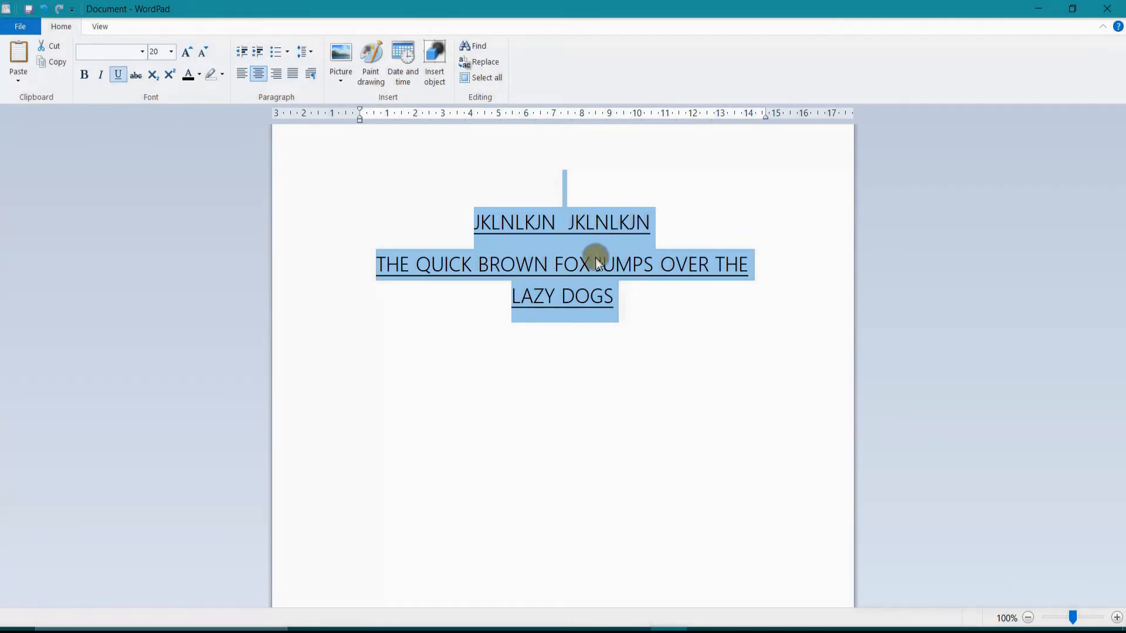
pyautogui.click(502, 333)
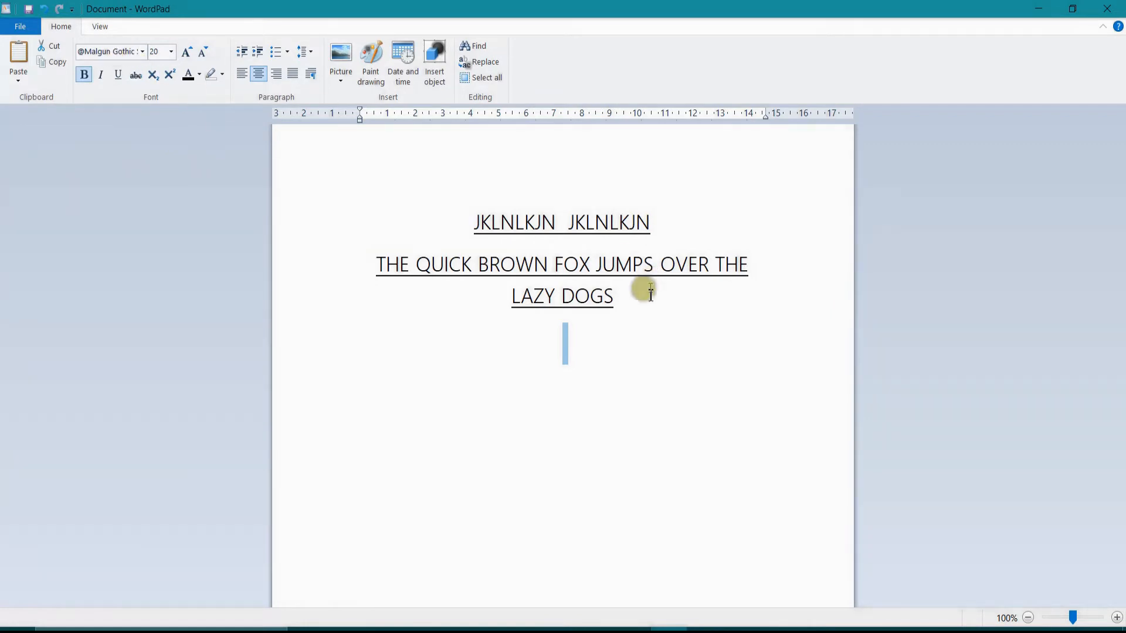
pyautogui.moveTo(633, 301); pyautogui.dragTo(445, 208)
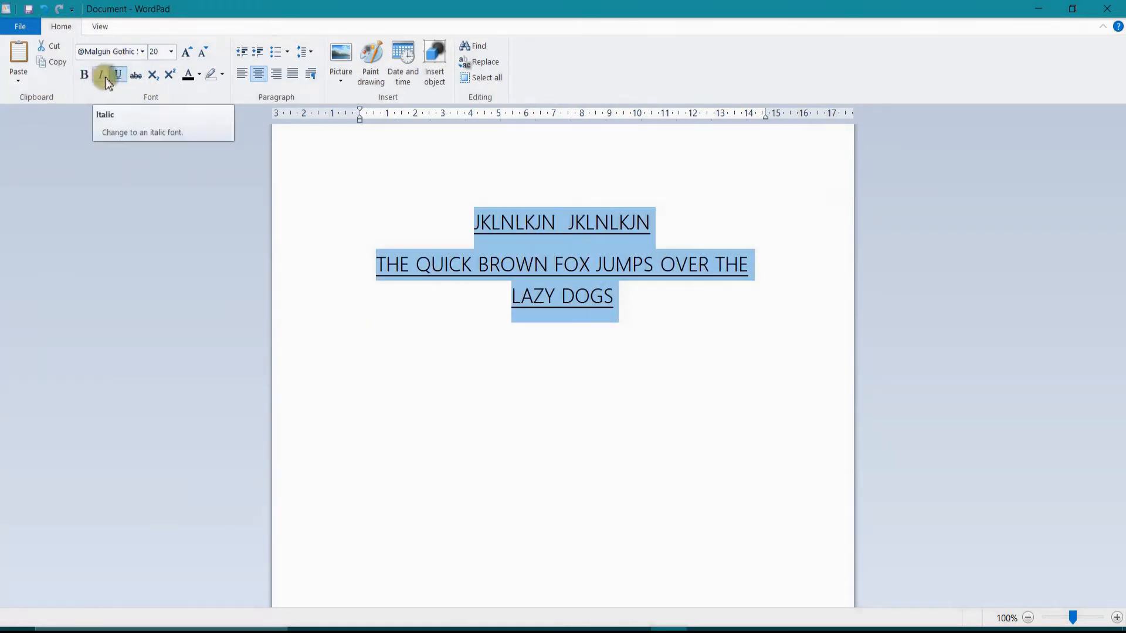
pyautogui.click(136, 76)
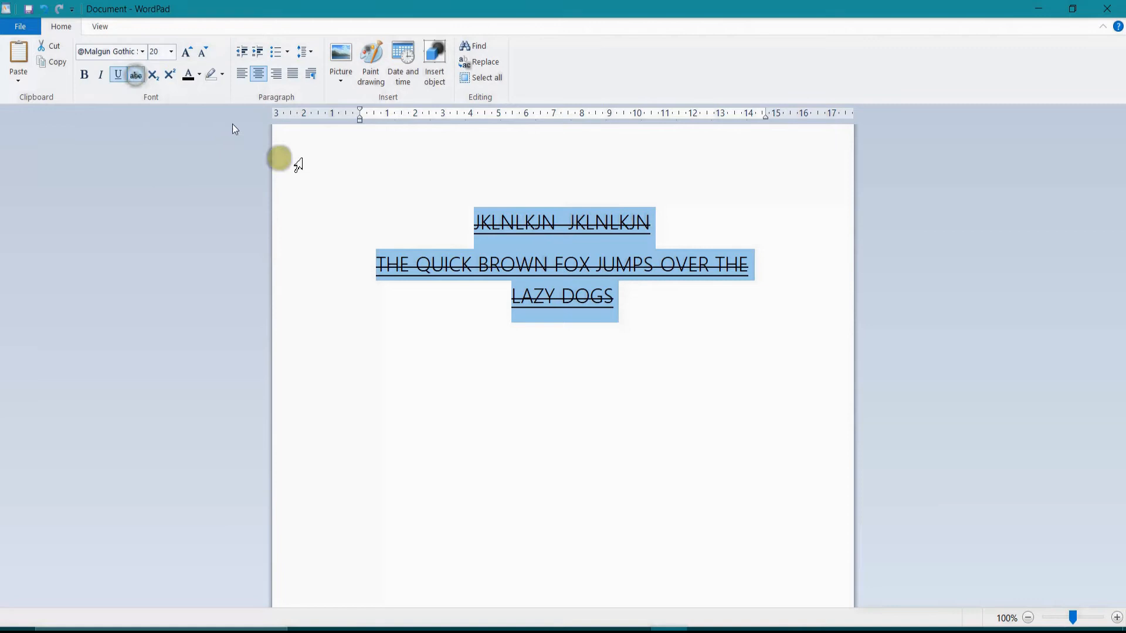
# Replace the JKLNLKJN line and the quick brown fox sentence with the struck-through text rs 500
pyautogui.click(674, 333)
pyautogui.moveTo(615, 298); pyautogui.dragTo(445, 218)
pyautogui.press('Delete')
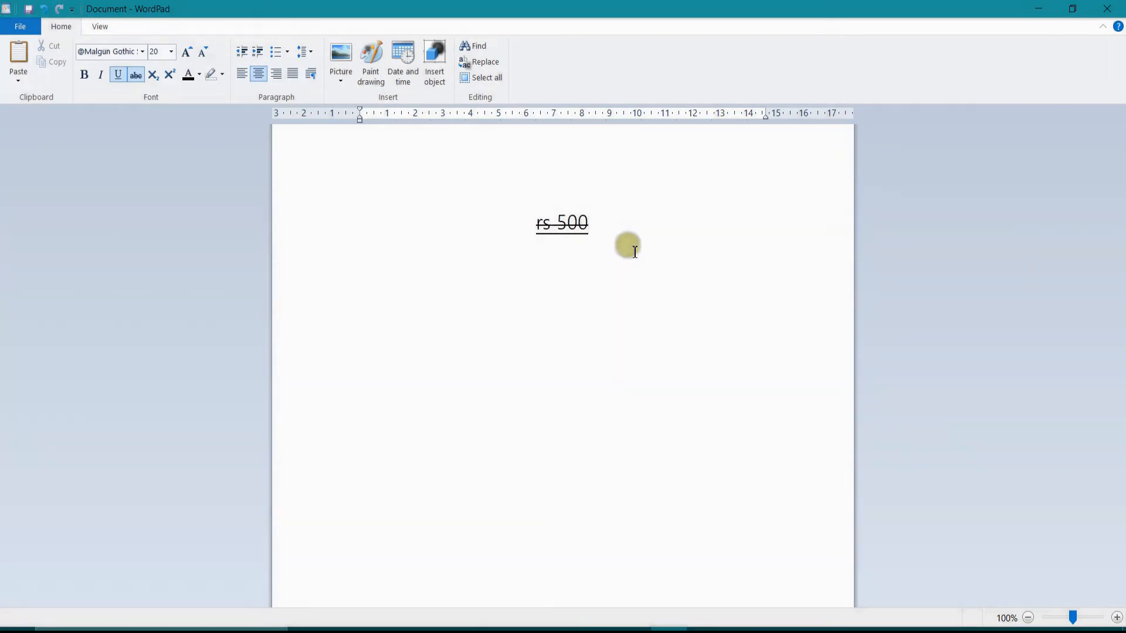
# Add the line rs 400 below rs 500 with strikethrough turned off
pyautogui.press('Return')
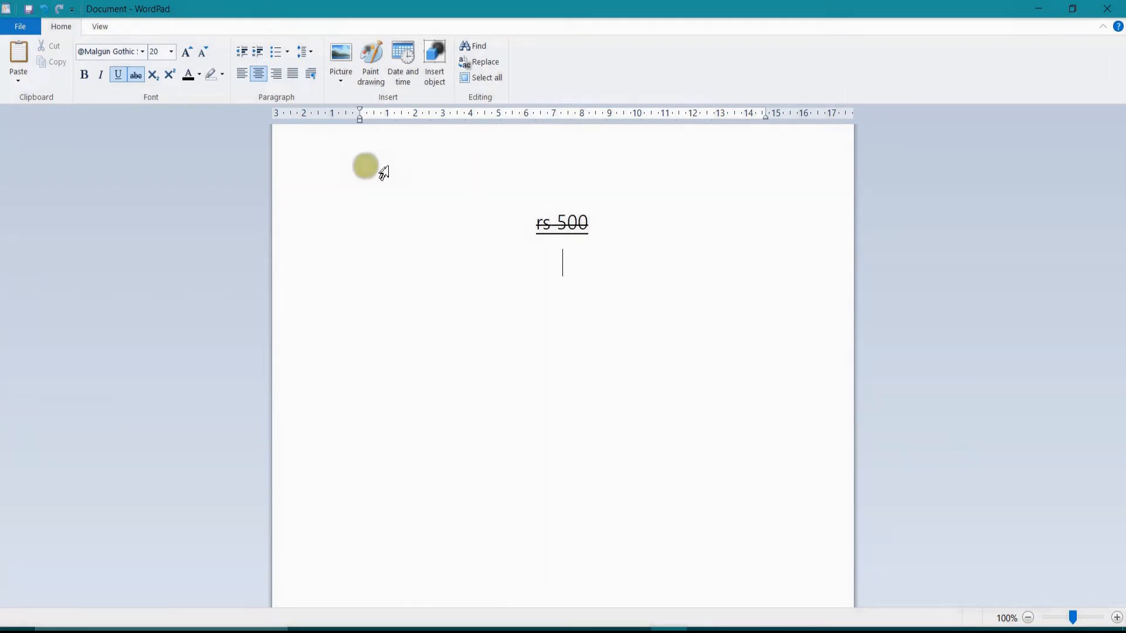
pyautogui.click(135, 75)
pyautogui.write('rs 400')
pyautogui.click(619, 342)
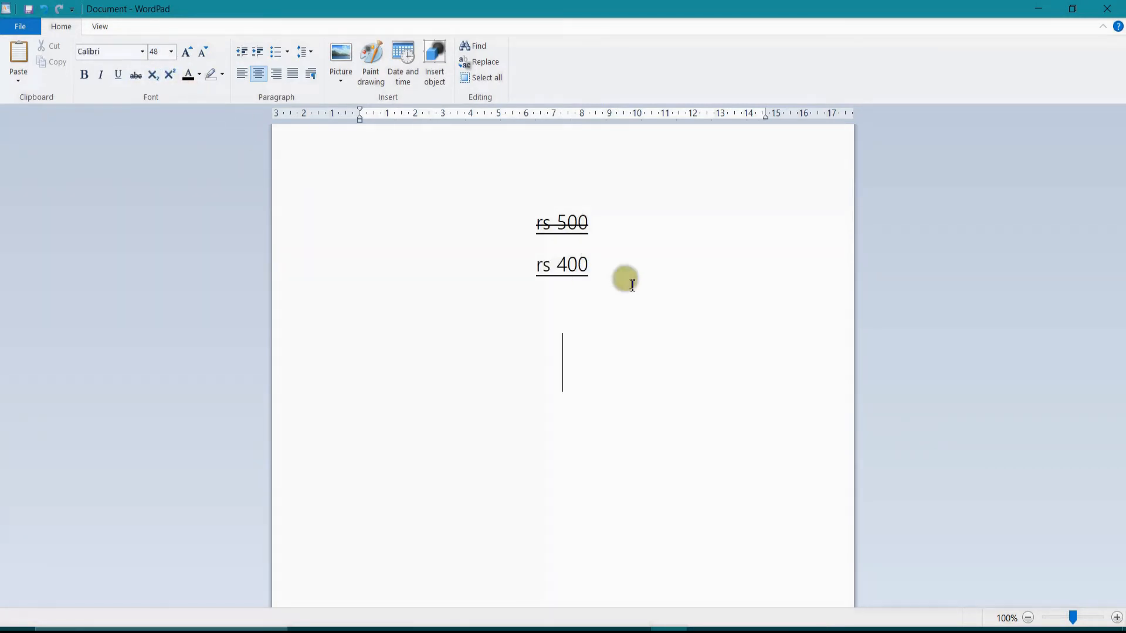
# Apply strikethrough to the rs 400 line and remove its underline
pyautogui.moveTo(596, 264); pyautogui.dragTo(533, 267)
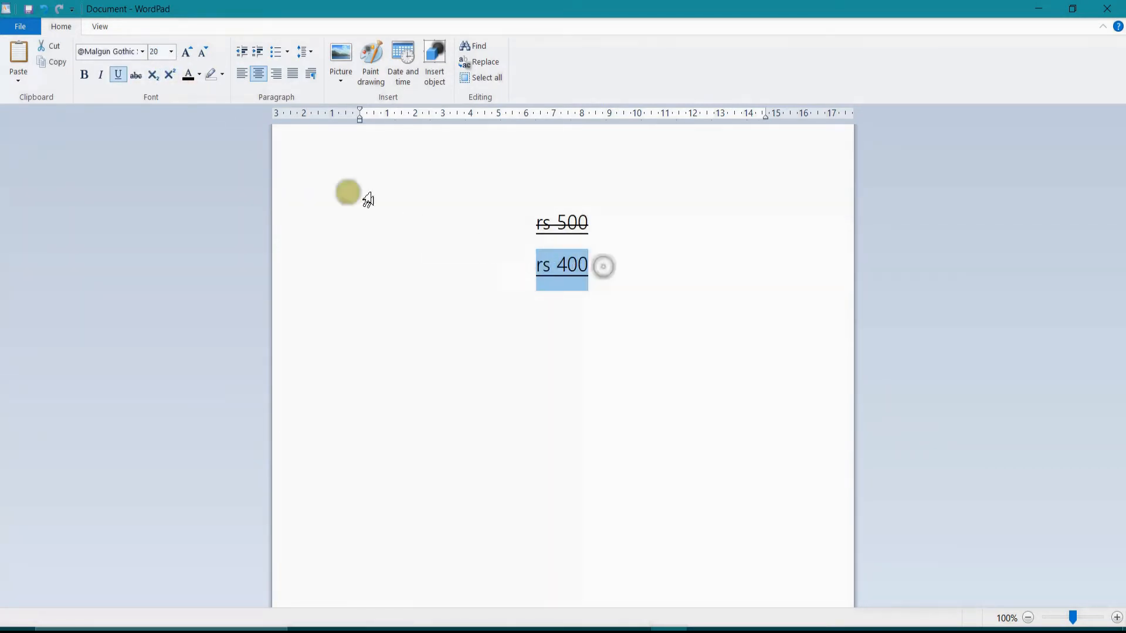
pyautogui.click(136, 74)
pyautogui.click(660, 371)
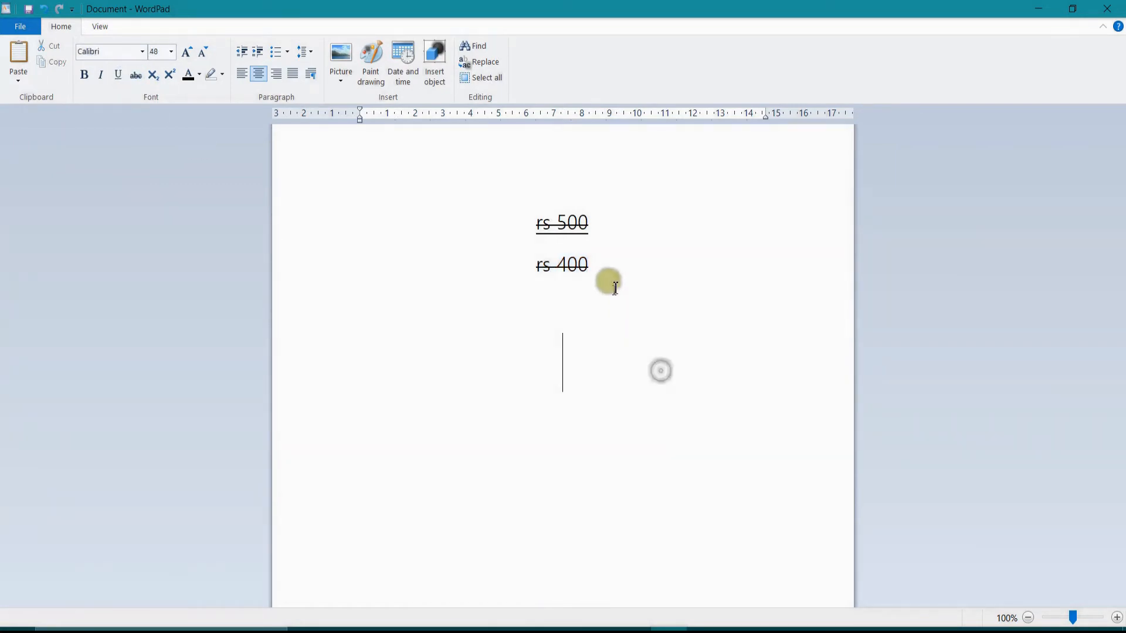
# Remove the underline from the rs 500 line, keeping its strikethrough
pyautogui.moveTo(596, 222); pyautogui.dragTo(526, 221)
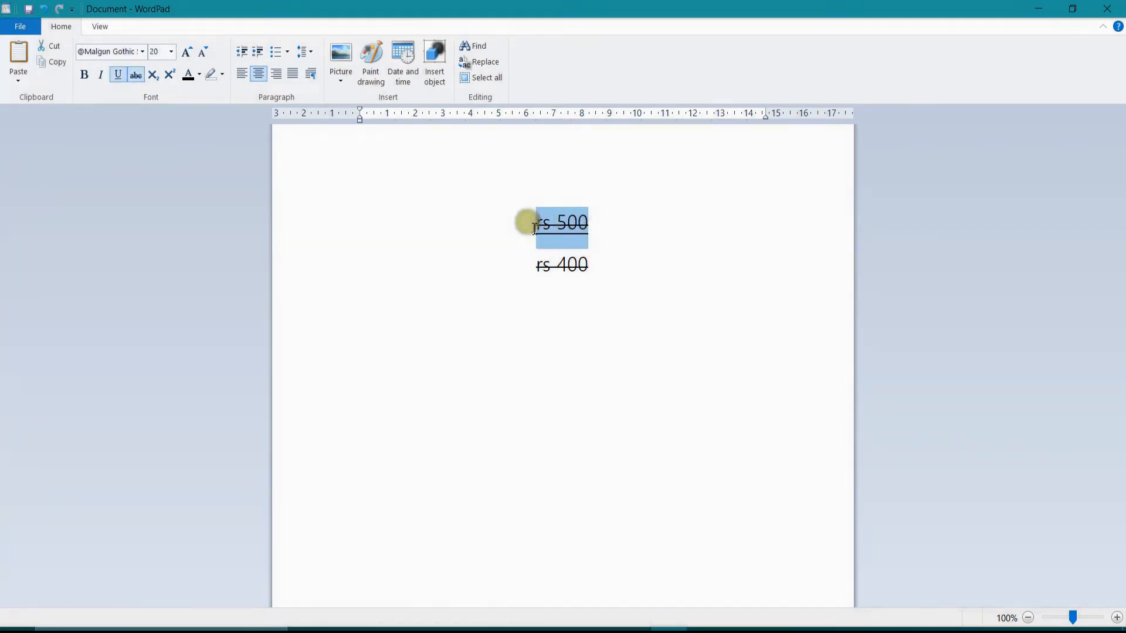
pyautogui.click(118, 75)
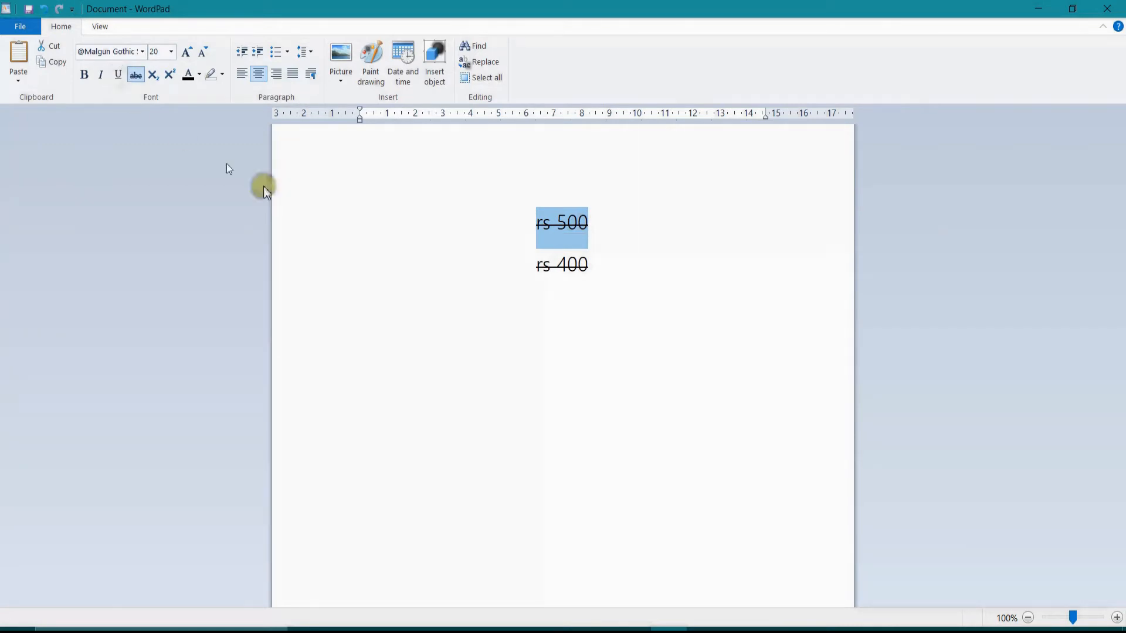
pyautogui.click(409, 290)
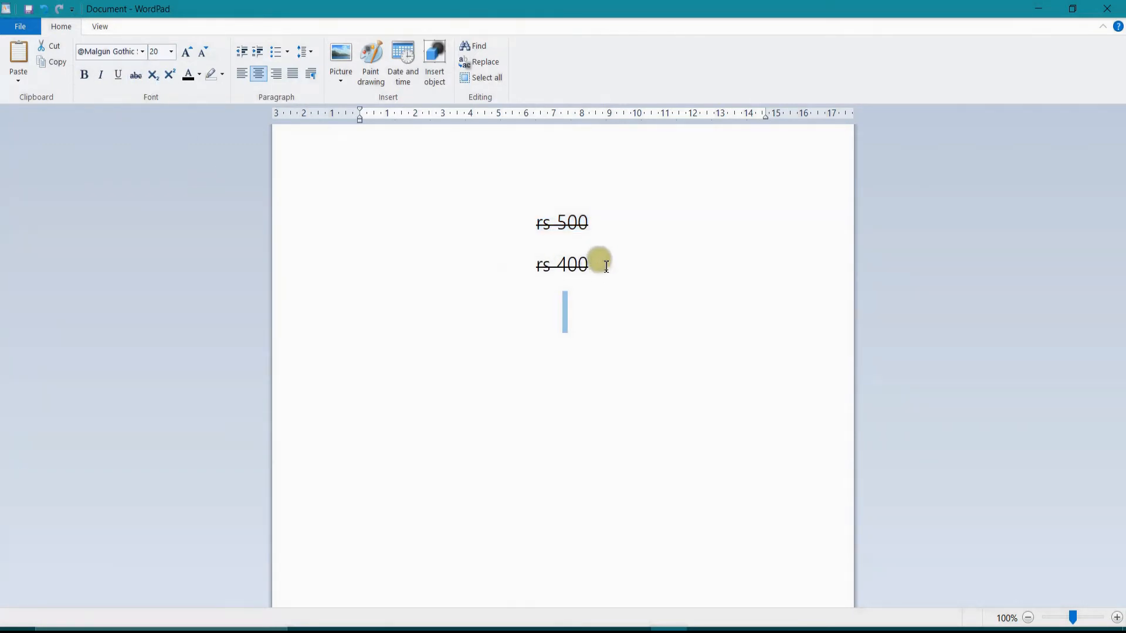
pyautogui.moveTo(598, 258); pyautogui.dragTo(510, 254)
pyautogui.click(548, 262)
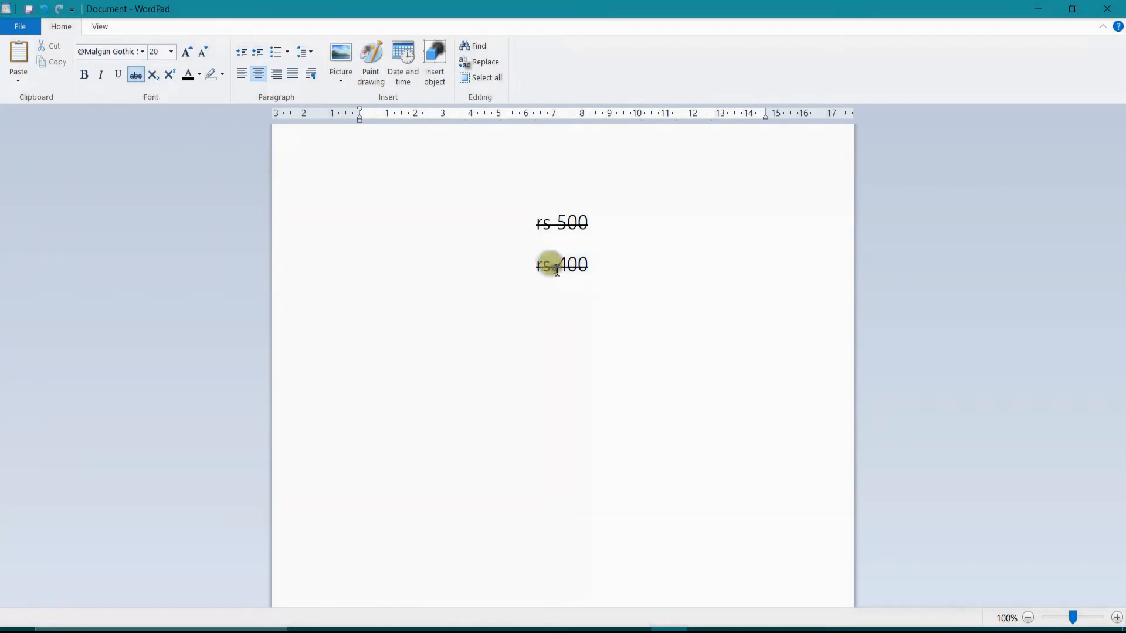
# Replace the rs 500 and rs 400 lines with the text H2o and format its 2 as subscript
pyautogui.moveTo(614, 289); pyautogui.dragTo(485, 199)
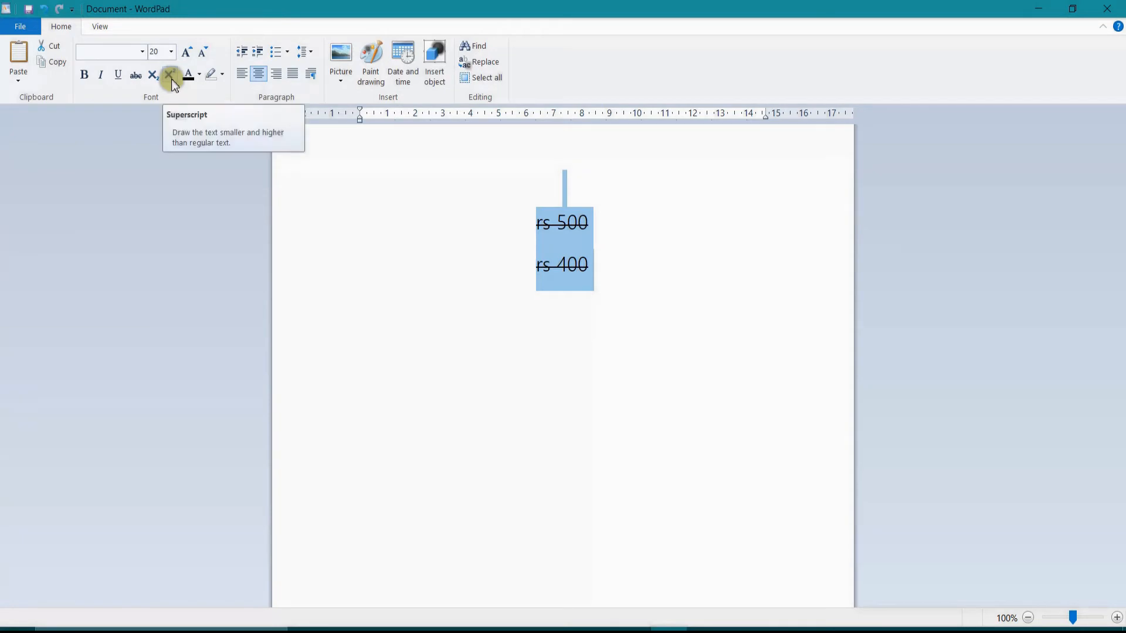
pyautogui.press('Delete')
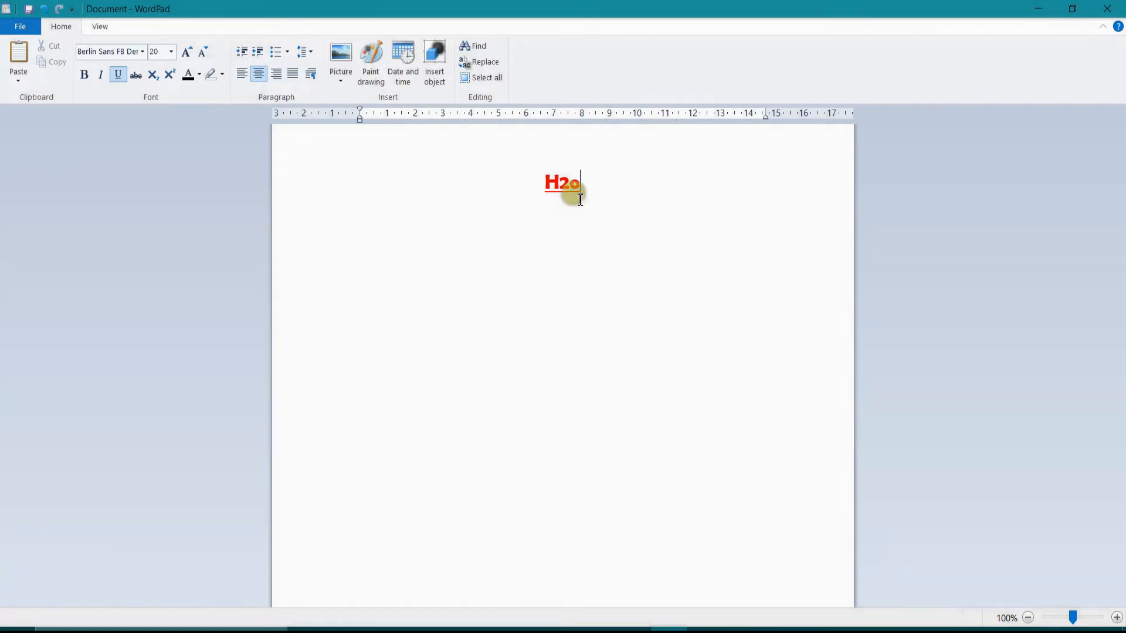
pyautogui.click(570, 184)
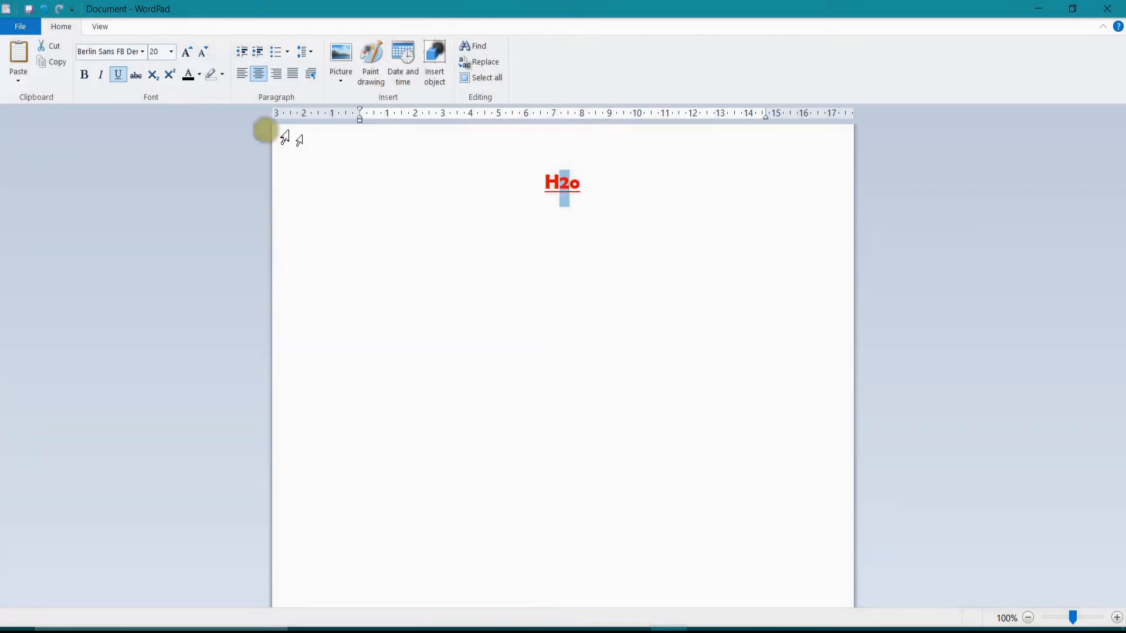
pyautogui.click(156, 82)
pyautogui.click(574, 227)
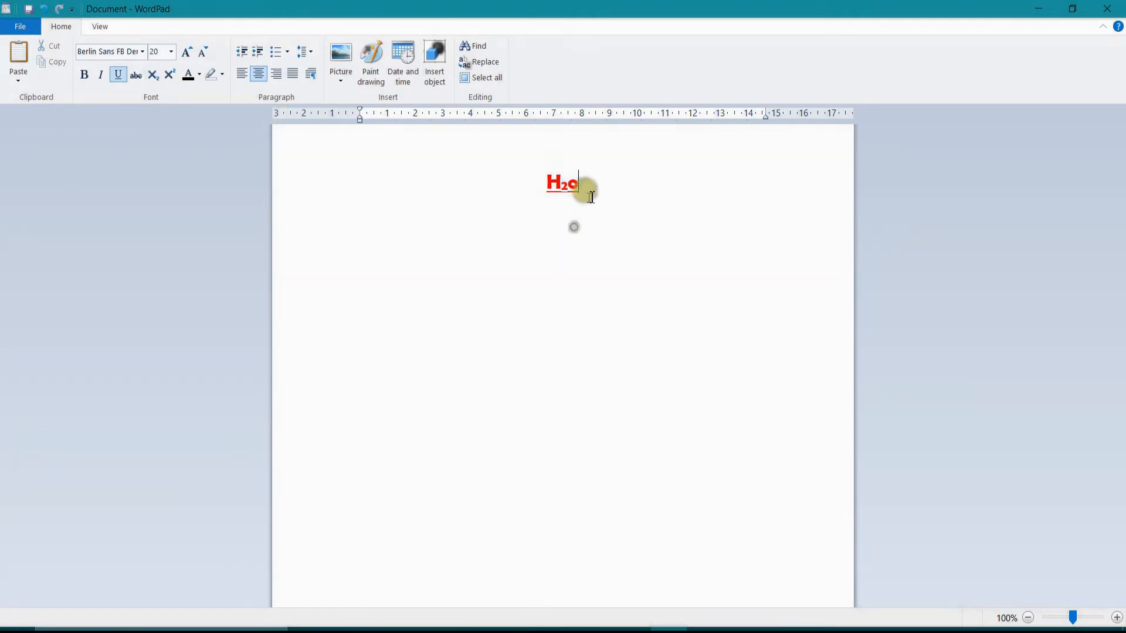
# Try font size 22 on the H2o text and set its size to 28
pyautogui.doubleClick(592, 194)
pyautogui.click(171, 51)
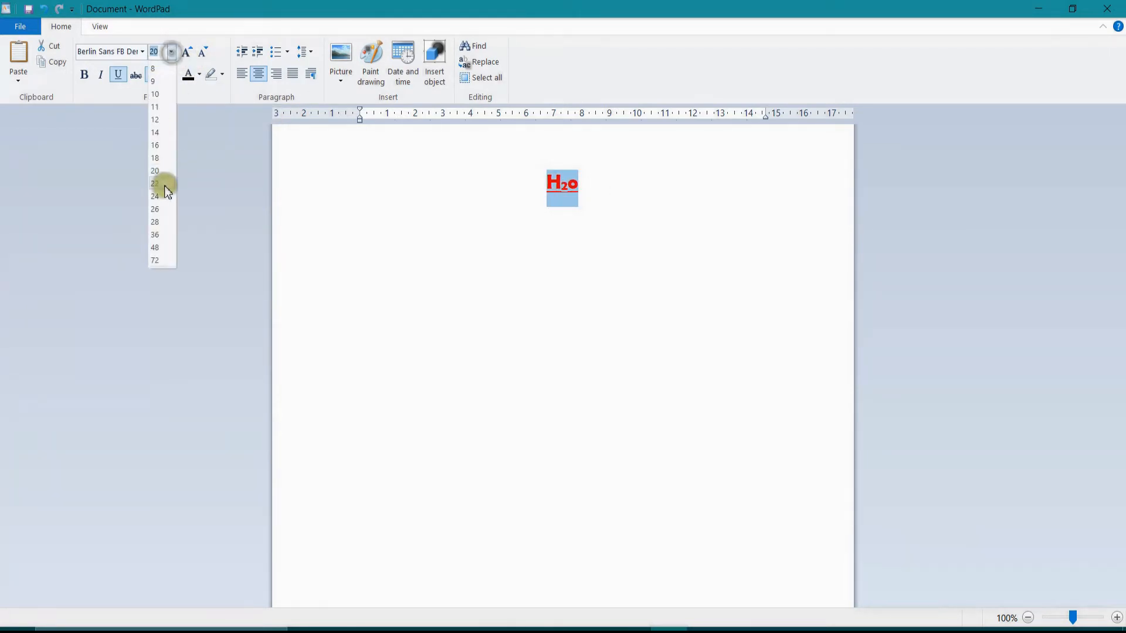
pyautogui.click(164, 185)
pyautogui.click(171, 52)
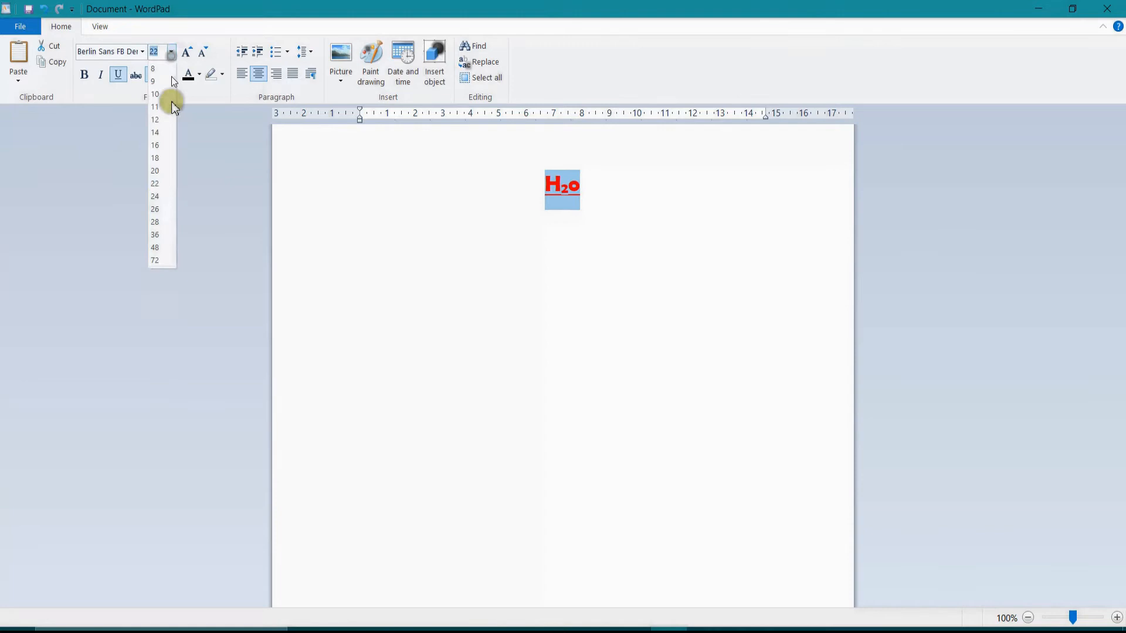
pyautogui.click(168, 222)
pyautogui.click(557, 224)
pyautogui.doubleClick(616, 223)
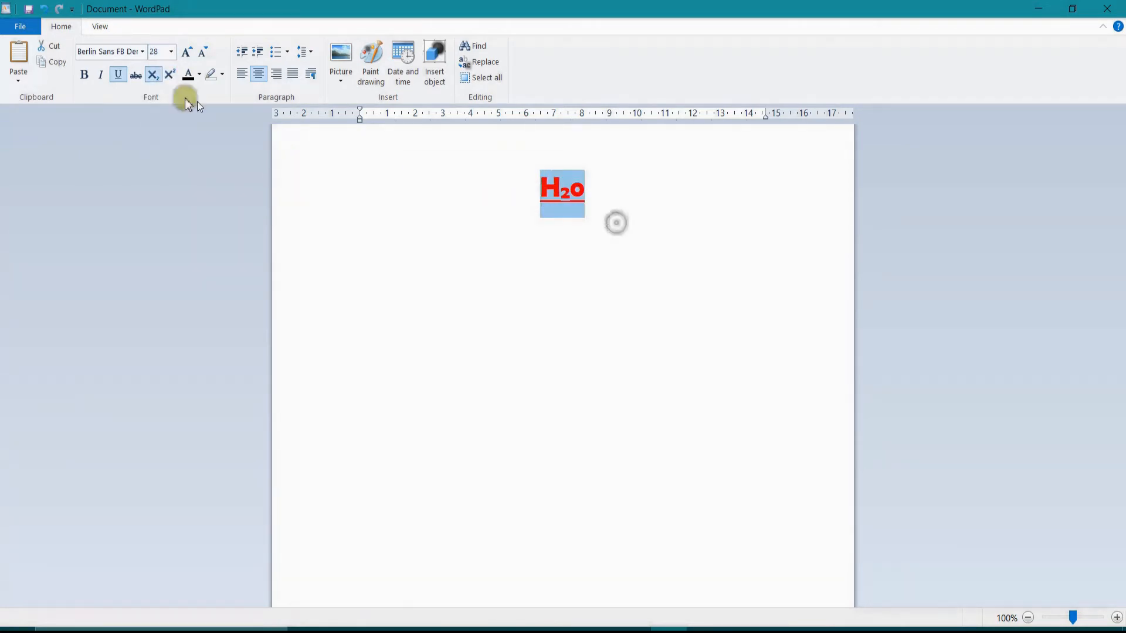
# Change the H2o text's font to Arial Black and turn off its bold and underline
pyautogui.click(142, 52)
pyautogui.click(115, 143)
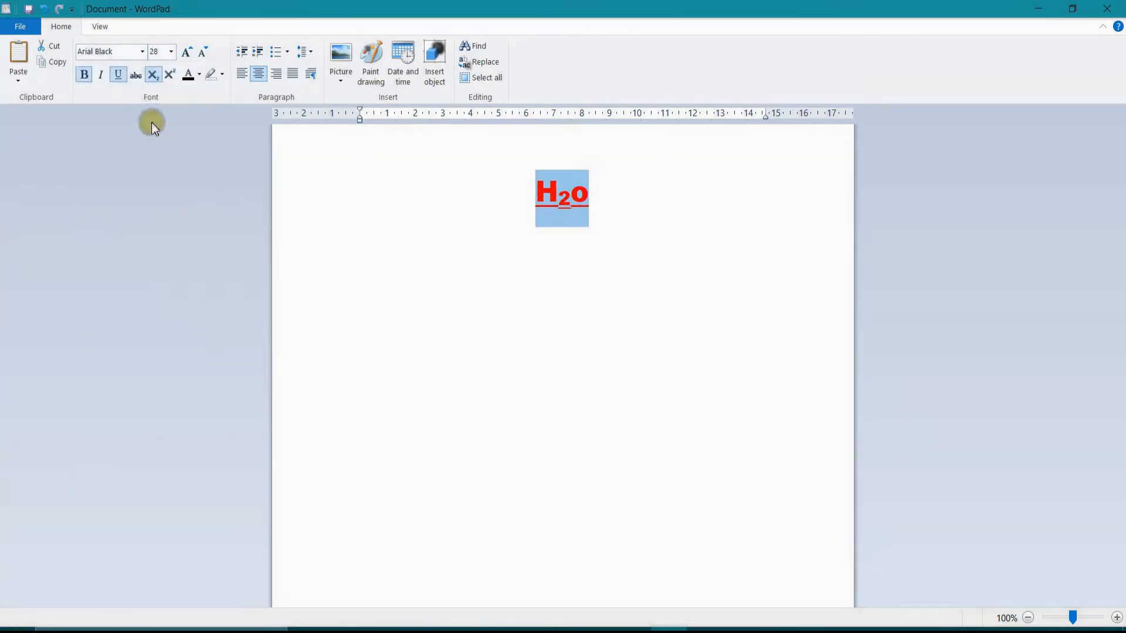
pyautogui.click(85, 76)
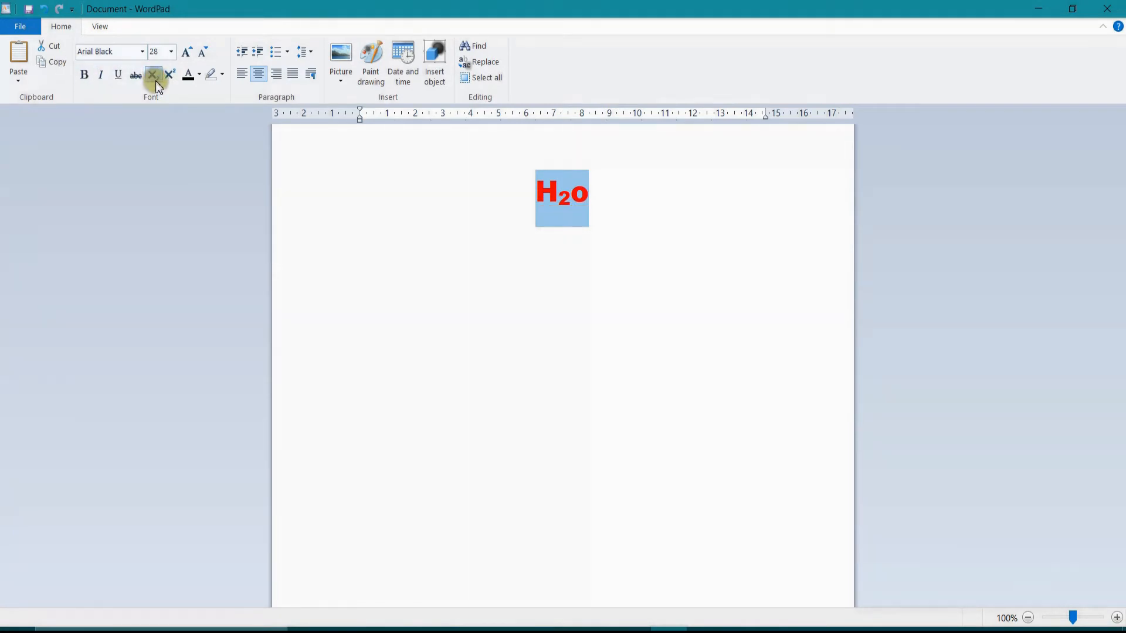
pyautogui.click(400, 316)
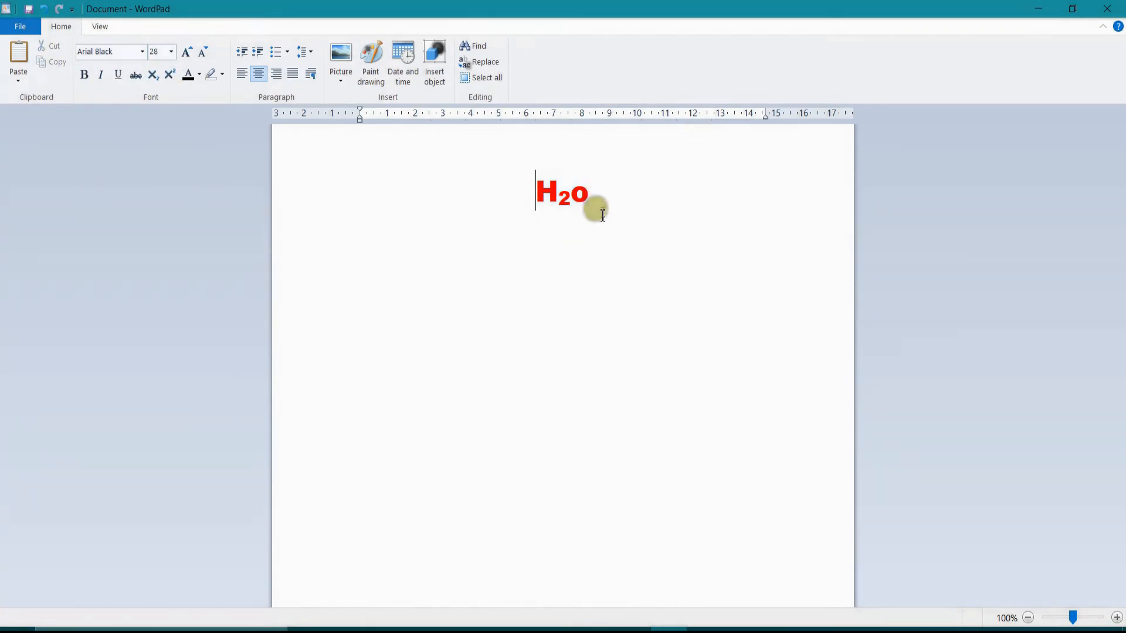
pyautogui.moveTo(564, 206); pyautogui.dragTo(562, 197)
pyautogui.click(575, 233)
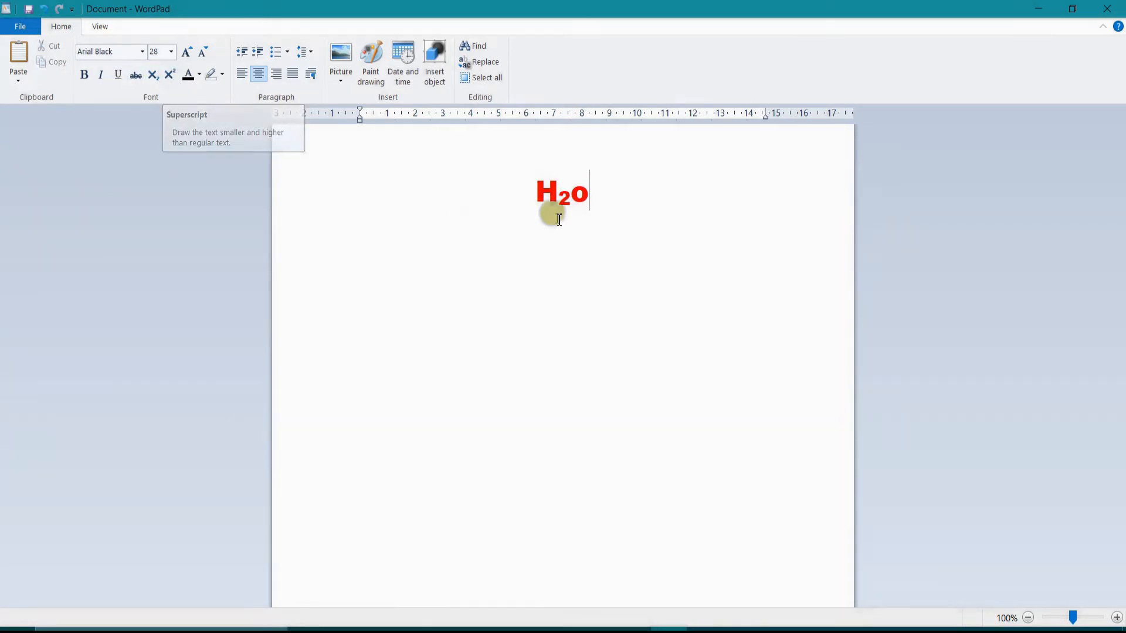
# Add the line a2+b2+2ab below the H2o line
pyautogui.press('Return')
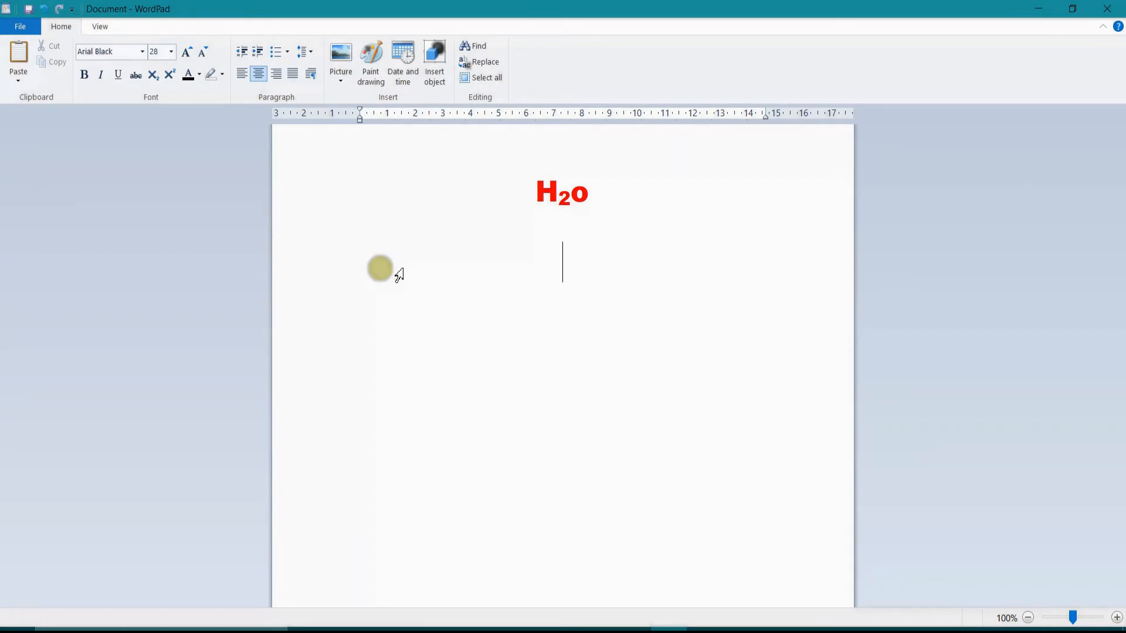
pyautogui.write('a2')
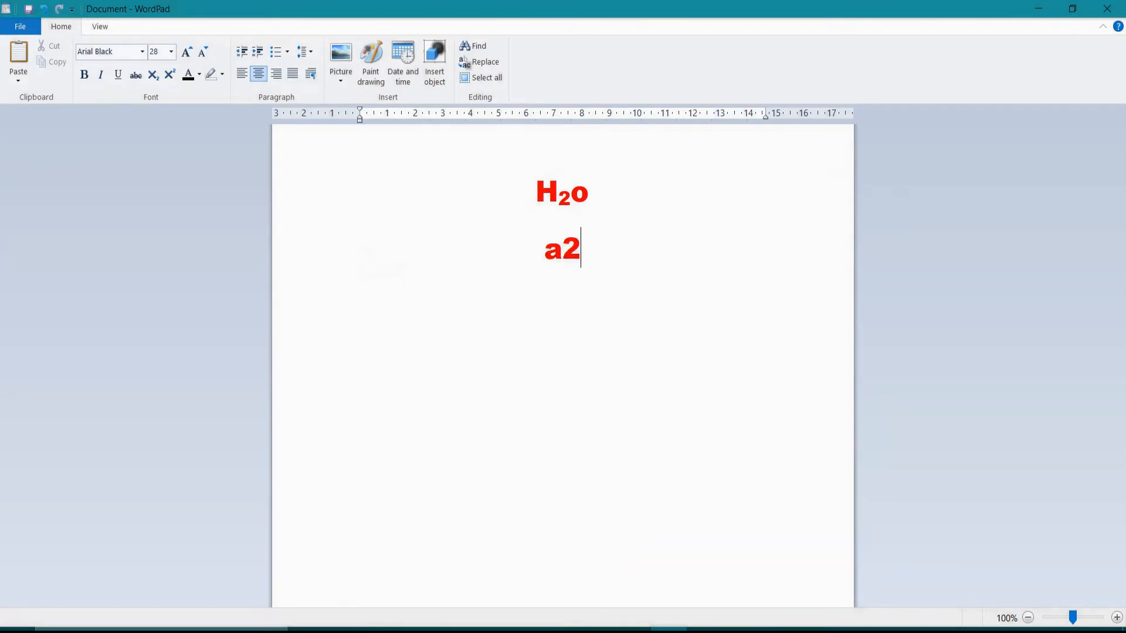
pyautogui.write('+b')
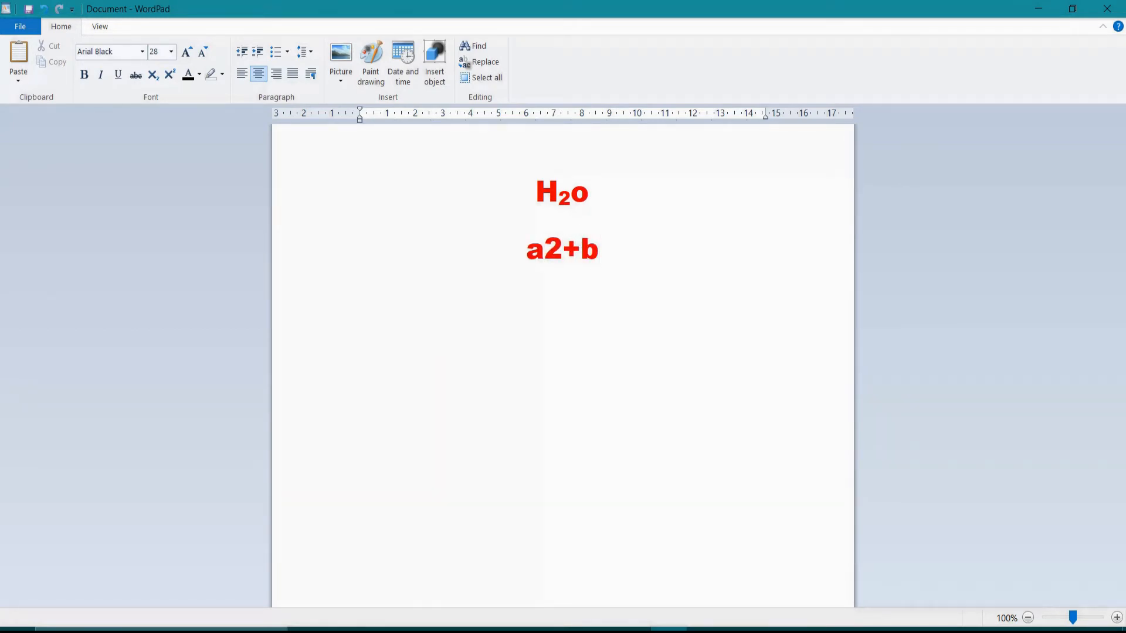
pyautogui.write('2+2ab')
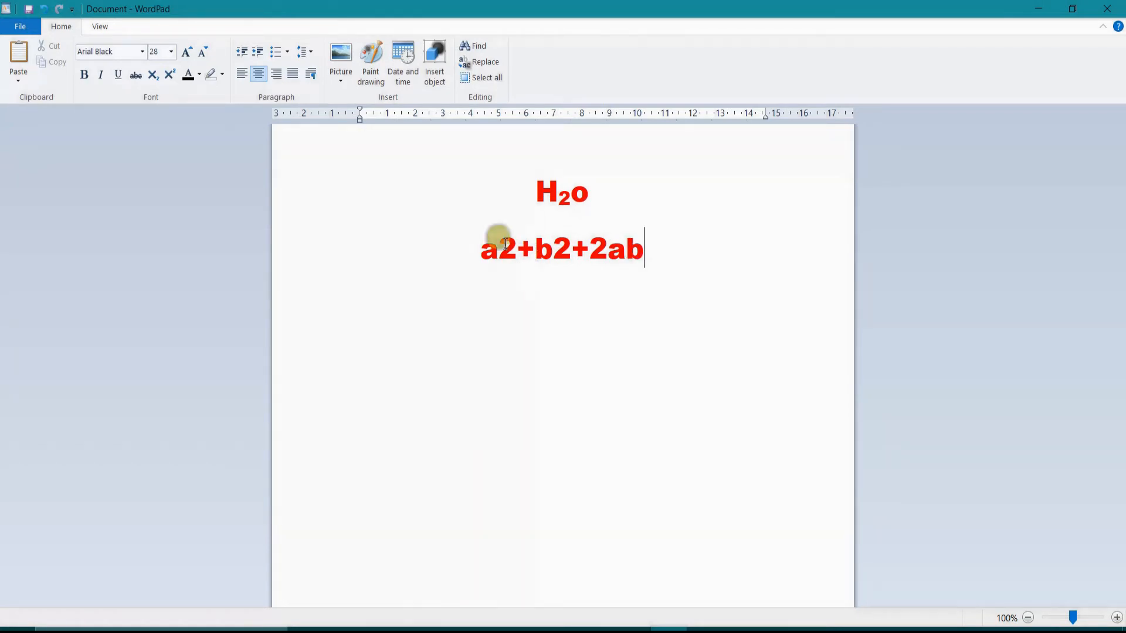
# Format the 2 after a and the 2 after b as superscript in the a2+b2+2ab line
pyautogui.moveTo(497, 246); pyautogui.dragTo(511, 250)
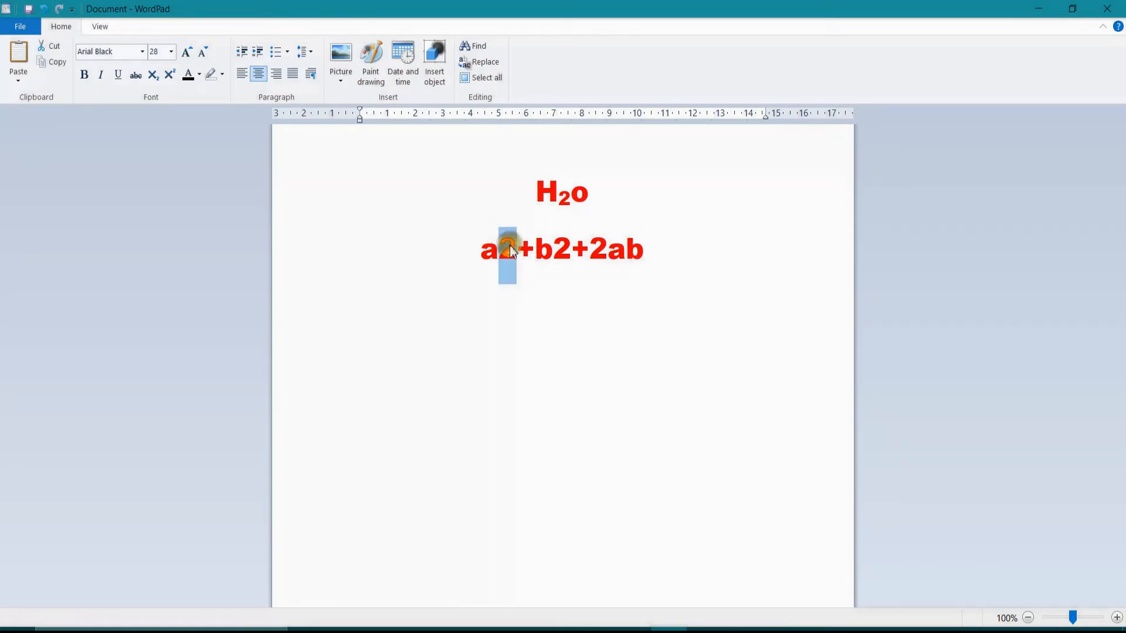
pyautogui.click(170, 75)
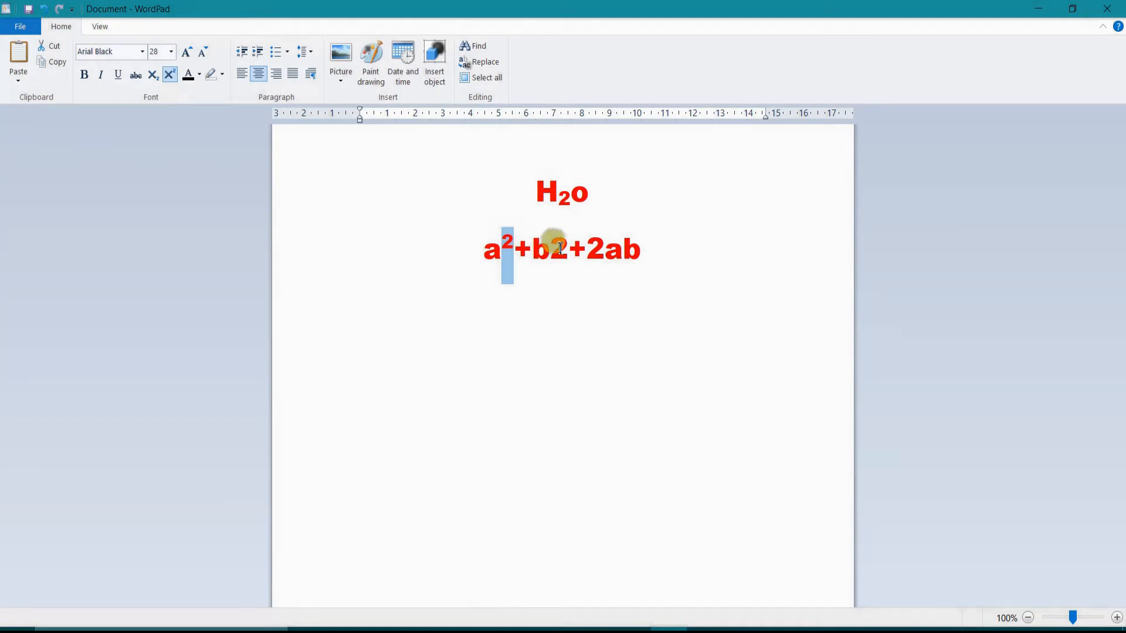
pyautogui.moveTo(567, 247); pyautogui.dragTo(553, 246)
pyautogui.click(170, 74)
pyautogui.click(592, 291)
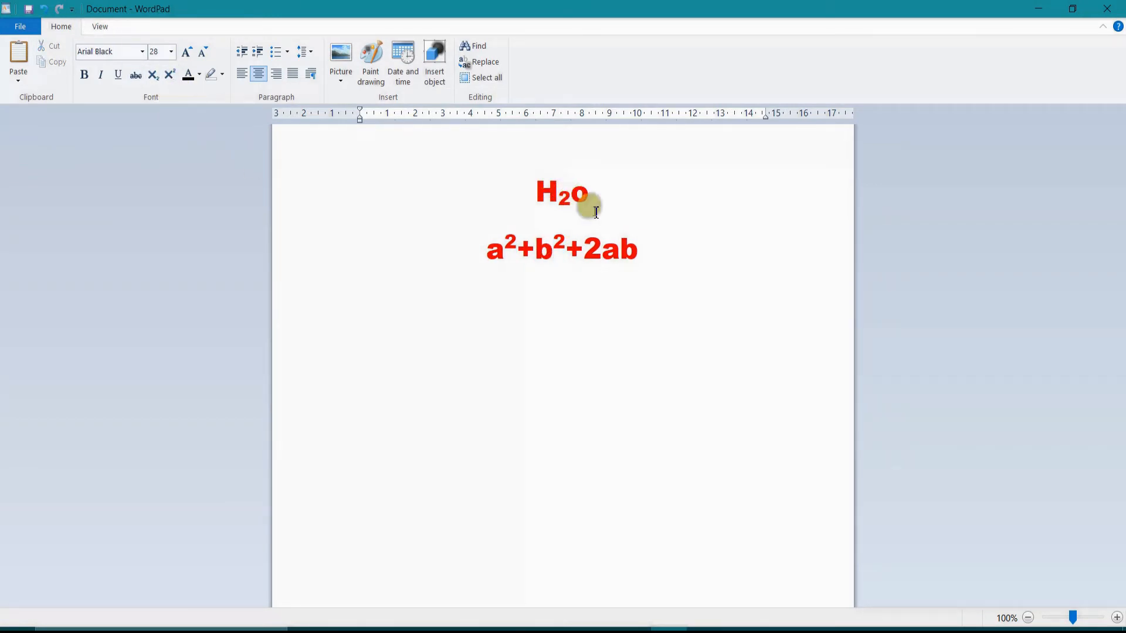
pyautogui.moveTo(663, 262); pyautogui.dragTo(508, 193)
pyautogui.press('Delete')
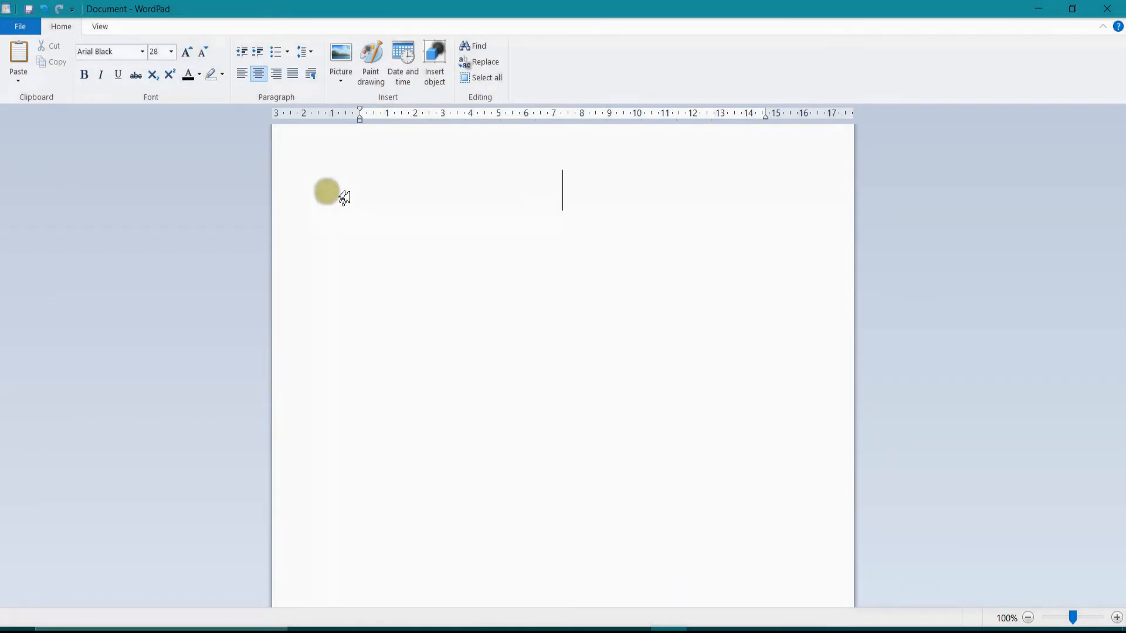
pyautogui.hotkey('ctrl', 'z')
# Enlarge the H2o line to size 180 with Grow font, and set its font size to 72
pyautogui.moveTo(437, 188); pyautogui.dragTo(488, 166)
pyautogui.click(170, 52)
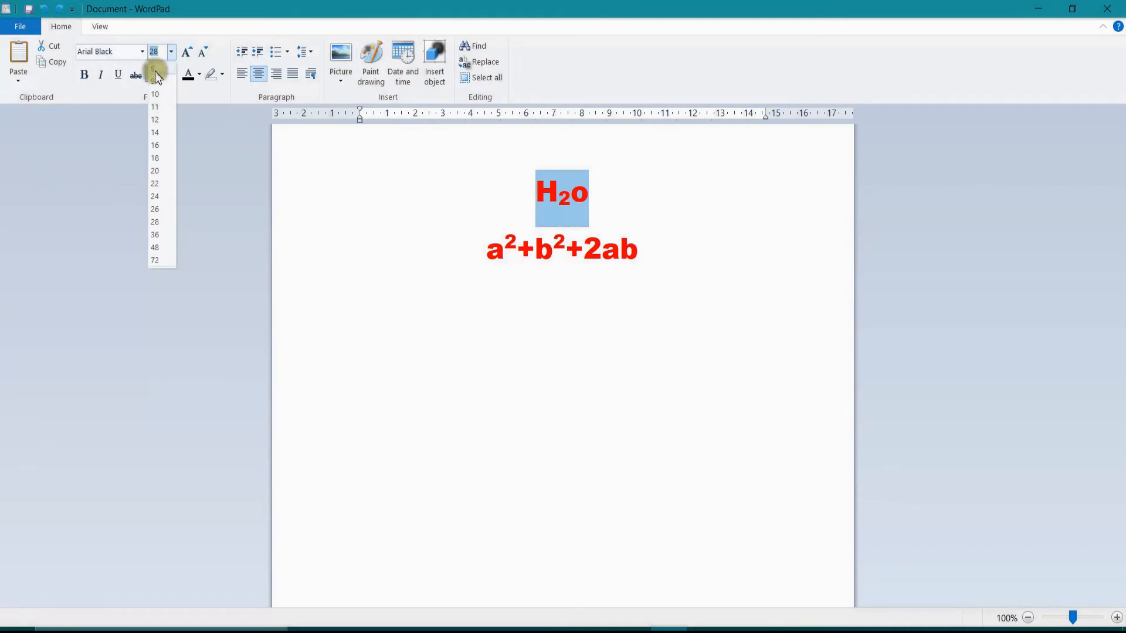
pyautogui.click(186, 52)
pyautogui.click(186, 52)
pyautogui.click(187, 52)
pyautogui.click(187, 52)
pyautogui.click(187, 52)
pyautogui.click(187, 52)
pyautogui.click(187, 52)
pyautogui.click(186, 53)
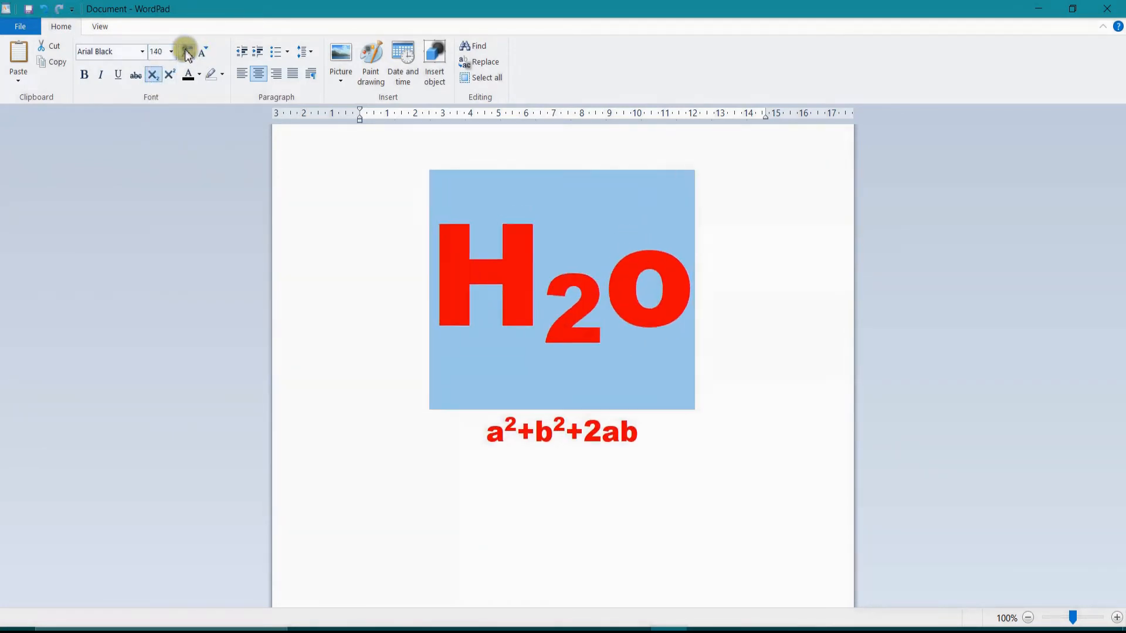
pyautogui.click(186, 52)
pyautogui.click(186, 52)
pyautogui.click(186, 52)
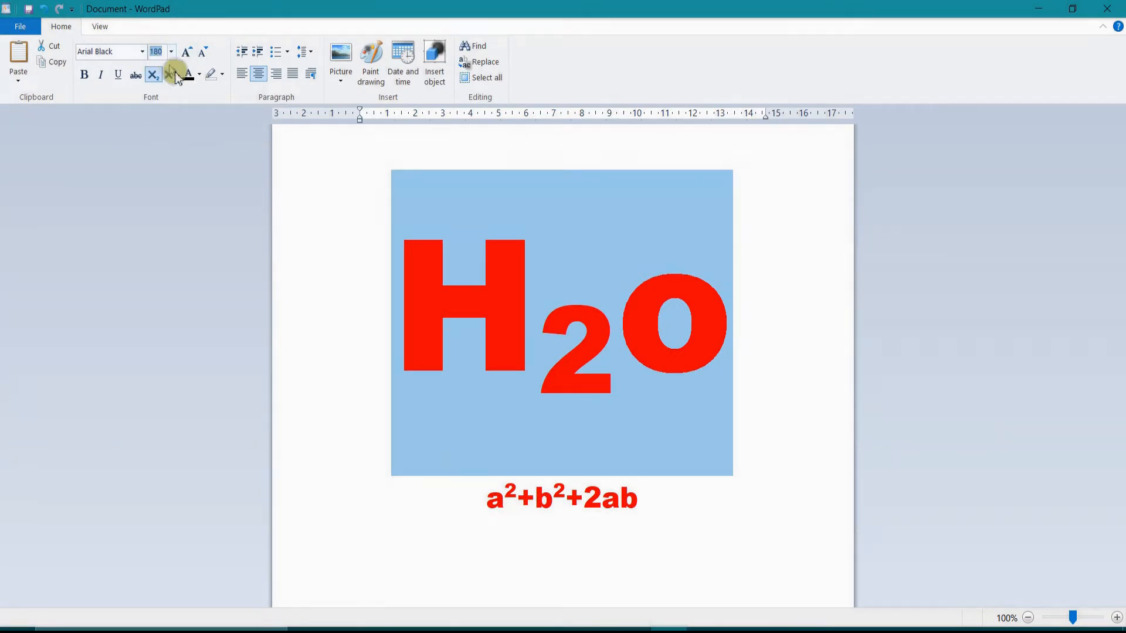
pyautogui.click(171, 51)
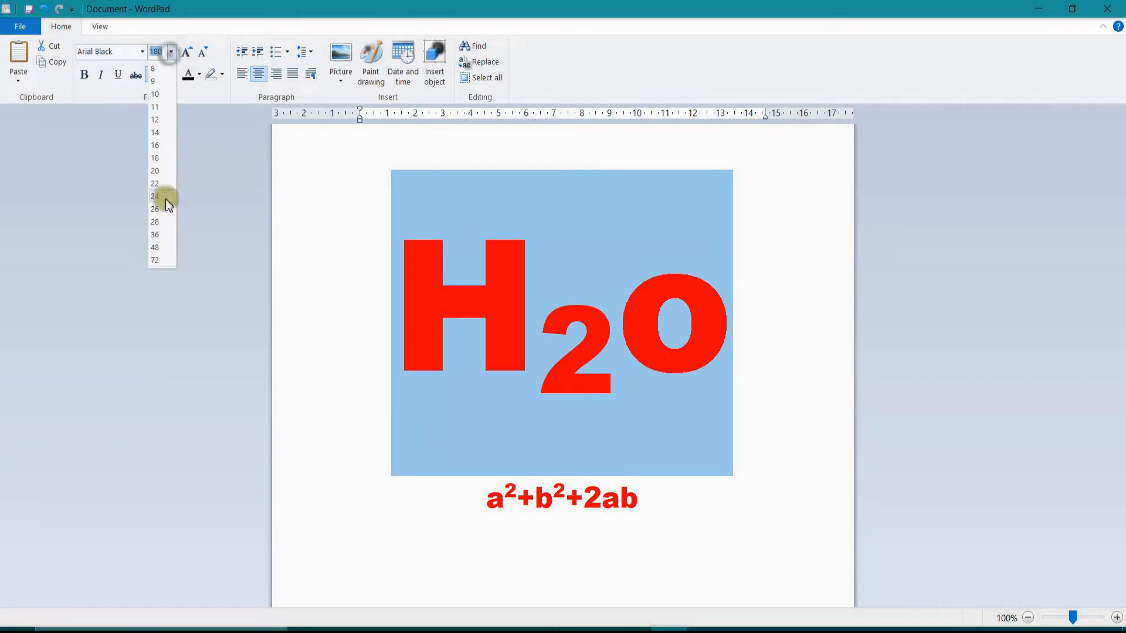
pyautogui.click(160, 260)
# Enlarge the H2o line several steps with Grow font and reduce it back to size 72 with Shrink font
pyautogui.click(171, 54)
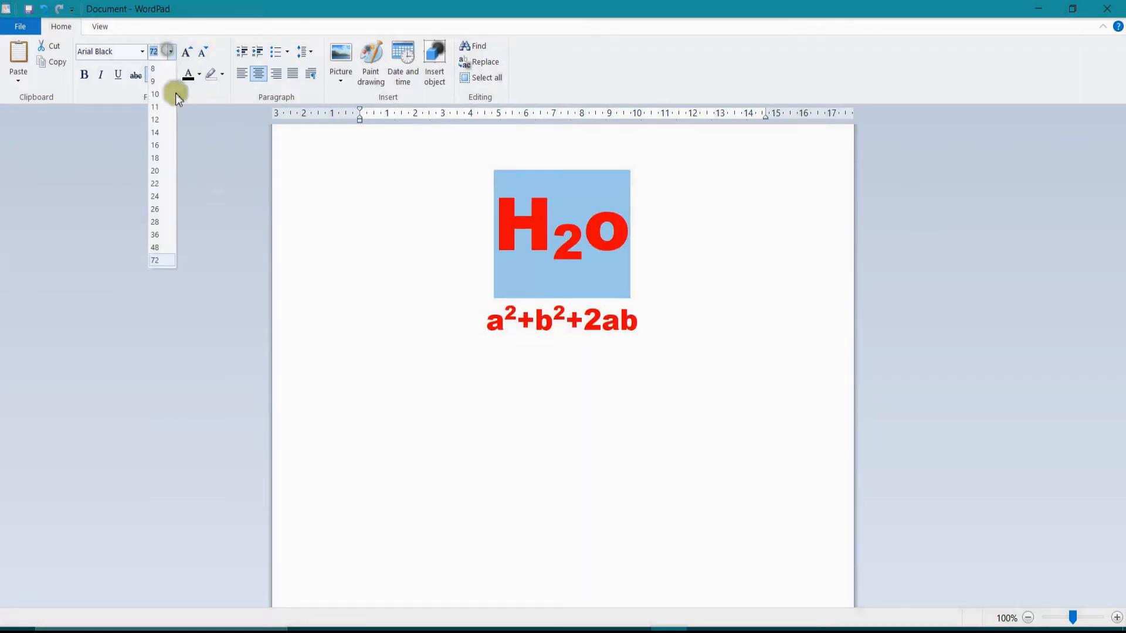
pyautogui.click(189, 54)
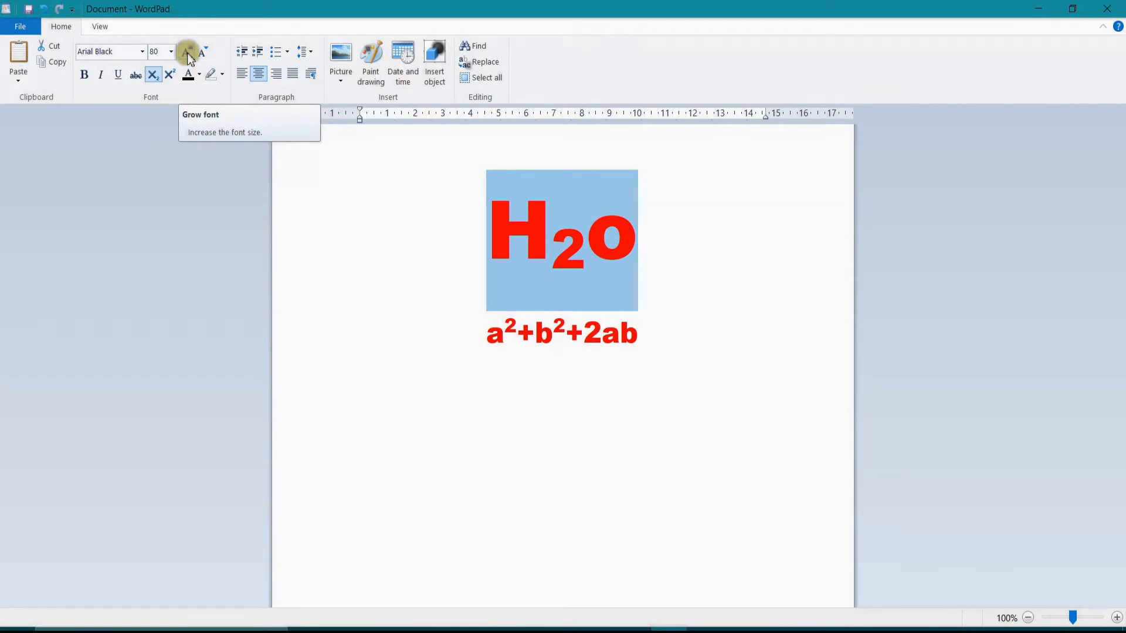
pyautogui.click(187, 53)
pyautogui.click(188, 53)
pyautogui.click(188, 53)
pyautogui.click(188, 53)
pyautogui.click(187, 54)
pyautogui.click(200, 52)
pyautogui.click(199, 52)
pyautogui.click(199, 52)
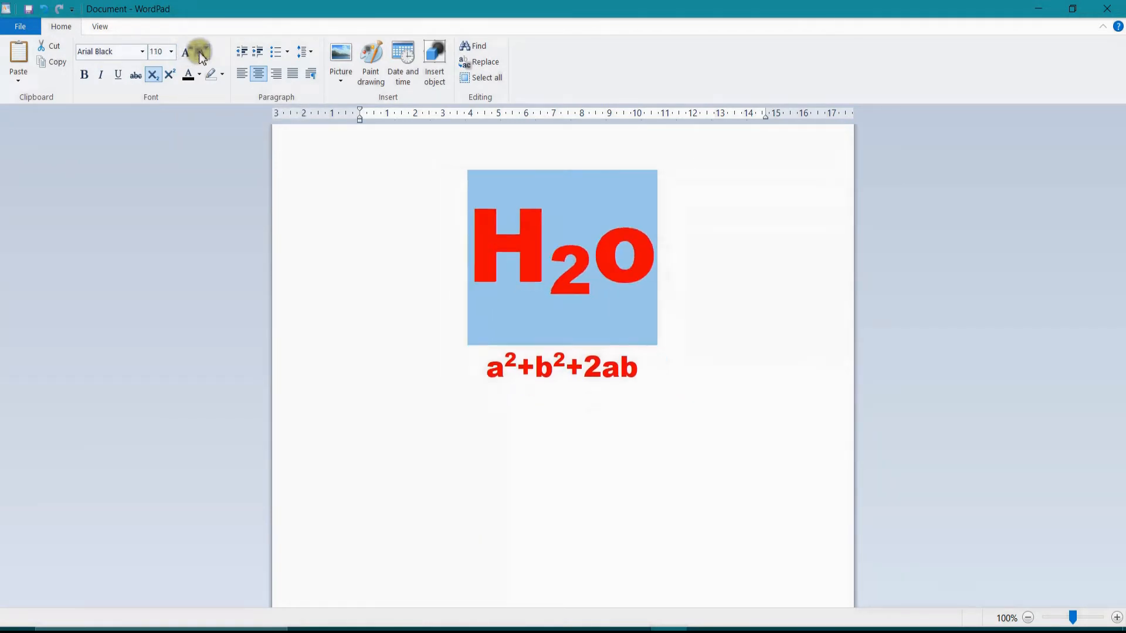
pyautogui.click(201, 54)
pyautogui.click(201, 54)
pyautogui.click(200, 54)
pyautogui.click(200, 54)
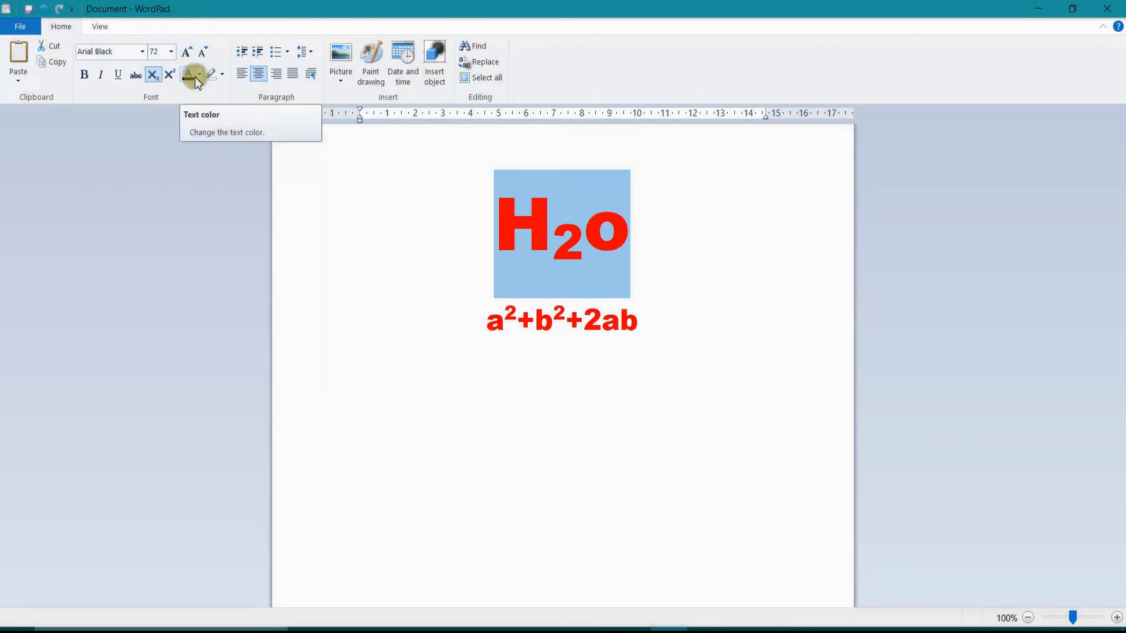
# Try an olive text color on both formula lines and set their text color to black
pyautogui.moveTo(667, 334); pyautogui.dragTo(447, 241)
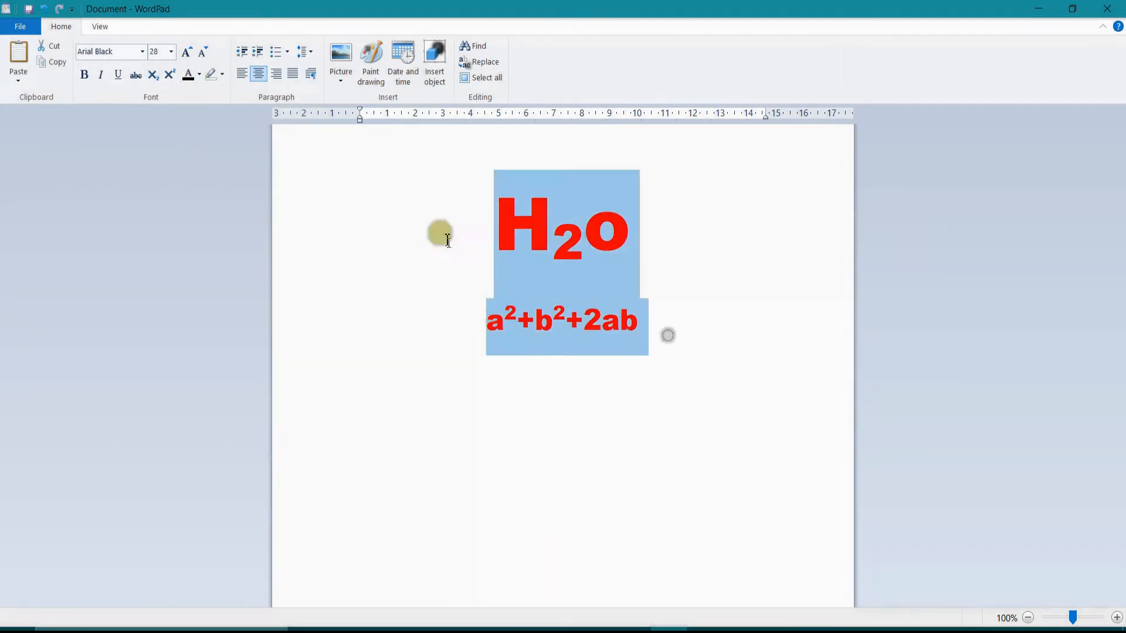
pyautogui.click(200, 75)
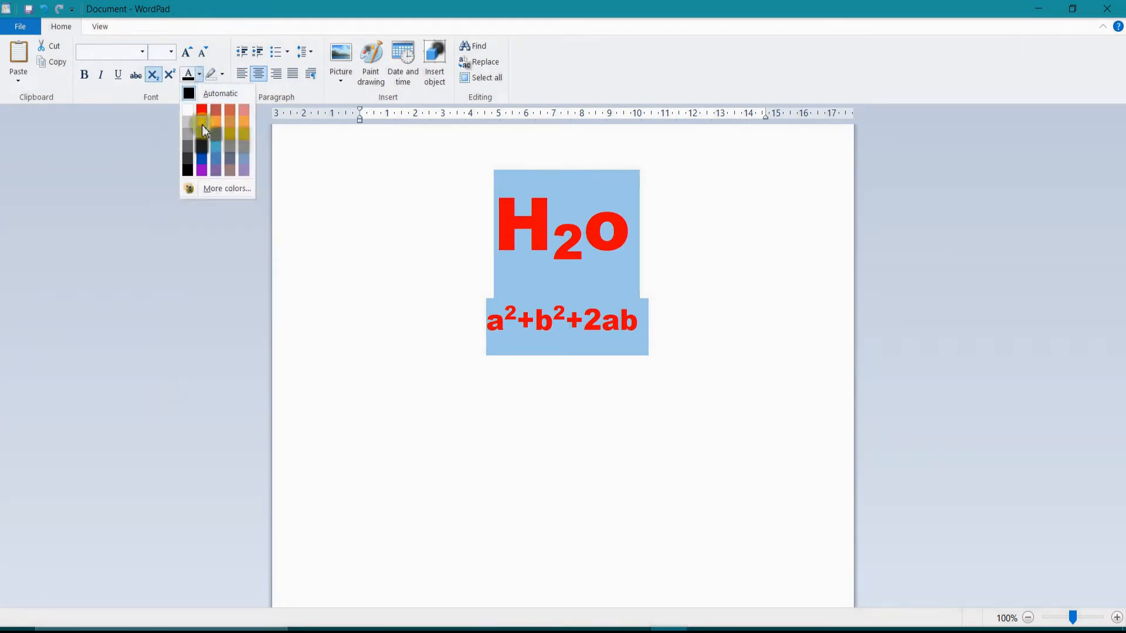
pyautogui.click(202, 134)
pyautogui.click(199, 79)
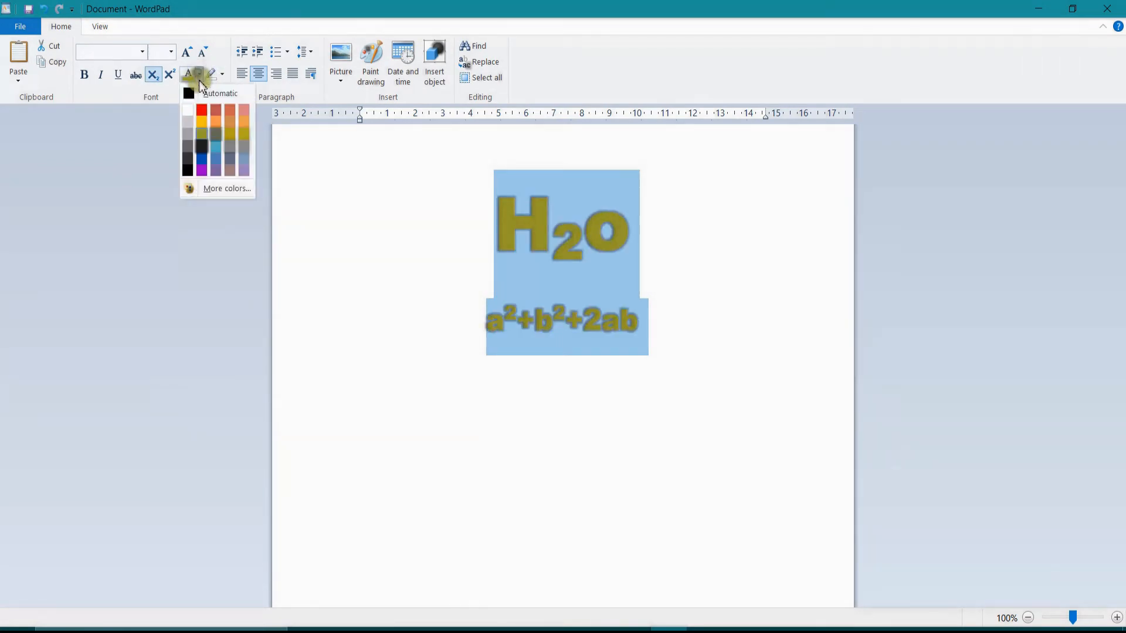
pyautogui.click(192, 171)
pyautogui.click(680, 319)
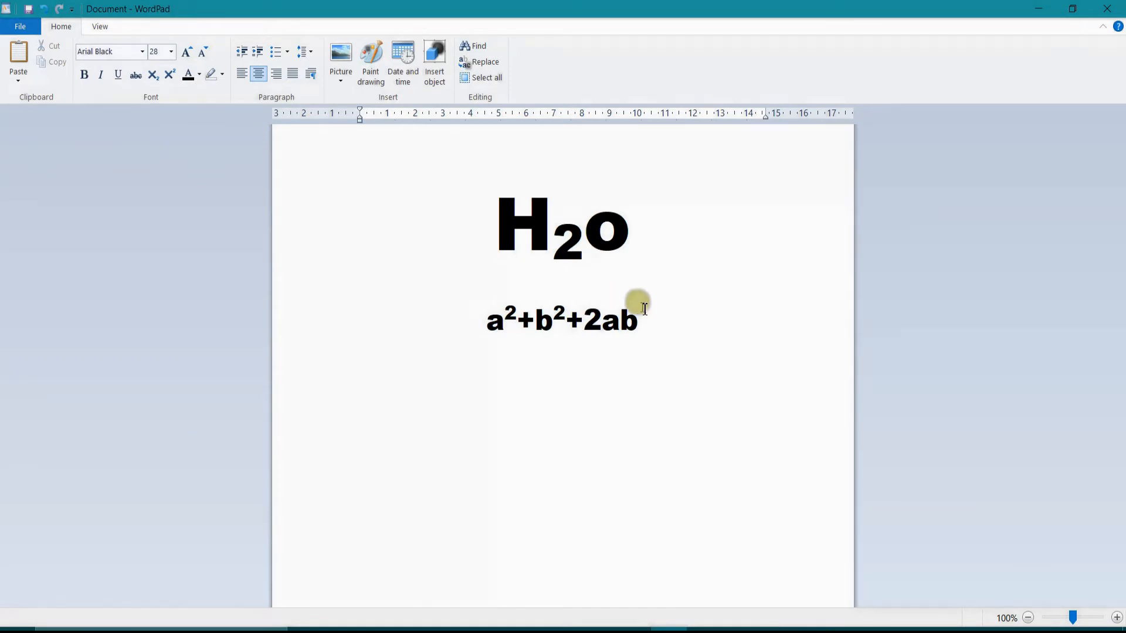
pyautogui.moveTo(665, 334); pyautogui.dragTo(484, 186)
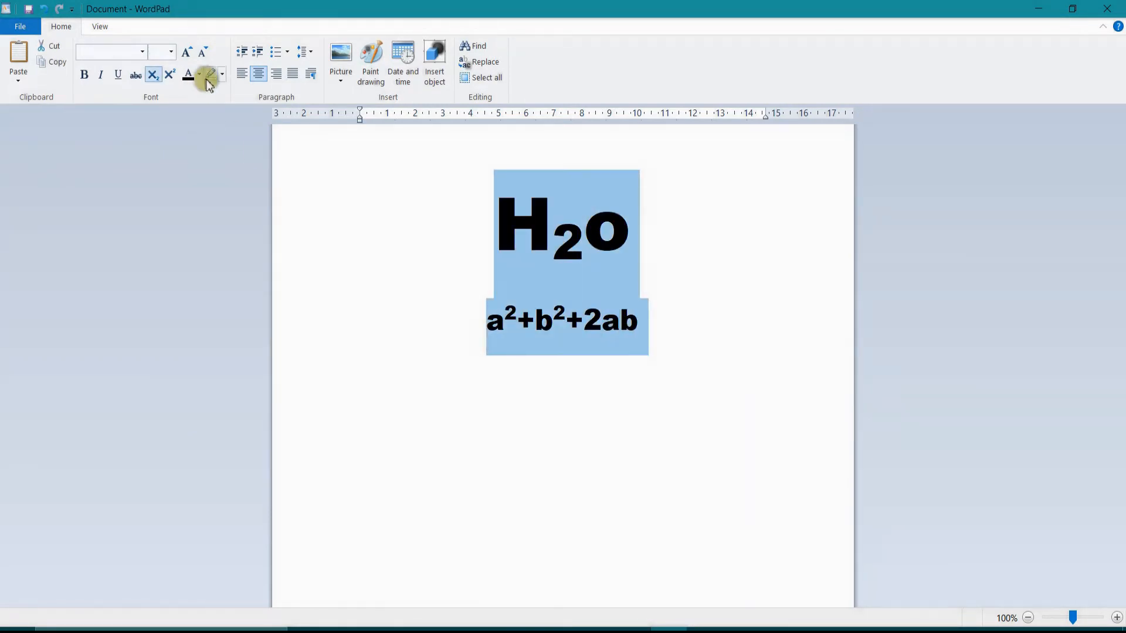
pyautogui.click(327, 199)
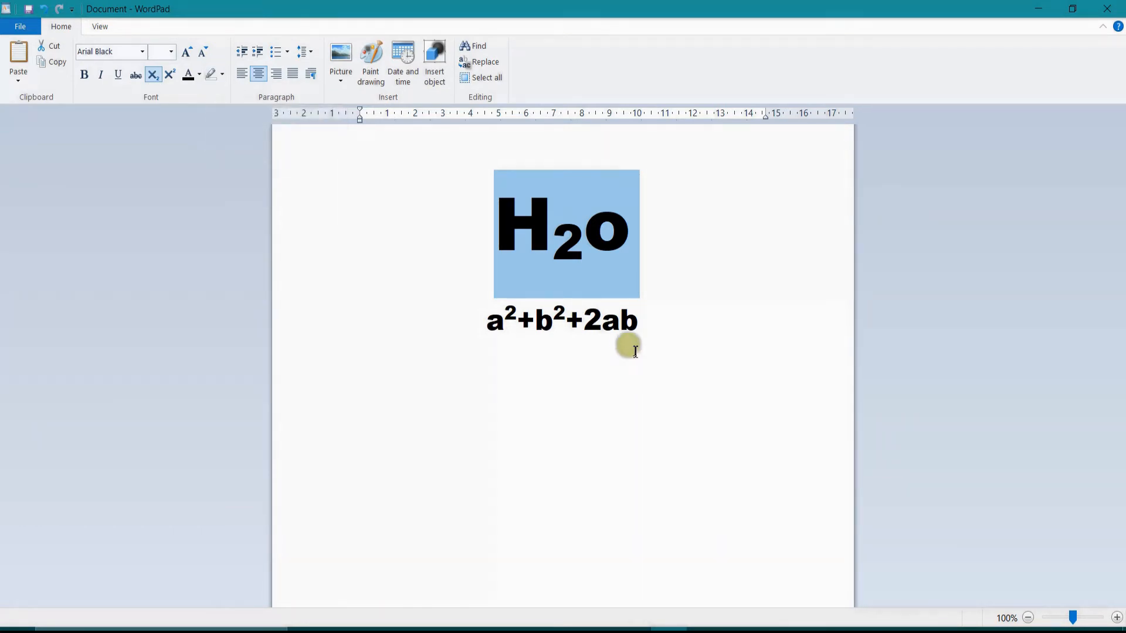
pyautogui.click(587, 268)
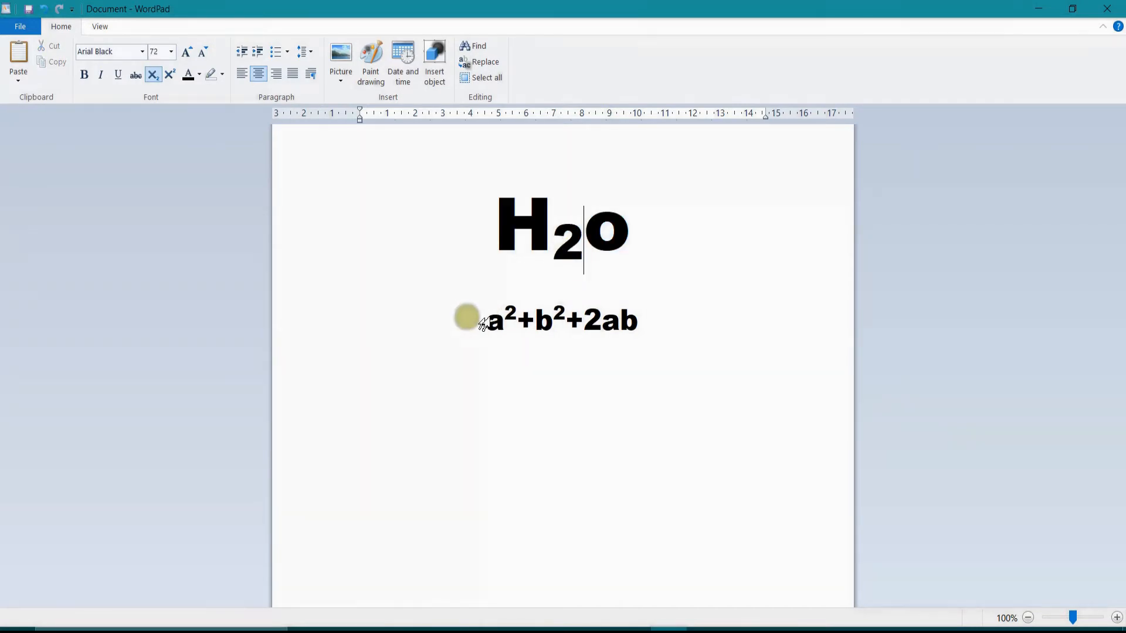
pyautogui.click(474, 313)
pyautogui.click(460, 311)
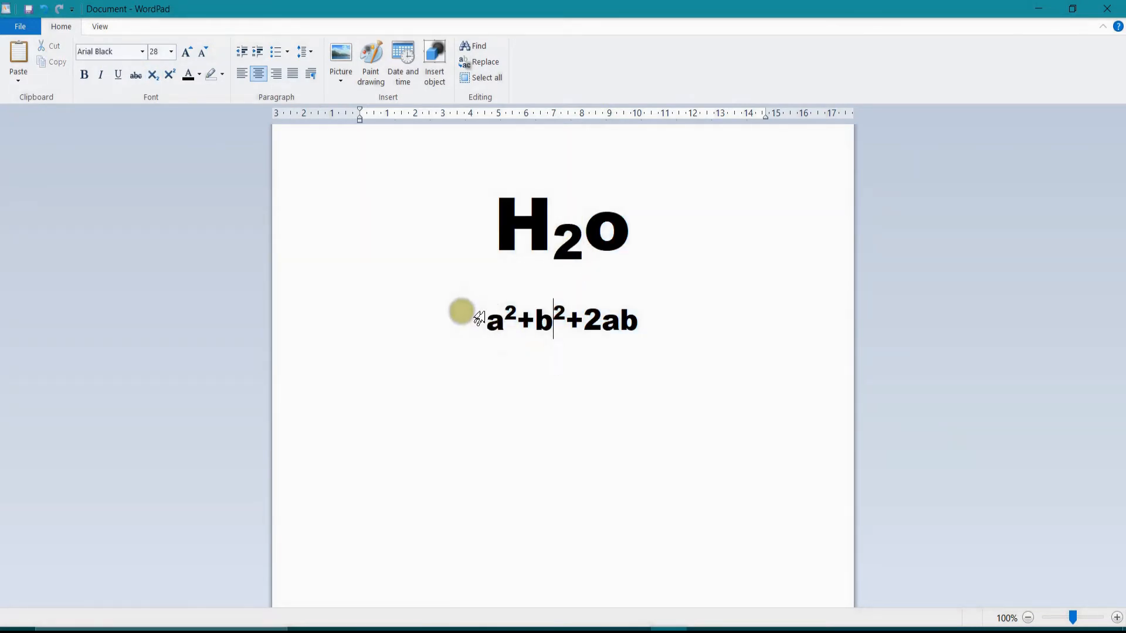
# Try a black highlight on the a2+b2 part of the second formula and clear it with No color
pyautogui.moveTo(488, 319); pyautogui.dragTo(538, 320)
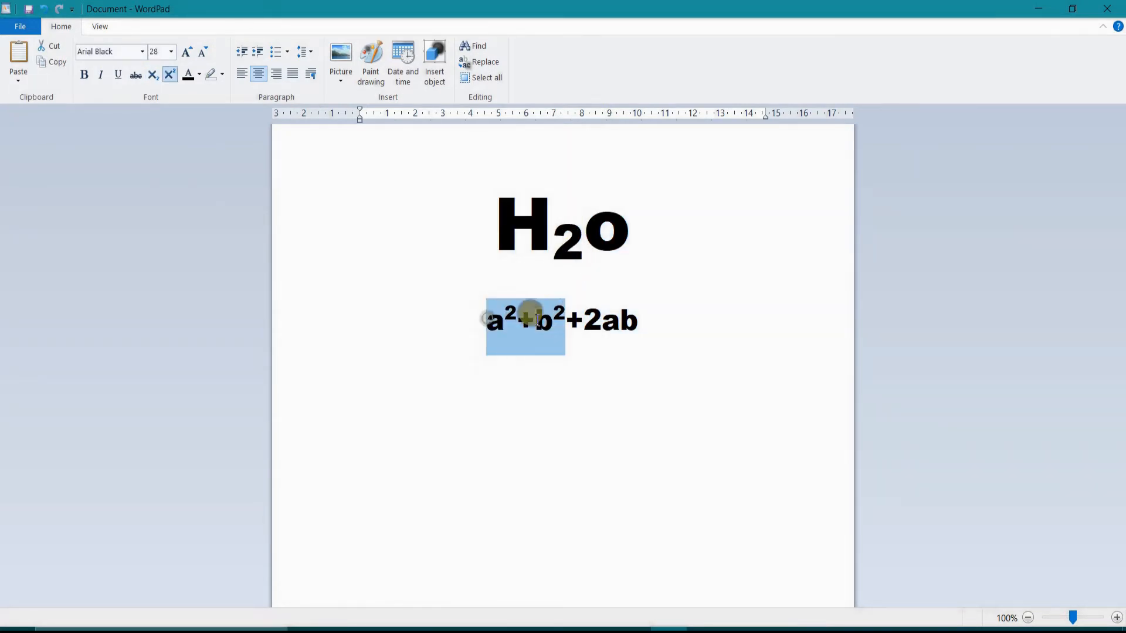
pyautogui.click(222, 76)
pyautogui.click(233, 100)
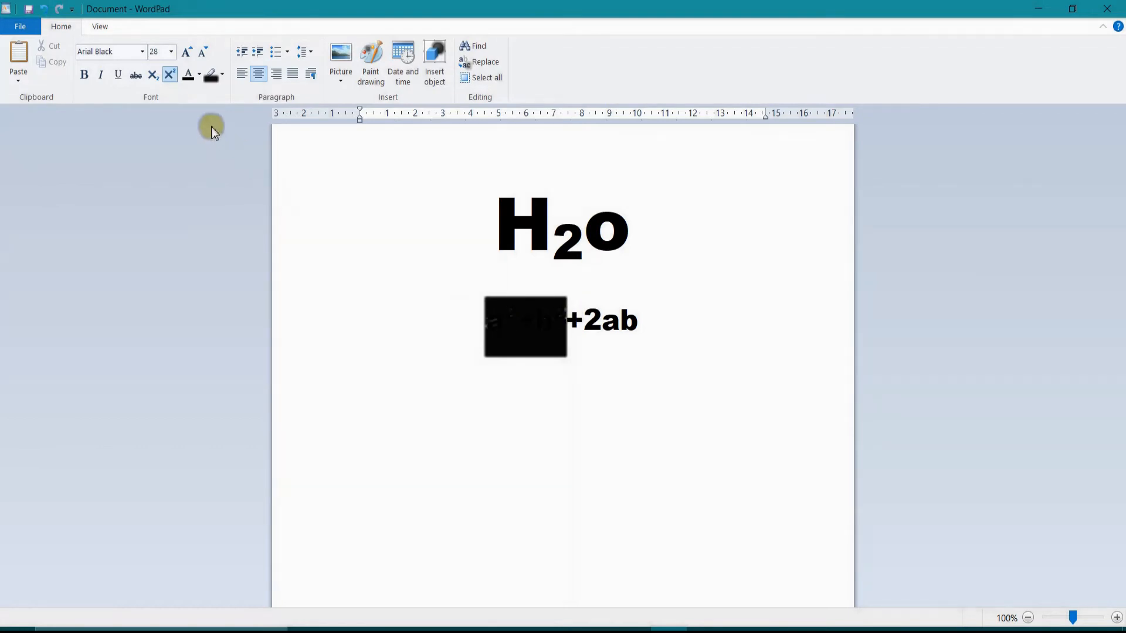
pyautogui.moveTo(580, 346); pyautogui.dragTo(474, 295)
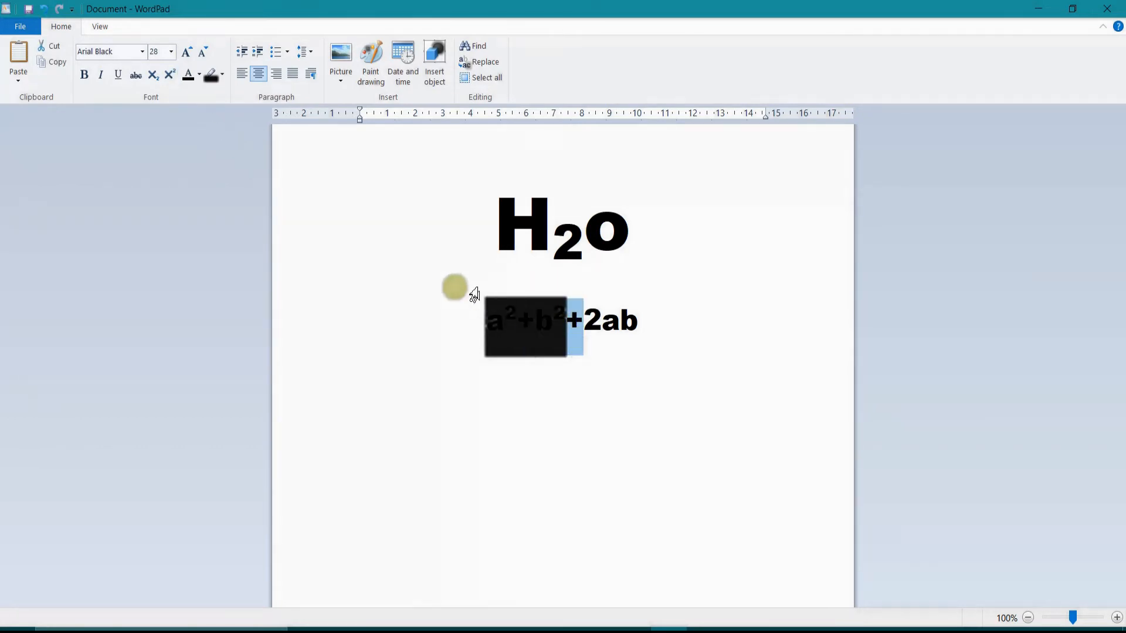
pyautogui.click(224, 80)
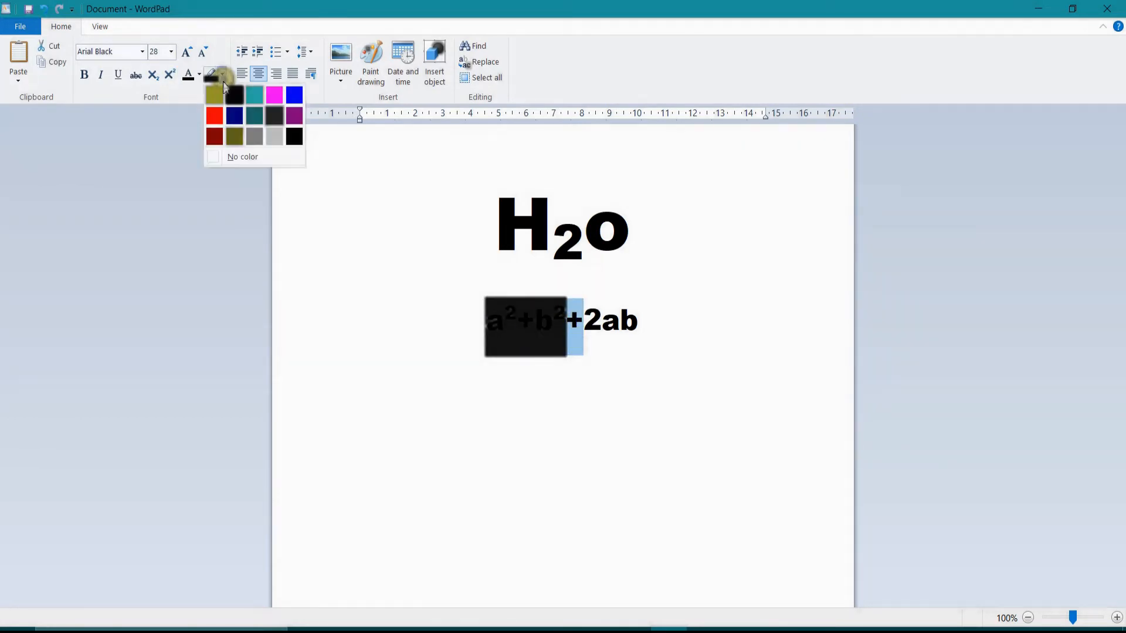
pyautogui.click(245, 156)
pyautogui.click(569, 344)
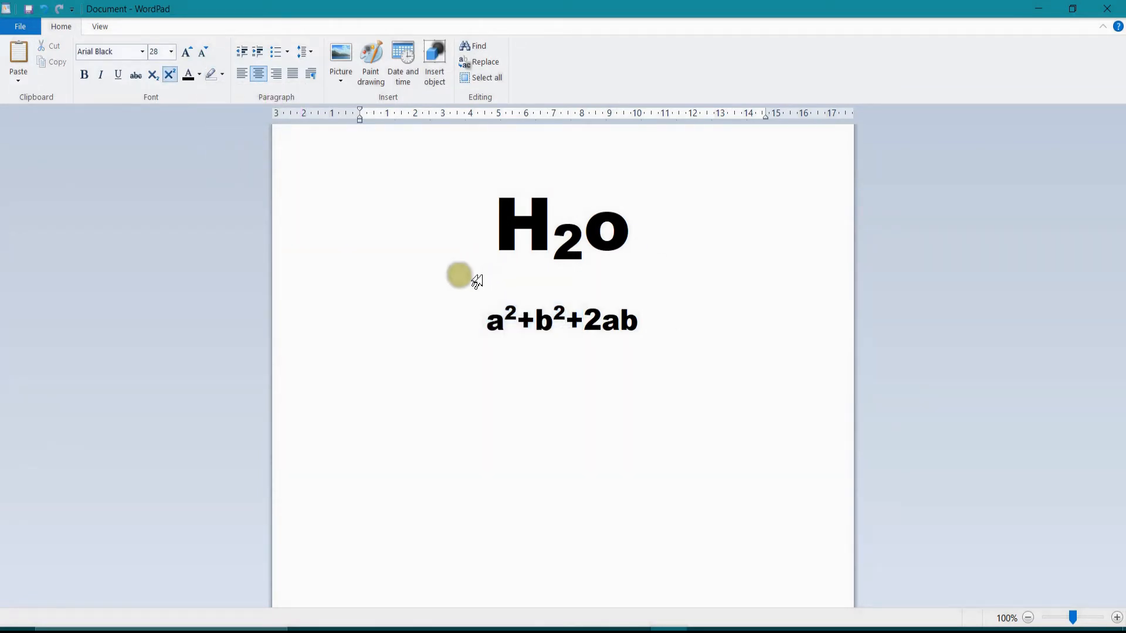
pyautogui.click(185, 55)
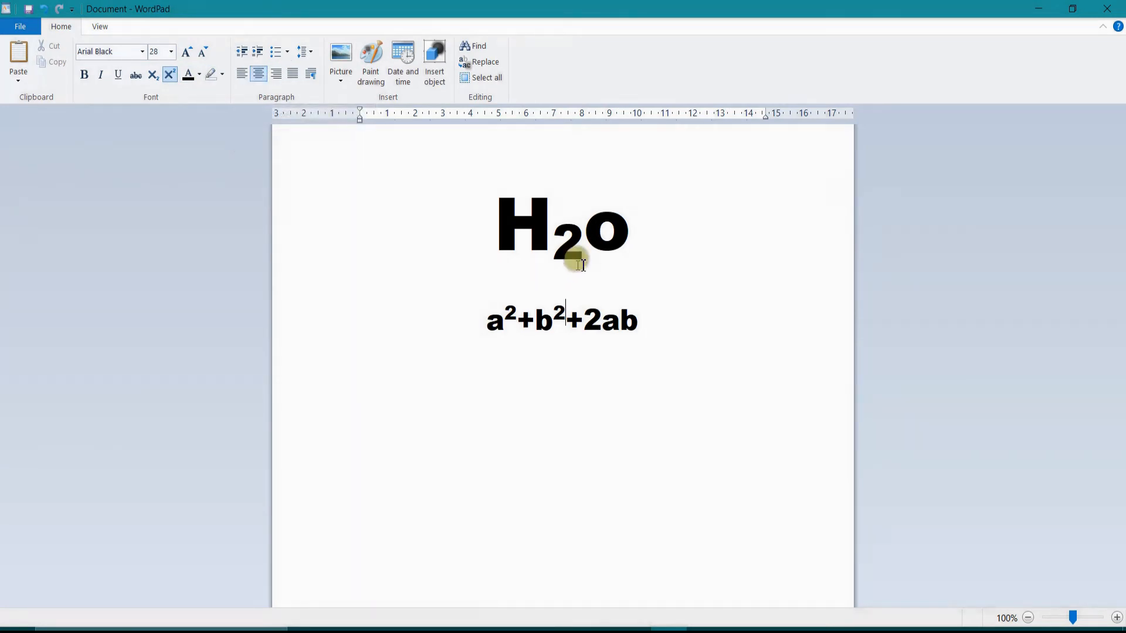
# Left-align the H2o line and increase its indent by seven levels
pyautogui.moveTo(692, 240); pyautogui.dragTo(528, 226)
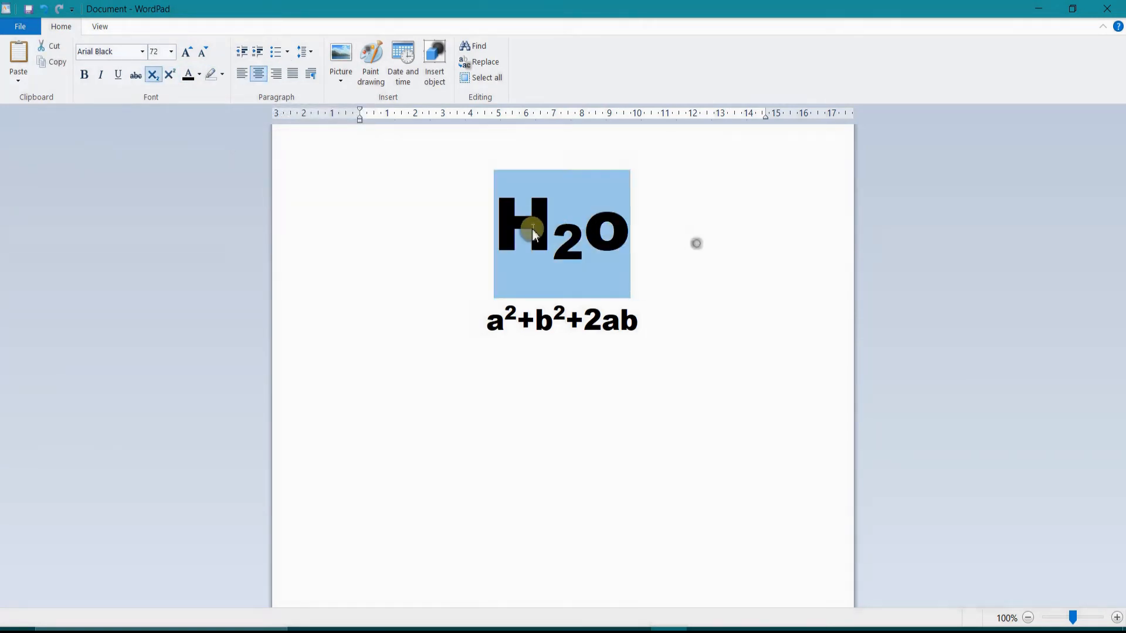
pyautogui.click(241, 54)
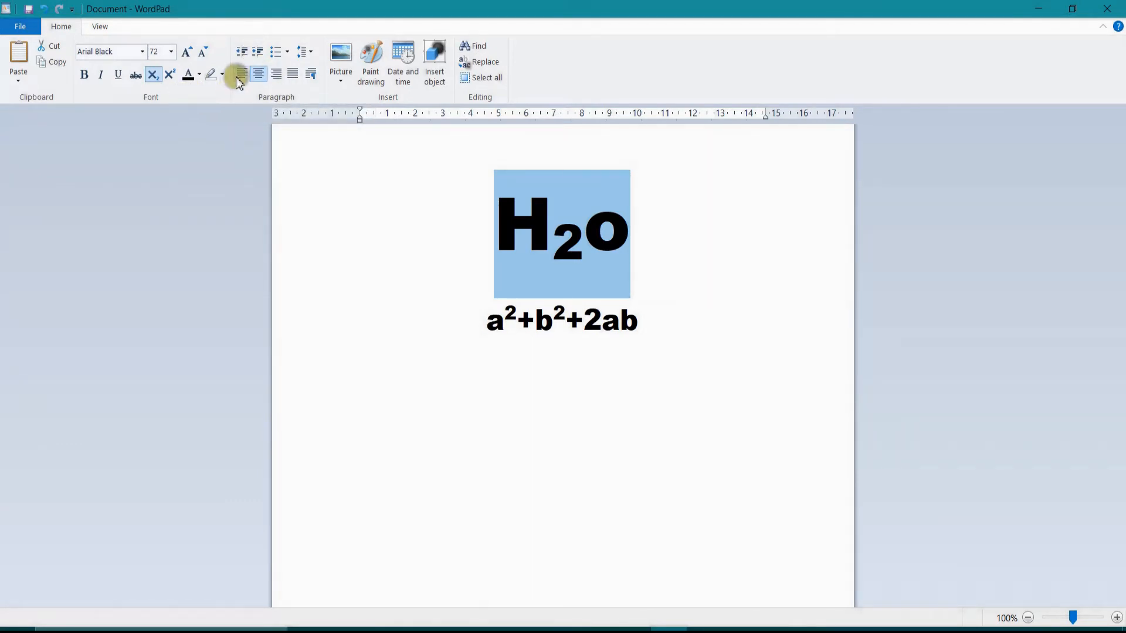
pyautogui.click(240, 75)
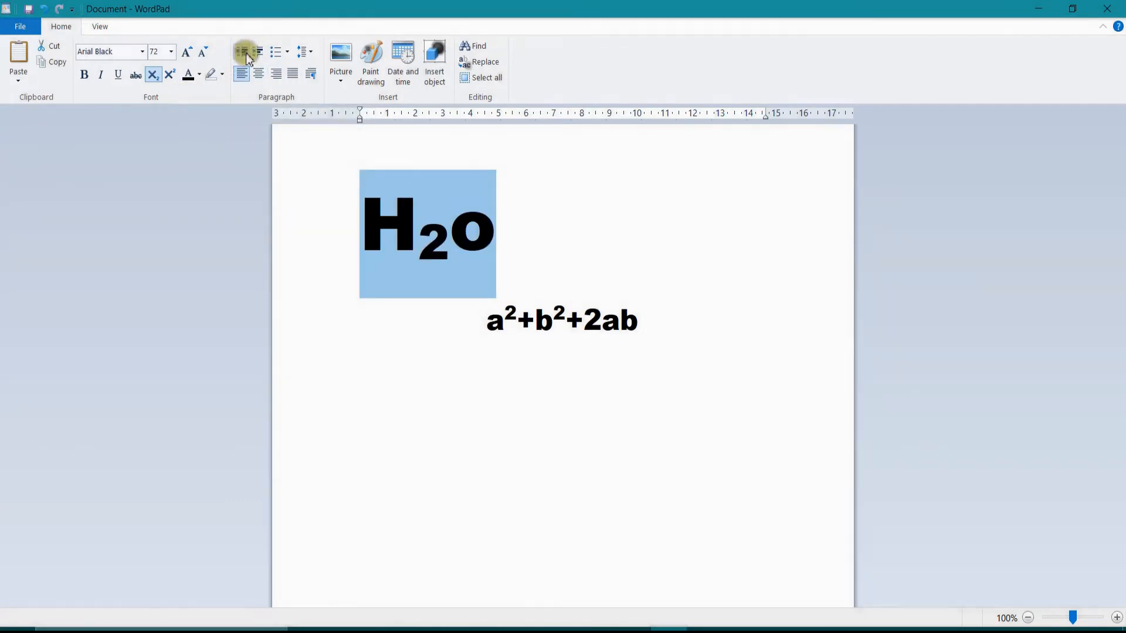
pyautogui.click(257, 54)
pyautogui.click(256, 54)
pyautogui.click(256, 54)
pyautogui.click(256, 54)
pyautogui.click(257, 54)
pyautogui.click(257, 54)
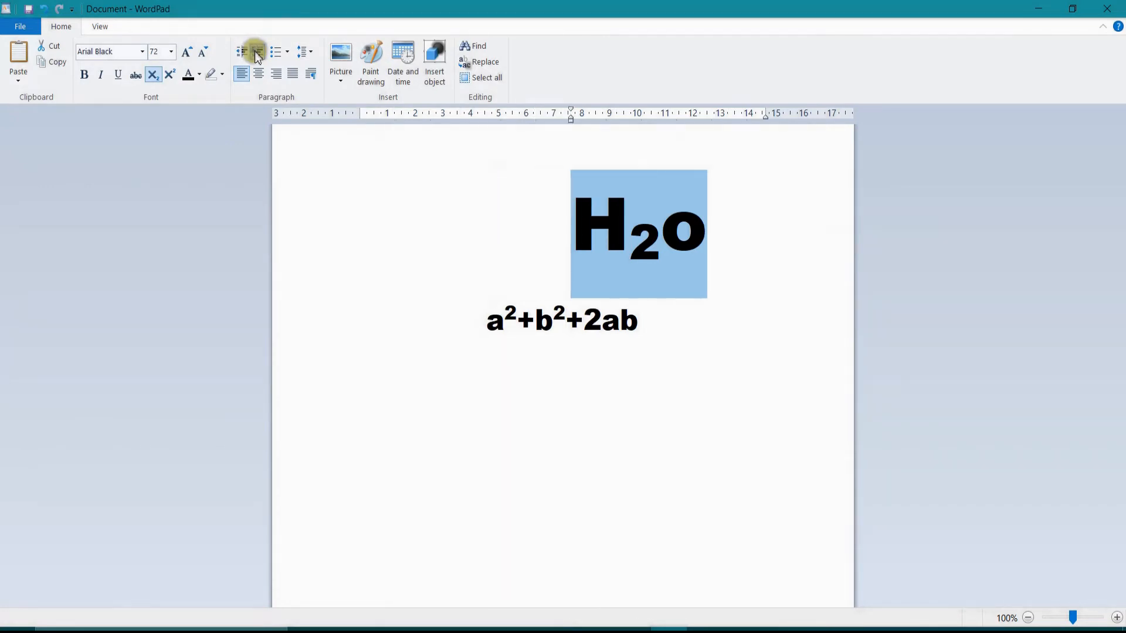
pyautogui.click(255, 54)
# Reduce the H2o line's indent to zero and increase it again by two levels
pyautogui.click(241, 54)
pyautogui.click(241, 54)
pyautogui.click(241, 54)
pyautogui.click(241, 54)
pyautogui.click(241, 54)
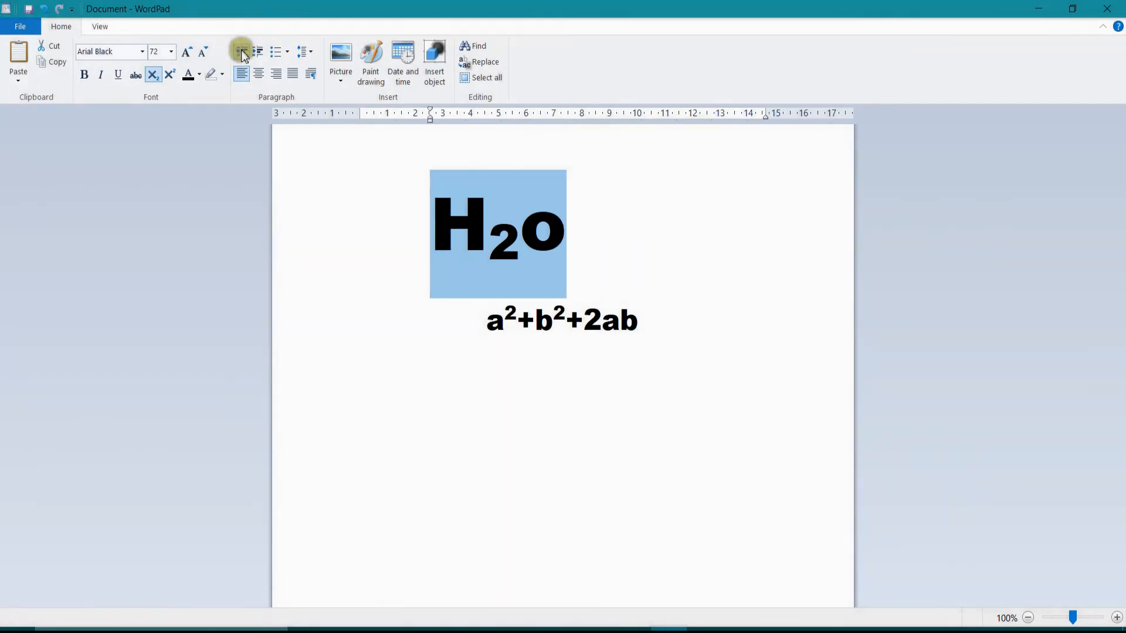
pyautogui.click(241, 54)
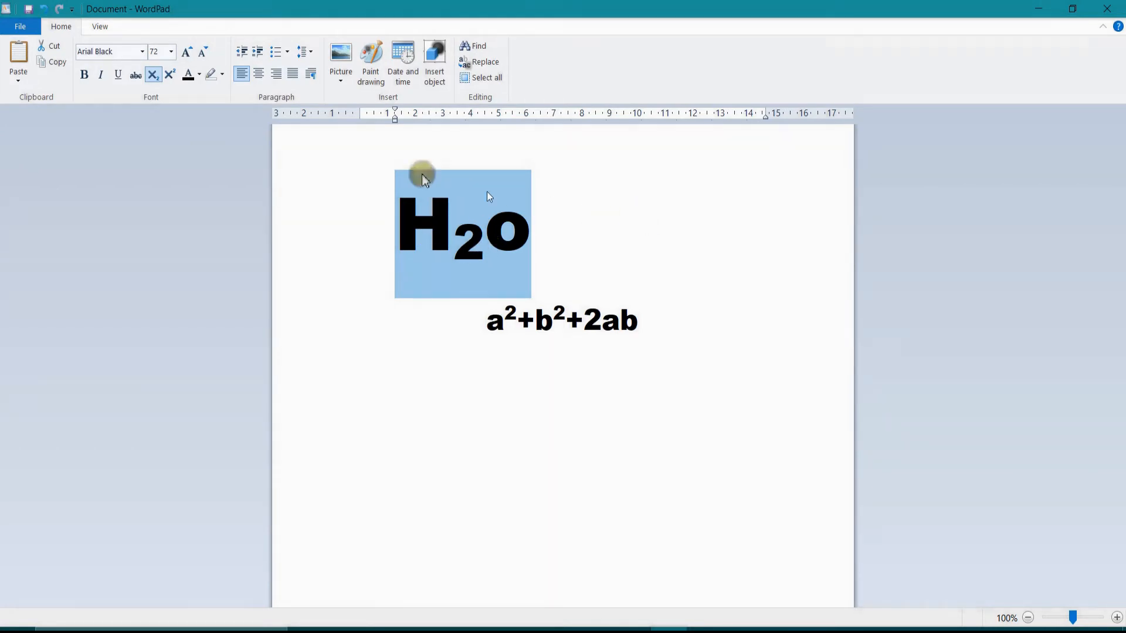
pyautogui.click(241, 54)
pyautogui.click(257, 53)
pyautogui.click(256, 54)
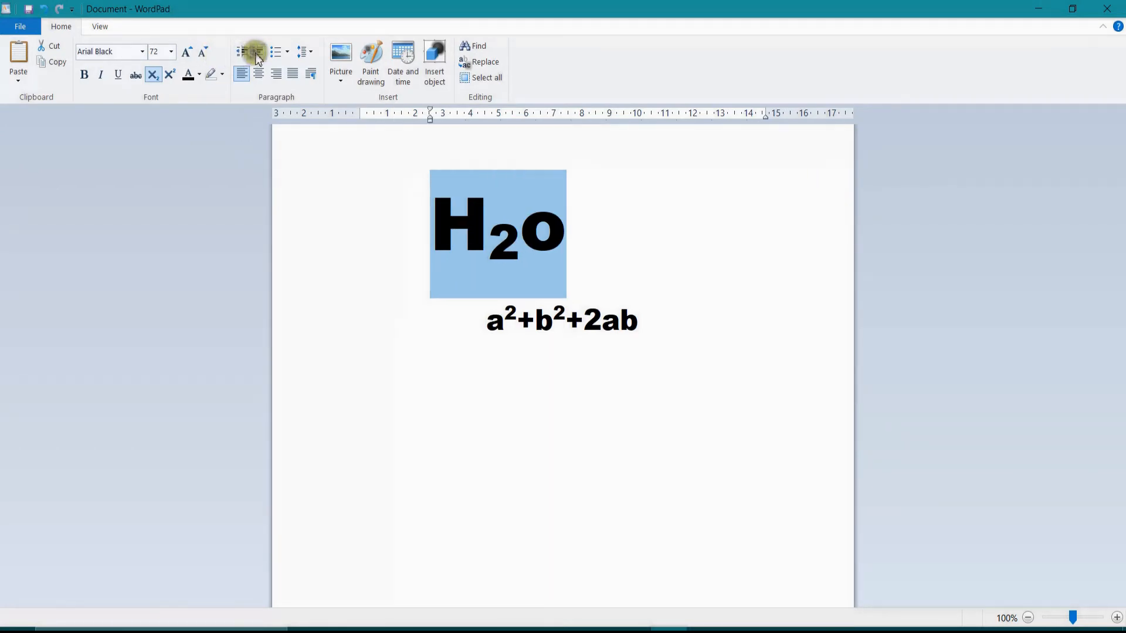
pyautogui.click(340, 165)
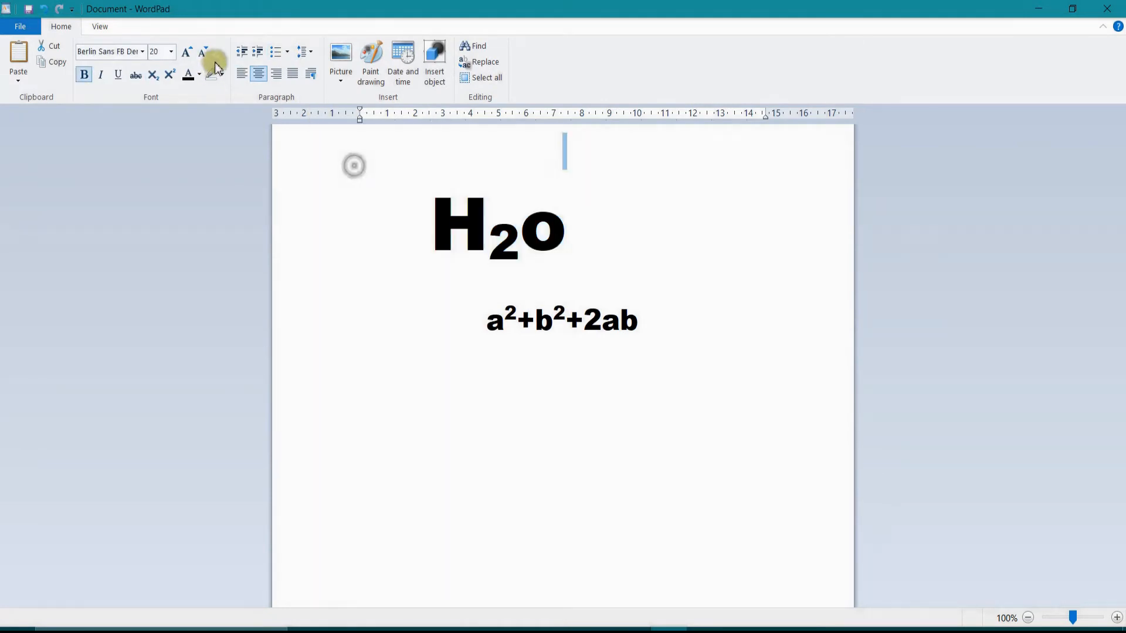
# Delete both formula lines from the document
pyautogui.click(287, 53)
pyautogui.click(287, 52)
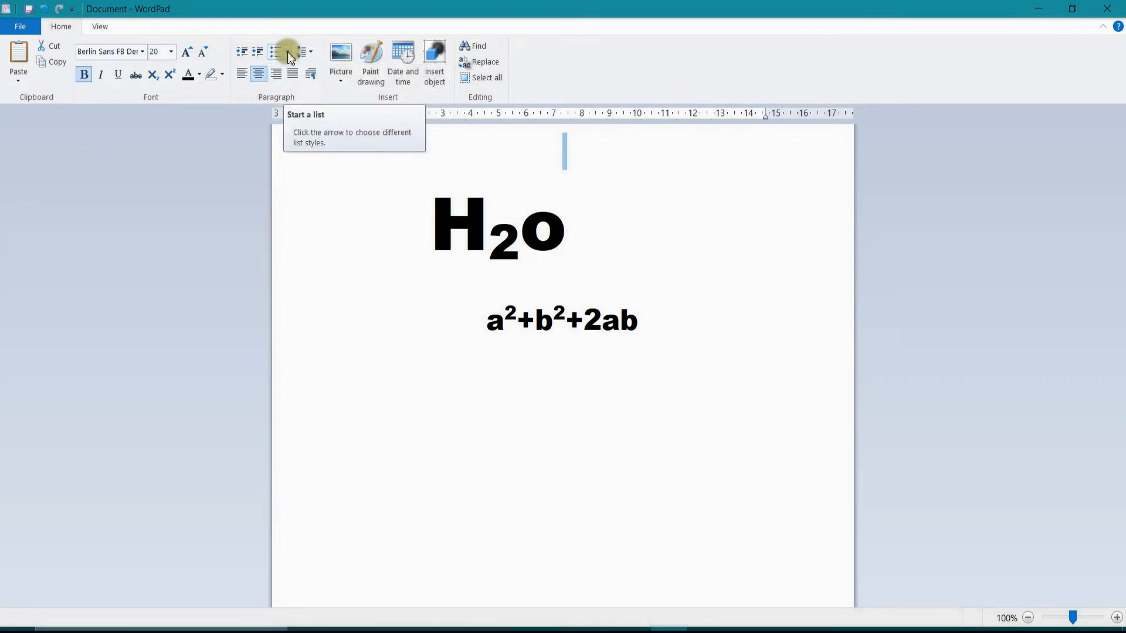
pyautogui.moveTo(601, 364); pyautogui.dragTo(365, 198)
pyautogui.click(365, 198)
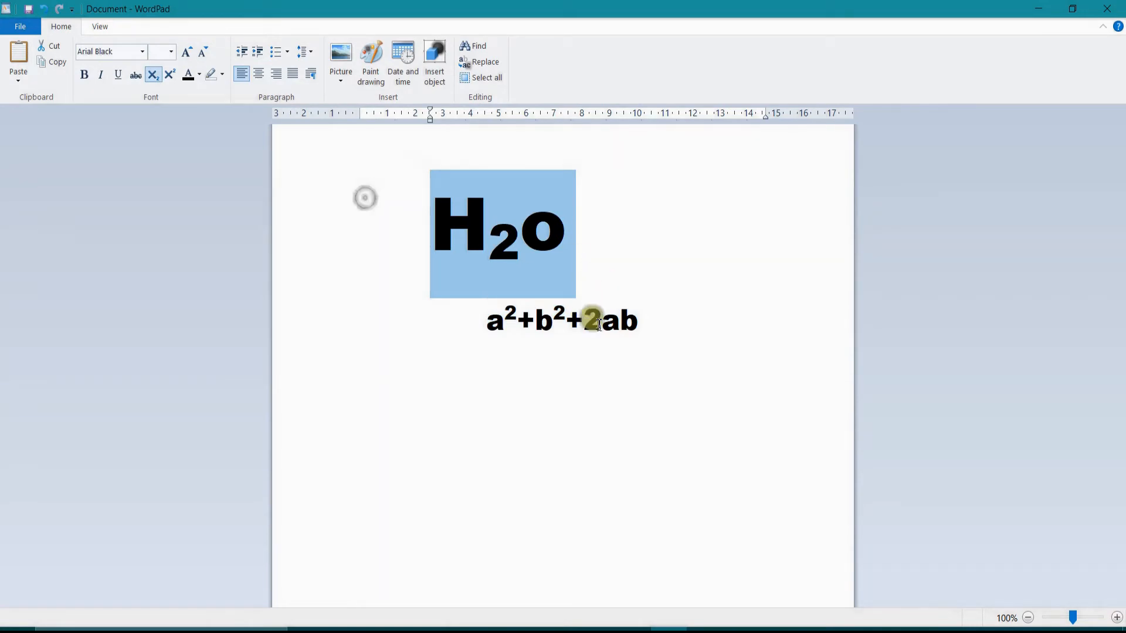
pyautogui.click(599, 324)
pyautogui.moveTo(583, 396); pyautogui.dragTo(470, 250)
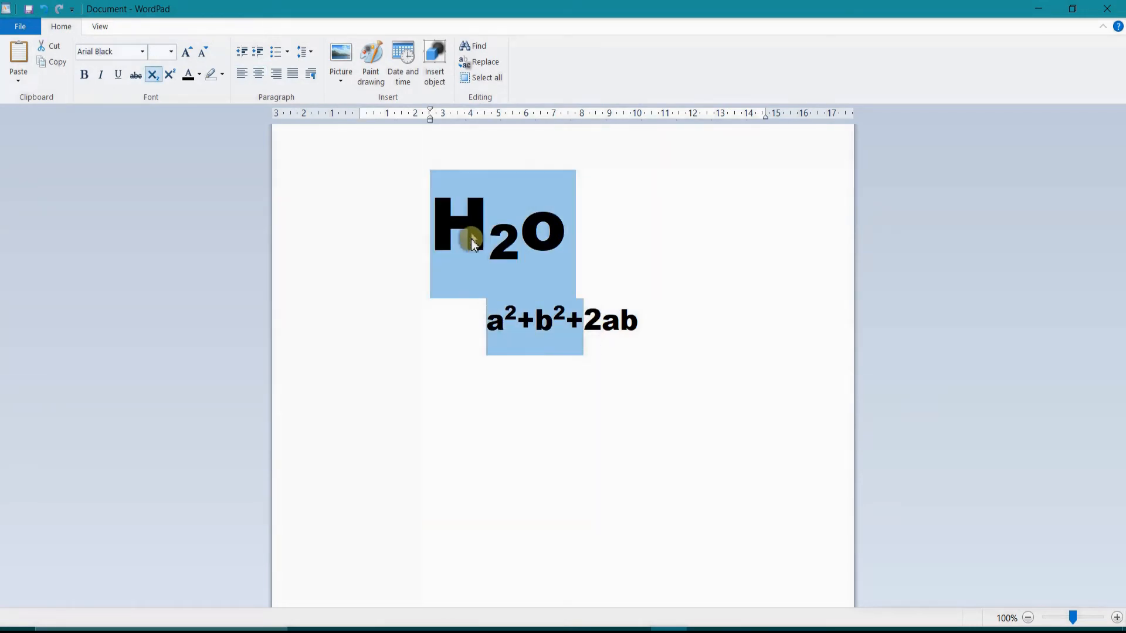
pyautogui.press('Delete')
pyautogui.press('Delete')
pyautogui.press('Delete')
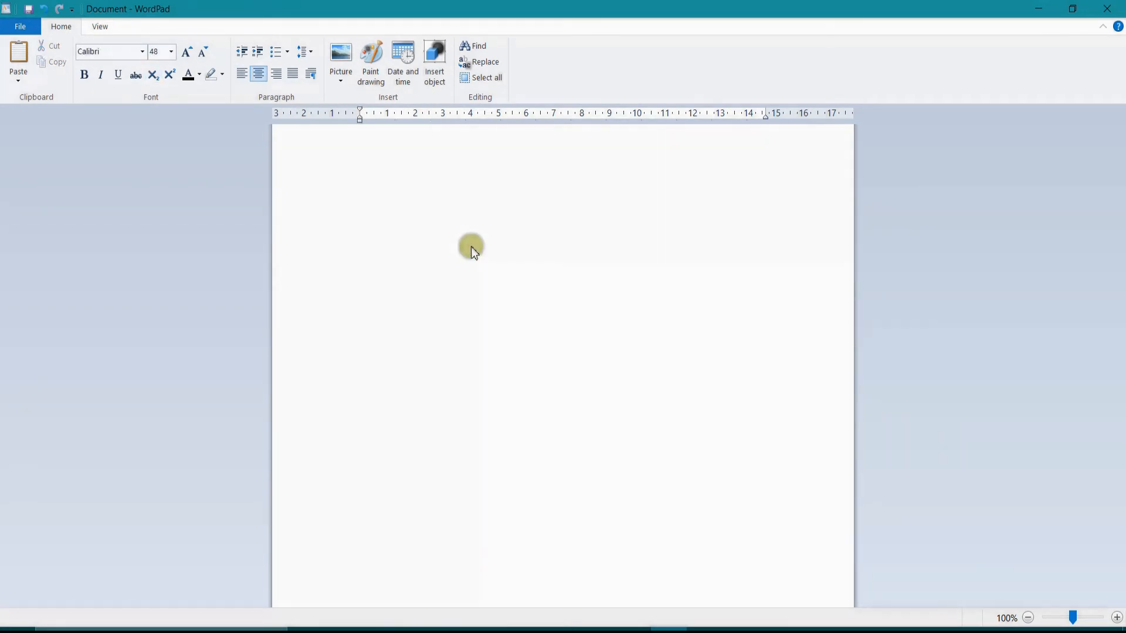
# Enter four separate lines: three first names followed by mumbai
pyautogui.write('rakesh ')
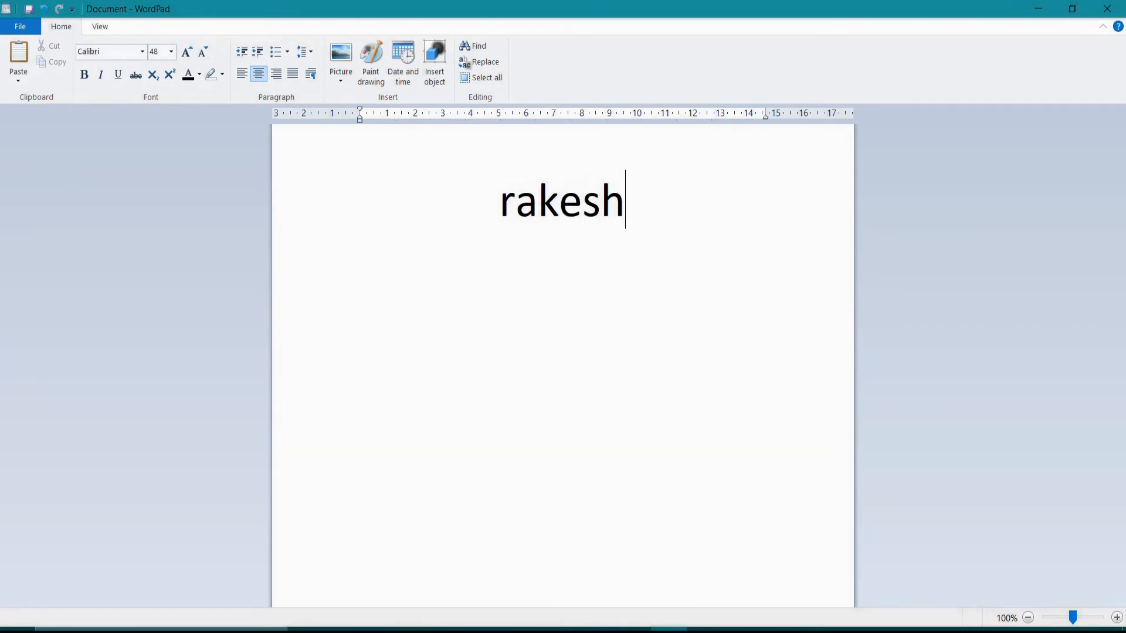
pyautogui.write('sohan')
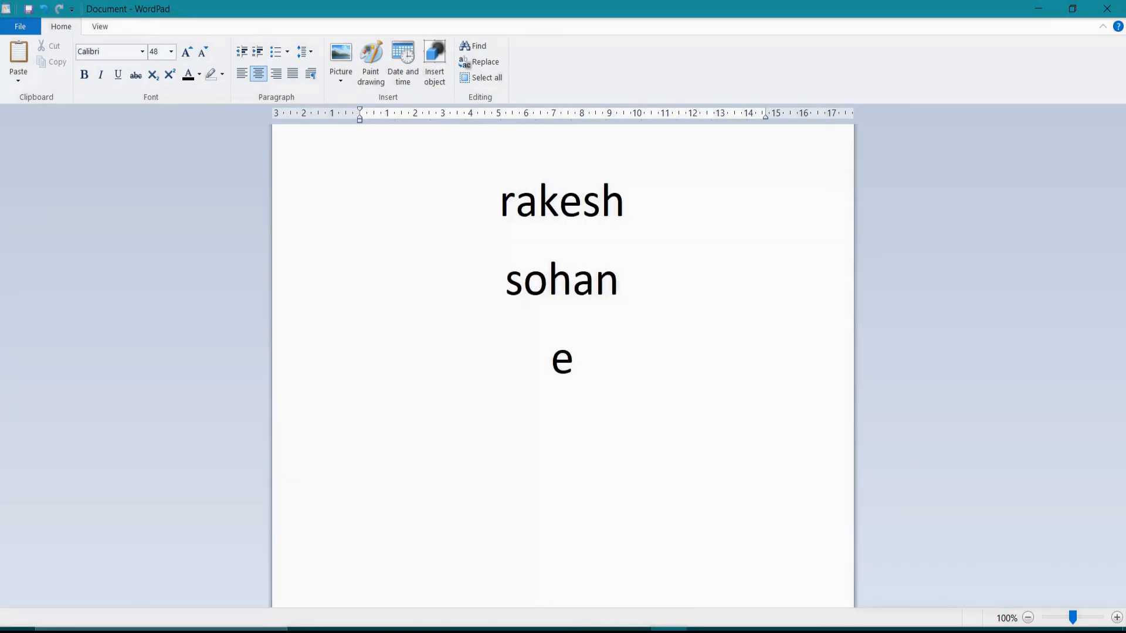
pyautogui.press('Return')
pyautogui.write('amit ')
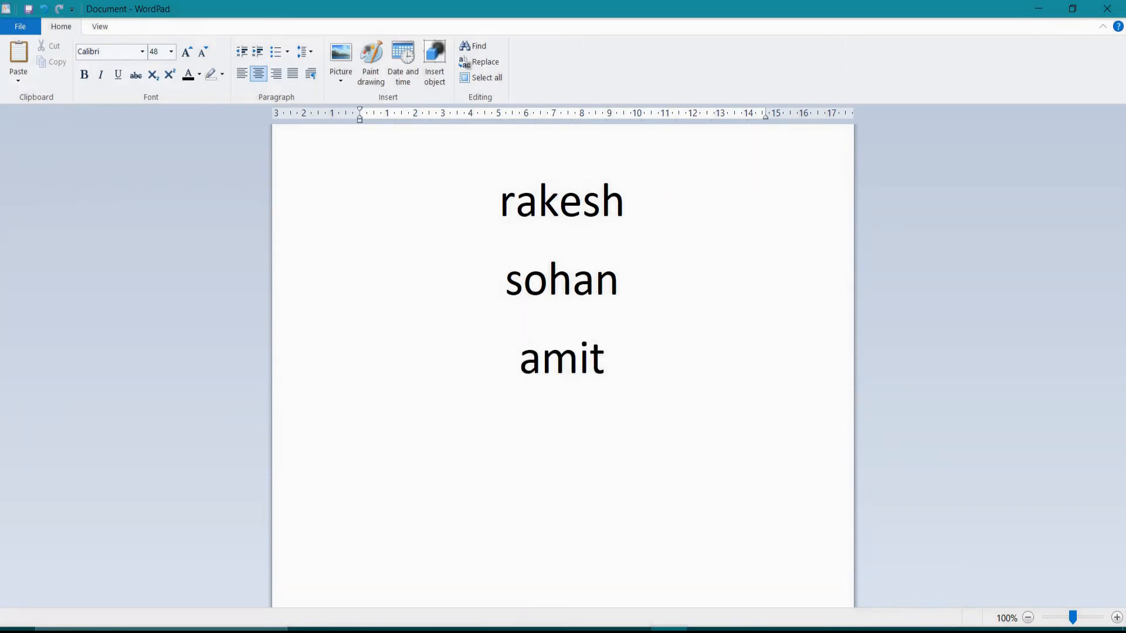
pyautogui.write('mumbai')
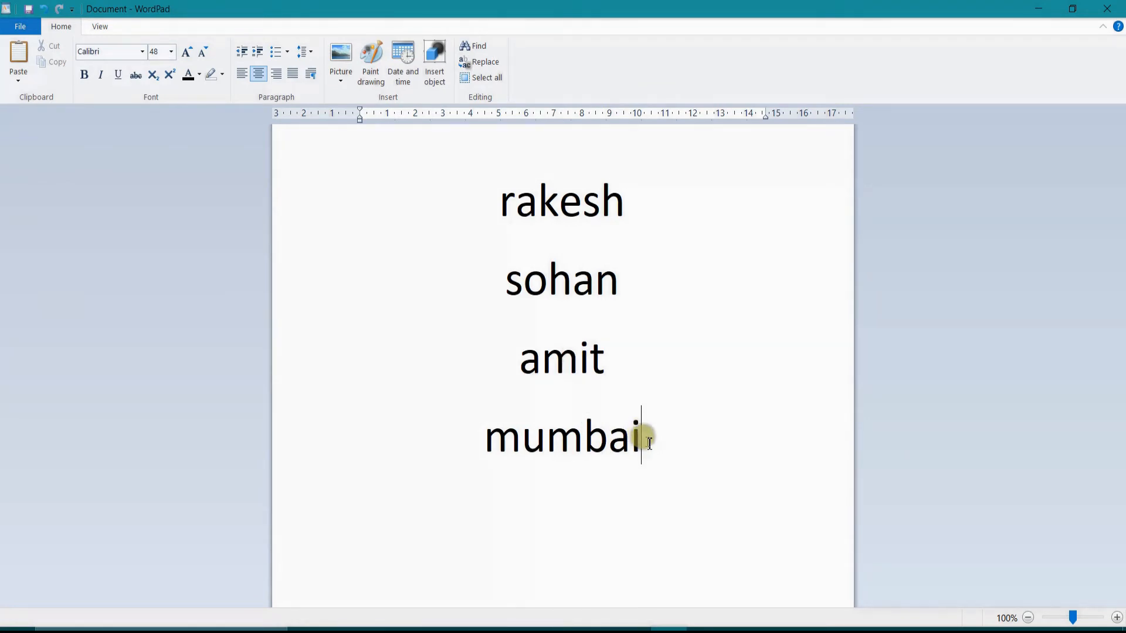
# Try the round bullet list style on all four lines
pyautogui.moveTo(647, 445); pyautogui.dragTo(488, 239)
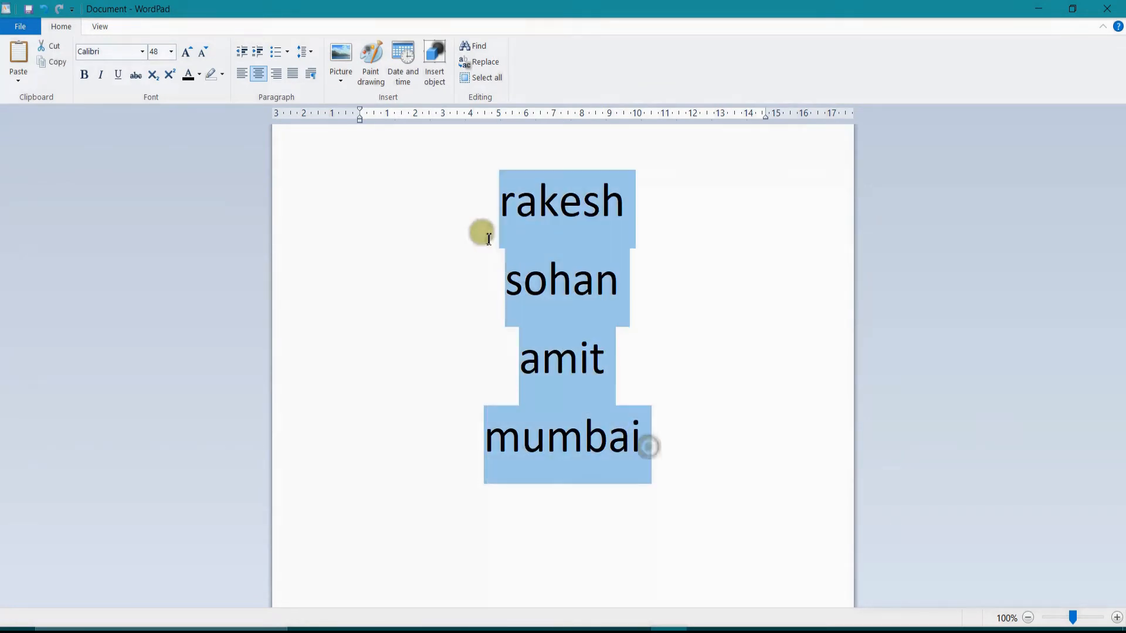
pyautogui.click(287, 53)
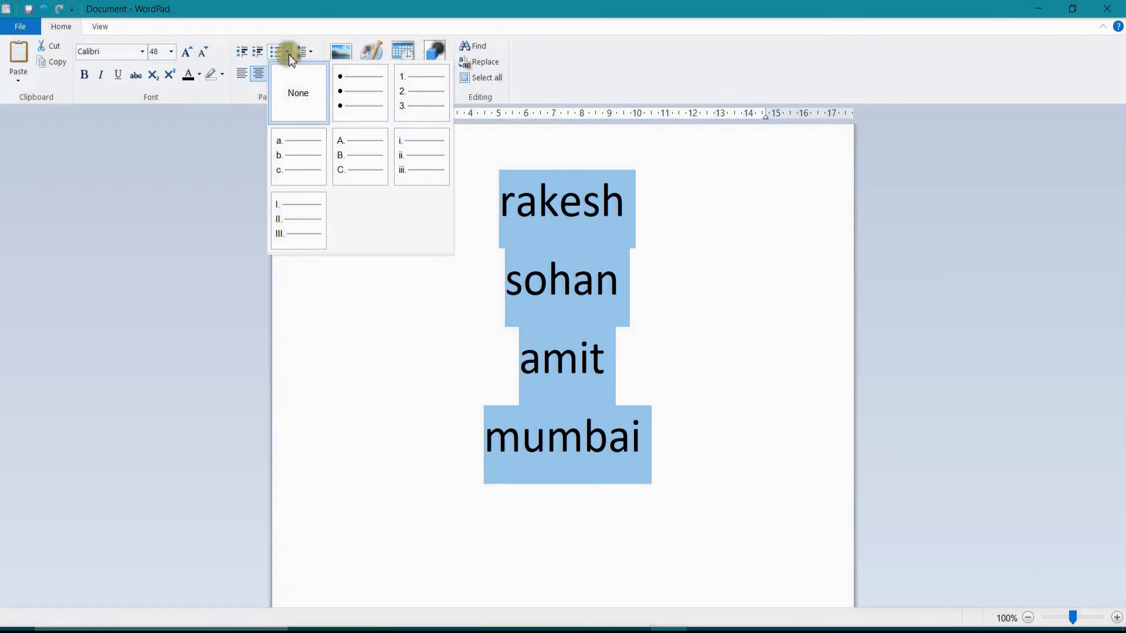
pyautogui.click(345, 94)
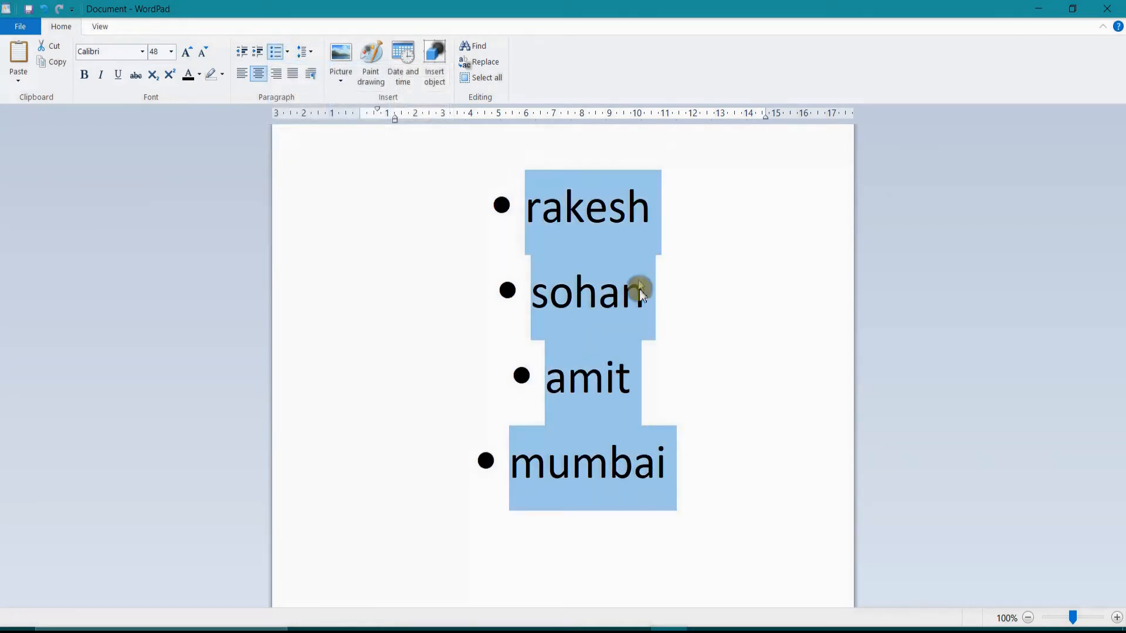
pyautogui.click(535, 244)
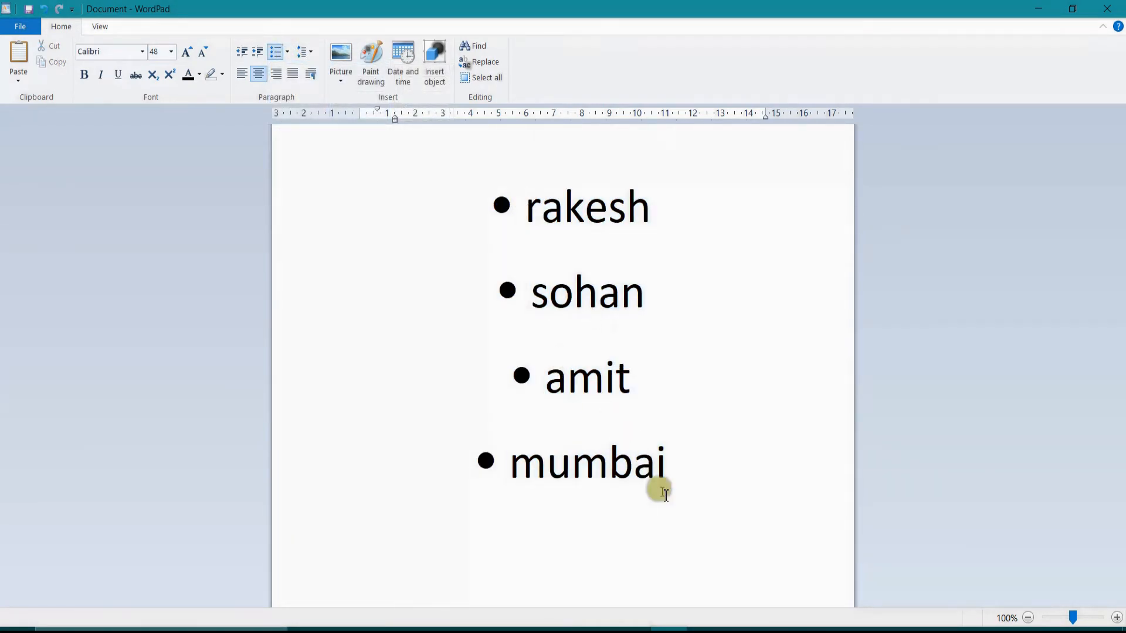
# Format all four lines as a 1, 2, 3 numbered list and insert blank space before mumbai
pyautogui.moveTo(672, 506); pyautogui.dragTo(484, 199)
pyautogui.click(287, 52)
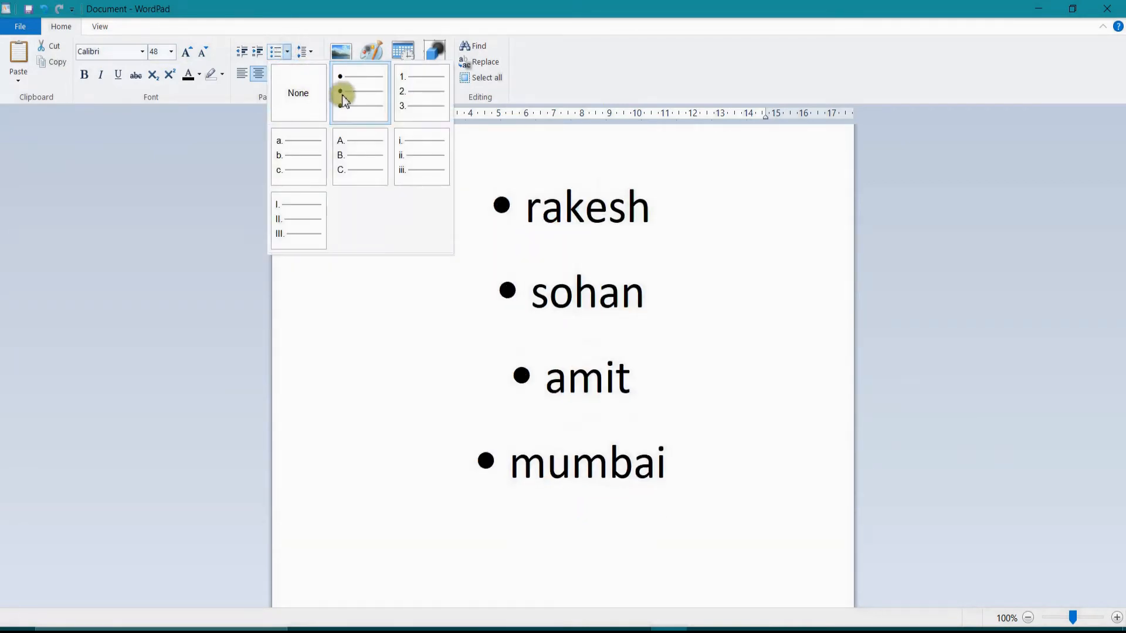
pyautogui.click(405, 97)
pyautogui.click(651, 332)
pyautogui.click(497, 351)
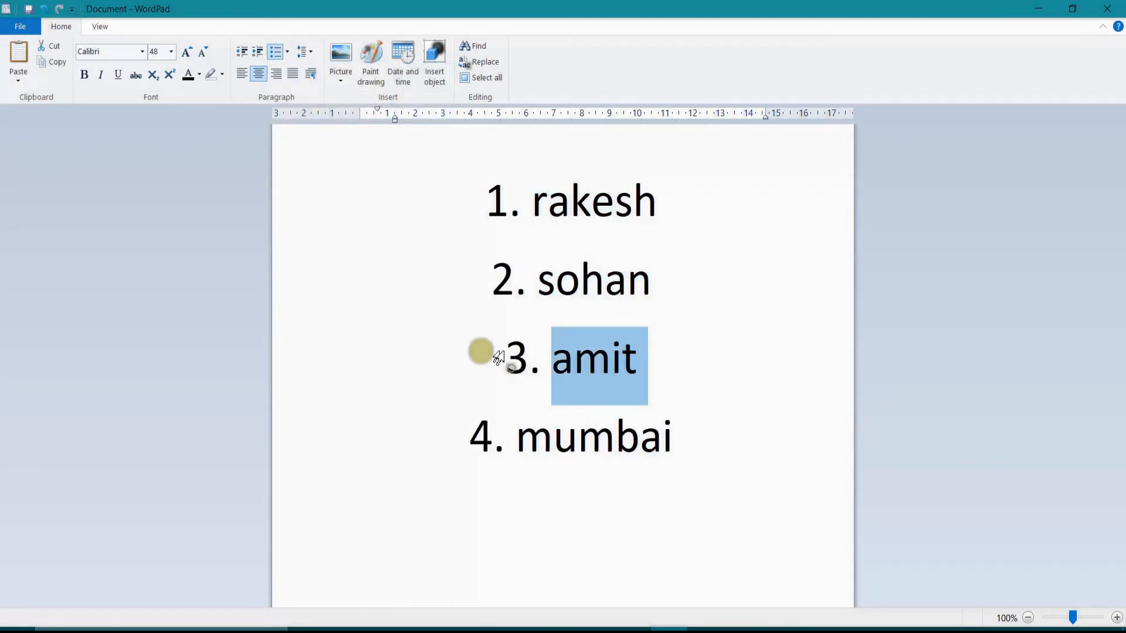
pyautogui.click(516, 442)
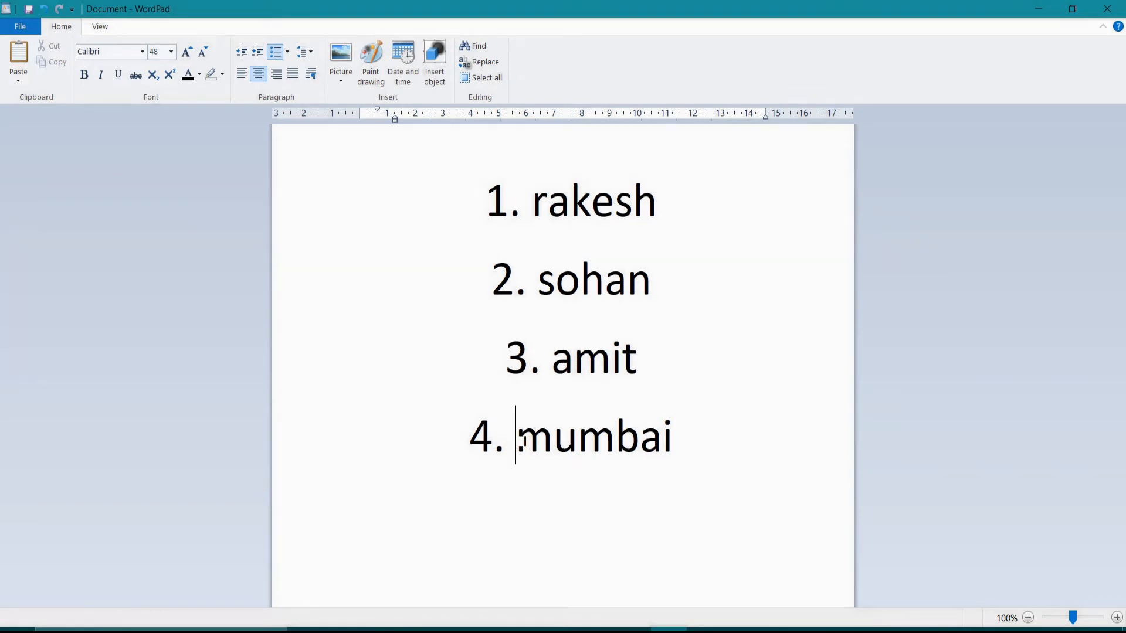
pyautogui.click(613, 546)
# Remove the numbering from all four lines by setting the list style to None
pyautogui.moveTo(560, 530); pyautogui.dragTo(492, 171)
pyautogui.click(285, 51)
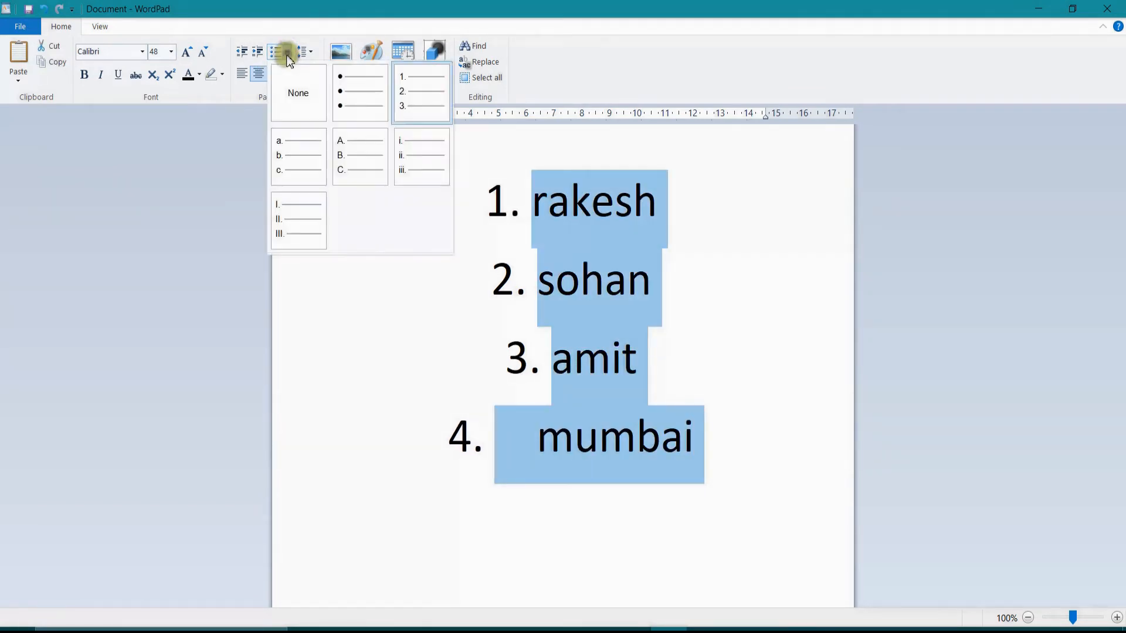
pyautogui.click(305, 98)
pyautogui.click(698, 332)
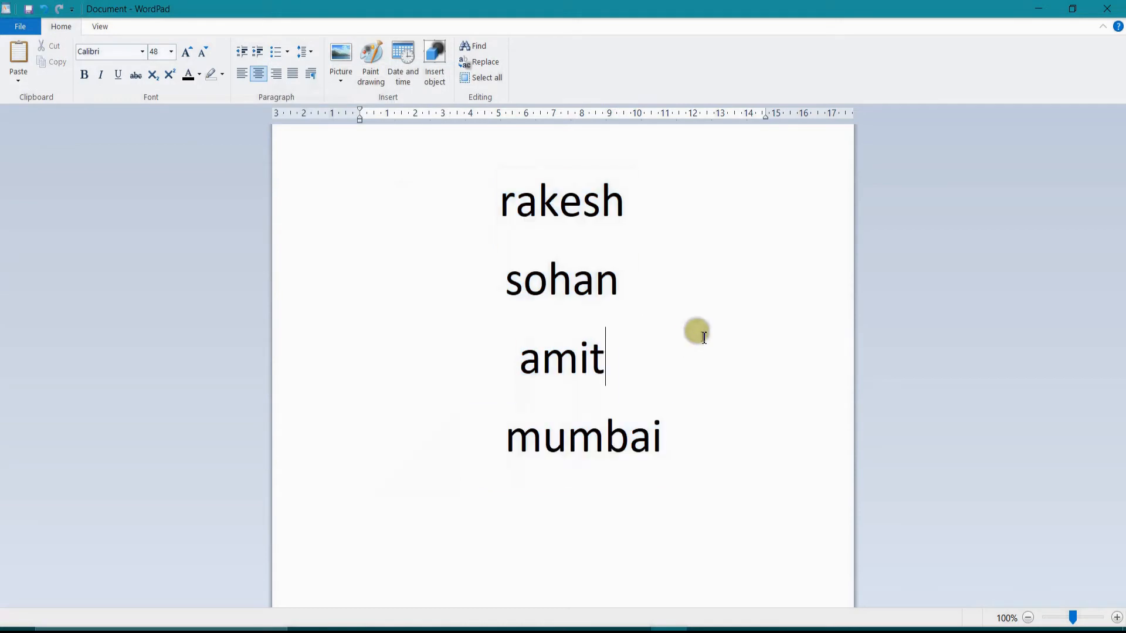
# Align all four lines of text to the left
pyautogui.click(242, 73)
pyautogui.moveTo(730, 474); pyautogui.dragTo(494, 183)
pyautogui.click(224, 77)
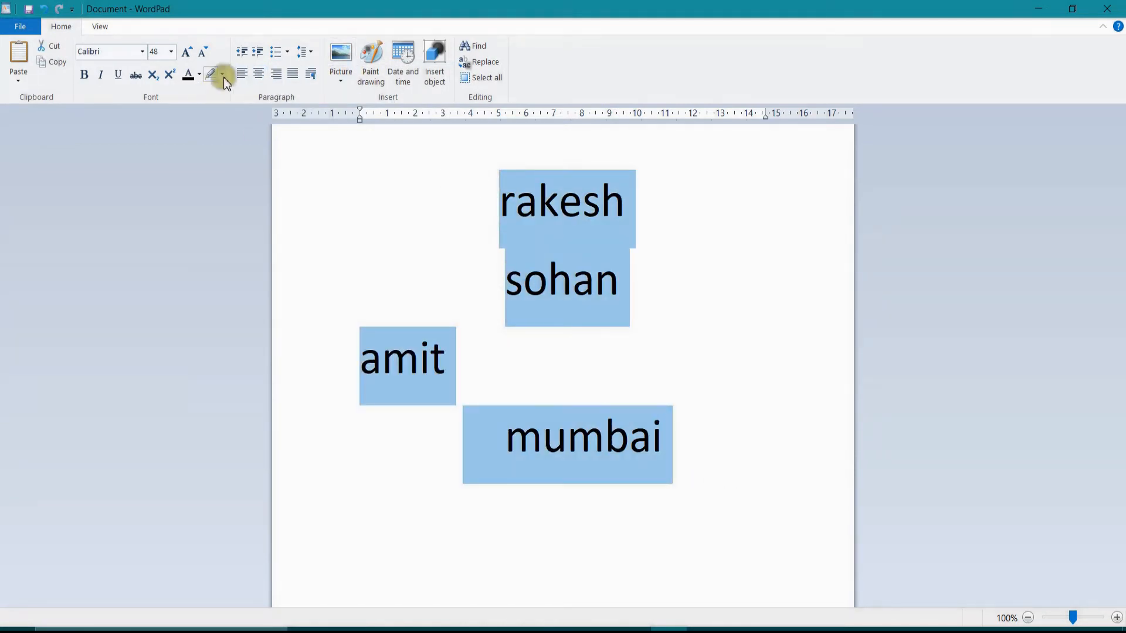
pyautogui.click(241, 73)
pyautogui.click(524, 357)
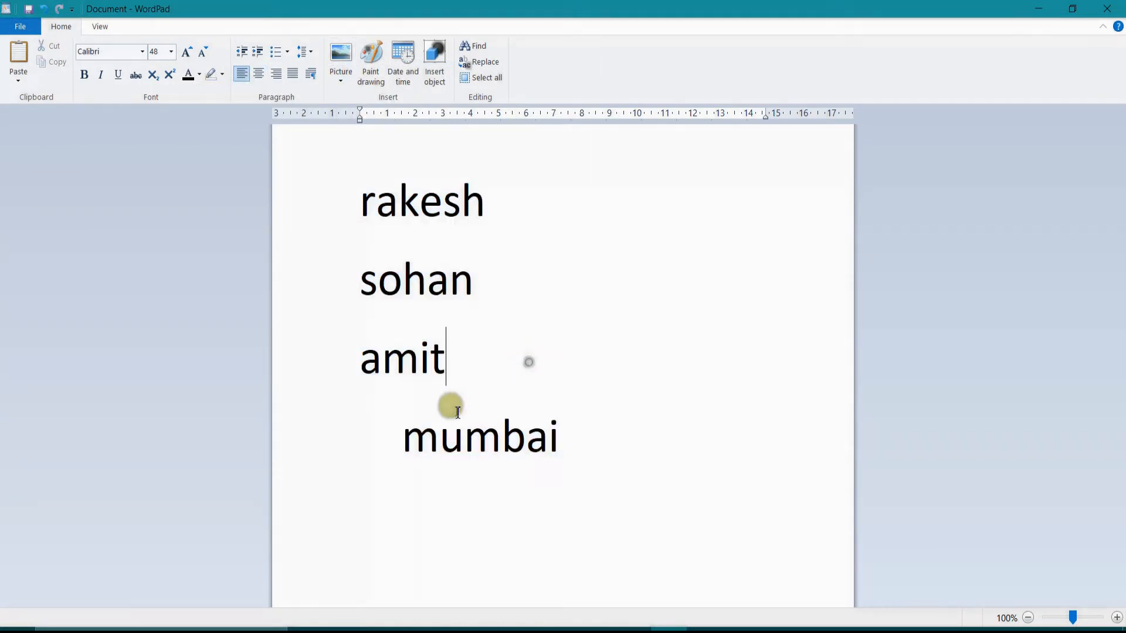
# Remove the blank space before mumbai while keeping the word on its own line
pyautogui.click(392, 441)
pyautogui.press('BackSpace')
pyautogui.press('BackSpace')
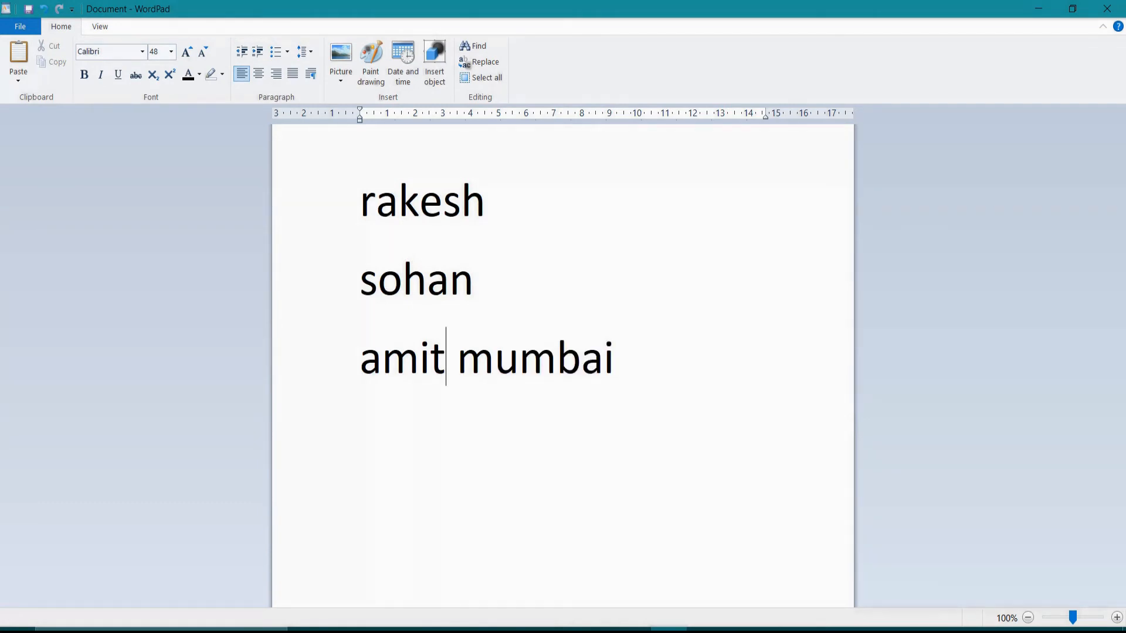
pyautogui.press('Return')
pyautogui.press('Delete')
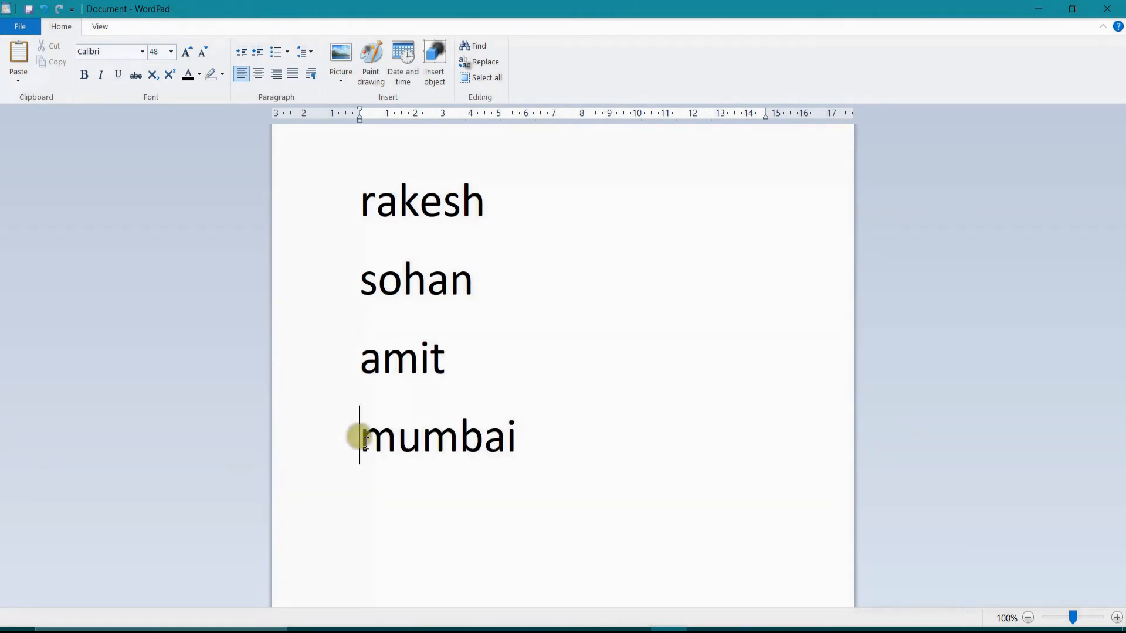
# Try the A, B, C list style on all four lines and format them as a 1, 2, 3 numbered list
pyautogui.moveTo(451, 475); pyautogui.dragTo(370, 196)
pyautogui.click(289, 52)
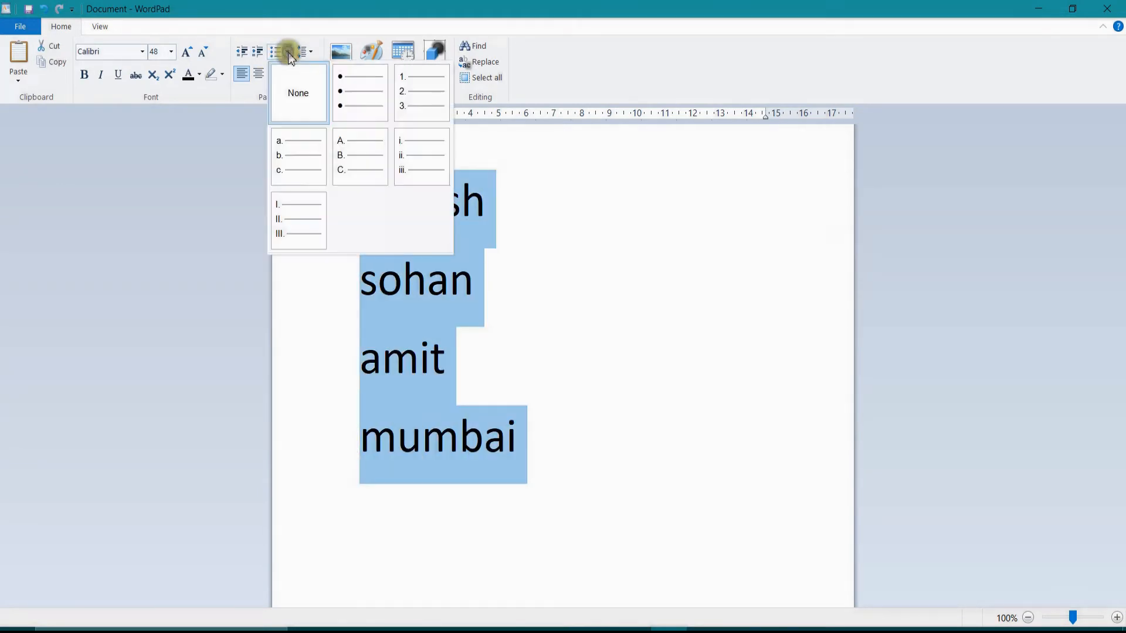
pyautogui.click(340, 157)
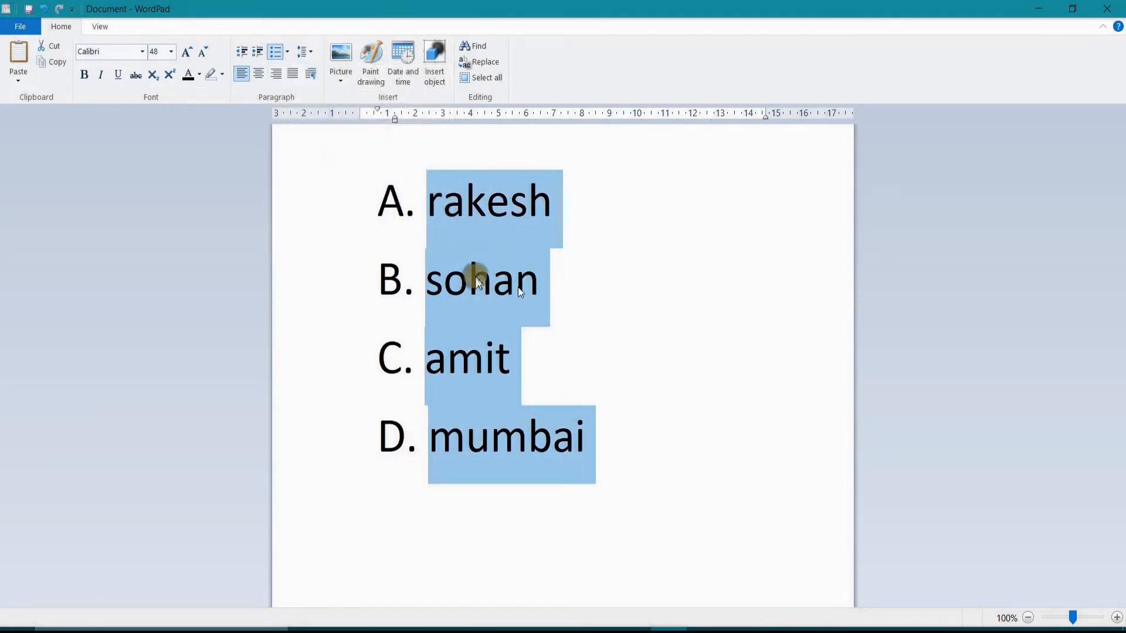
pyautogui.click(287, 54)
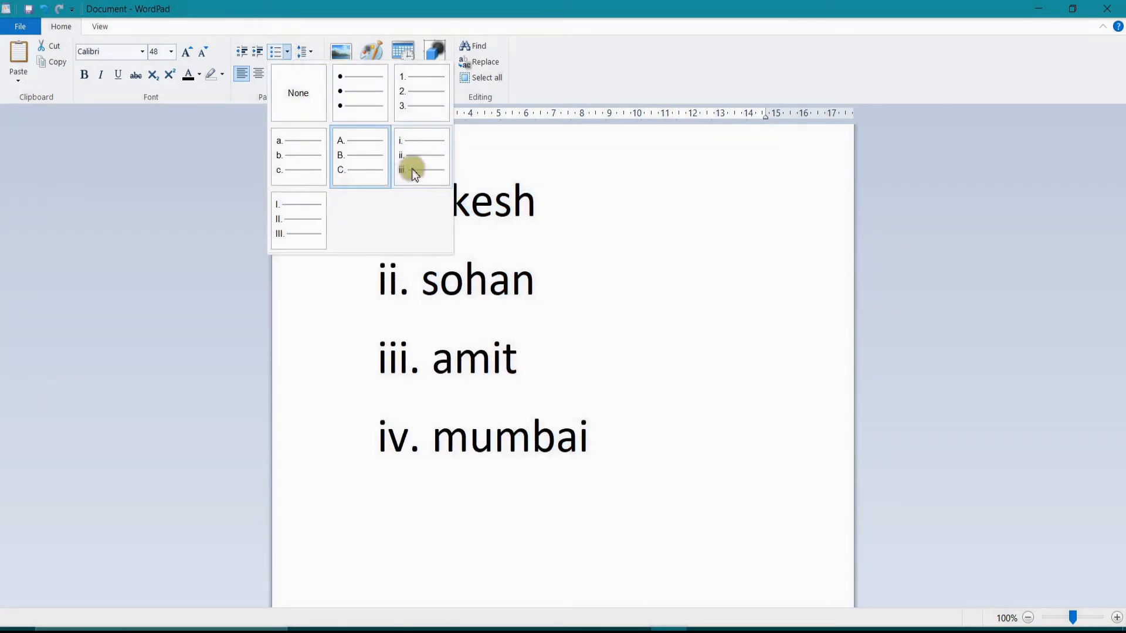
pyautogui.click(424, 103)
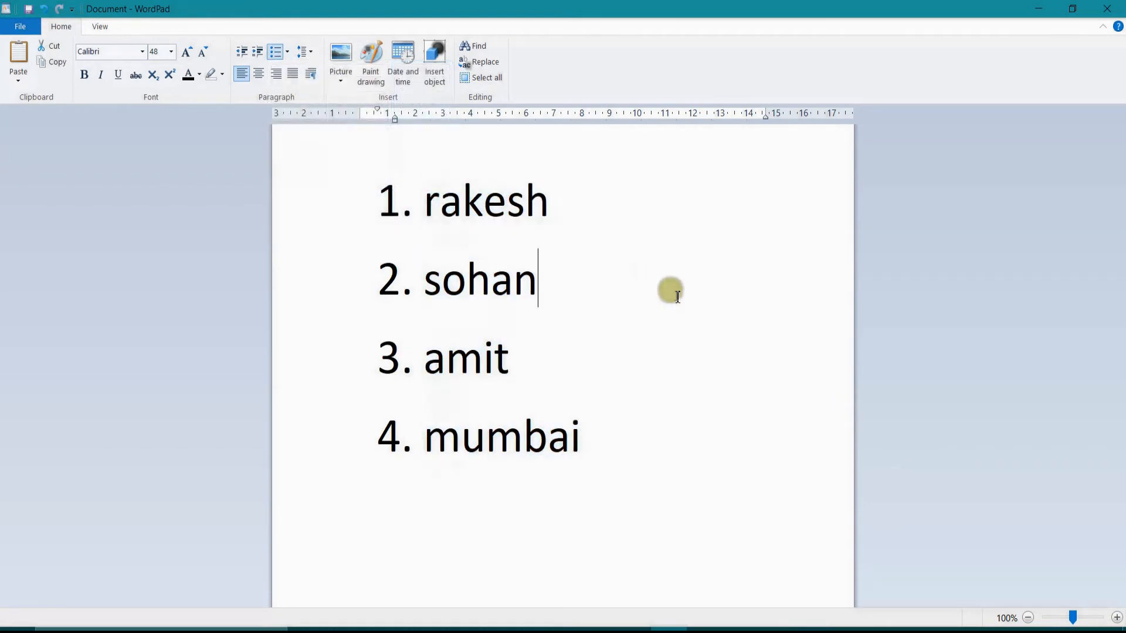
# Try line spacings of 1.0 and 2 on the first two list items
pyautogui.click(304, 52)
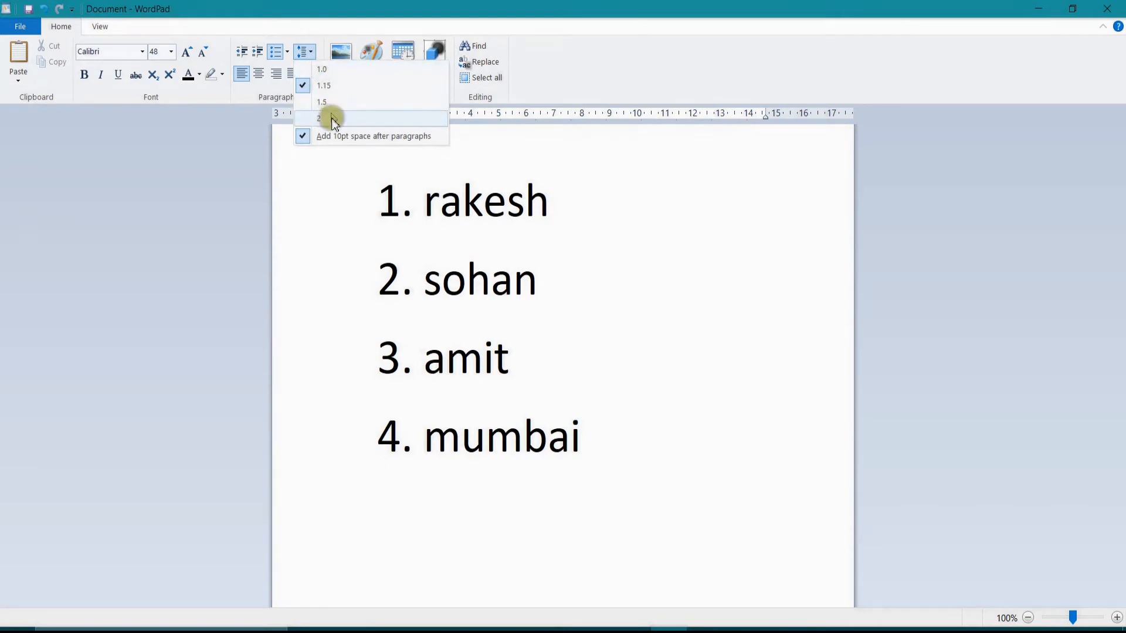
pyautogui.click(307, 59)
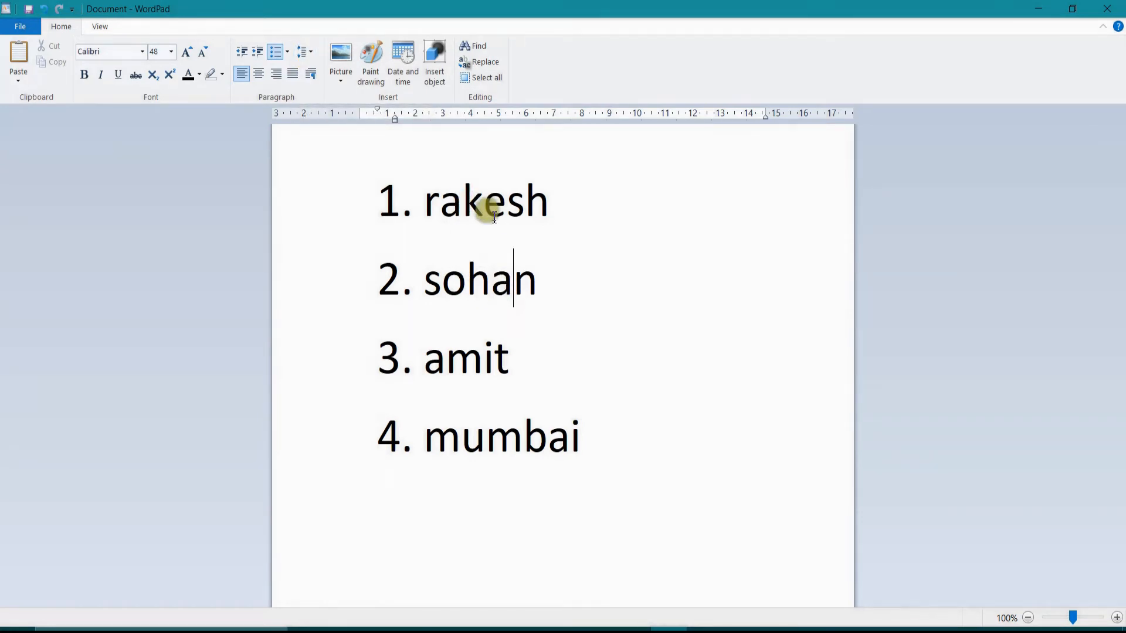
pyautogui.moveTo(556, 306); pyautogui.dragTo(450, 243)
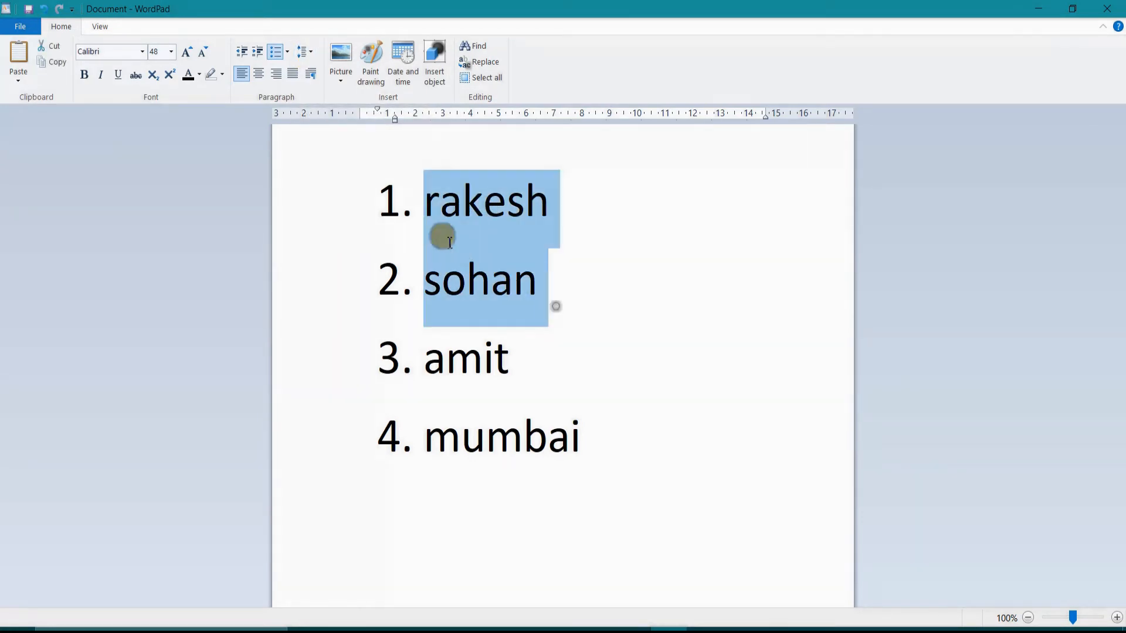
pyautogui.click(306, 52)
pyautogui.click(324, 70)
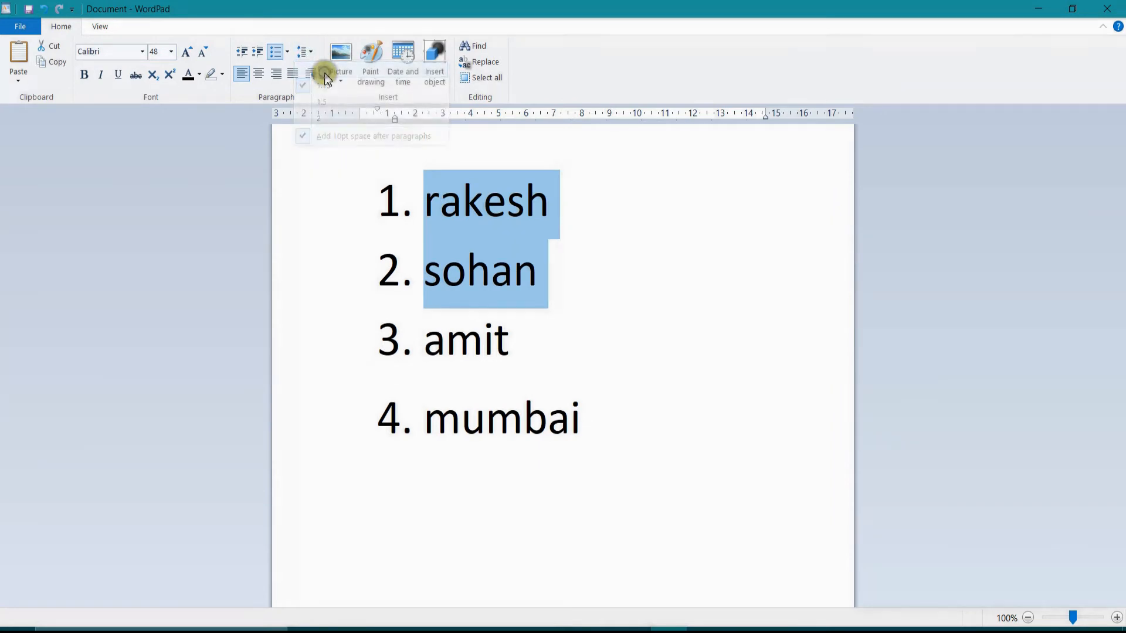
pyautogui.click(306, 52)
pyautogui.click(320, 118)
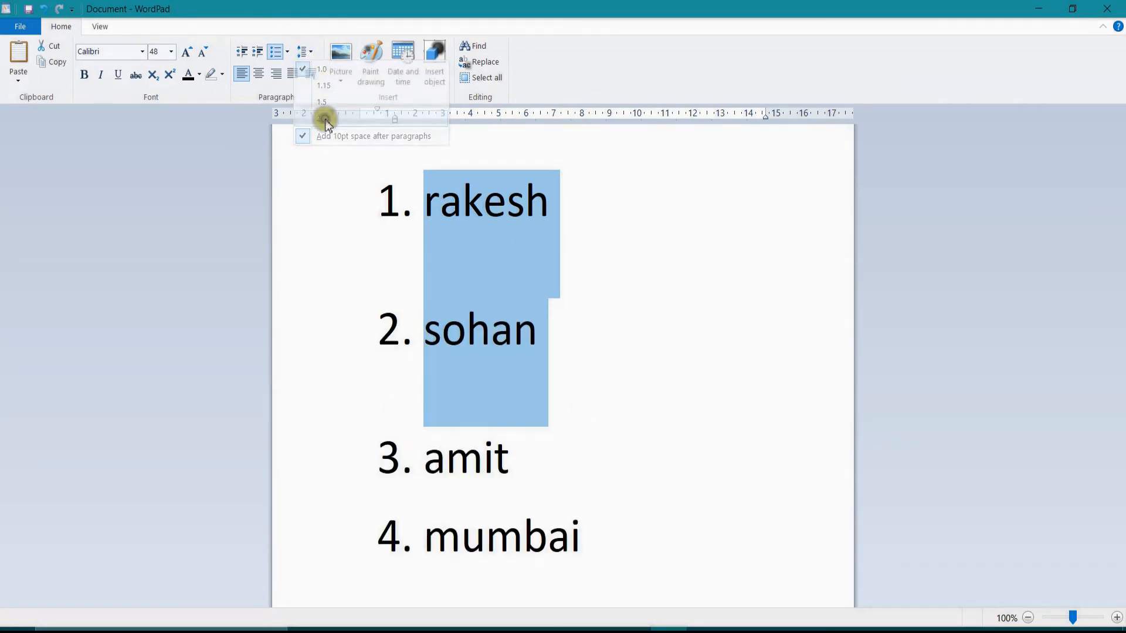
# Set the line spacing of the first two list items to 1.15
pyautogui.click(544, 307)
pyautogui.moveTo(545, 331); pyautogui.dragTo(466, 194)
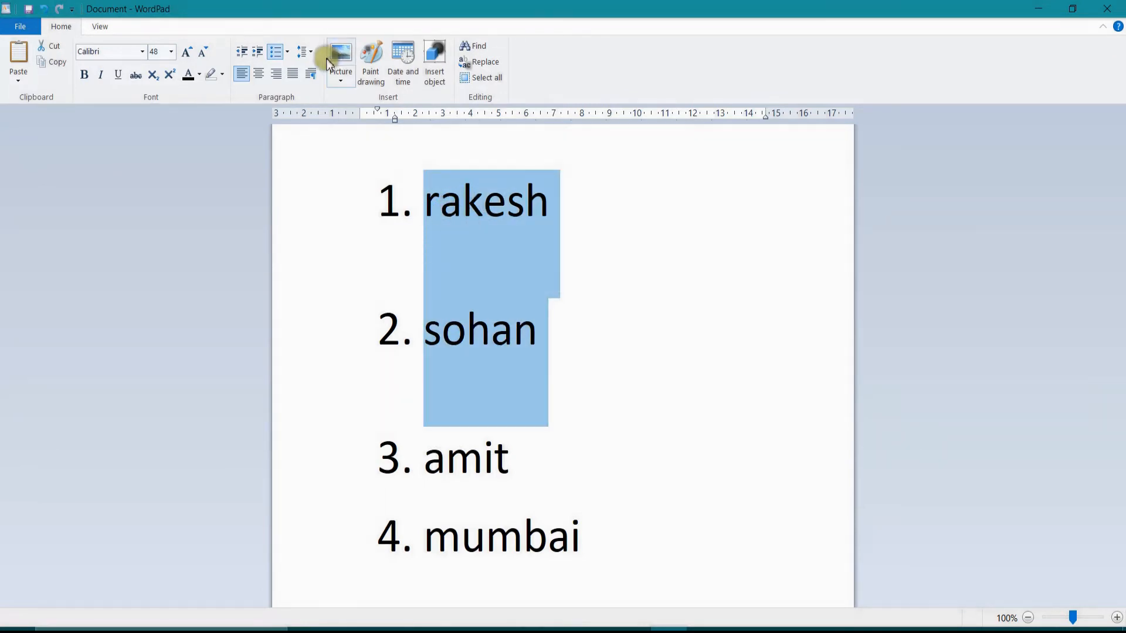
pyautogui.click(306, 52)
pyautogui.click(541, 279)
pyautogui.click(609, 333)
pyautogui.moveTo(528, 349); pyautogui.dragTo(364, 151)
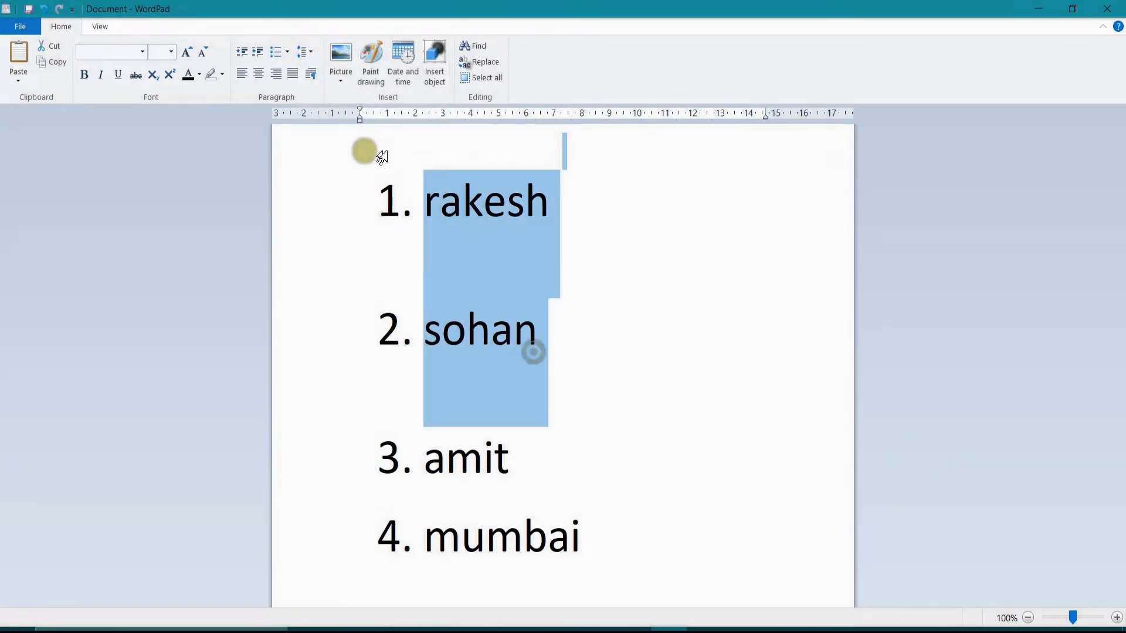
pyautogui.click(306, 52)
pyautogui.click(329, 97)
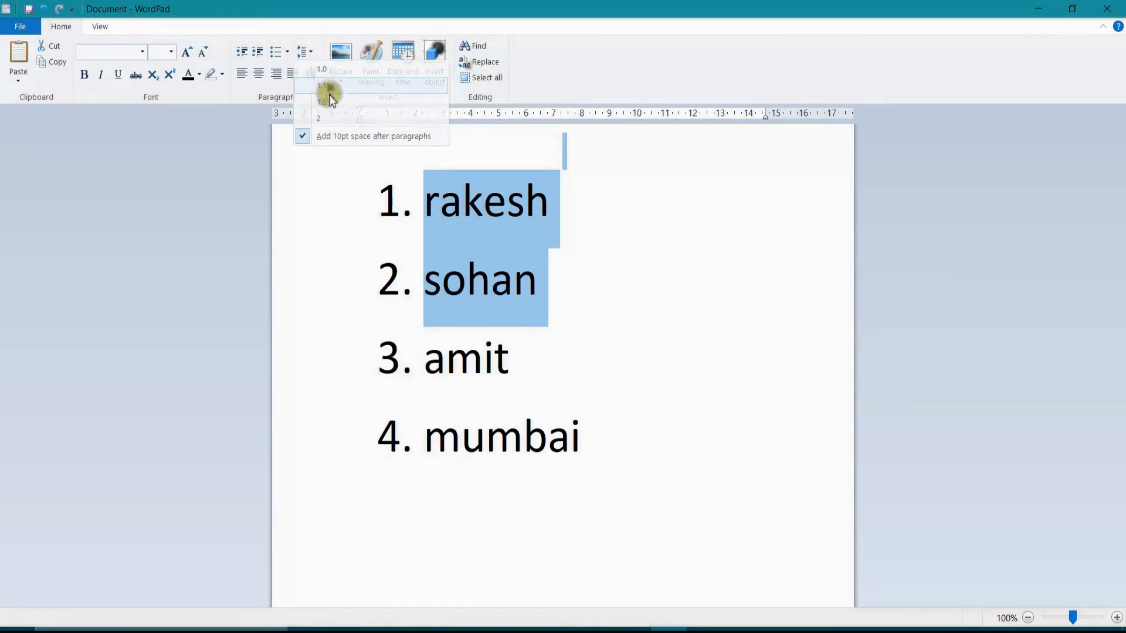
pyautogui.click(653, 271)
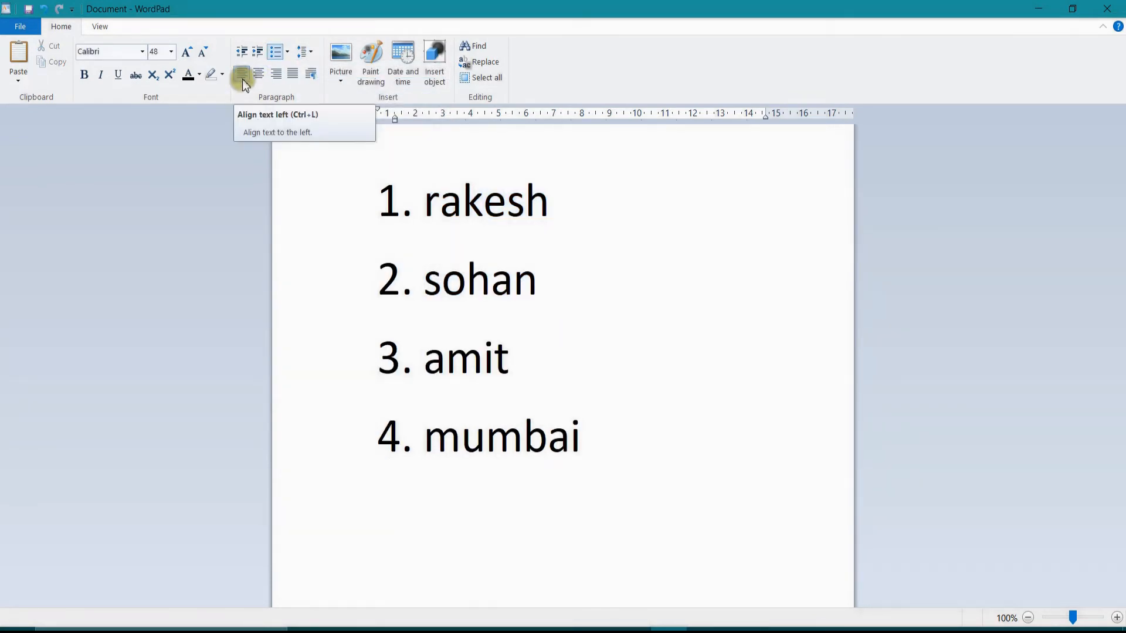
# Try center and right alignment on the whole list and set it to justified
pyautogui.click(596, 231)
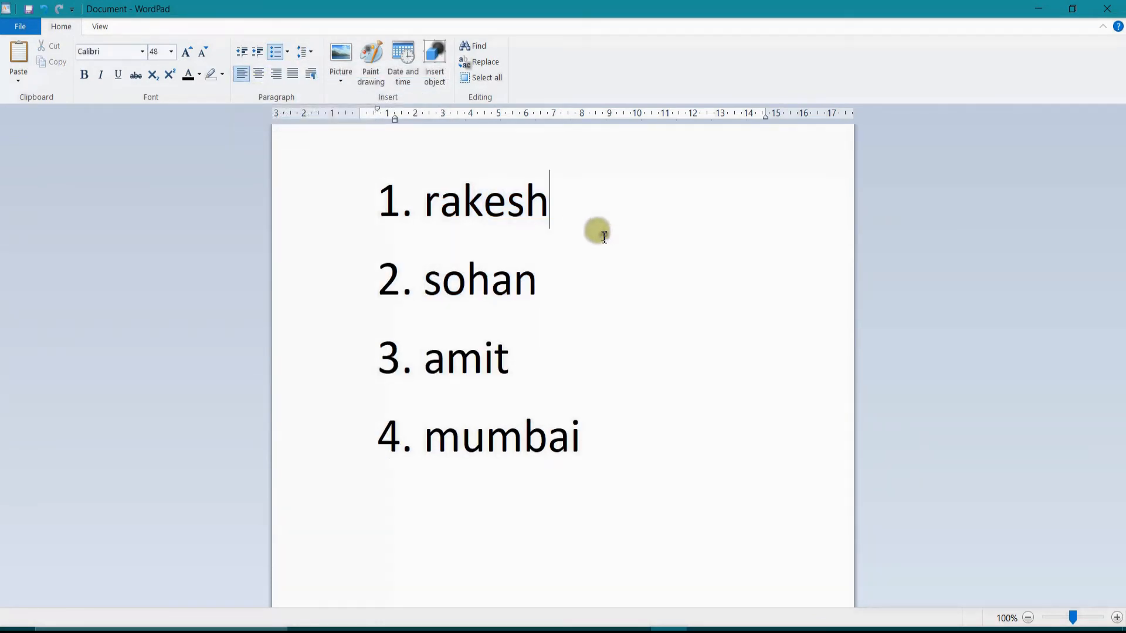
pyautogui.hotkey('ctrl', 'a')
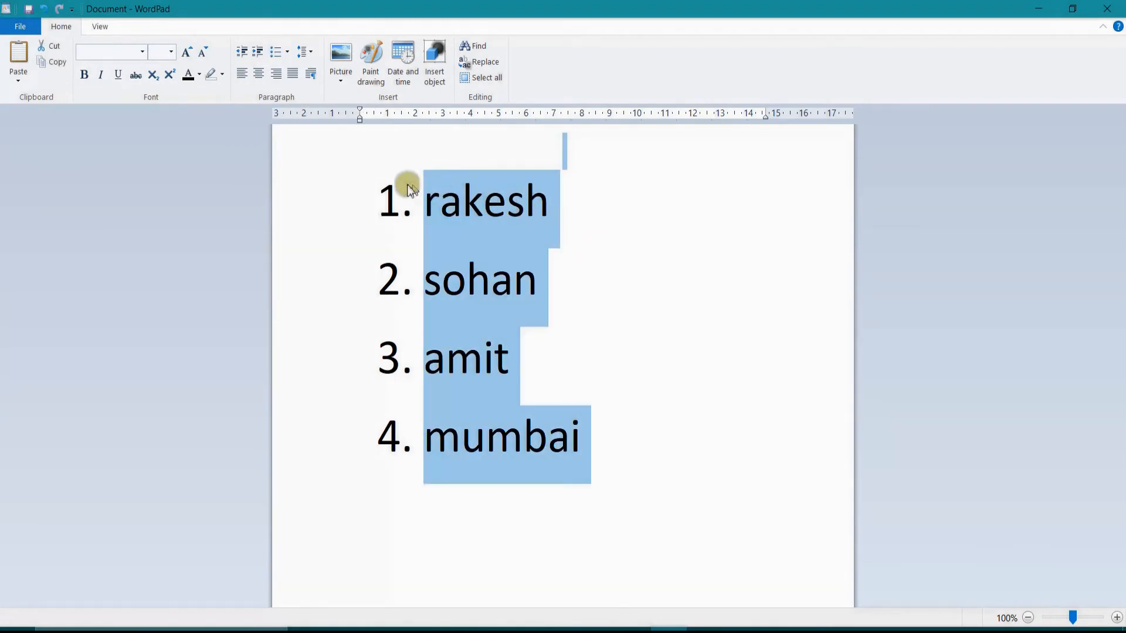
pyautogui.click(259, 74)
pyautogui.click(277, 77)
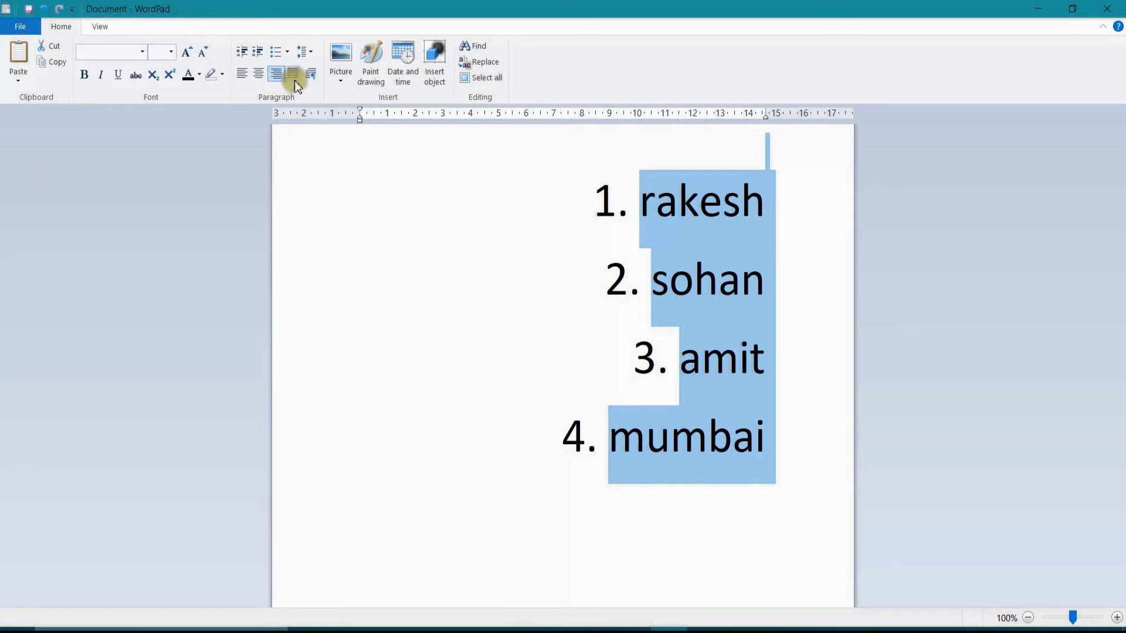
pyautogui.click(295, 83)
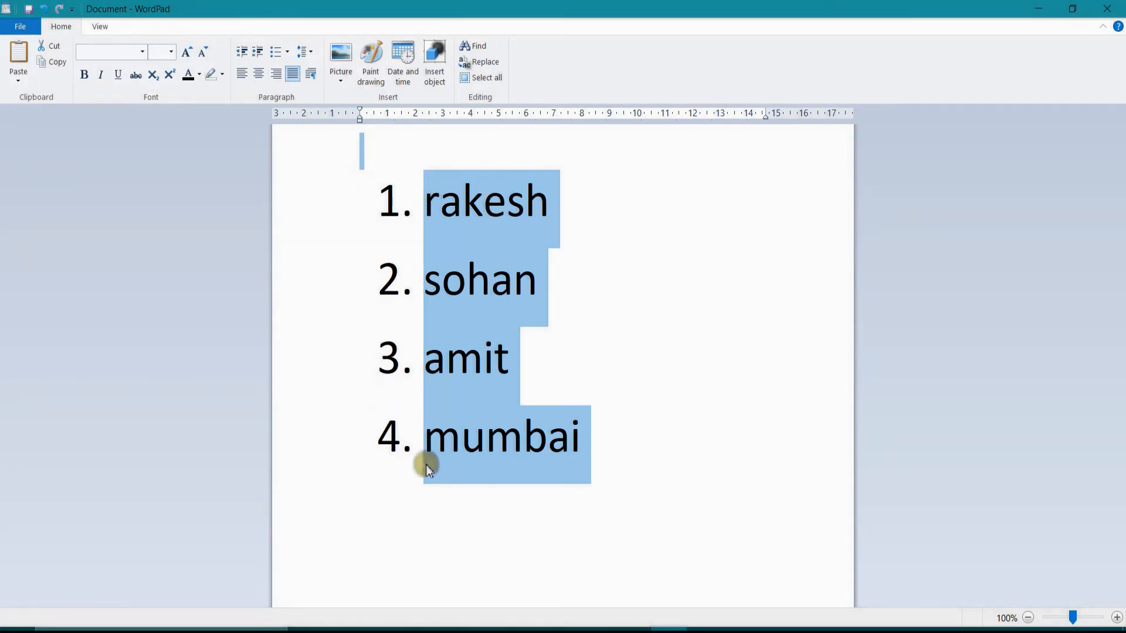
pyautogui.click(567, 202)
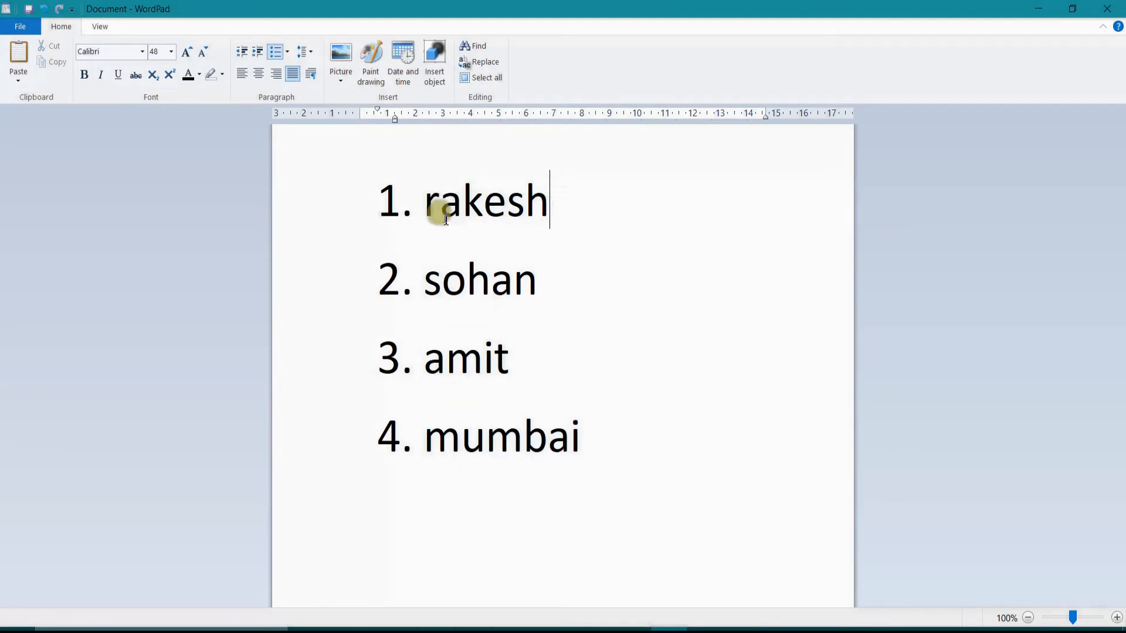
# Set the list's left indentation to 05 in the paragraph settings and move its indent marker back to the page's left margin
pyautogui.moveTo(563, 194); pyautogui.dragTo(553, 305)
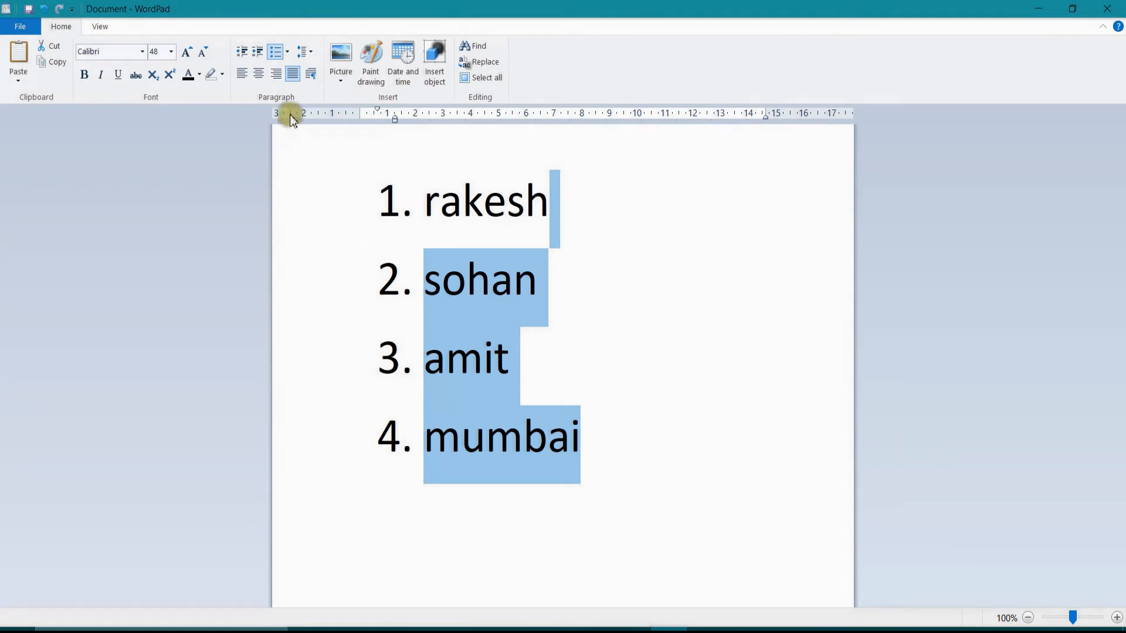
pyautogui.click(293, 74)
pyautogui.click(311, 73)
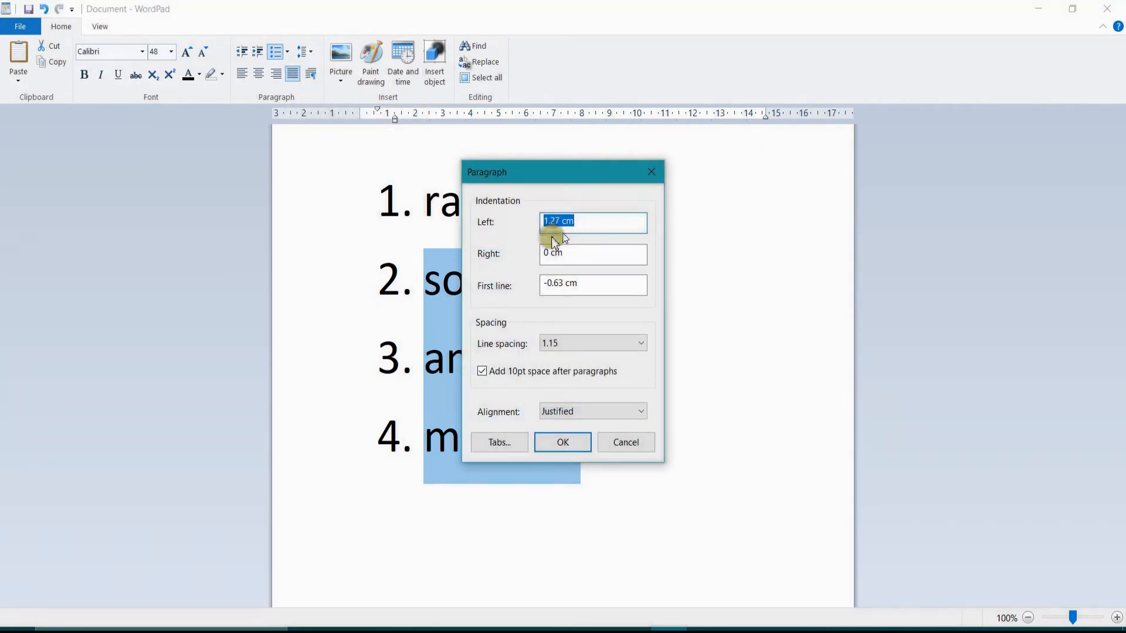
pyautogui.write('05')
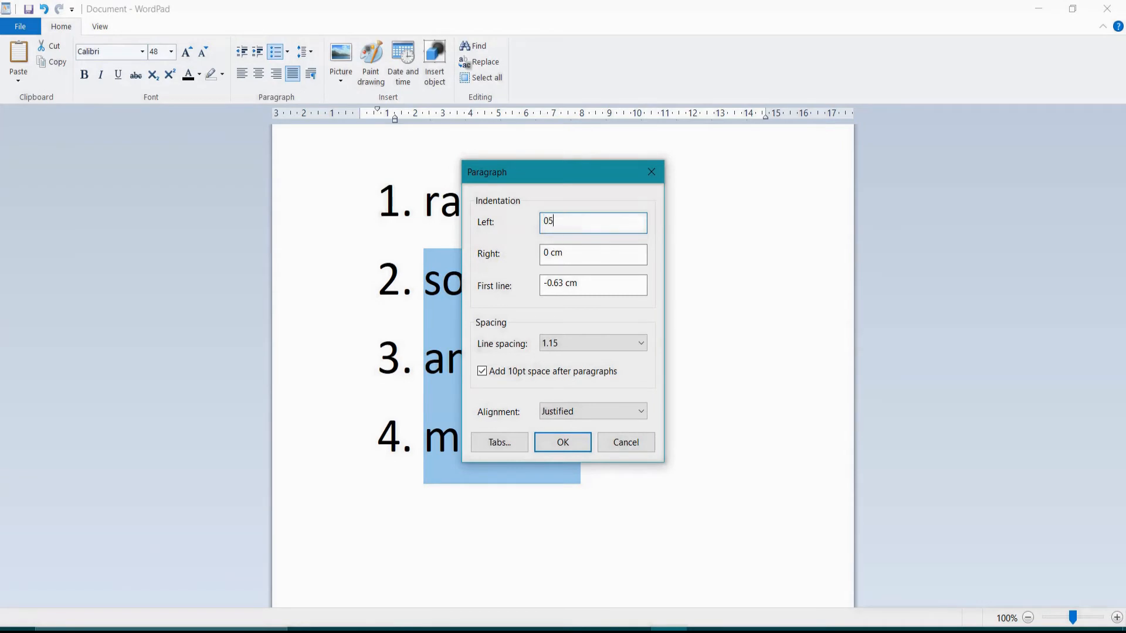
pyautogui.click(563, 442)
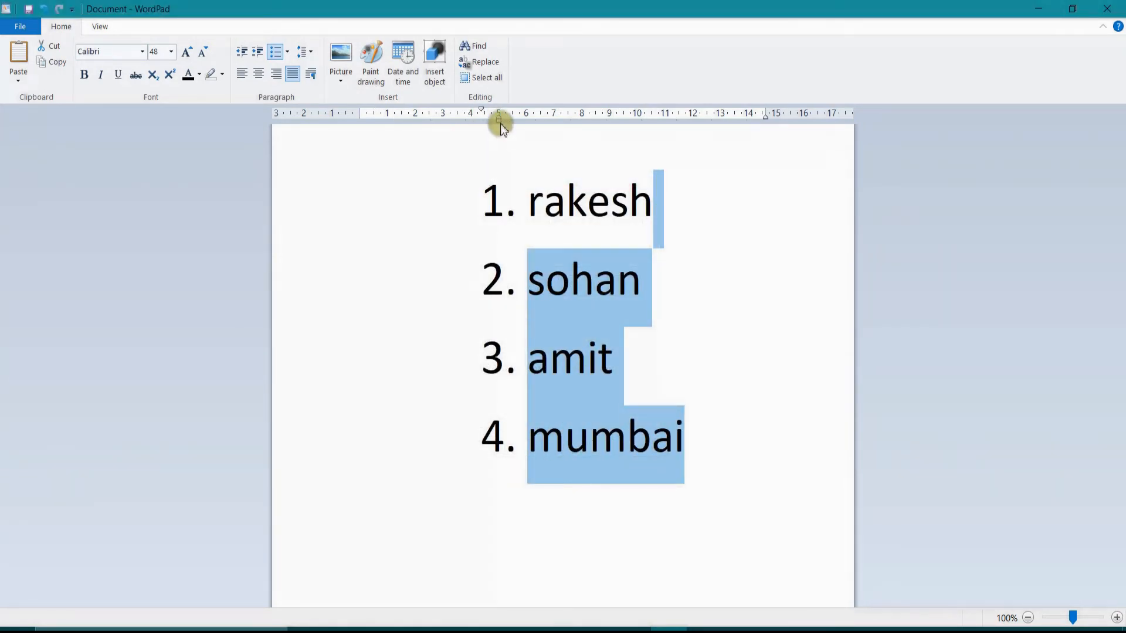
pyautogui.moveTo(498, 119)
pyautogui.mouseDown()
pyautogui.moveTo(343, 134)
pyautogui.moveTo(292, 126)
pyautogui.mouseUp()
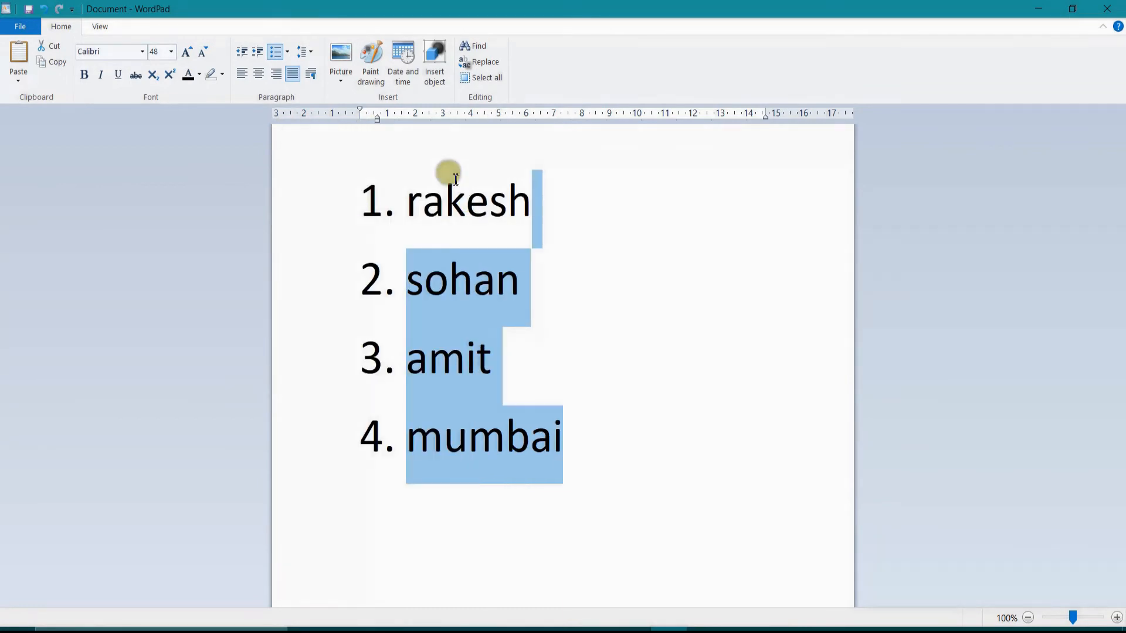
# Examine the alignment choices and tab stop settings in the paragraph settings, and close them without changes
pyautogui.click(309, 74)
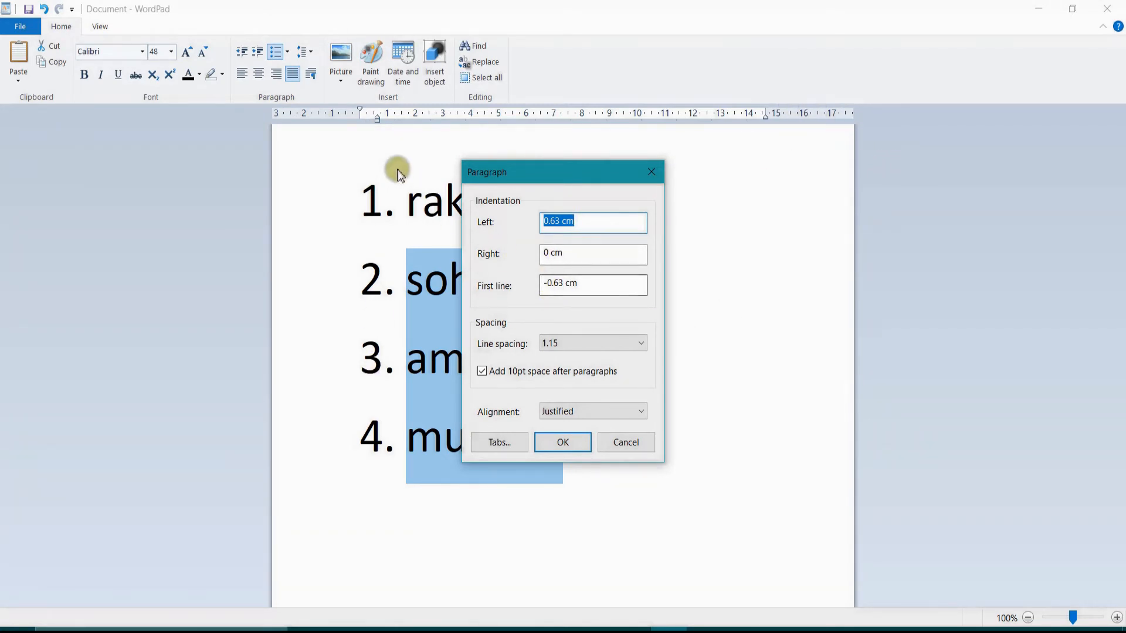
pyautogui.click(577, 409)
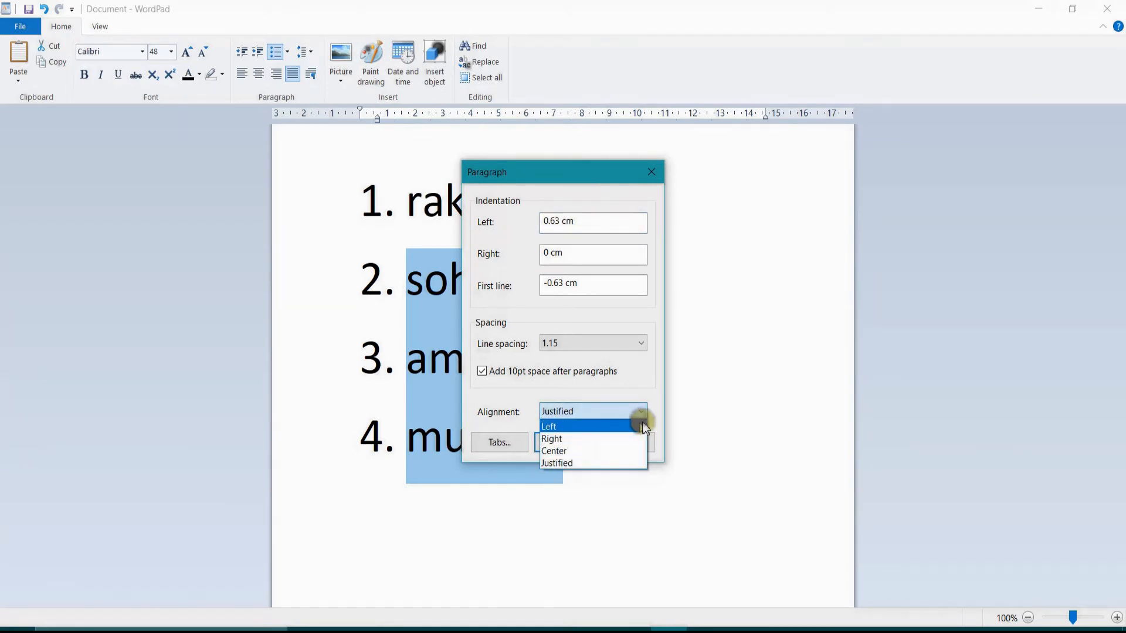
pyautogui.click(505, 447)
pyautogui.click(503, 446)
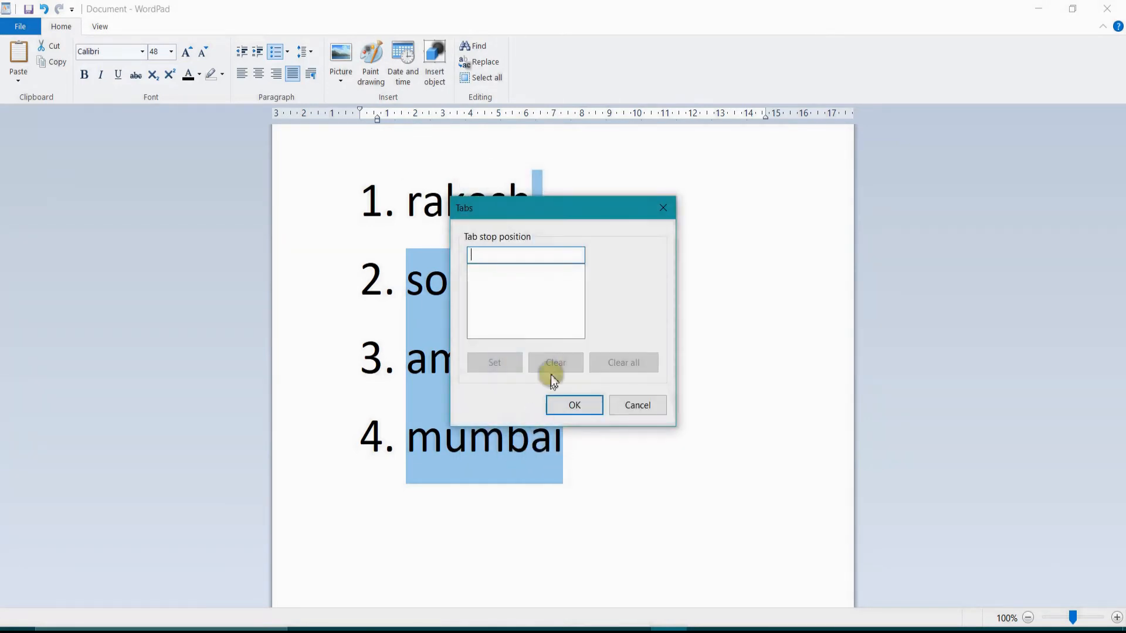
pyautogui.click(663, 207)
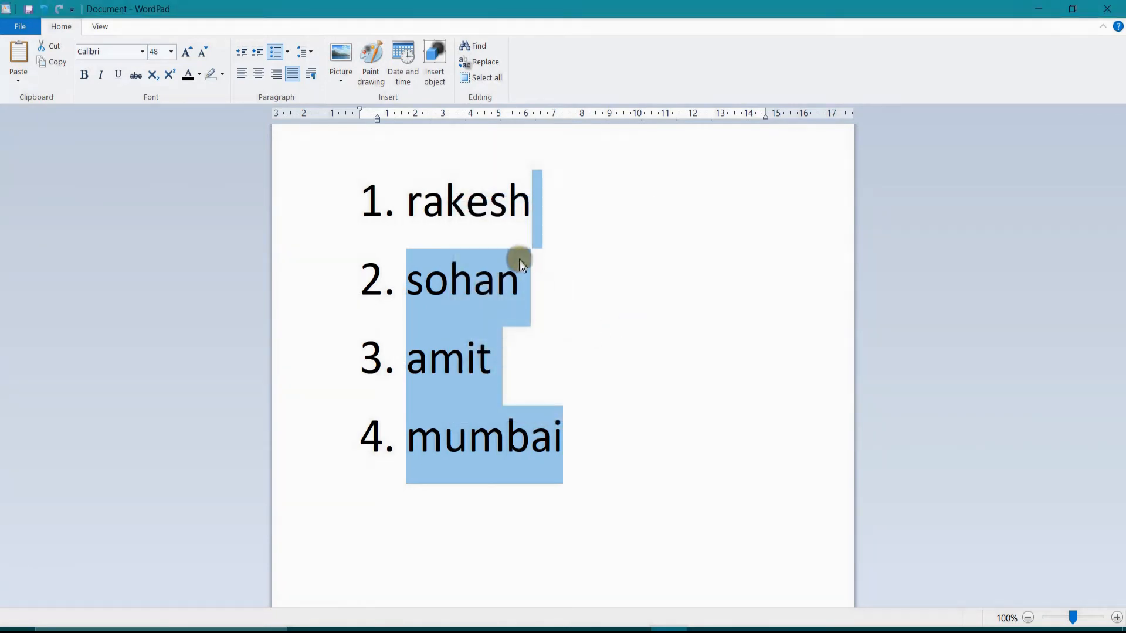
pyautogui.click(556, 272)
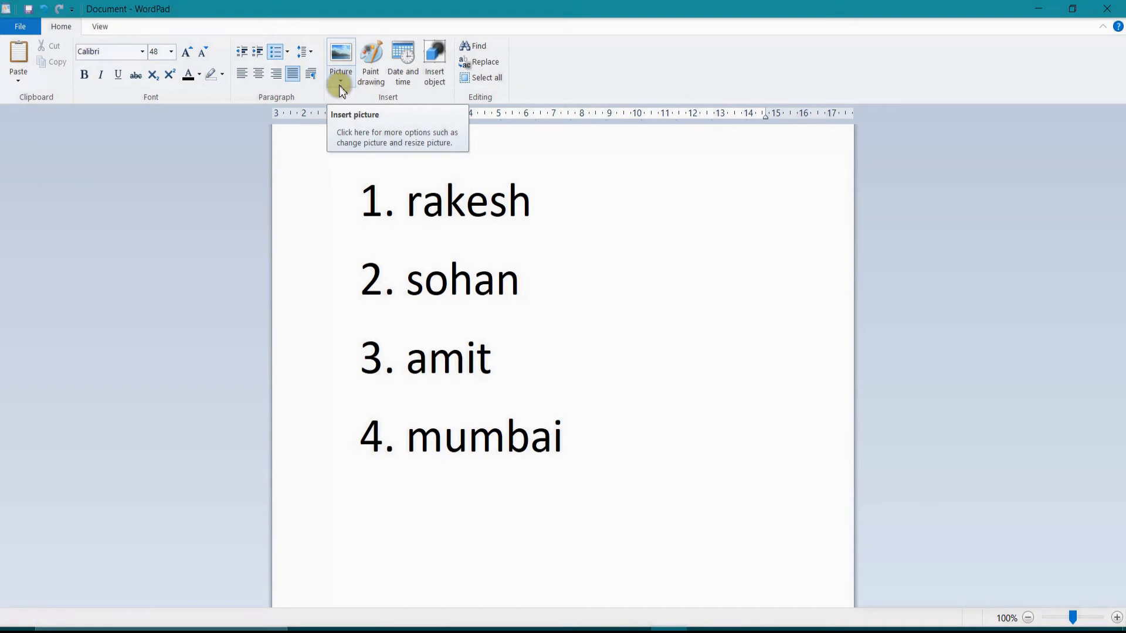
# Replace the numbered list with the maxresdefault picture from the Desktop folder and shrink it to about 6 cm wide
pyautogui.moveTo(610, 449); pyautogui.dragTo(381, 114)
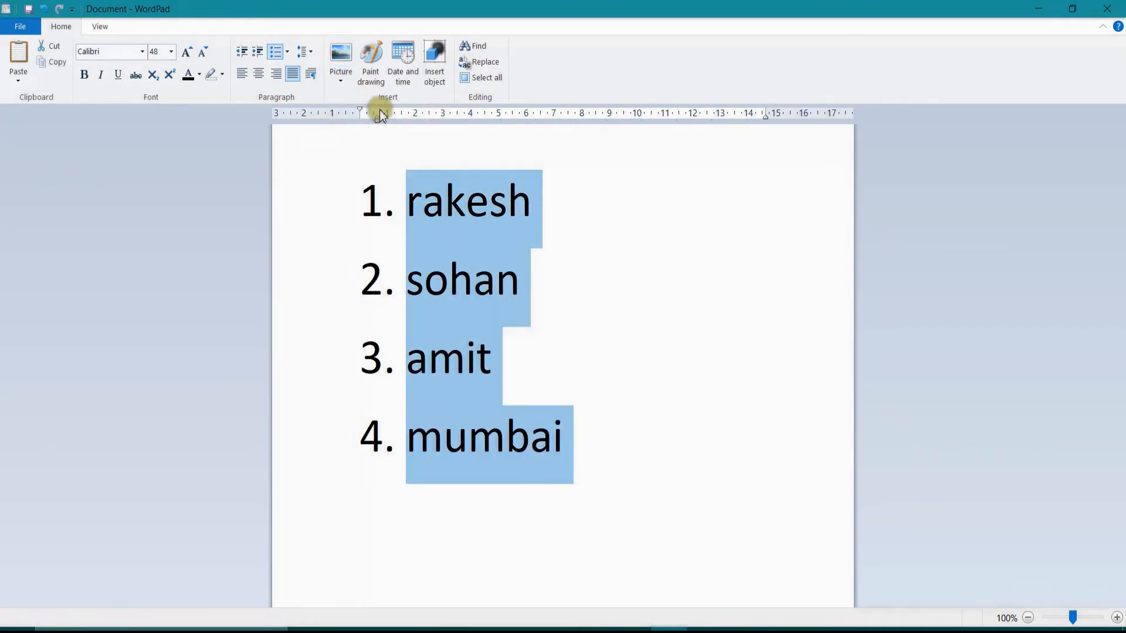
pyautogui.press('Delete')
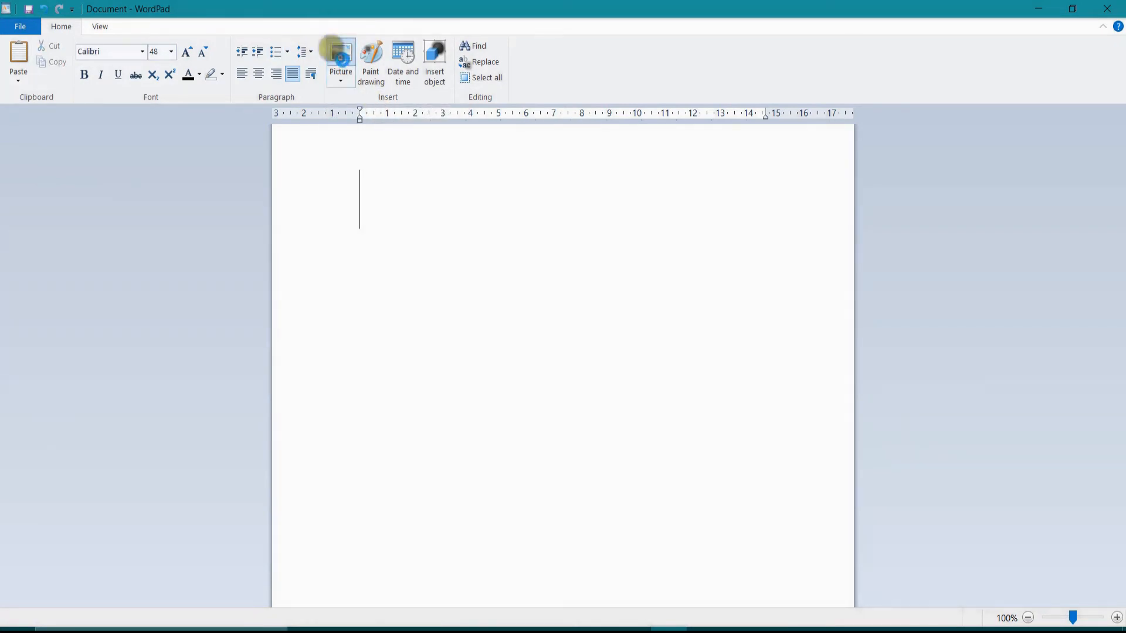
pyautogui.click(337, 52)
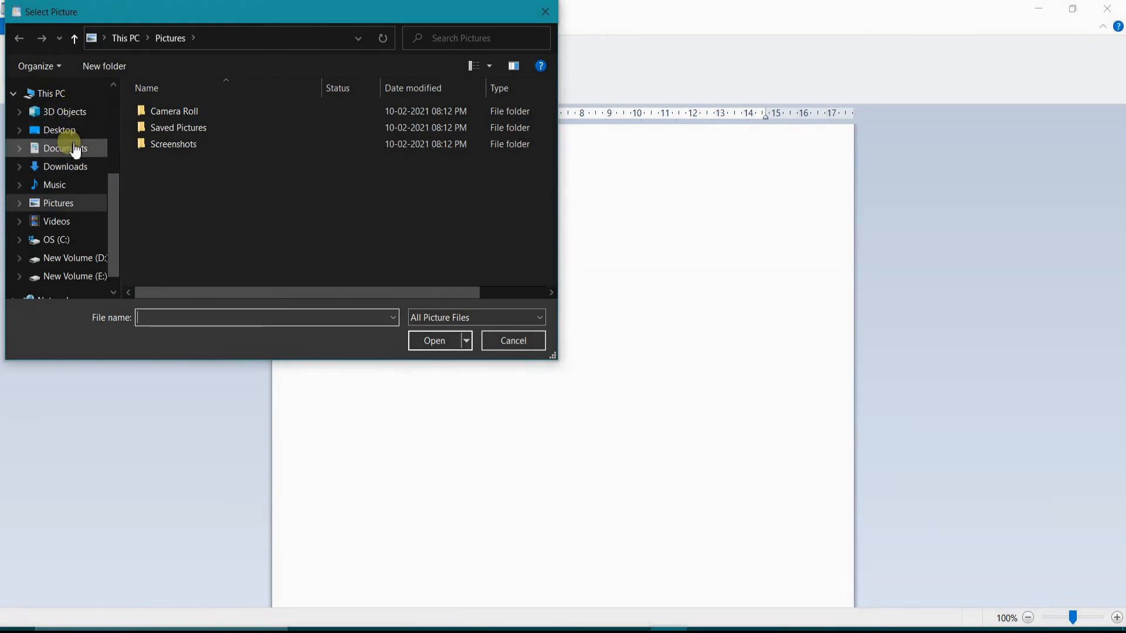
pyautogui.click(69, 130)
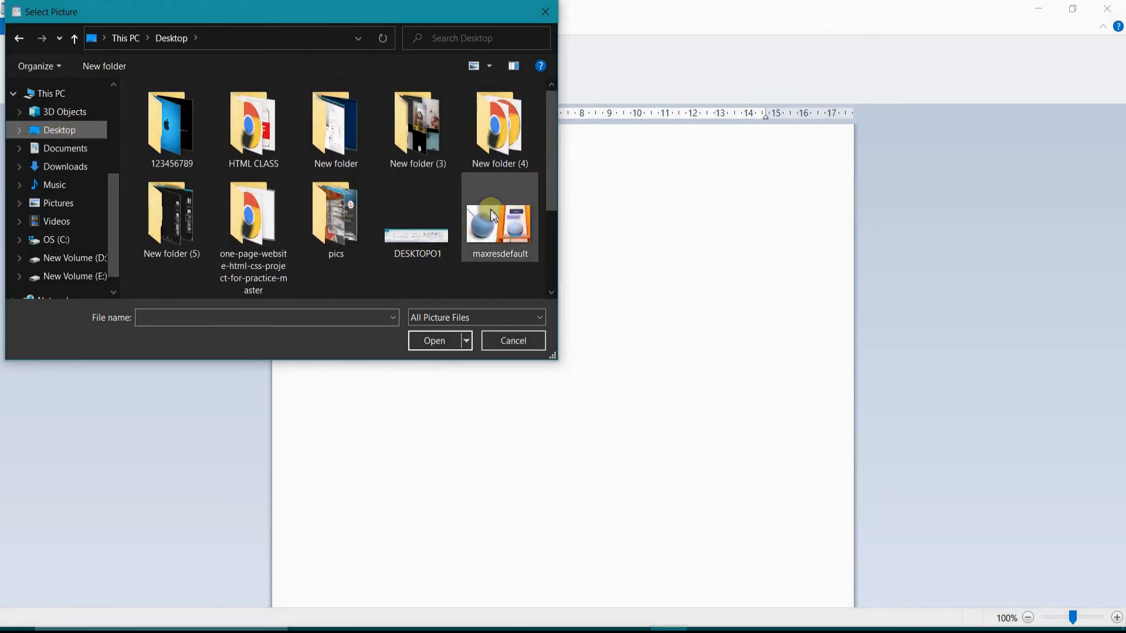
pyautogui.scroll(-3, 495, 216)
pyautogui.click(497, 128)
pyautogui.click(433, 319)
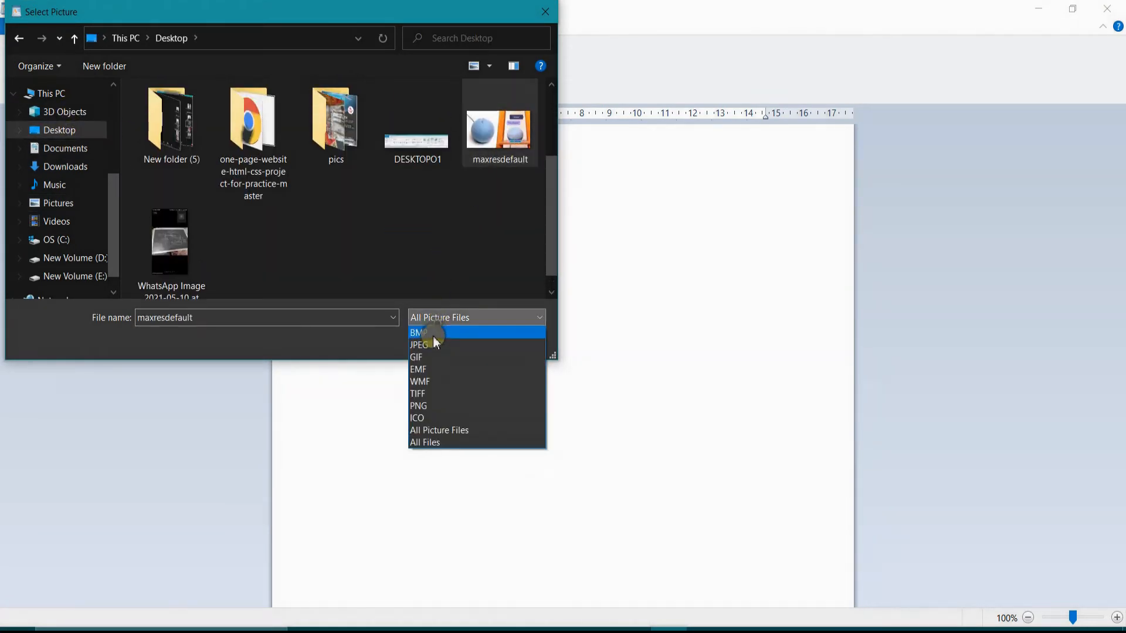
pyautogui.click(458, 333)
pyautogui.click(445, 343)
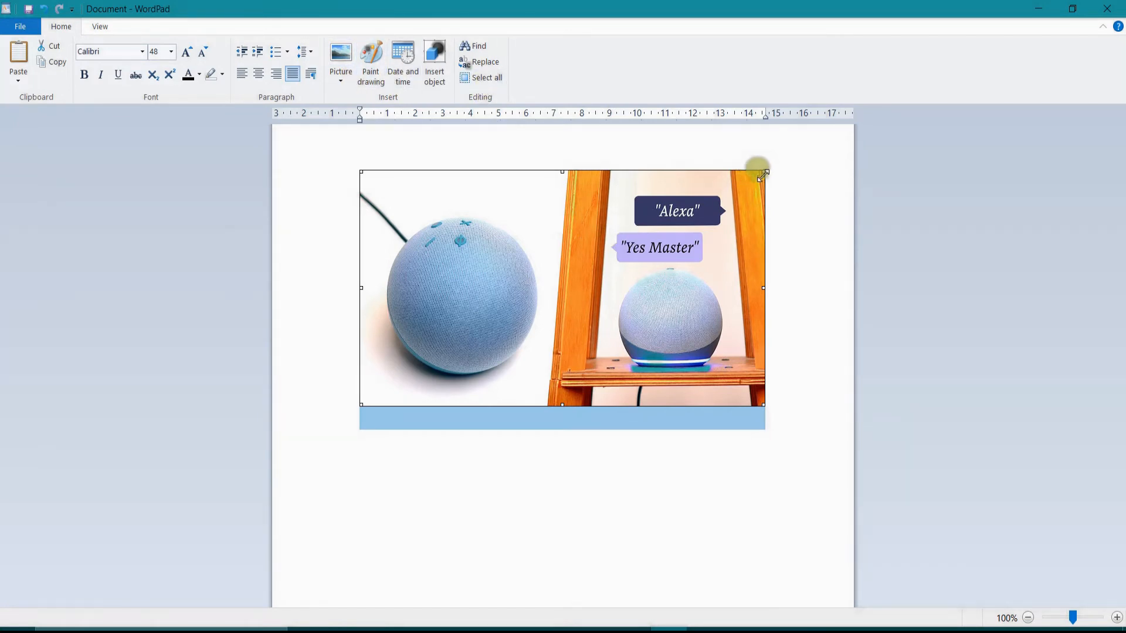
pyautogui.moveTo(763, 174); pyautogui.dragTo(434, 218)
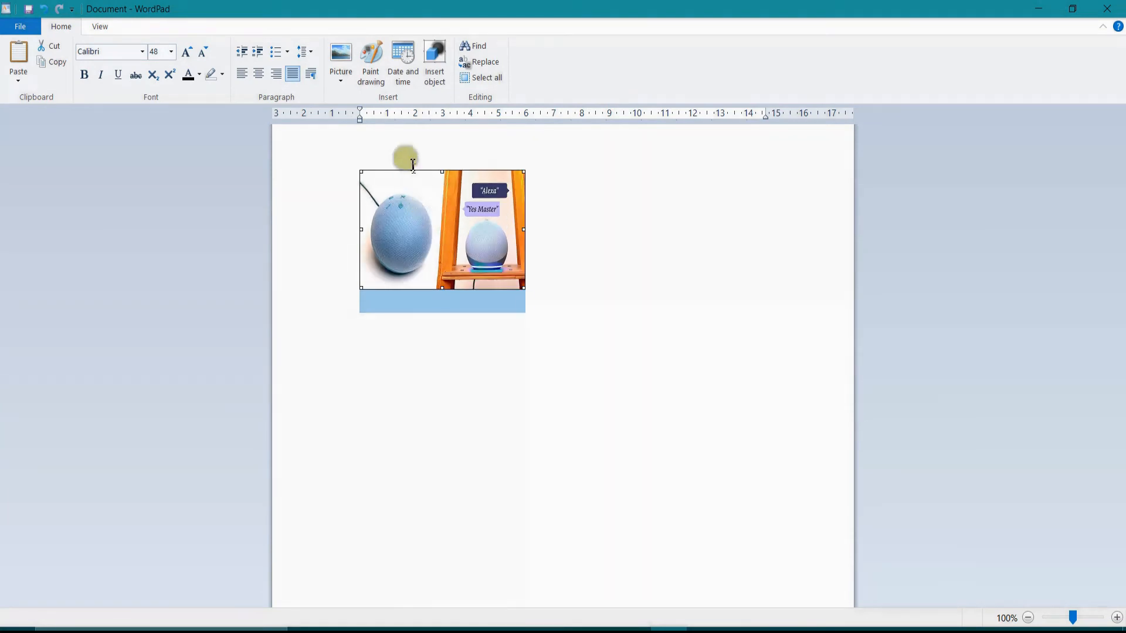
pyautogui.click(340, 56)
pyautogui.click(417, 246)
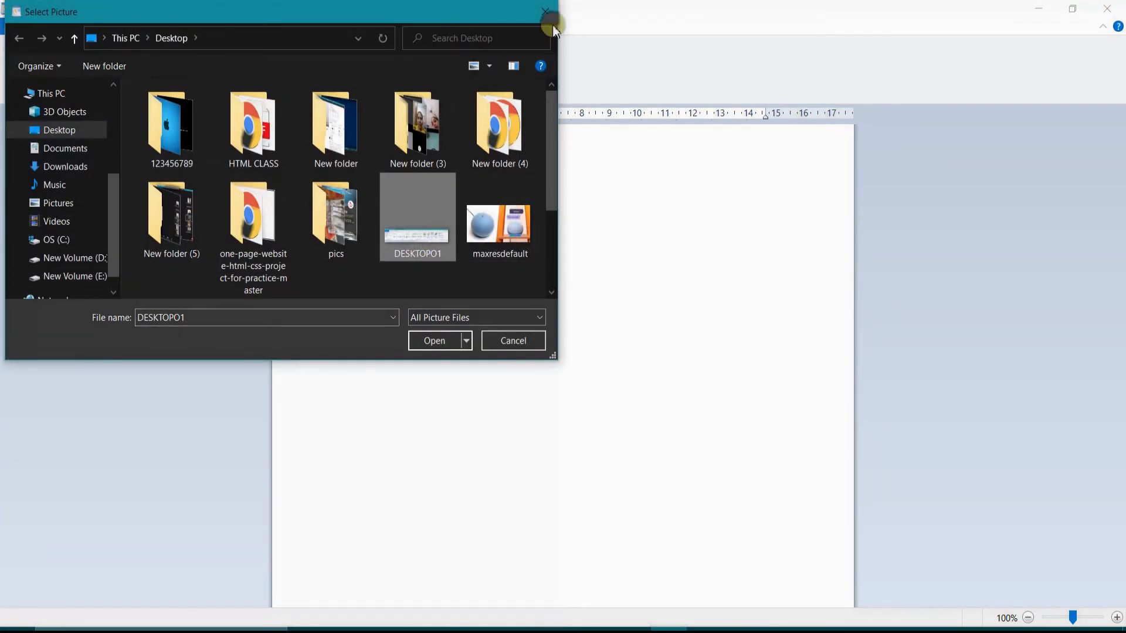
pyautogui.click(546, 18)
# Enlarge the picture with the resize picture option and stretch its lower corner until it is about 9.6 cm wide
pyautogui.click(534, 259)
pyautogui.click(466, 230)
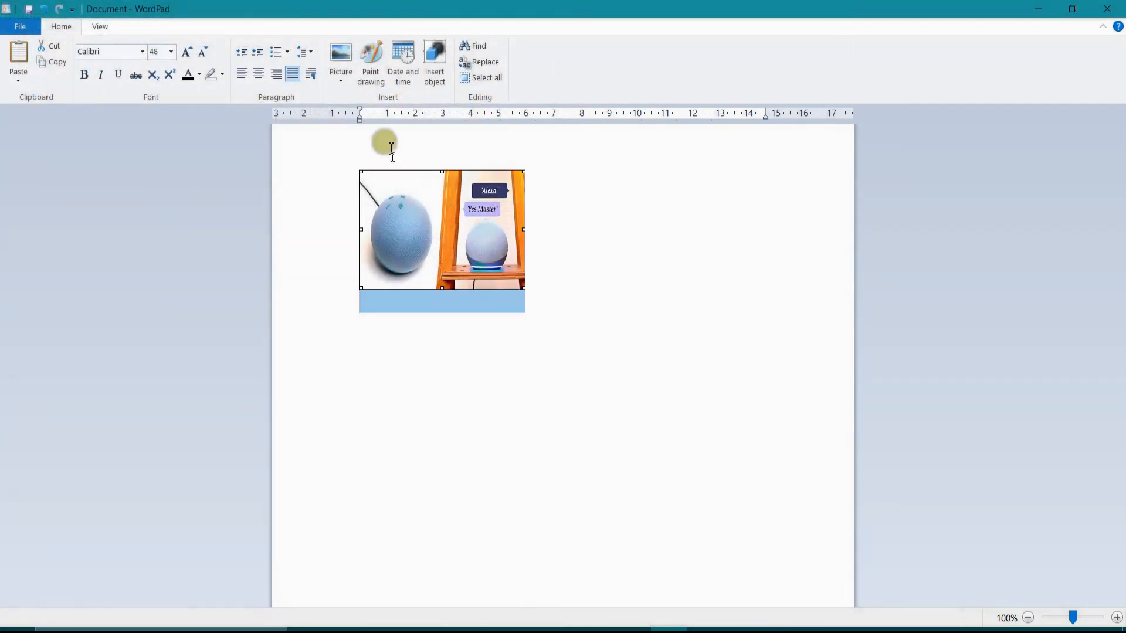
pyautogui.click(340, 78)
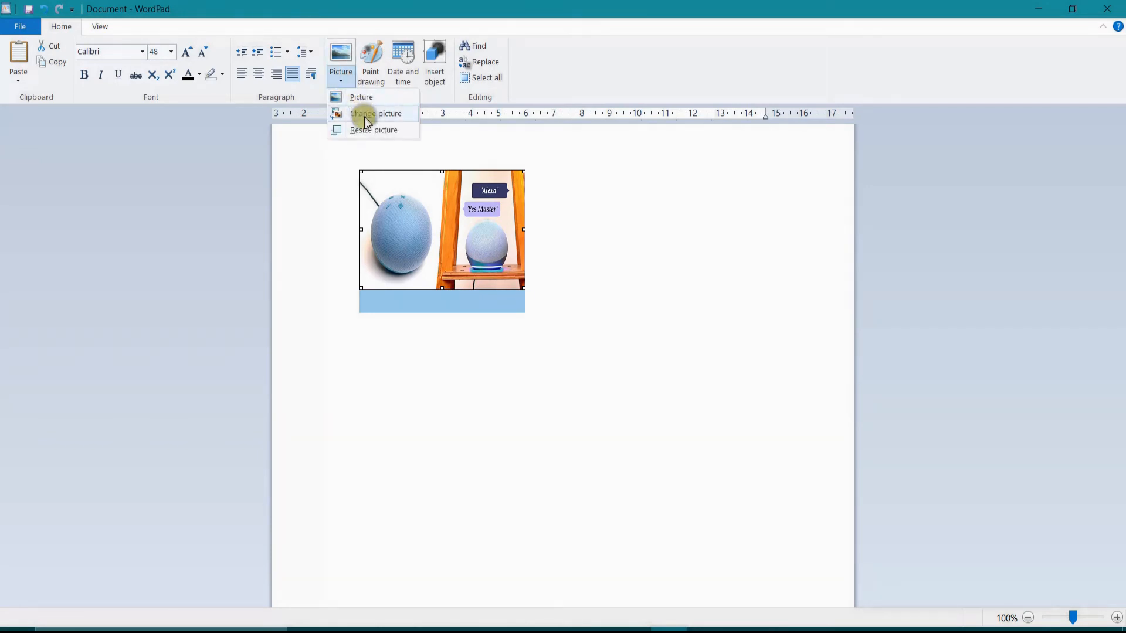
pyautogui.click(363, 130)
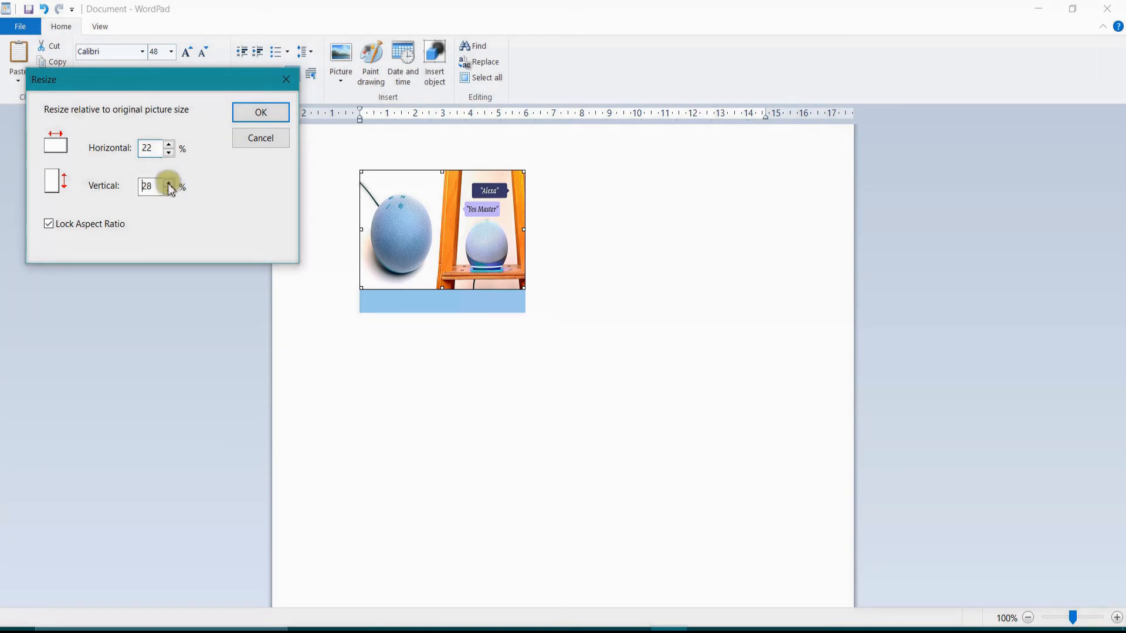
pyautogui.click(261, 113)
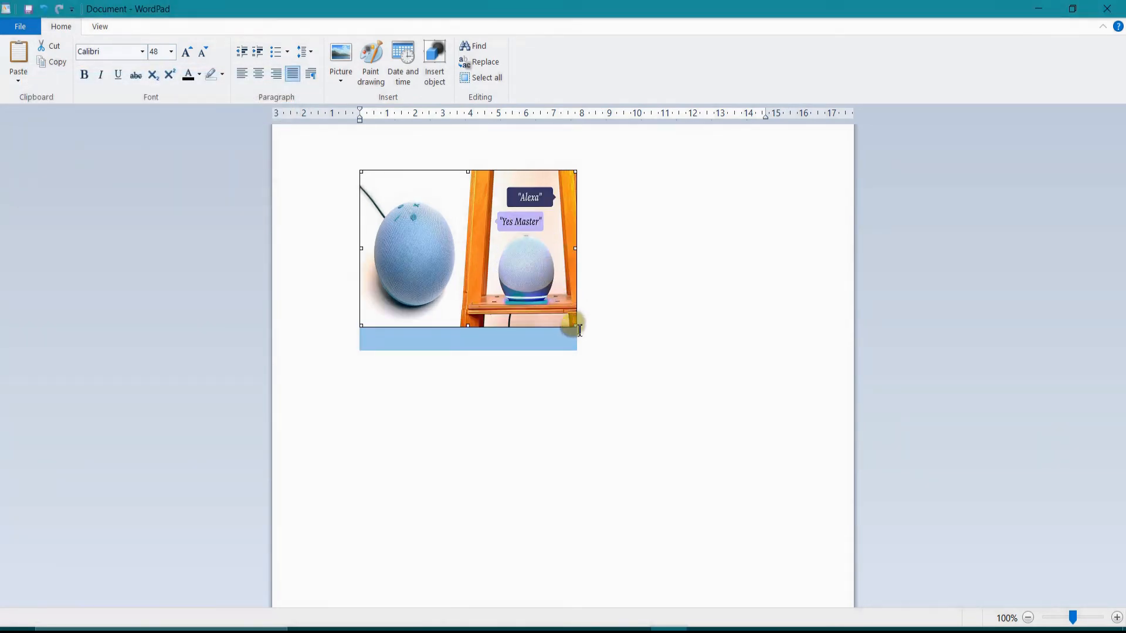
pyautogui.moveTo(571, 323); pyautogui.dragTo(625, 365)
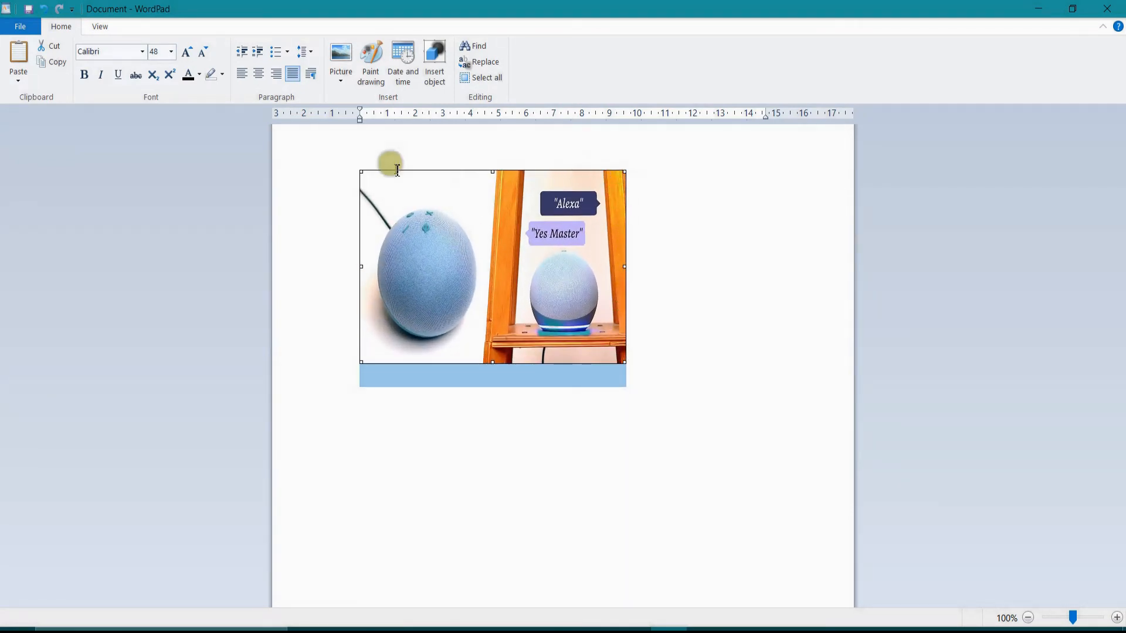
pyautogui.click(342, 85)
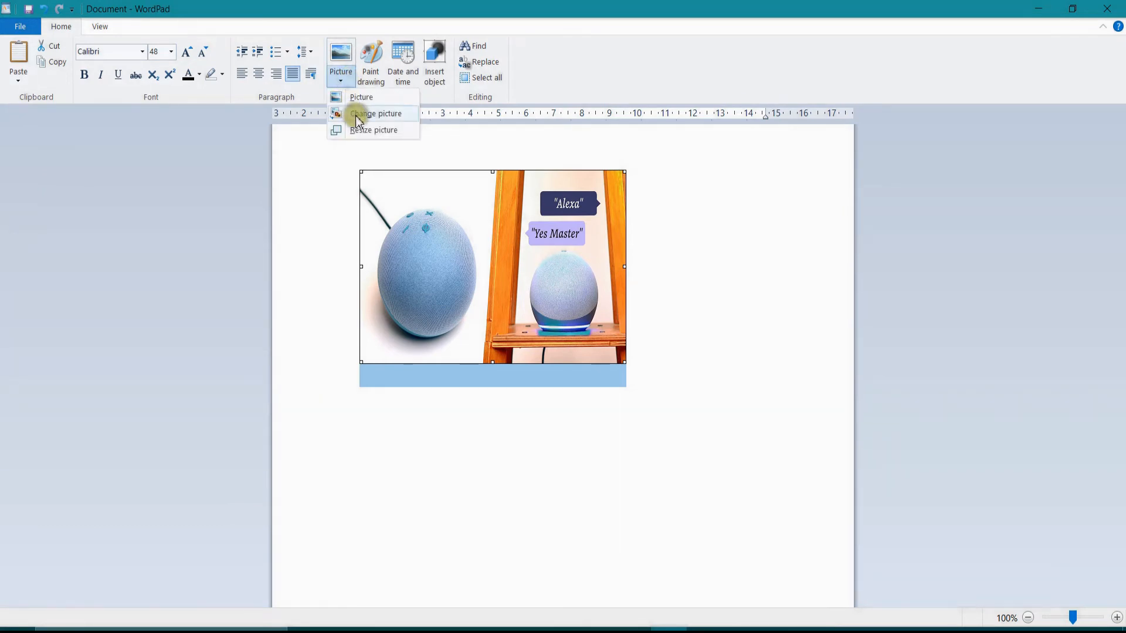
pyautogui.click(360, 100)
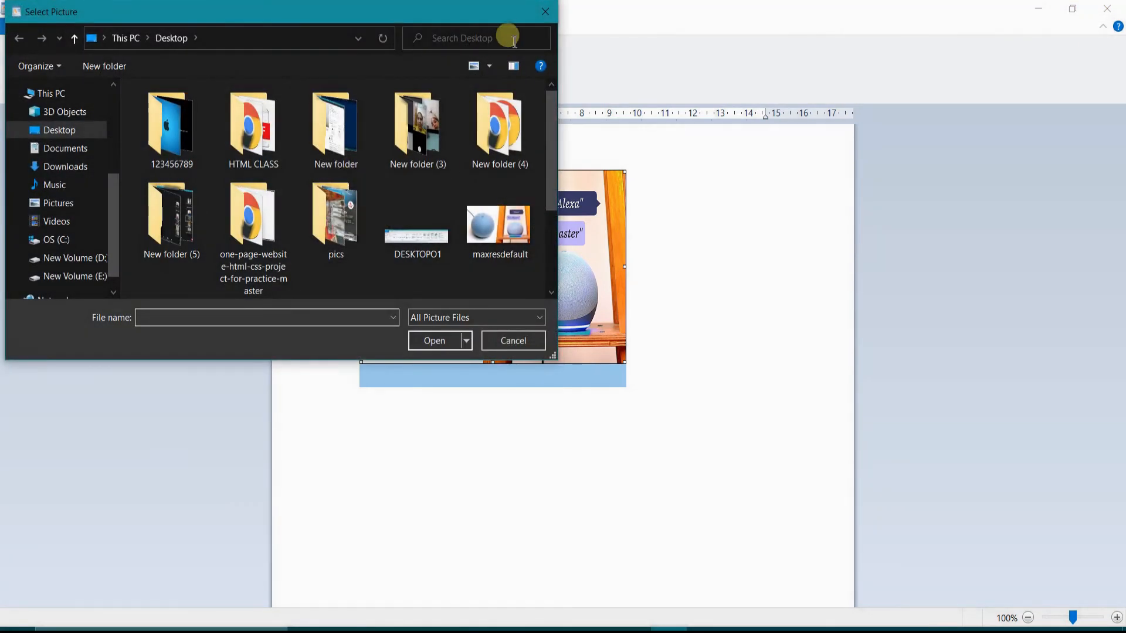
pyautogui.click(545, 13)
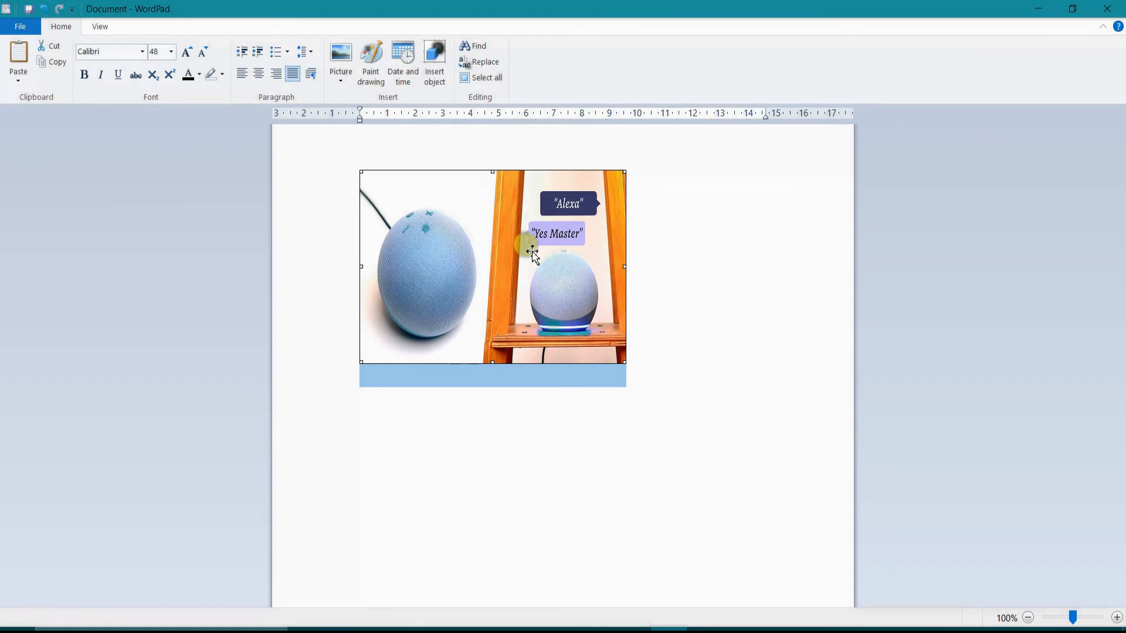
# Delete the picture and insert a Paint drawing with a freehand winding outline on a canvas enlarged to 733 × 427 px
pyautogui.press('Delete')
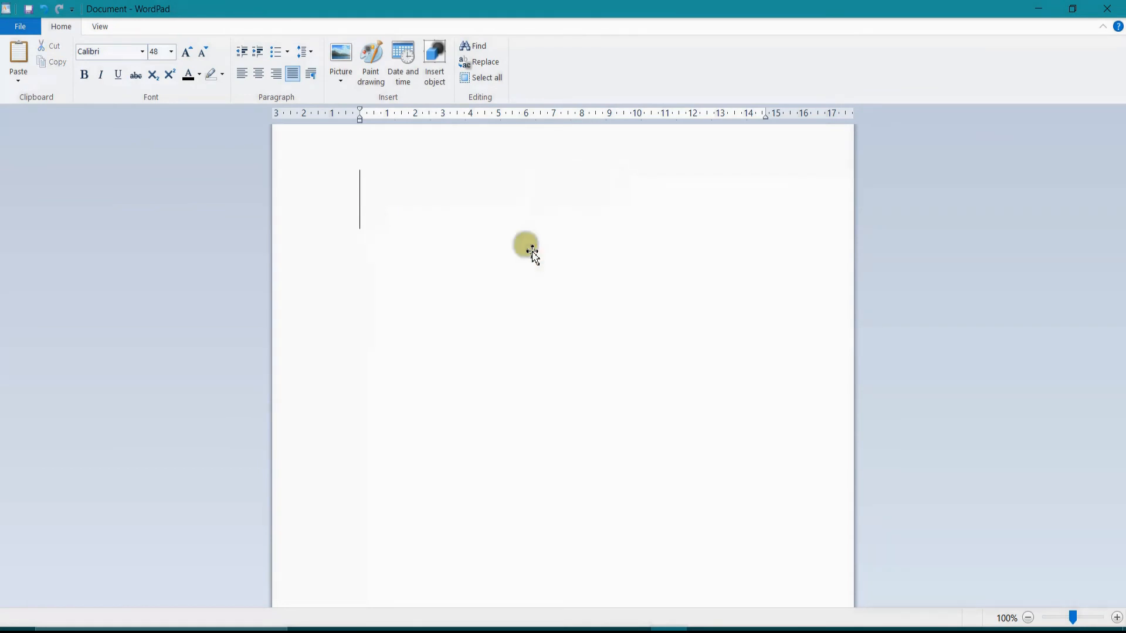
pyautogui.click(372, 77)
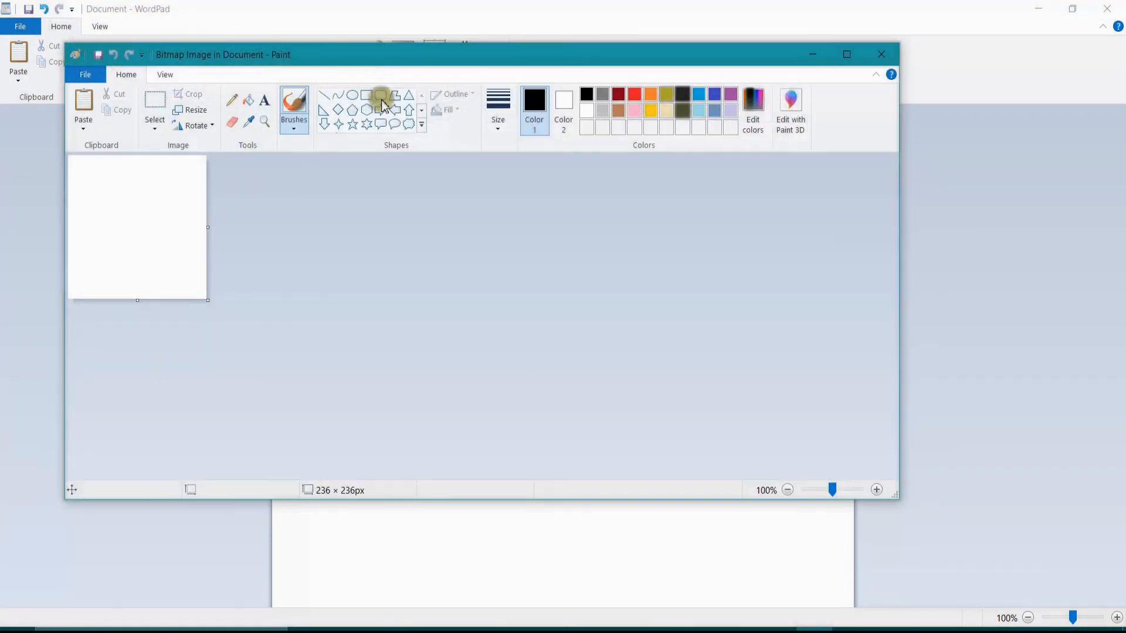
pyautogui.moveTo(207, 300)
pyautogui.mouseDown()
pyautogui.moveTo(415, 359)
pyautogui.moveTo(498, 416)
pyautogui.mouseUp()
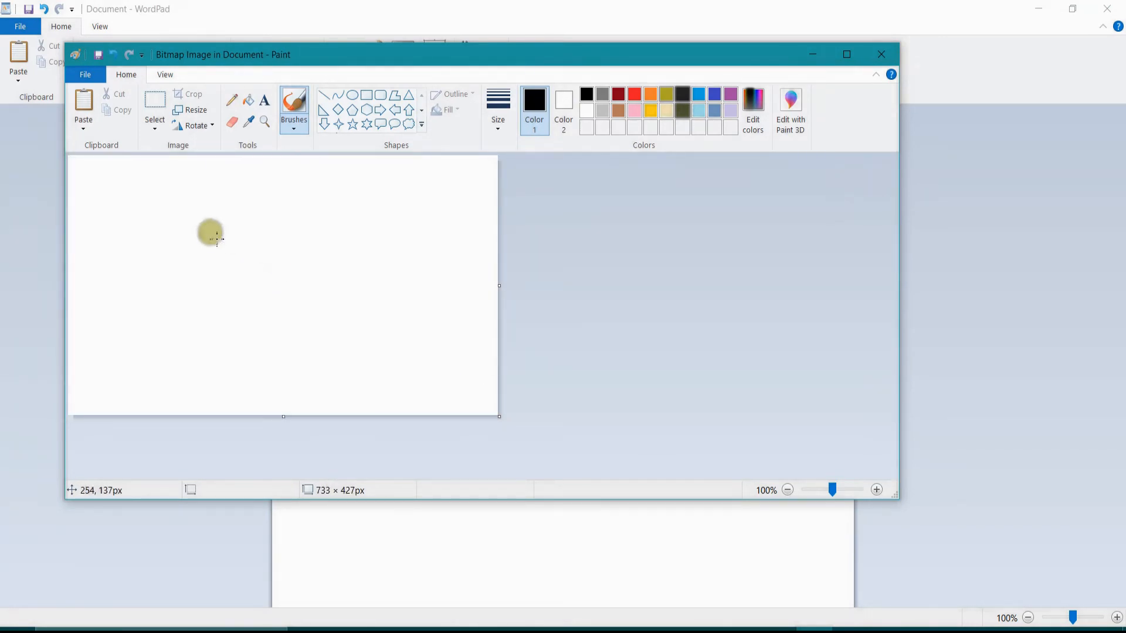
pyautogui.moveTo(139, 237)
pyautogui.mouseDown()
pyautogui.moveTo(144, 315)
pyautogui.moveTo(140, 237)
pyautogui.moveTo(280, 182)
pyautogui.moveTo(358, 187)
pyautogui.moveTo(343, 223)
pyautogui.moveTo(326, 203)
pyautogui.moveTo(304, 235)
pyautogui.moveTo(251, 230)
pyautogui.moveTo(237, 255)
pyautogui.moveTo(189, 245)
pyautogui.moveTo(156, 323)
pyautogui.moveTo(175, 352)
pyautogui.moveTo(305, 337)
pyautogui.moveTo(430, 387)
pyautogui.moveTo(249, 413)
pyautogui.moveTo(95, 366)
pyautogui.moveTo(97, 174)
pyautogui.moveTo(347, 139)
pyautogui.moveTo(355, 201)
pyautogui.mouseUp()
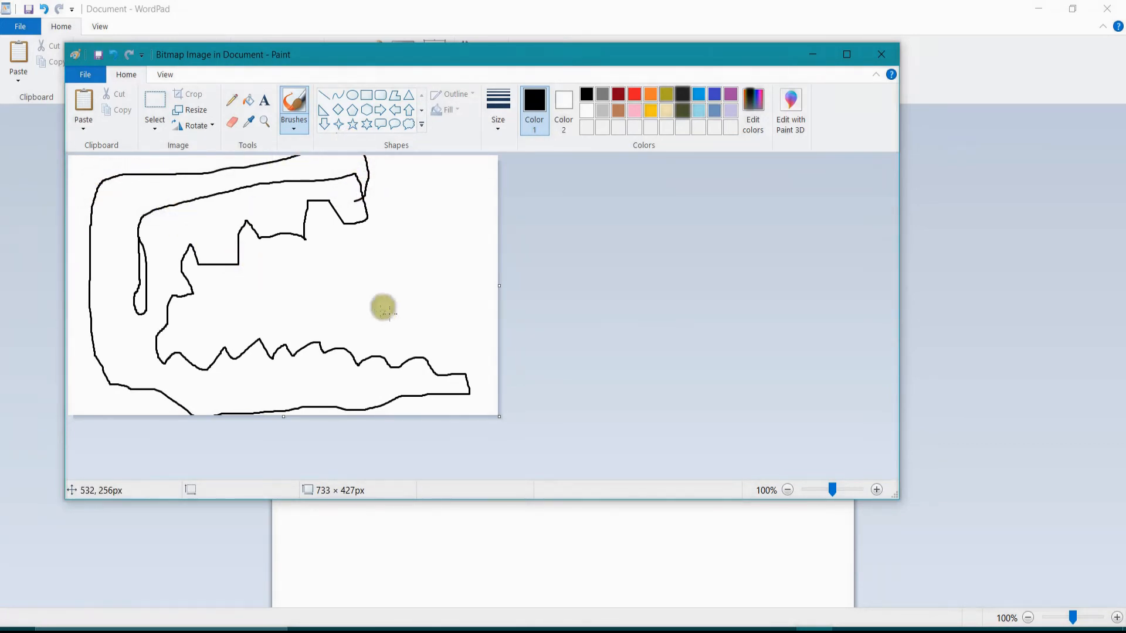
pyautogui.click(879, 54)
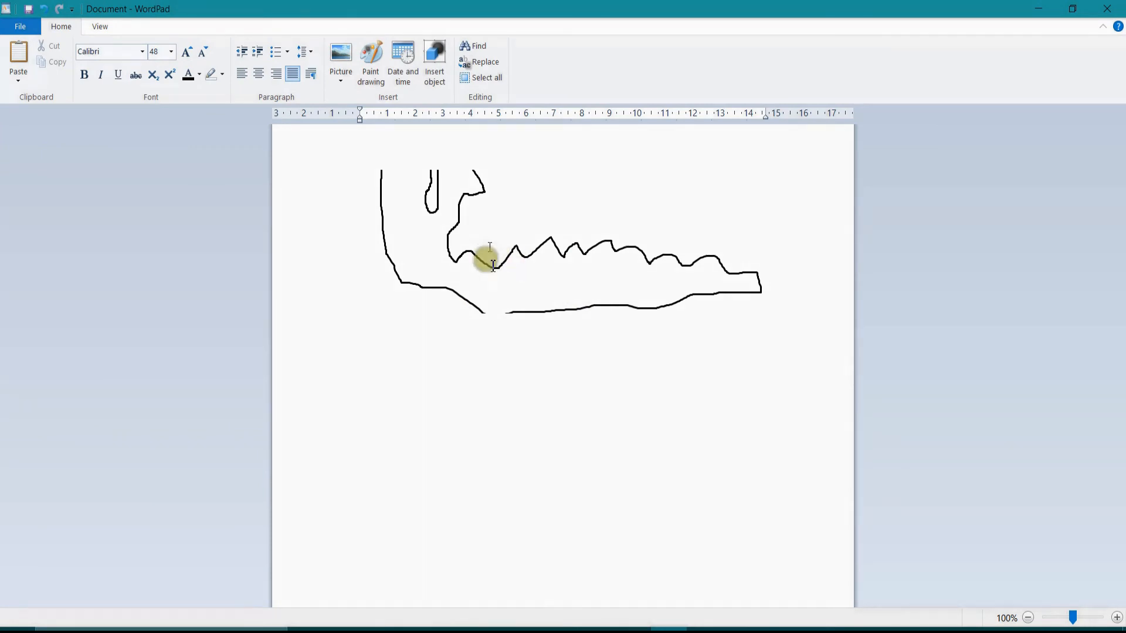
# Insert a second Paint drawing containing a small freehand circle below the first drawing
pyautogui.click(372, 59)
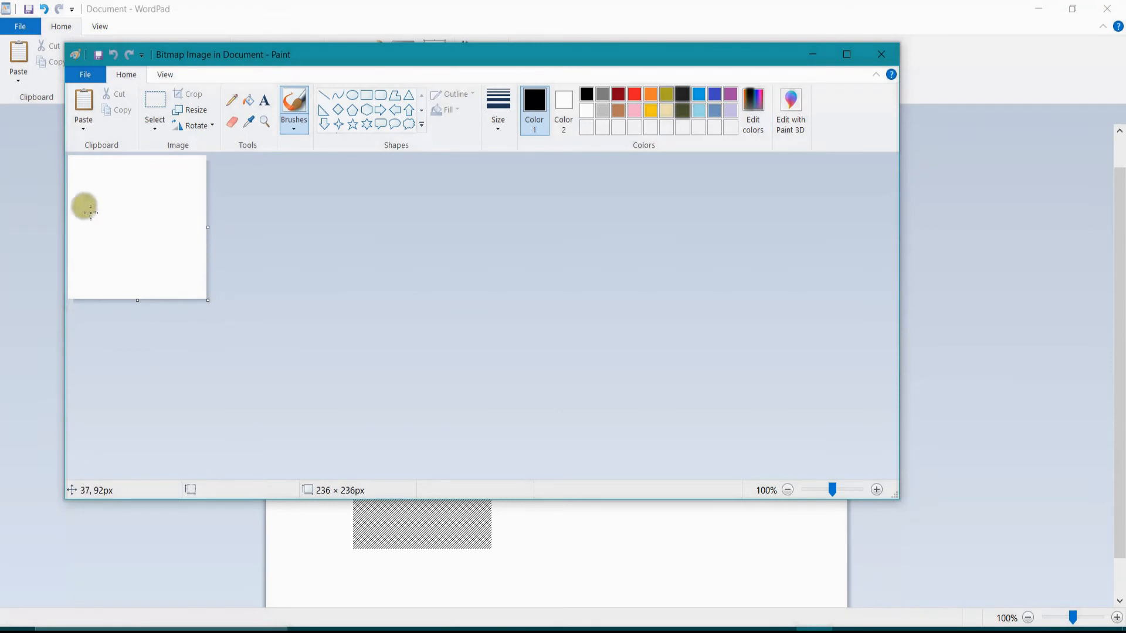
pyautogui.moveTo(109, 199)
pyautogui.mouseDown()
pyautogui.moveTo(101, 234)
pyautogui.moveTo(154, 208)
pyautogui.moveTo(119, 197)
pyautogui.mouseUp()
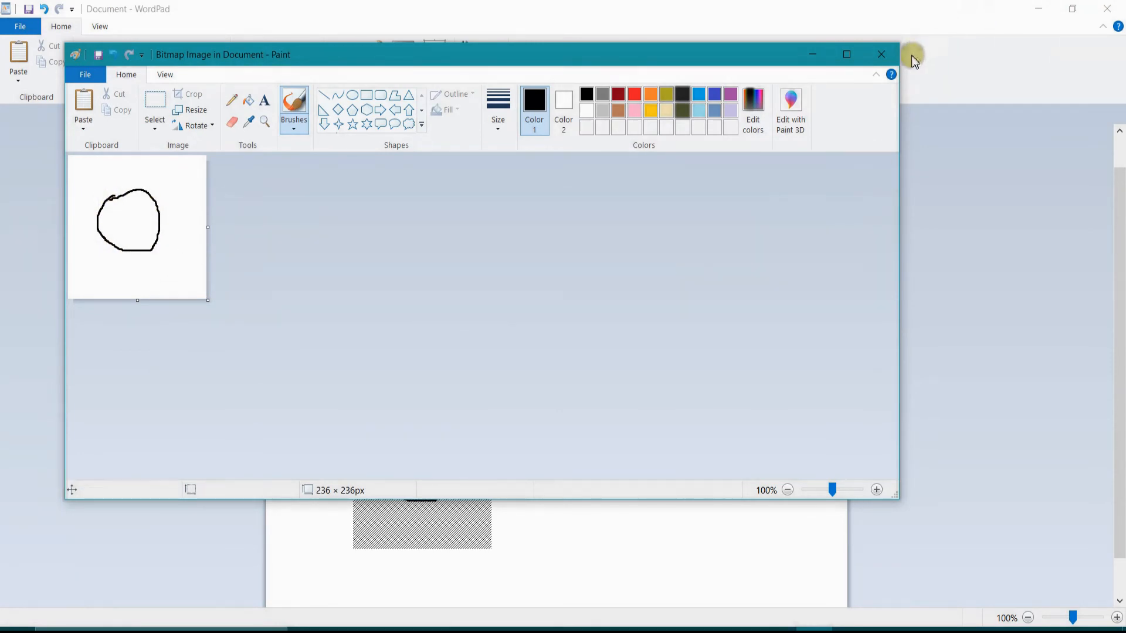
pyautogui.click(881, 54)
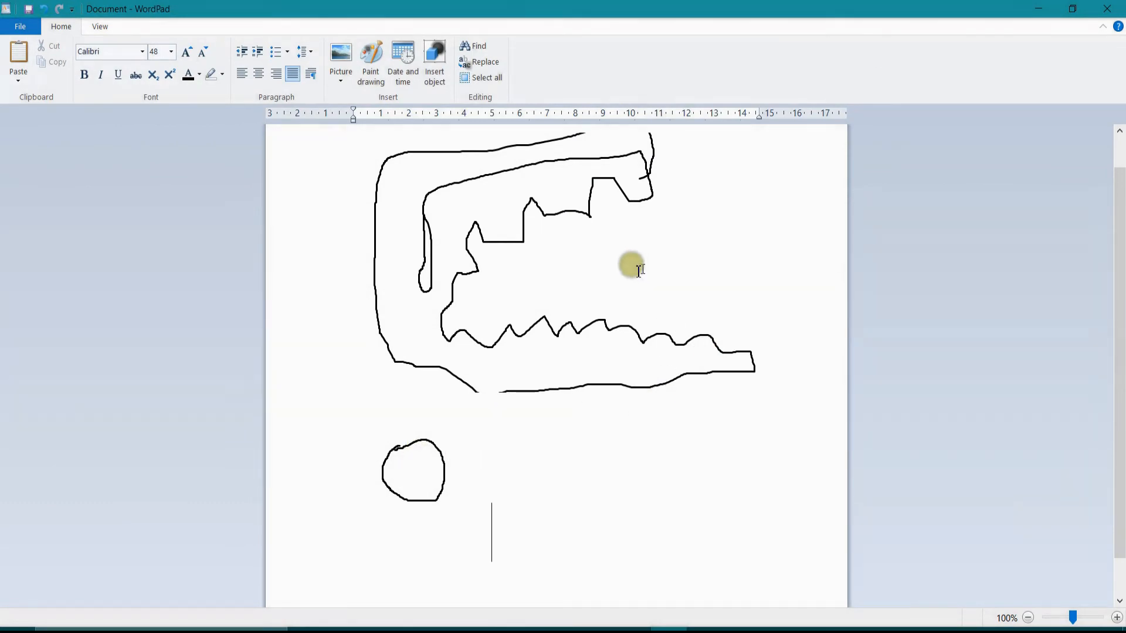
# Delete both drawings from the page and insert the date in the 02-06-2021 format
pyautogui.click(480, 474)
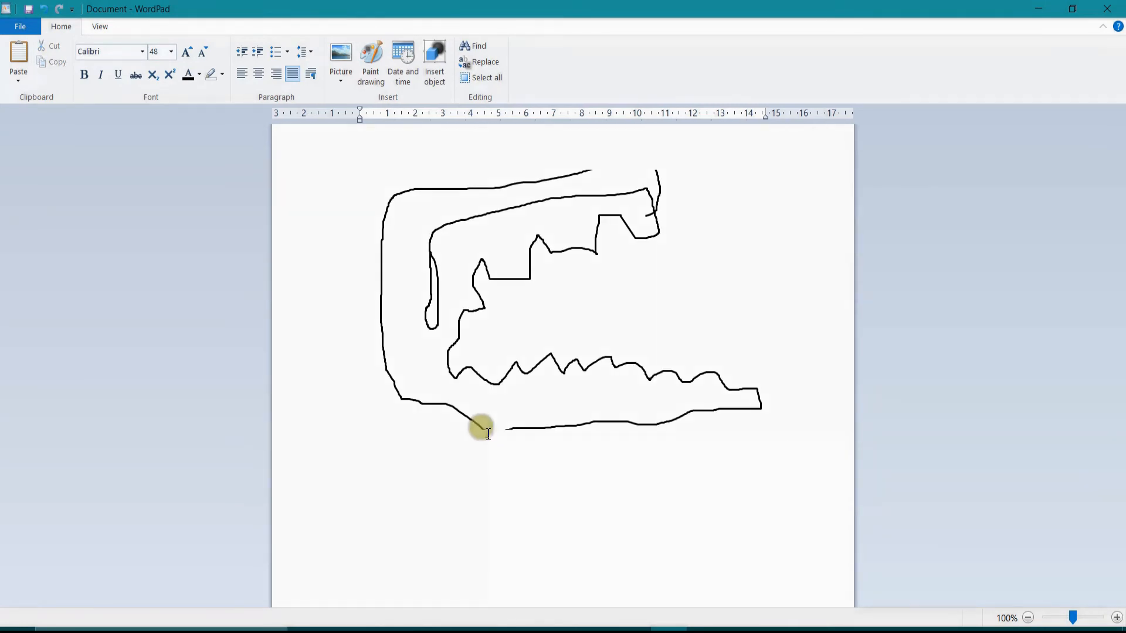
pyautogui.click(490, 371)
pyautogui.press('Delete')
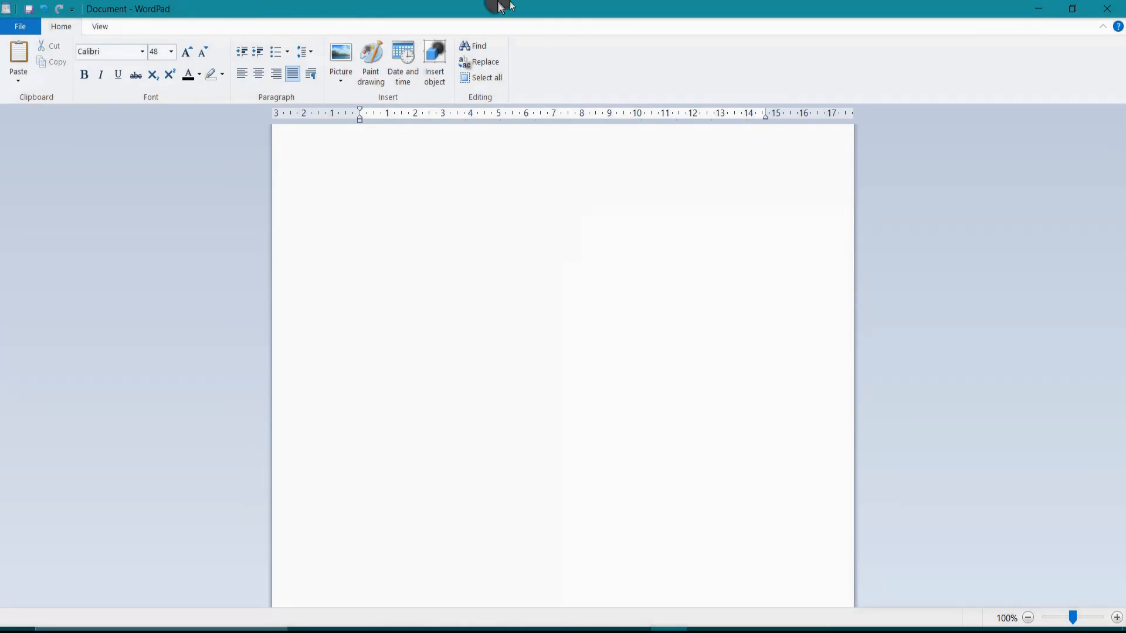
pyautogui.click(403, 79)
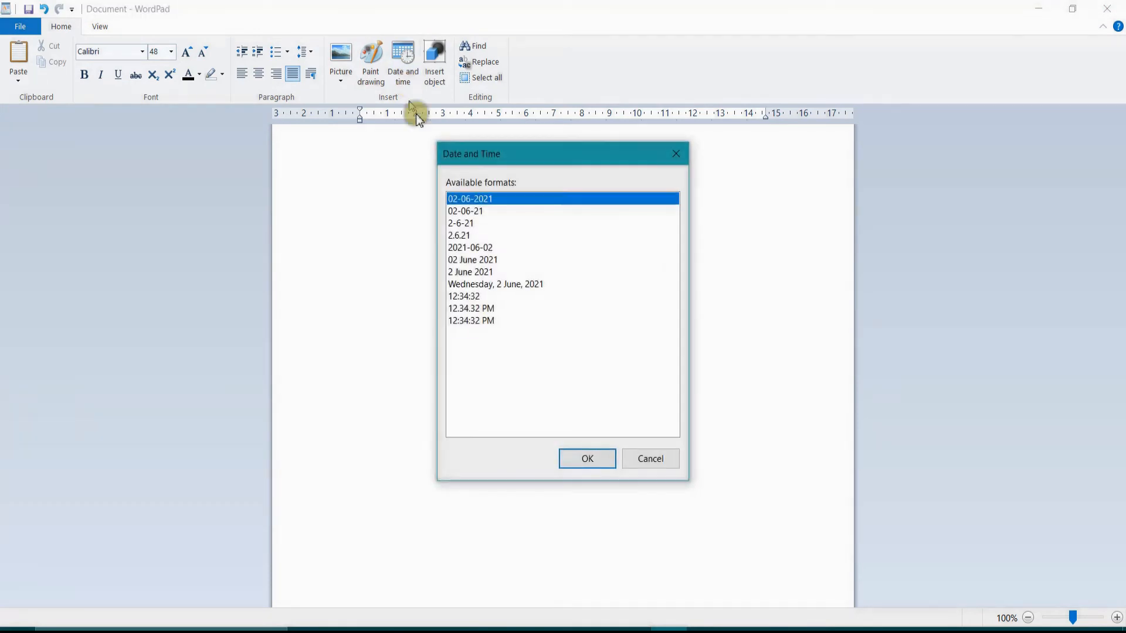
pyautogui.click(576, 460)
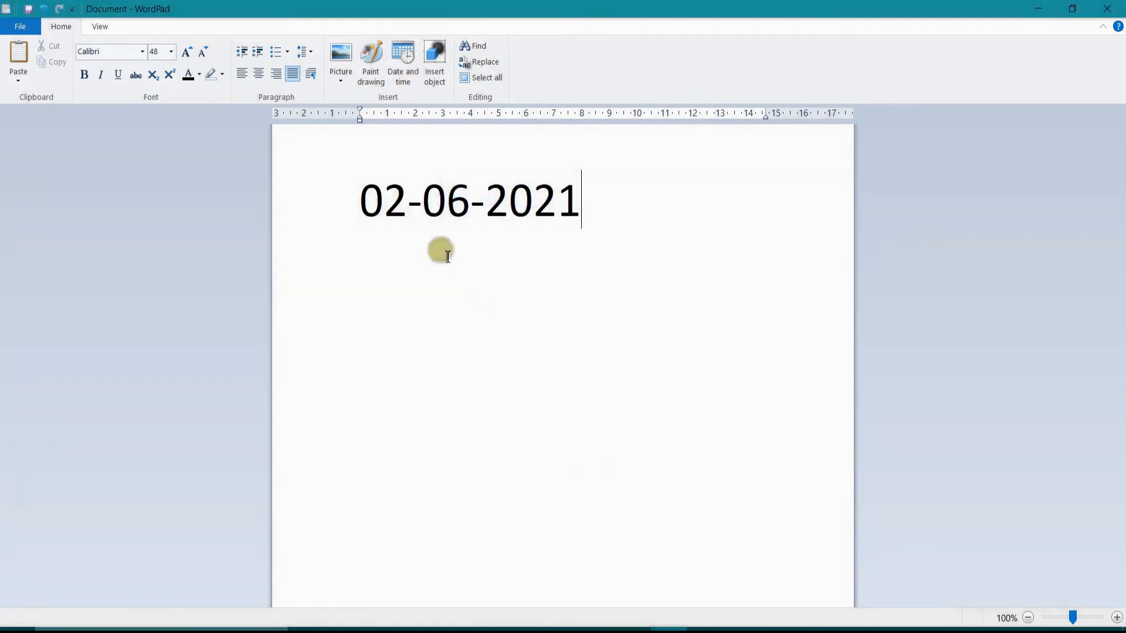
# Examine the object types and the create-from-file option for inserting an object, and close the dialog without inserting anything
pyautogui.click(437, 82)
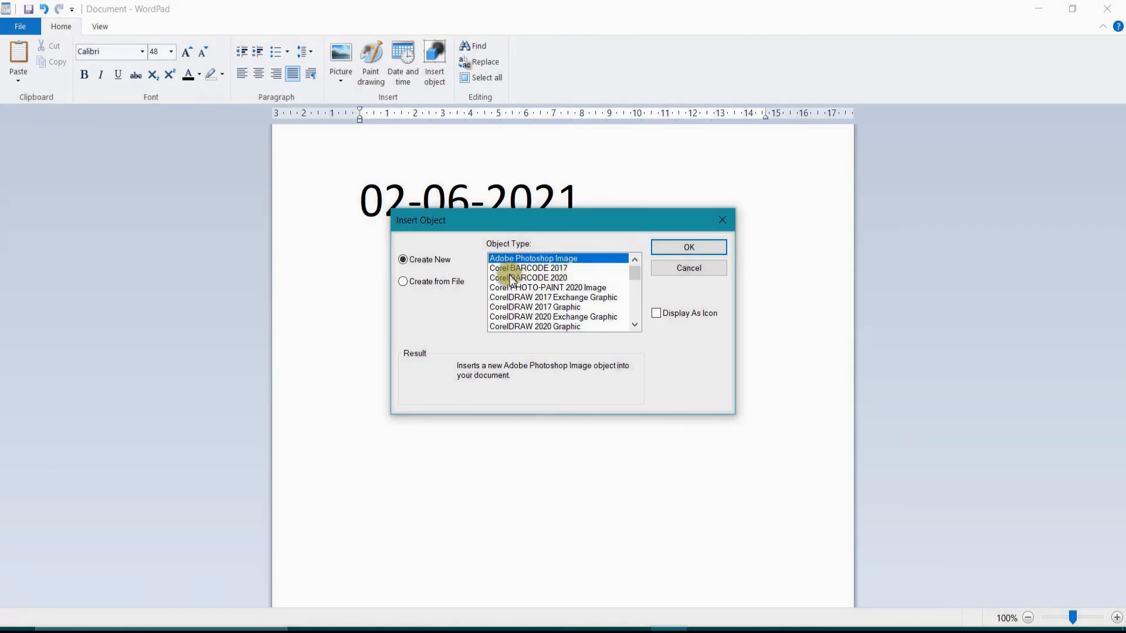
pyautogui.moveTo(636, 274)
pyautogui.mouseDown()
pyautogui.moveTo(642, 326)
pyautogui.moveTo(643, 274)
pyautogui.moveTo(636, 308)
pyautogui.mouseUp()
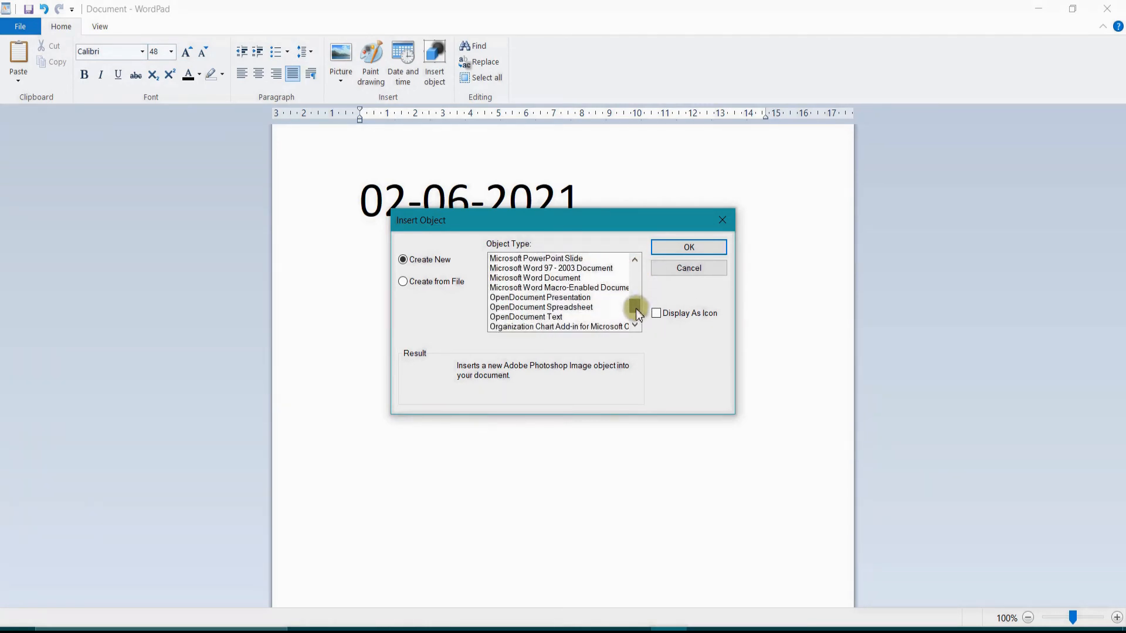
pyautogui.click(431, 285)
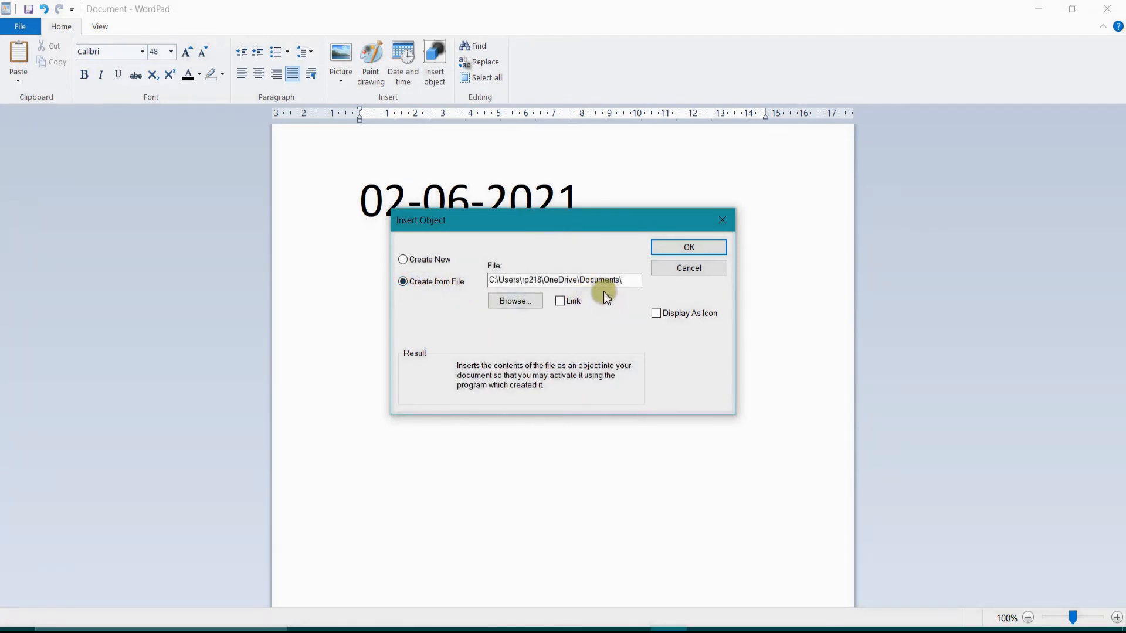
pyautogui.click(407, 258)
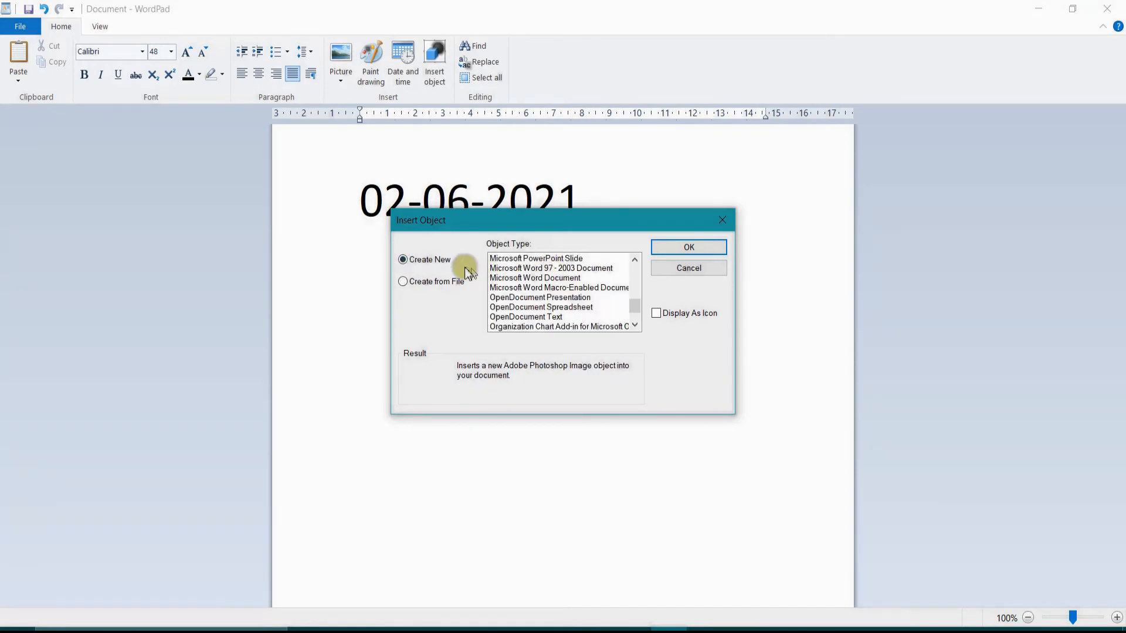
pyautogui.click(722, 220)
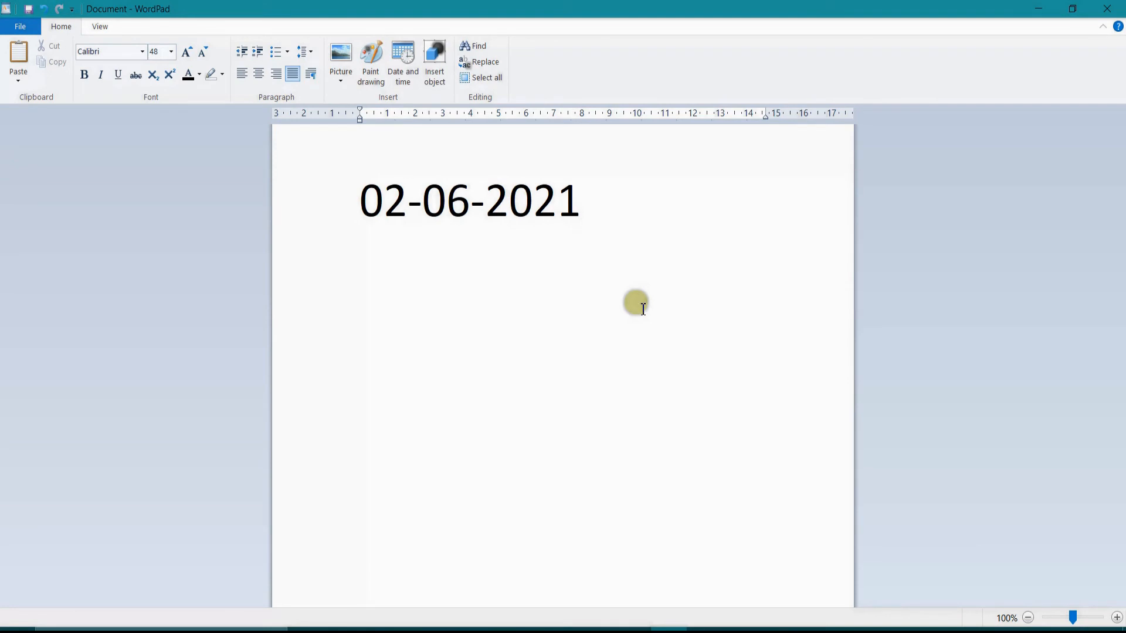
# Delete the inserted date from the page and view the Find and Replace dialogs without searching for anything
pyautogui.moveTo(628, 229); pyautogui.dragTo(246, 149)
pyautogui.press('Delete')
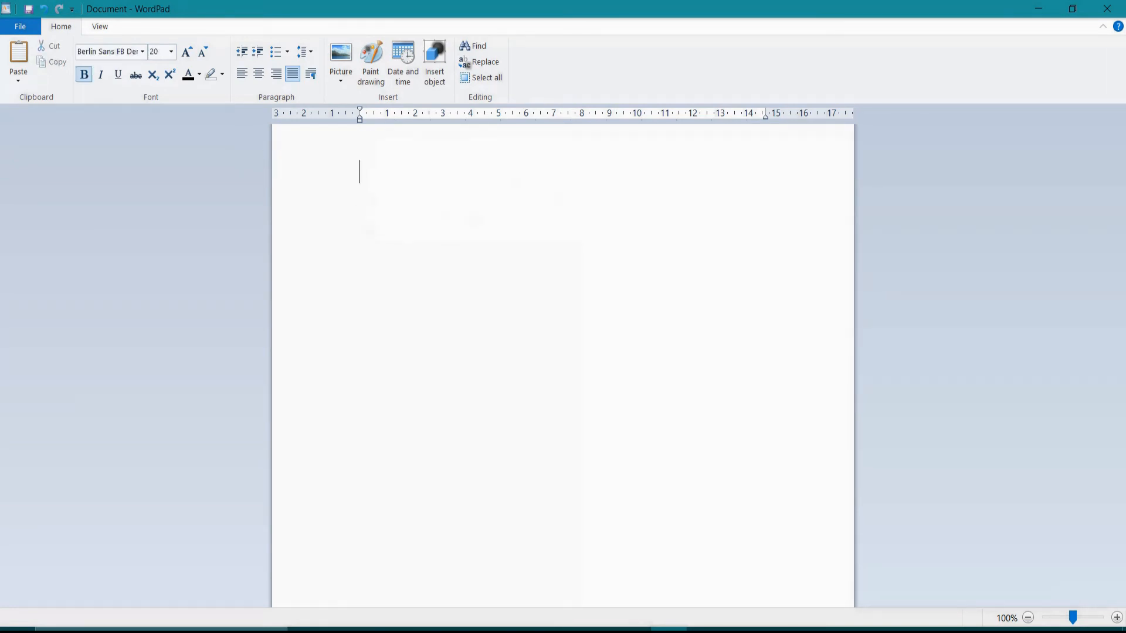
pyautogui.click(473, 47)
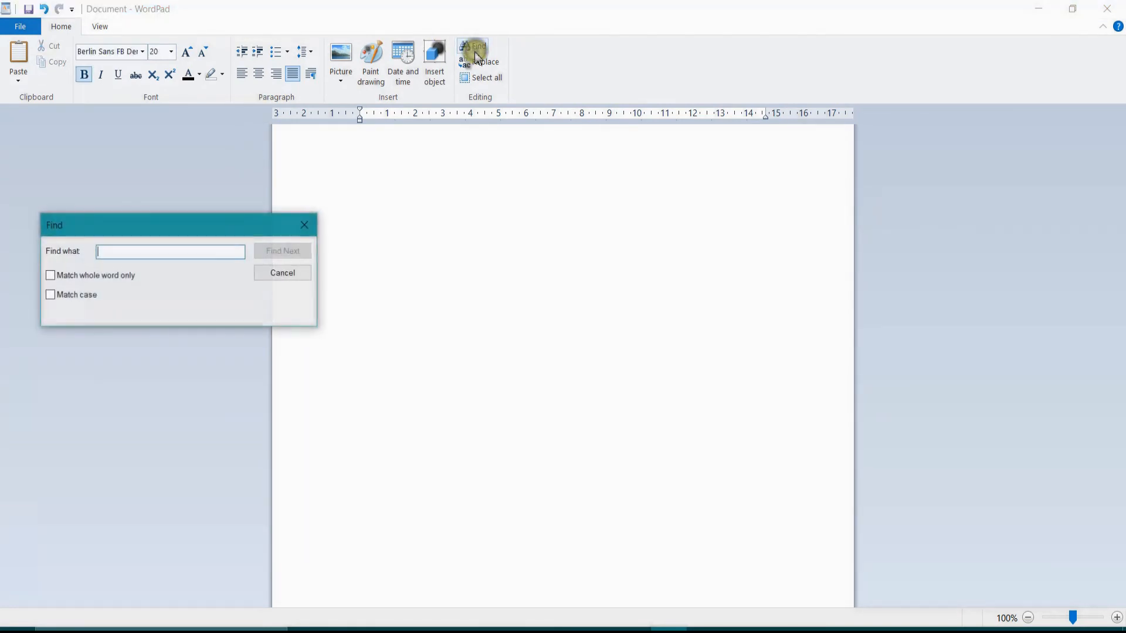
pyautogui.click(305, 225)
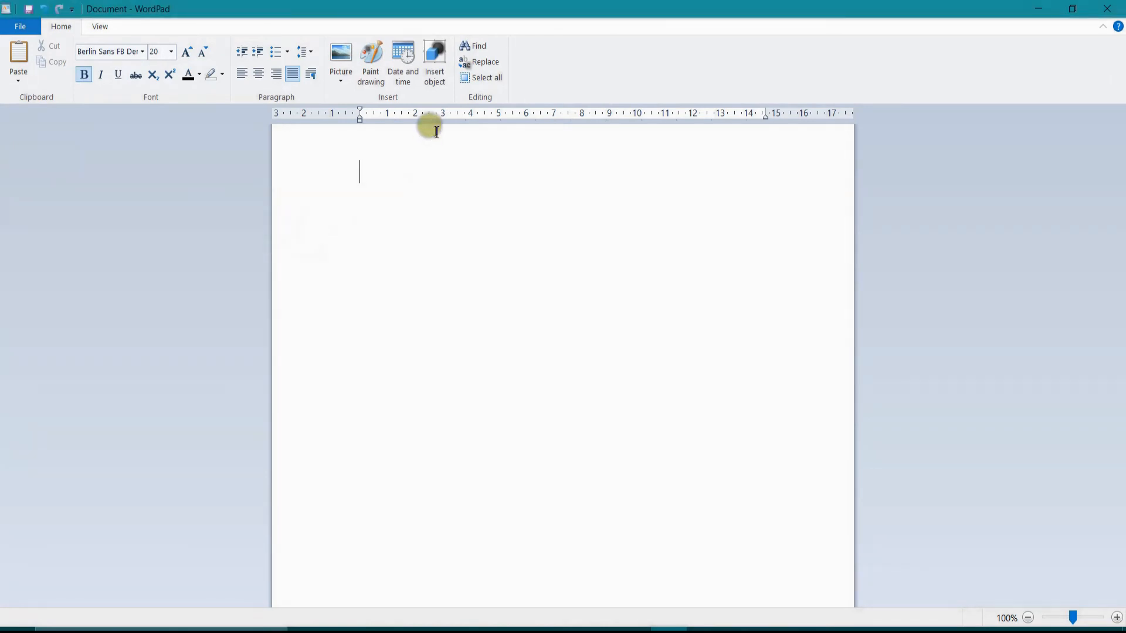
pyautogui.click(475, 64)
pyautogui.click(304, 190)
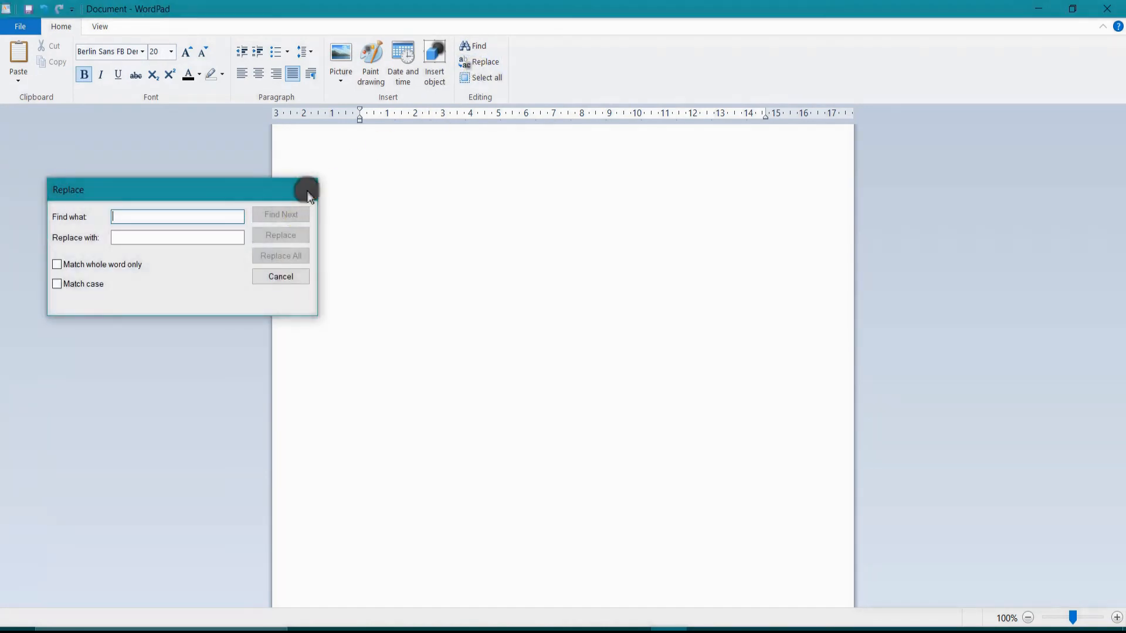
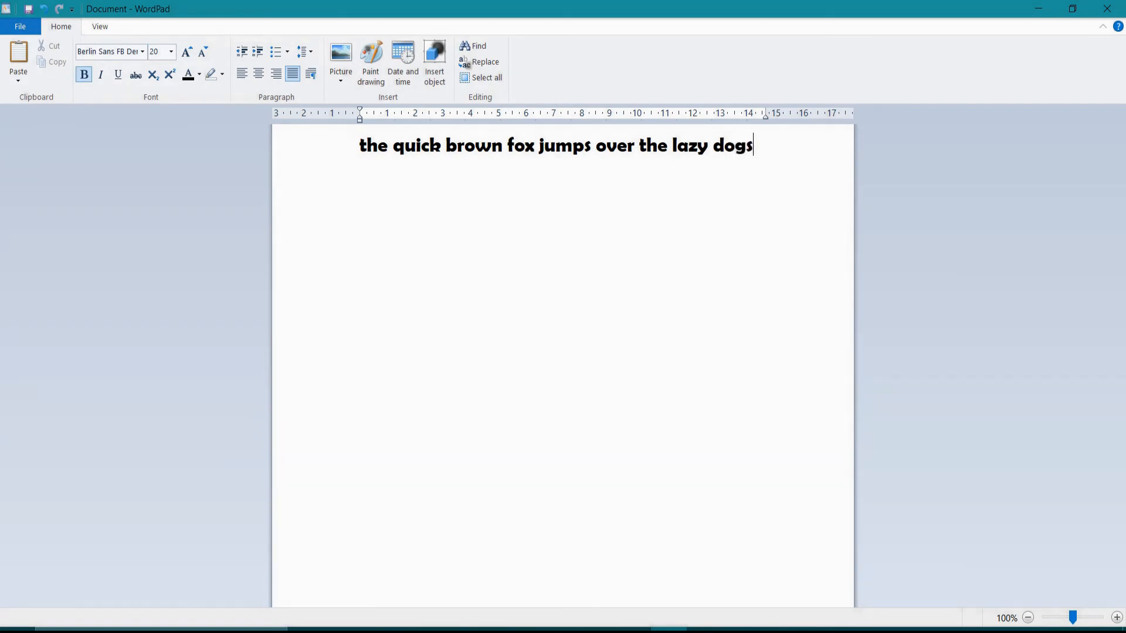
# Search the sentence "the quick brown fox jumps over the lazy dogs" for "dog" with Find
pyautogui.click(421, 206)
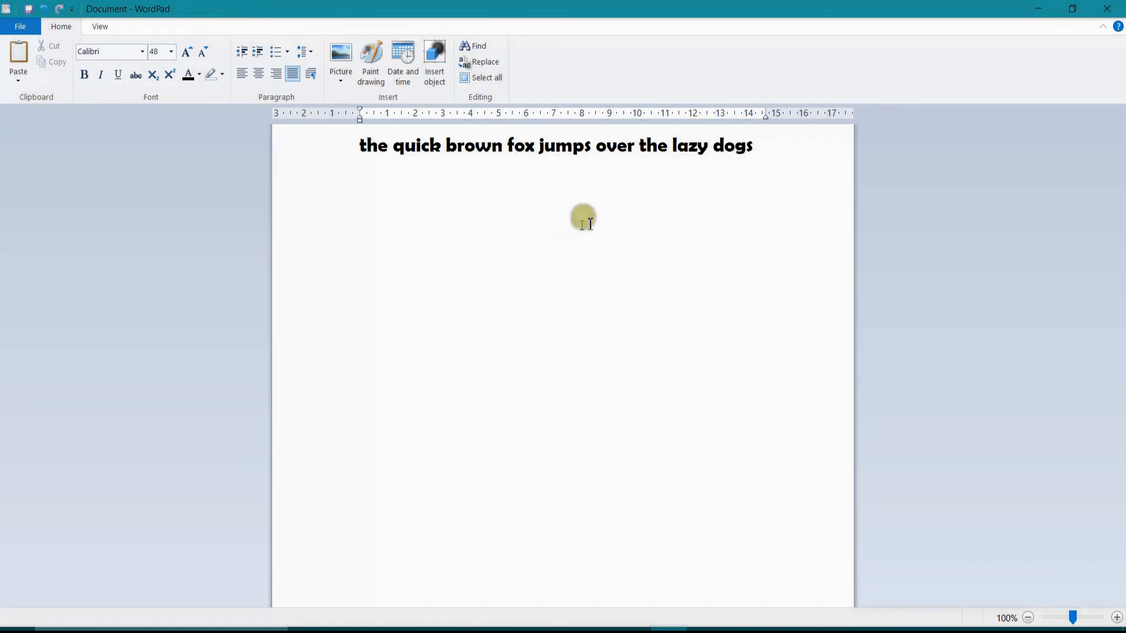
pyautogui.moveTo(774, 156); pyautogui.dragTo(359, 147)
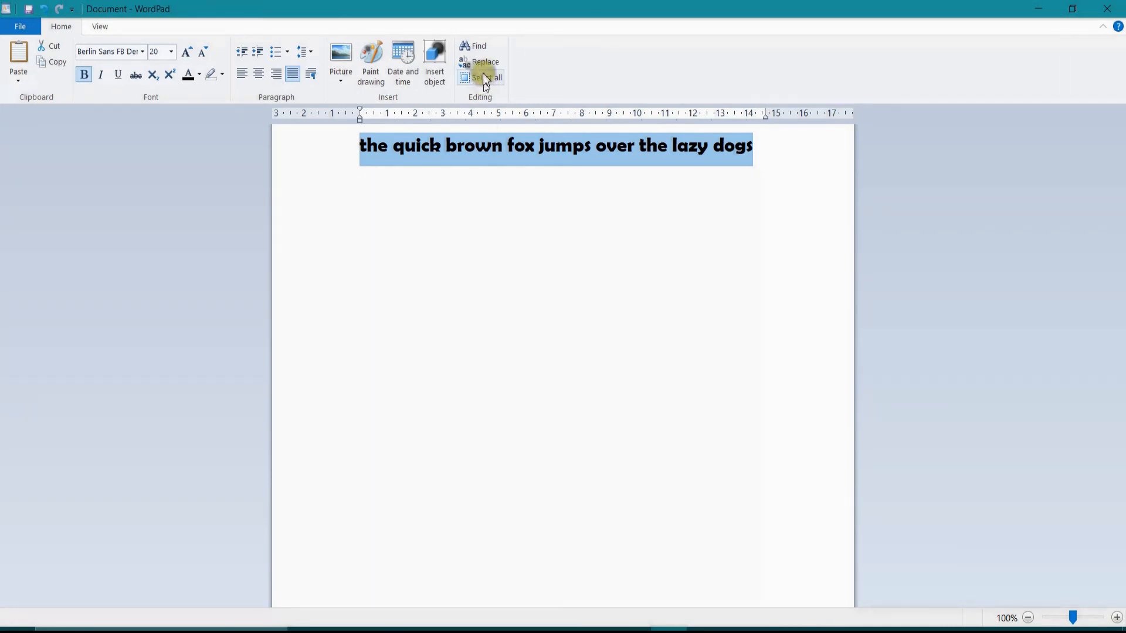
pyautogui.click(474, 46)
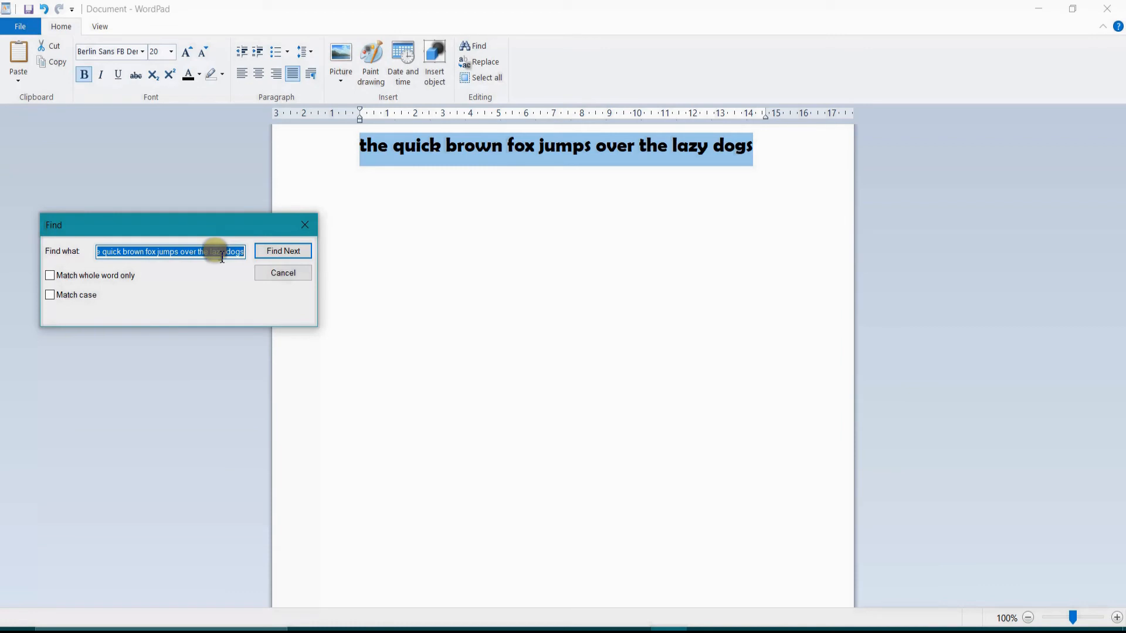
pyautogui.press('BackSpace')
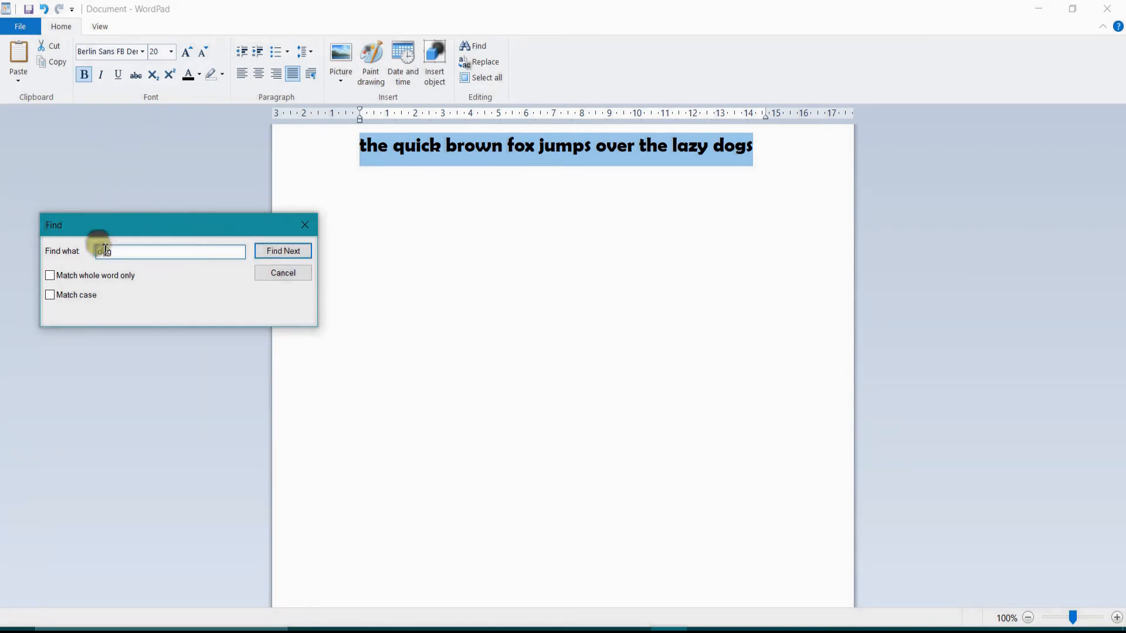
pyautogui.click(269, 255)
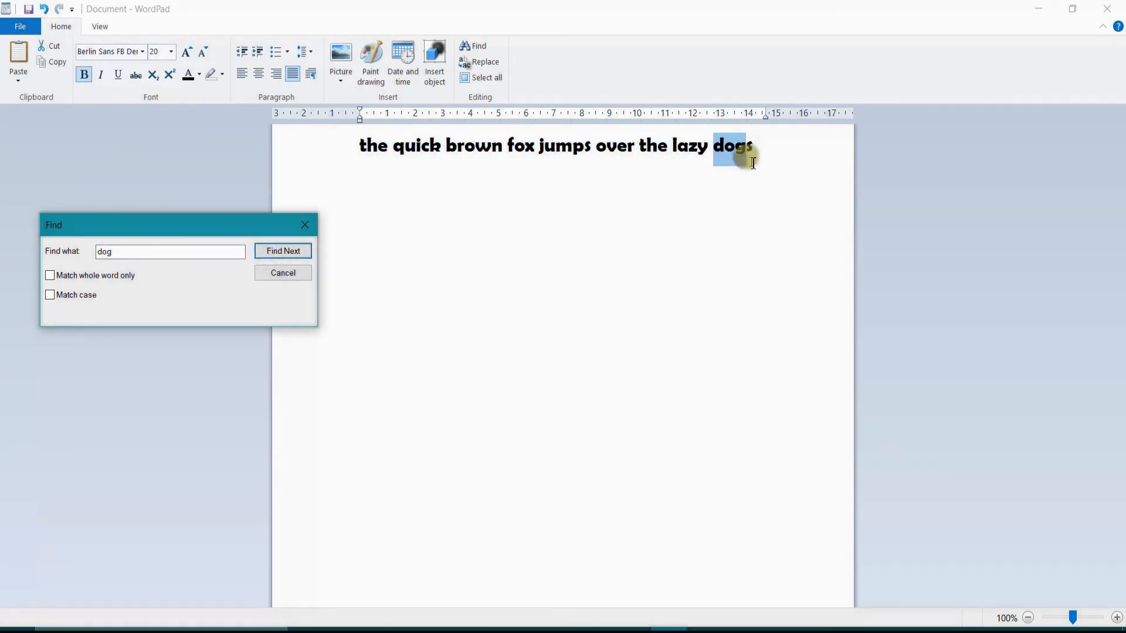
# Change the search term to "quick" and find it in the sentence
pyautogui.doubleClick(116, 248)
pyautogui.write('quick')
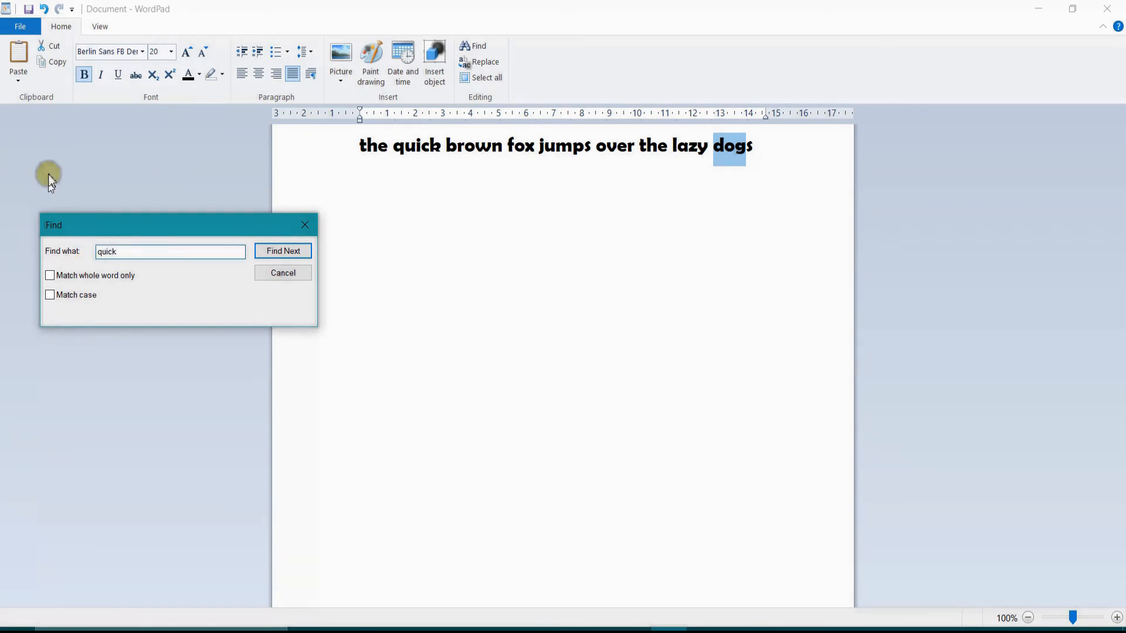
pyautogui.click(282, 261)
pyautogui.click(258, 314)
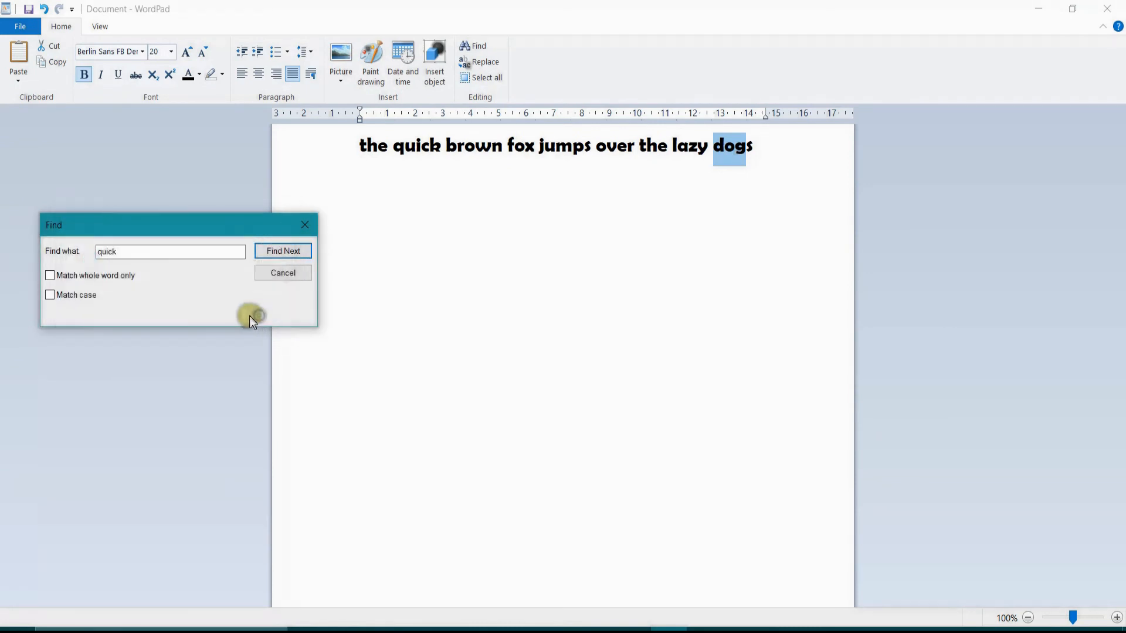
pyautogui.click(275, 256)
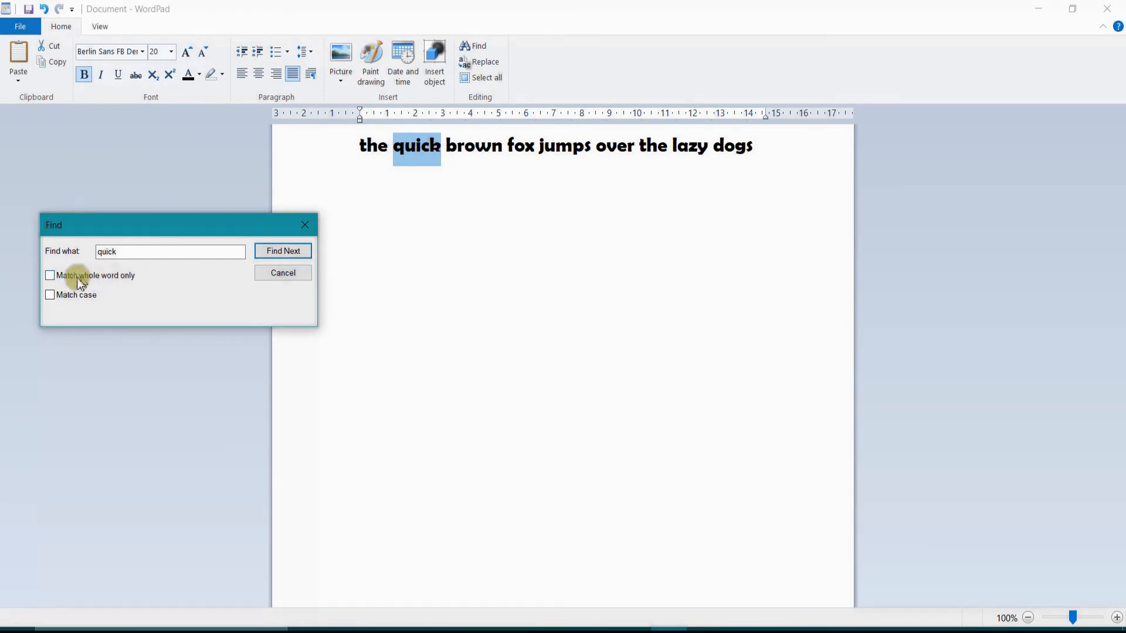
# Repeat the search for "quick" with Match whole word only and Match case enabled, and close the Find dialog
pyautogui.click(51, 275)
pyautogui.click(53, 294)
pyautogui.click(282, 254)
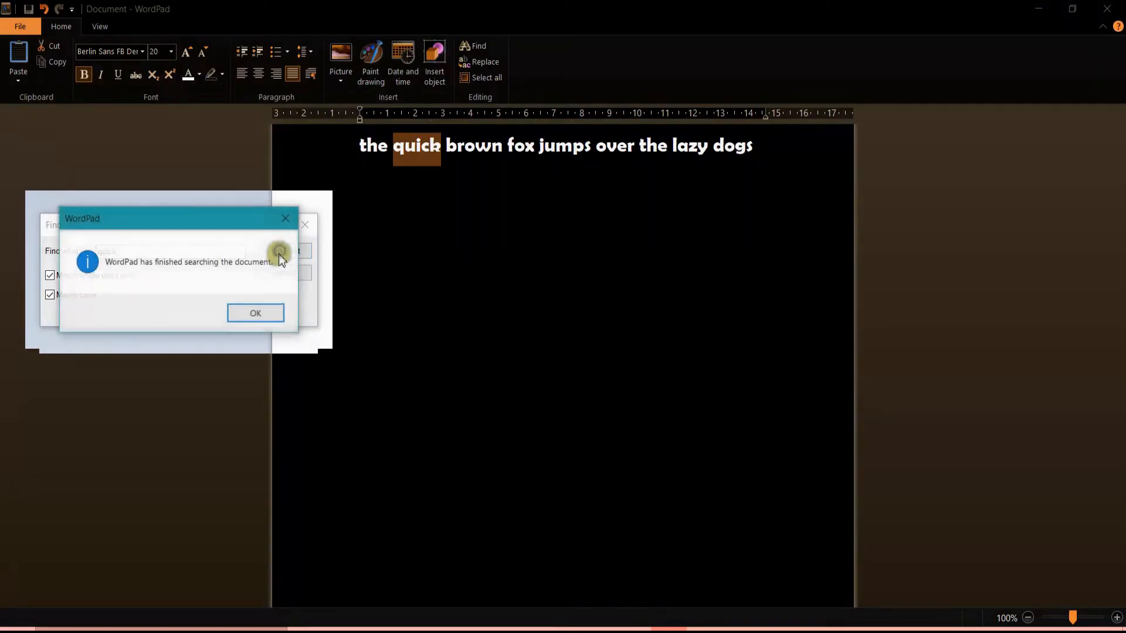
pyautogui.click(265, 302)
pyautogui.click(303, 228)
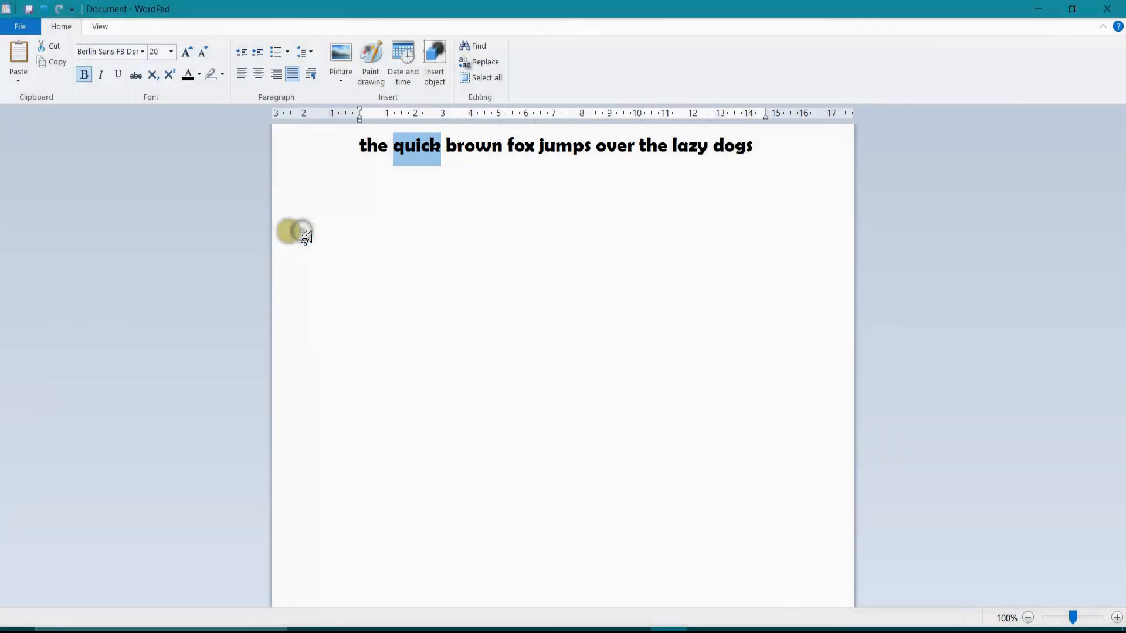
pyautogui.click(475, 199)
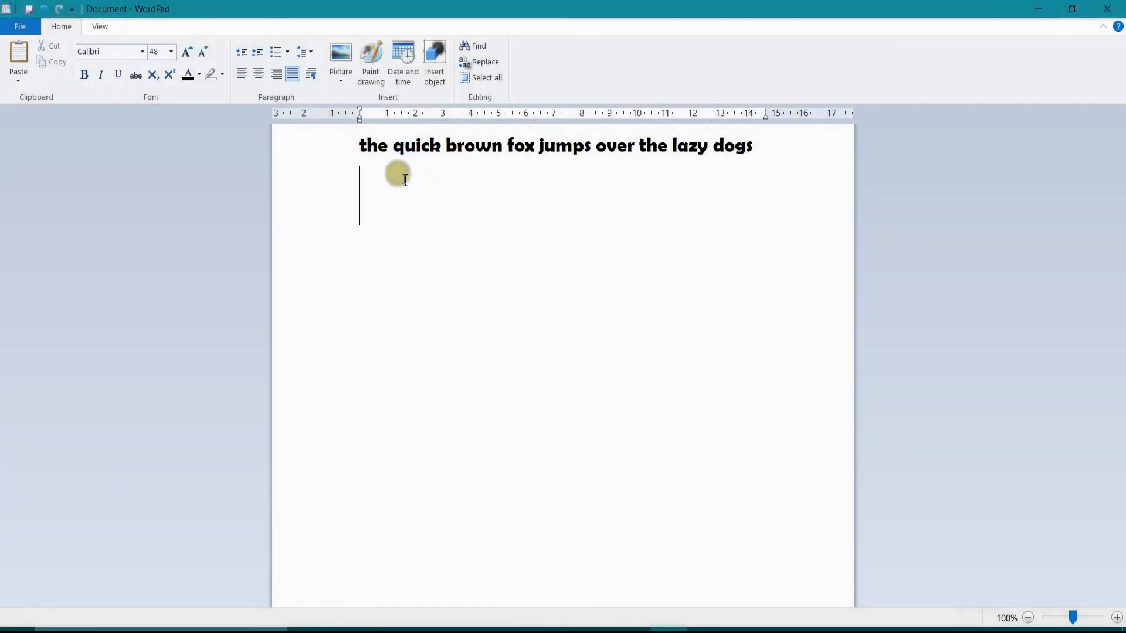
# Cut the whole sentence and paste it four times so it fills four consecutive lines
pyautogui.hotkey('ctrl', 'a')
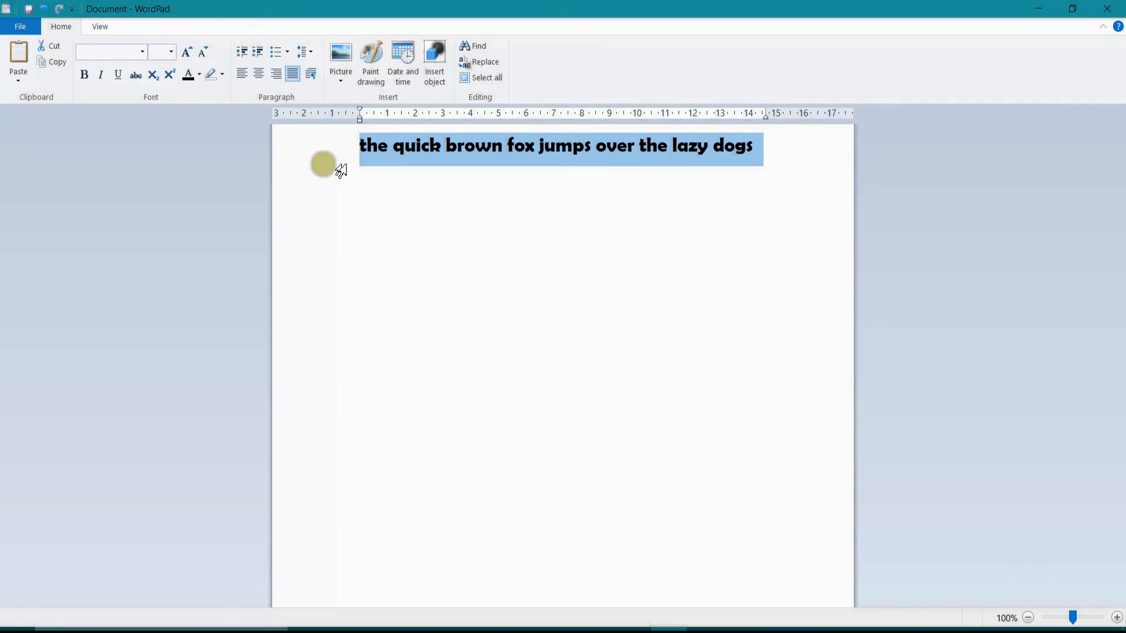
pyautogui.hotkey('ctrl', 'x')
pyautogui.hotkey('ctrl', 'v')
pyautogui.hotkey('ctrl', 'v')
pyautogui.hotkey('ctrl', 'v')
pyautogui.hotkey('ctrl', 'v')
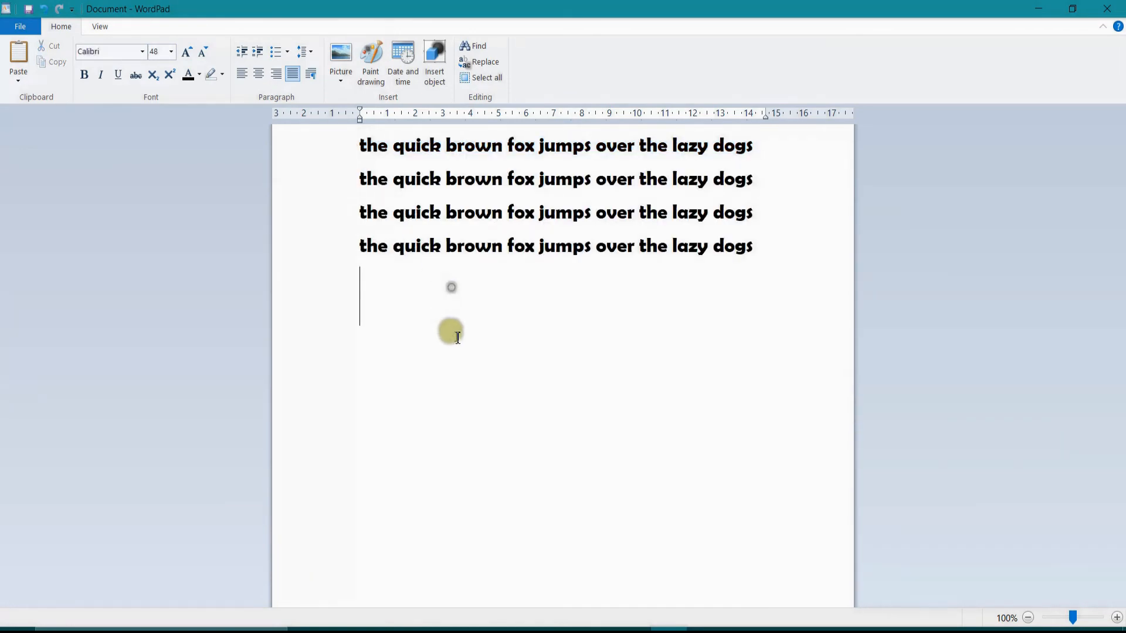
# Step through every occurrence of "quick" in the four lines with Find, and close the dialog
pyautogui.click(476, 49)
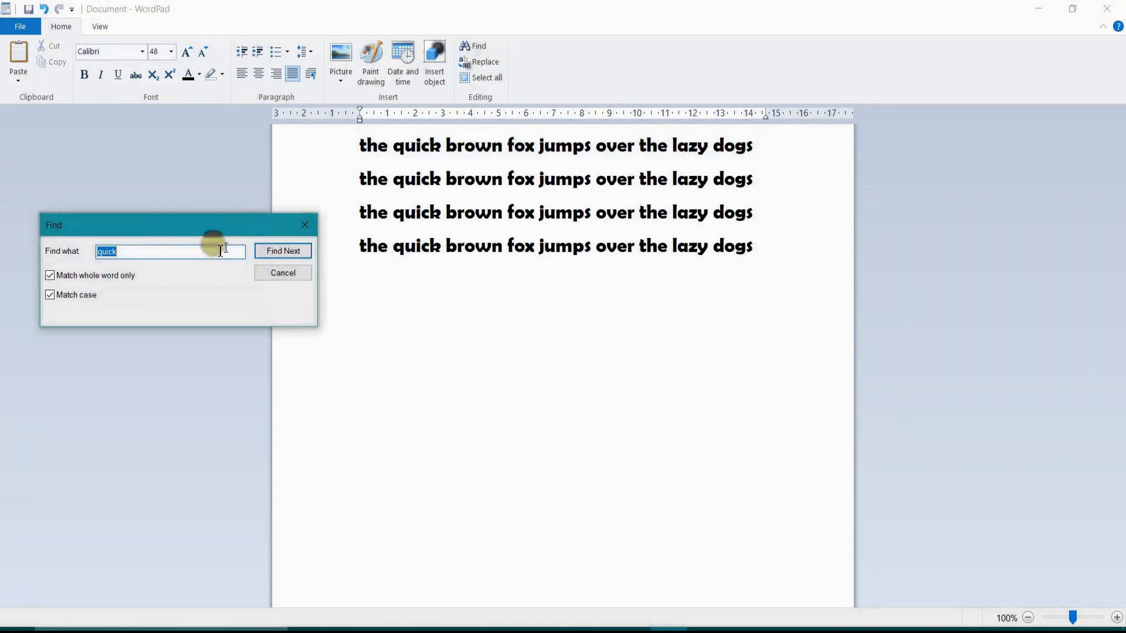
pyautogui.click(267, 255)
pyautogui.click(268, 258)
pyautogui.click(268, 258)
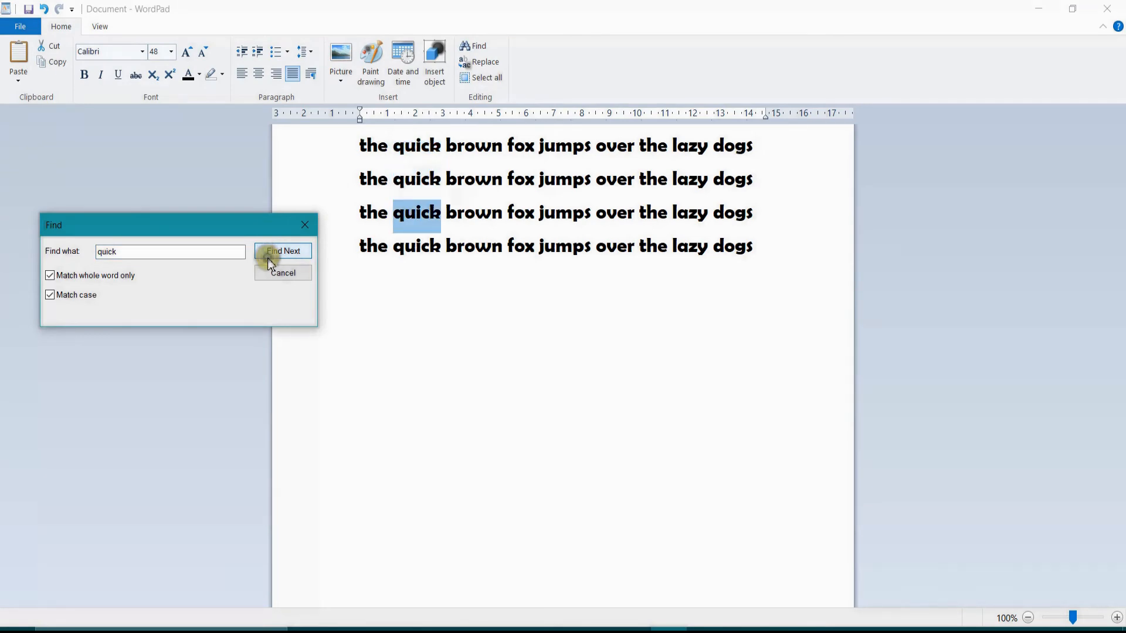
pyautogui.click(268, 256)
pyautogui.click(269, 254)
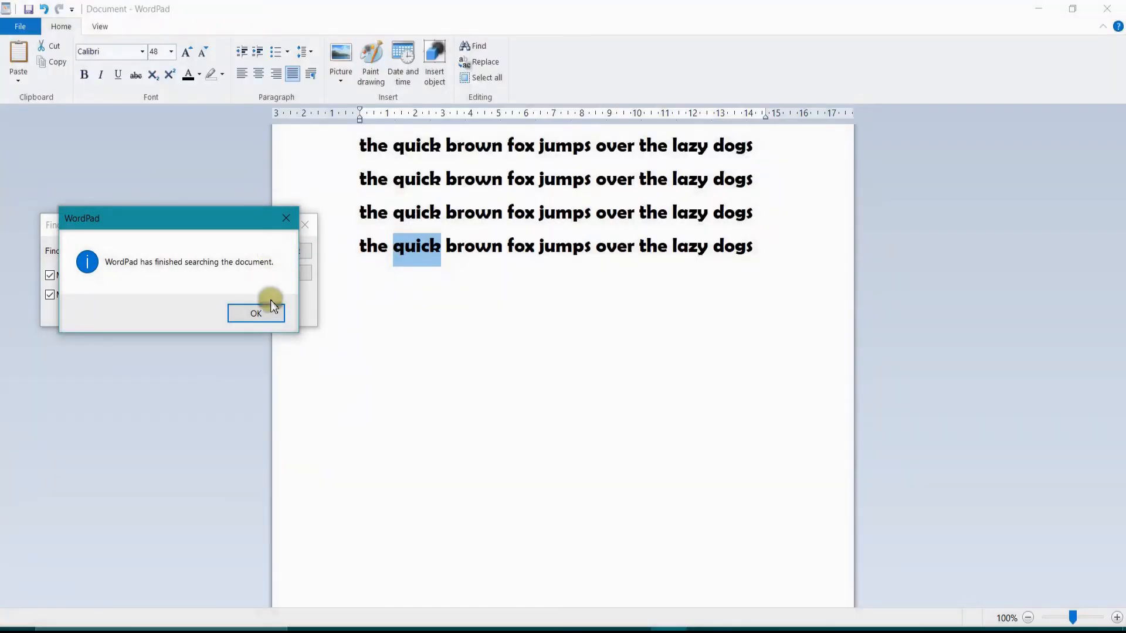
pyautogui.click(269, 306)
pyautogui.click(305, 225)
# Replace every occurrence of "dogs" with "cat" in the document and close the Replace dialog
pyautogui.click(480, 63)
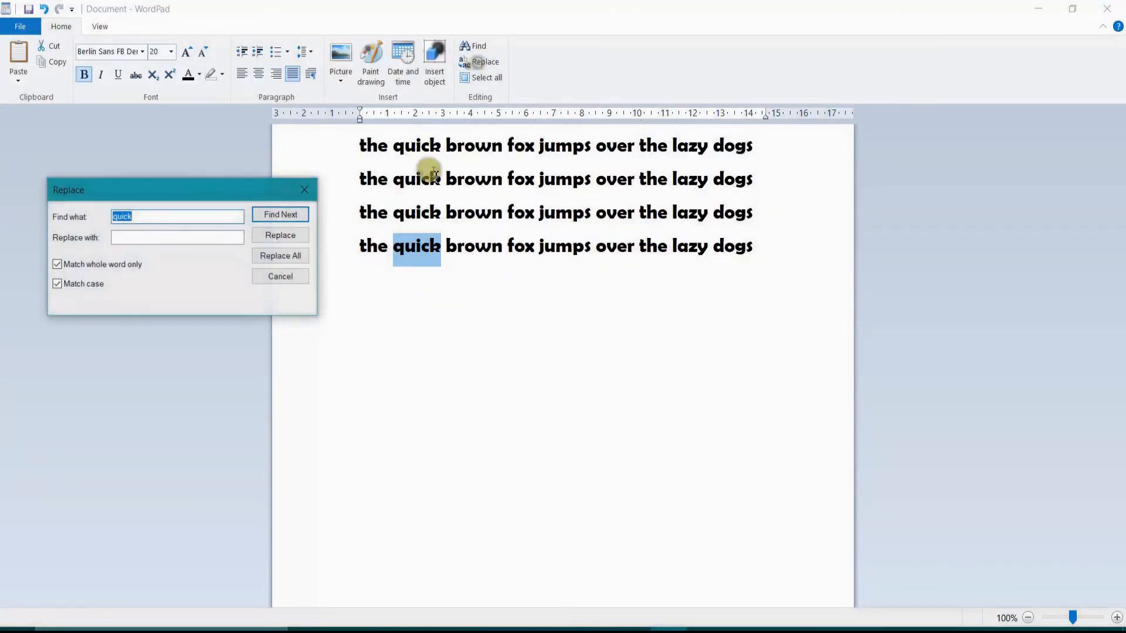
pyautogui.doubleClick(162, 216)
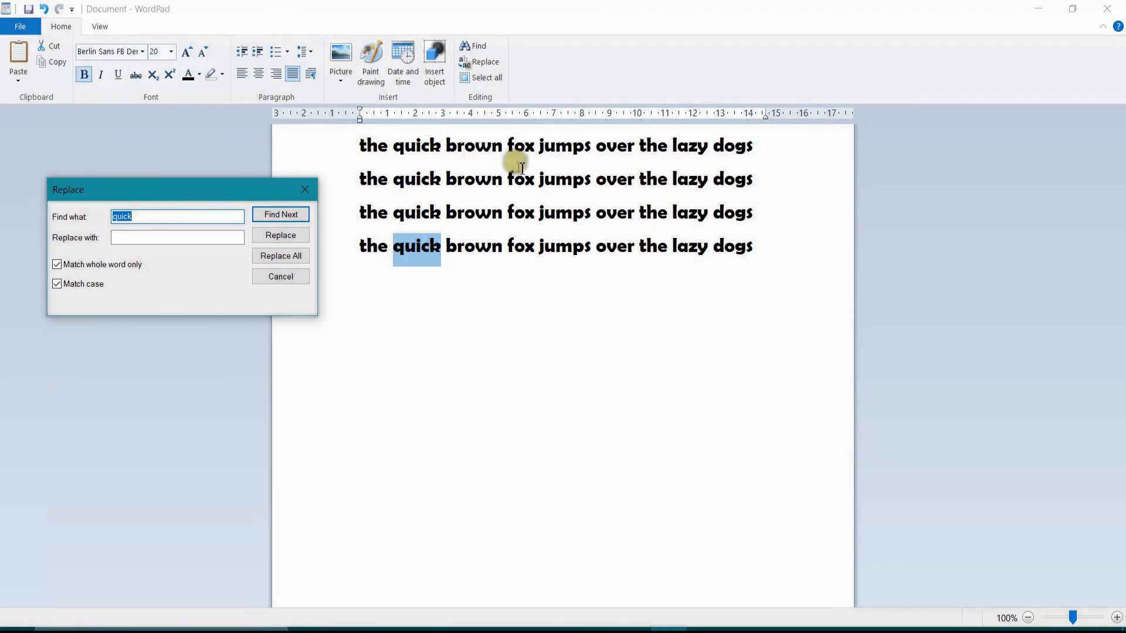
pyautogui.moveTo(140, 213); pyautogui.dragTo(103, 223)
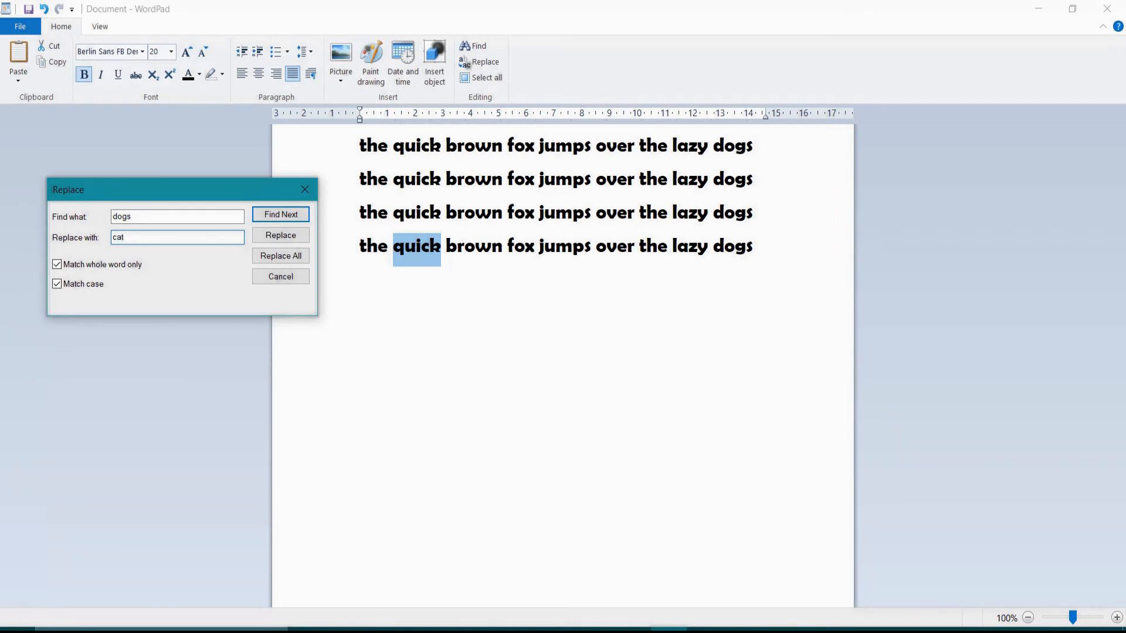
pyautogui.click(296, 219)
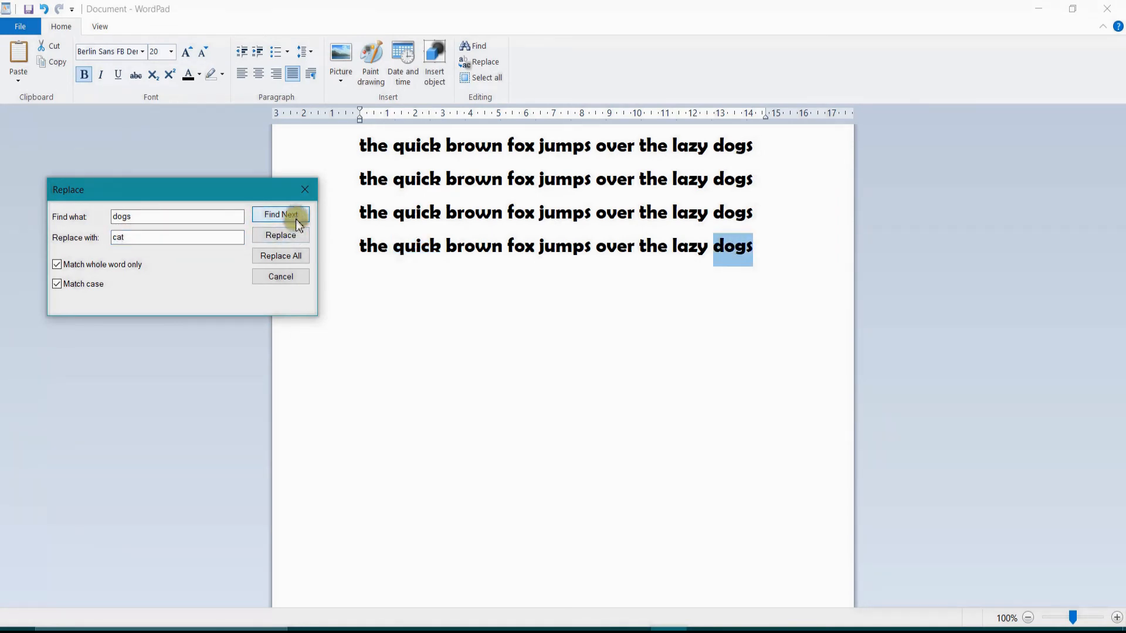
pyautogui.click(276, 261)
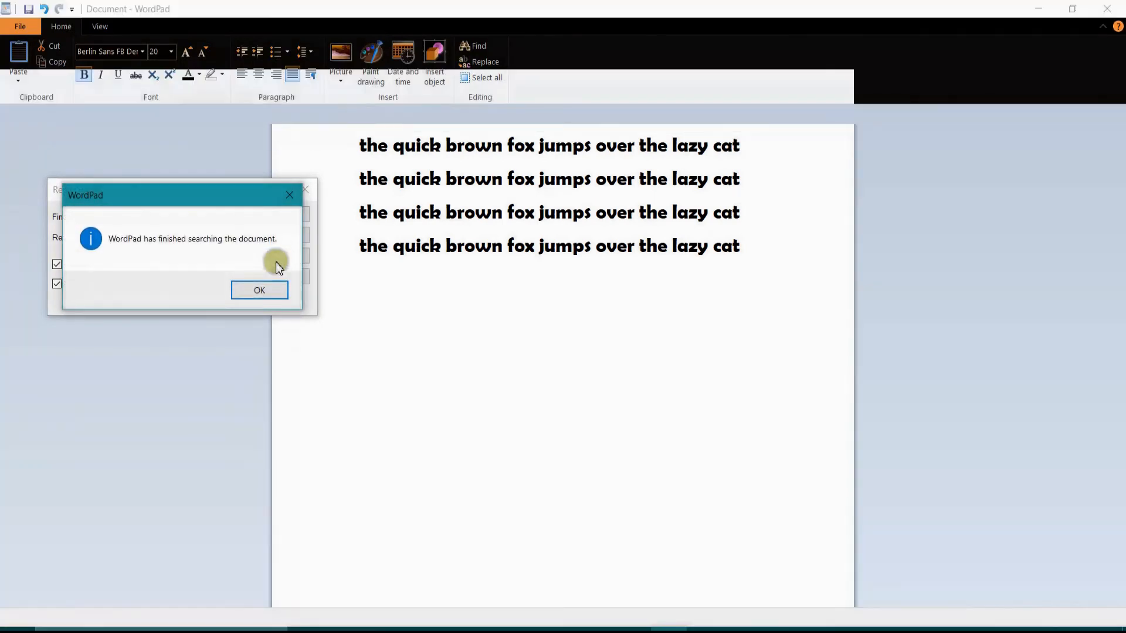
pyautogui.click(264, 290)
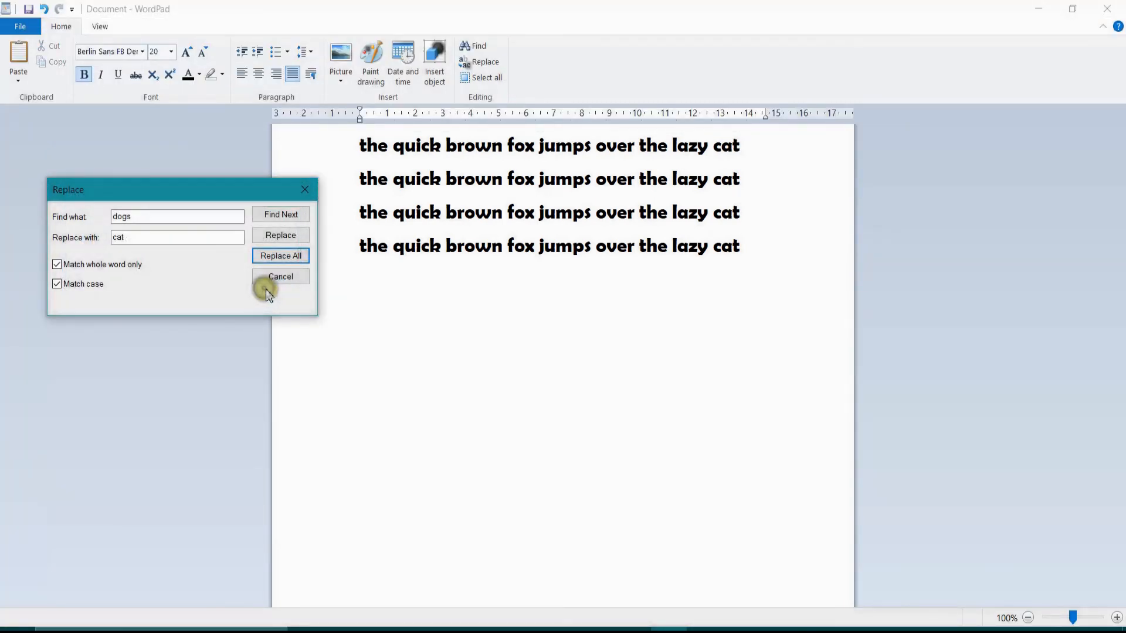
pyautogui.click(303, 193)
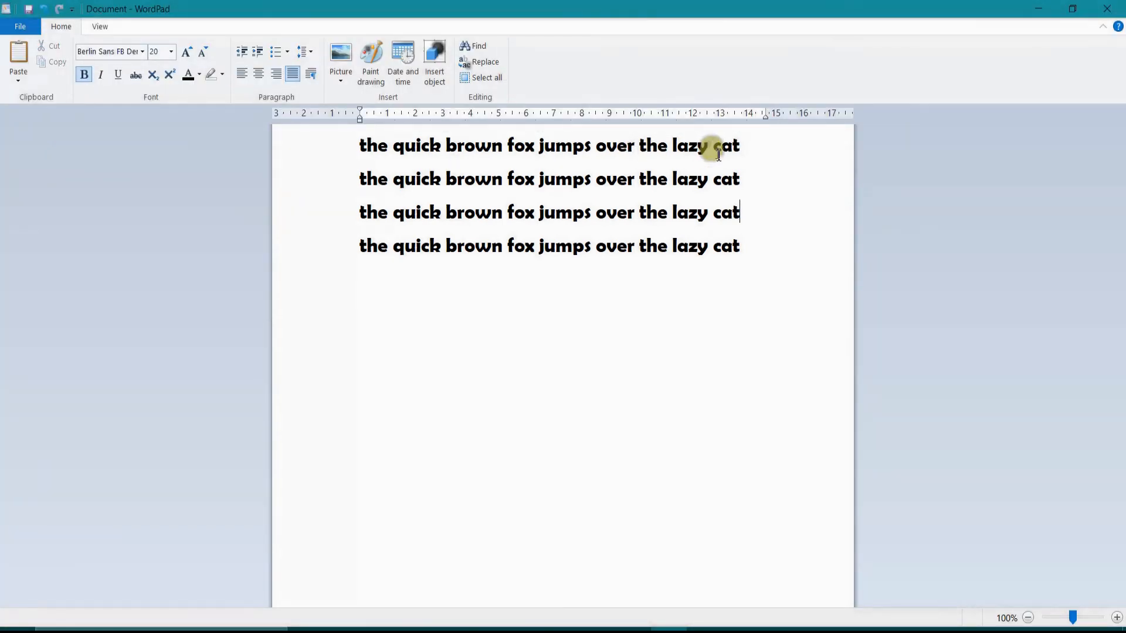
# Review the replaced word at the line ends, and reopen and close the Replace dialog without replacing anything
pyautogui.moveTo(713, 148); pyautogui.dragTo(739, 214)
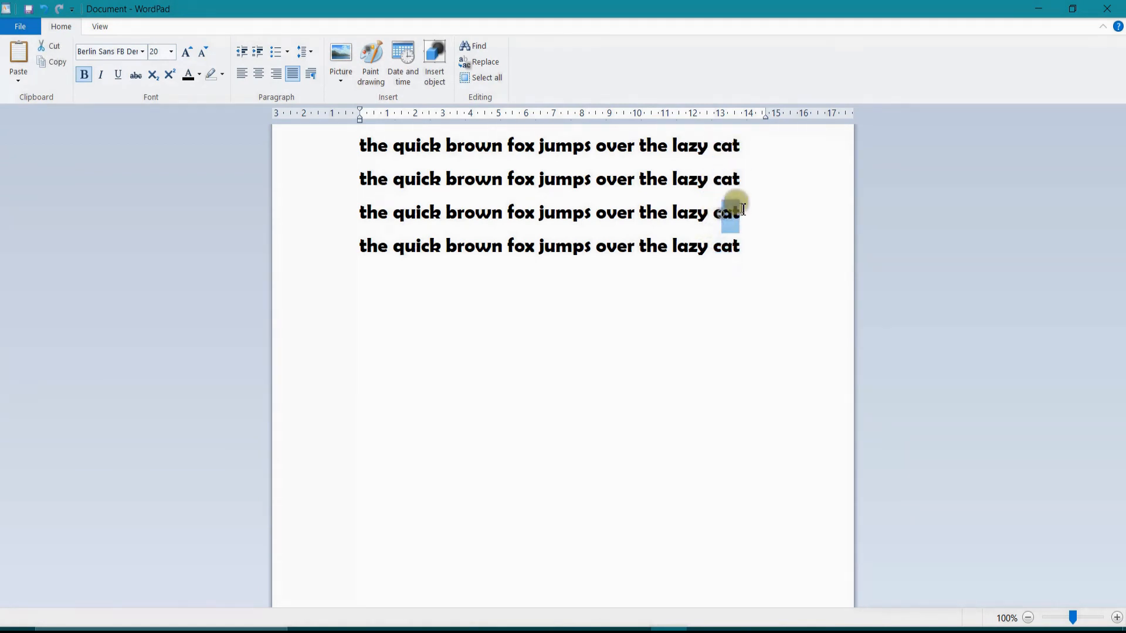
pyautogui.click(692, 222)
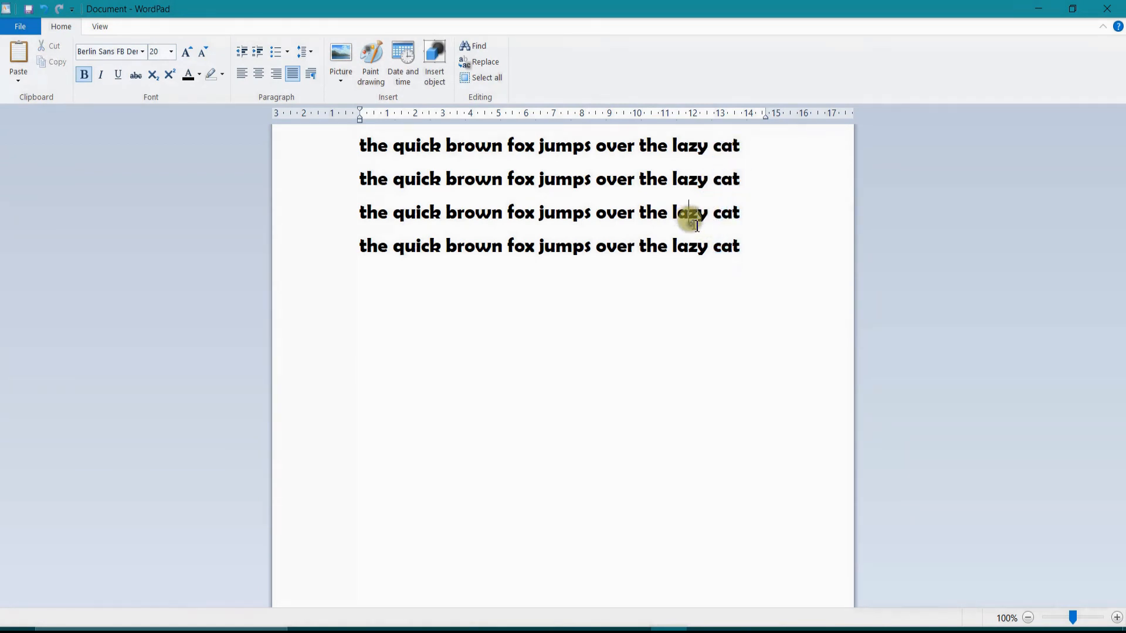
pyautogui.click(490, 67)
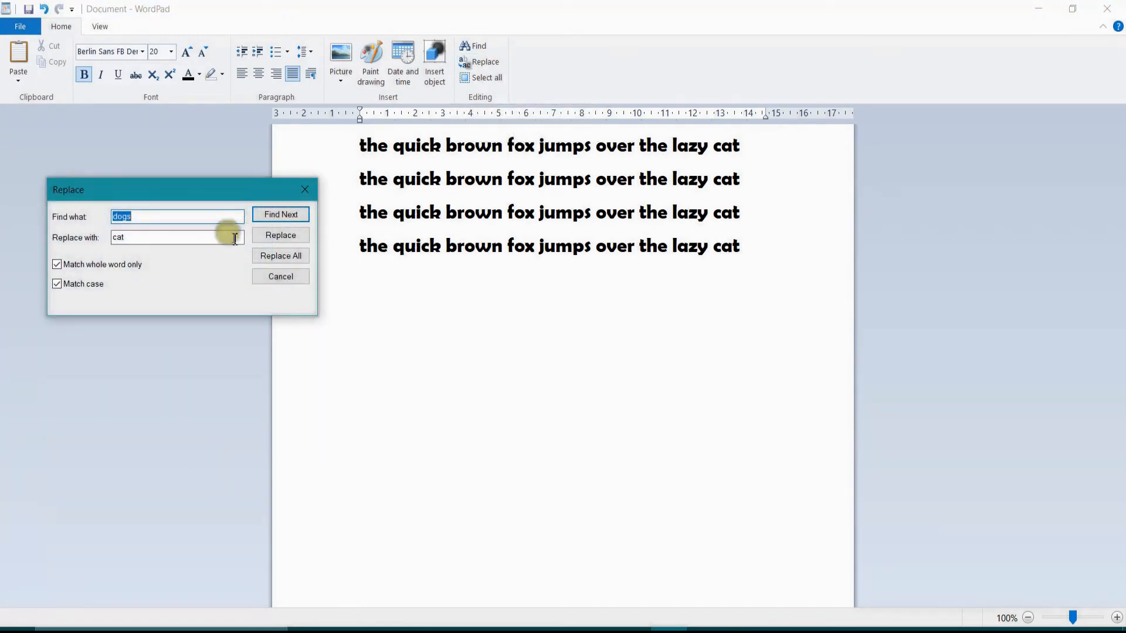
pyautogui.click(302, 191)
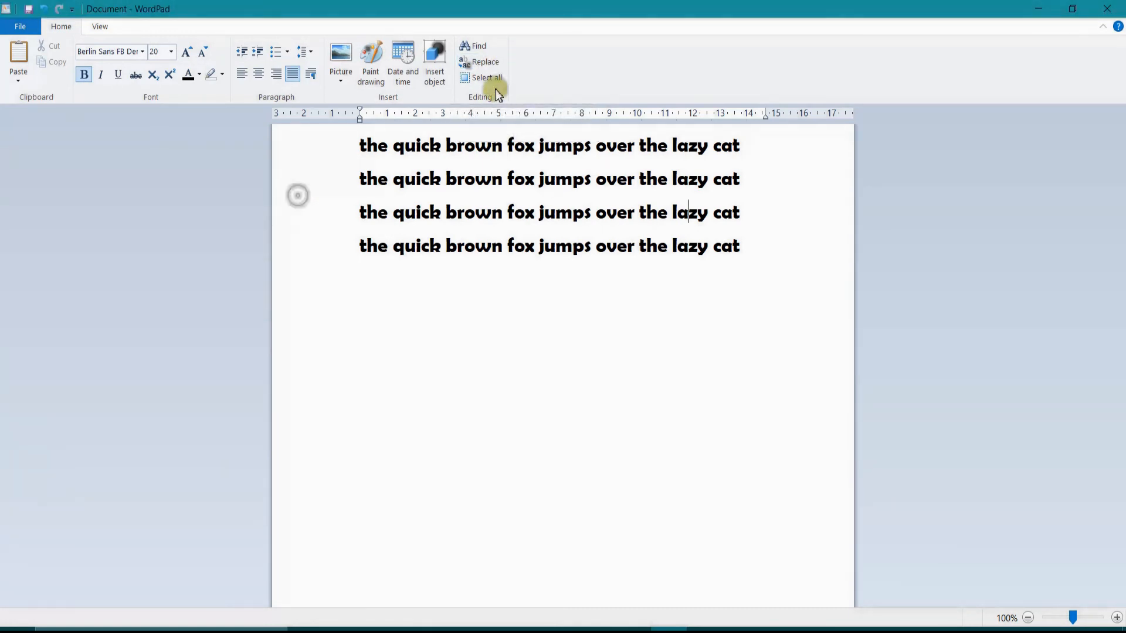
# Select all the text in the document, clear the selection, and select everything again
pyautogui.click(490, 79)
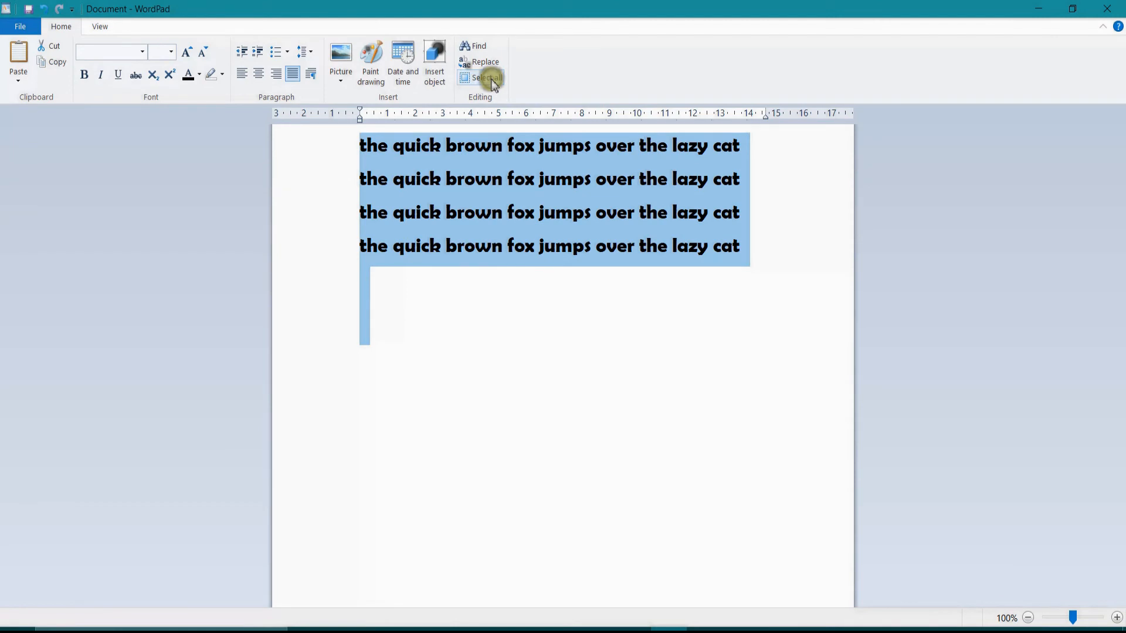
pyautogui.click(452, 327)
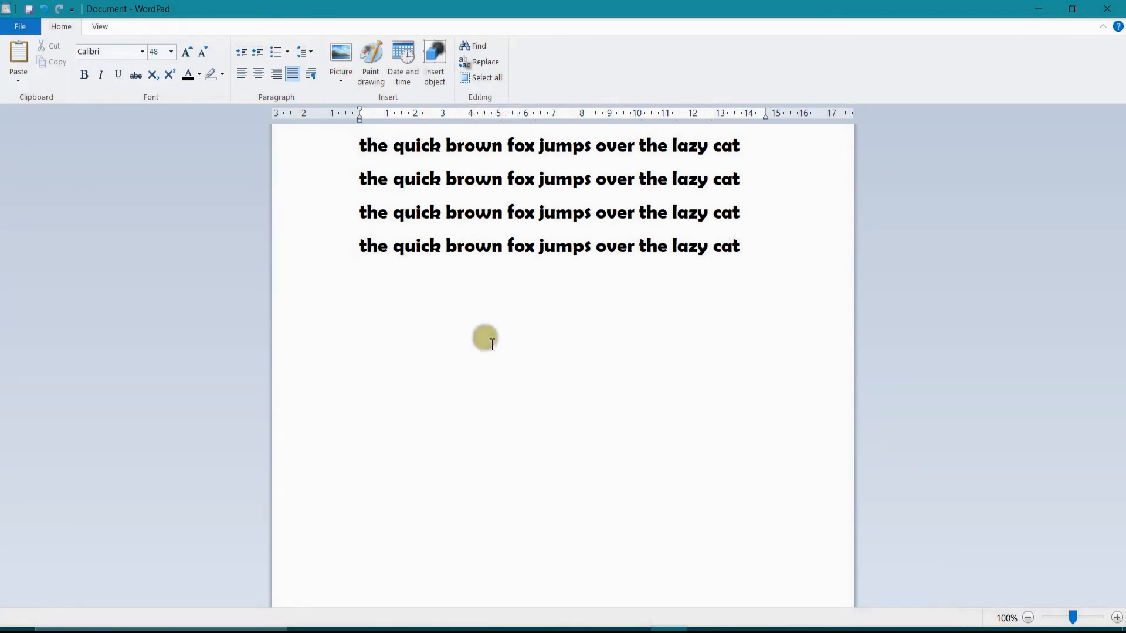
pyautogui.hotkey('ctrl', 'a')
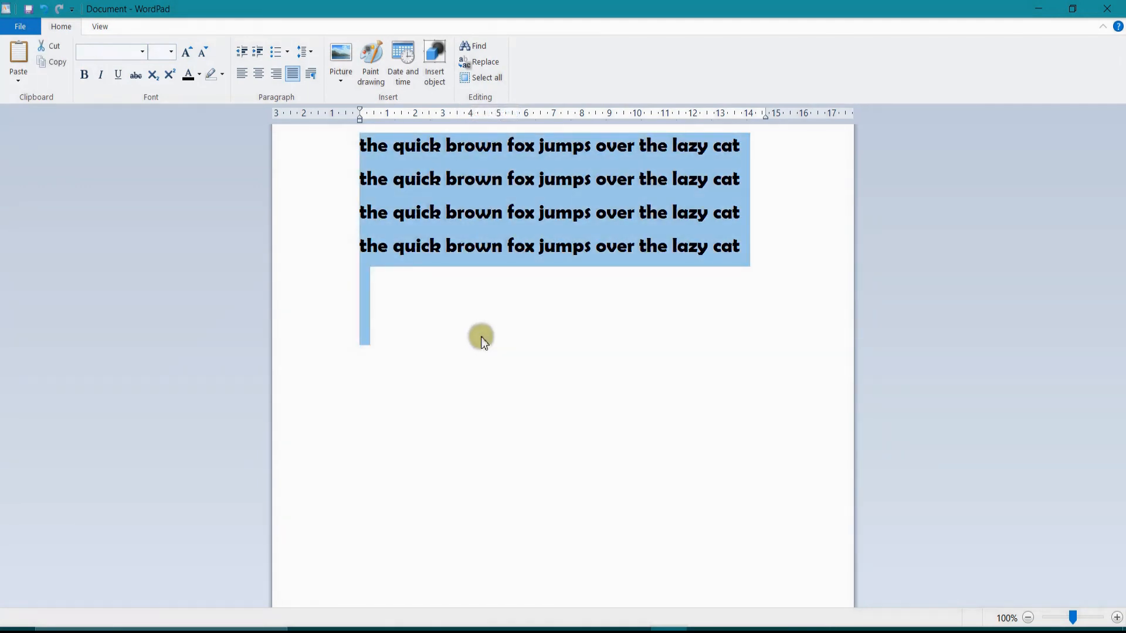
# Clear the text selection, zoom the page out to 50%, and zoom back in to 100%
pyautogui.click(460, 335)
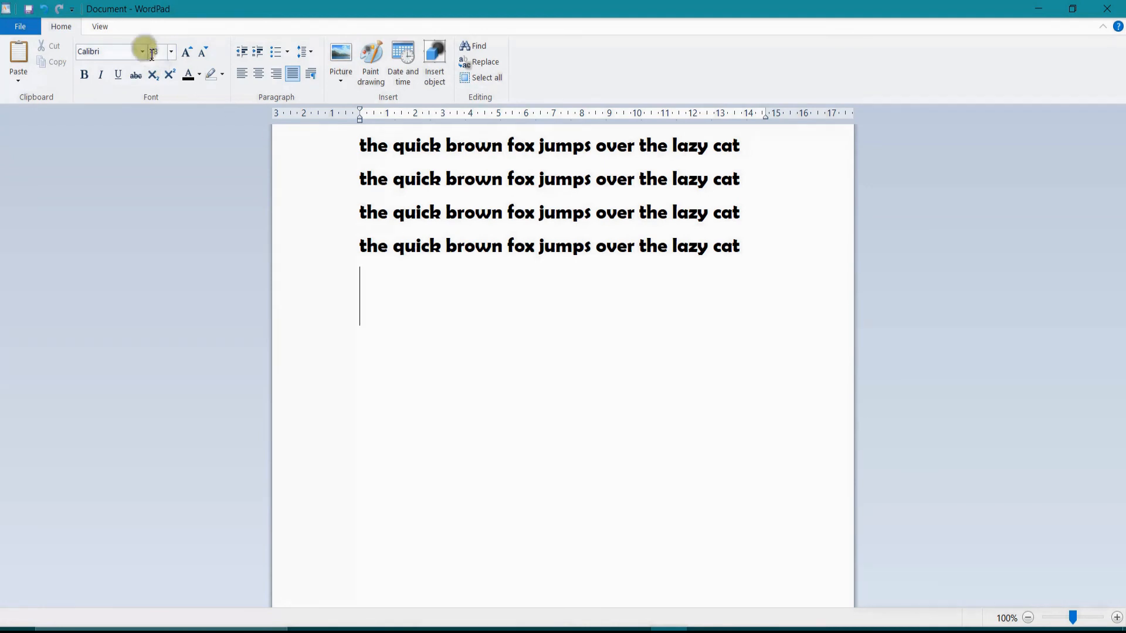
pyautogui.click(100, 27)
pyautogui.click(47, 56)
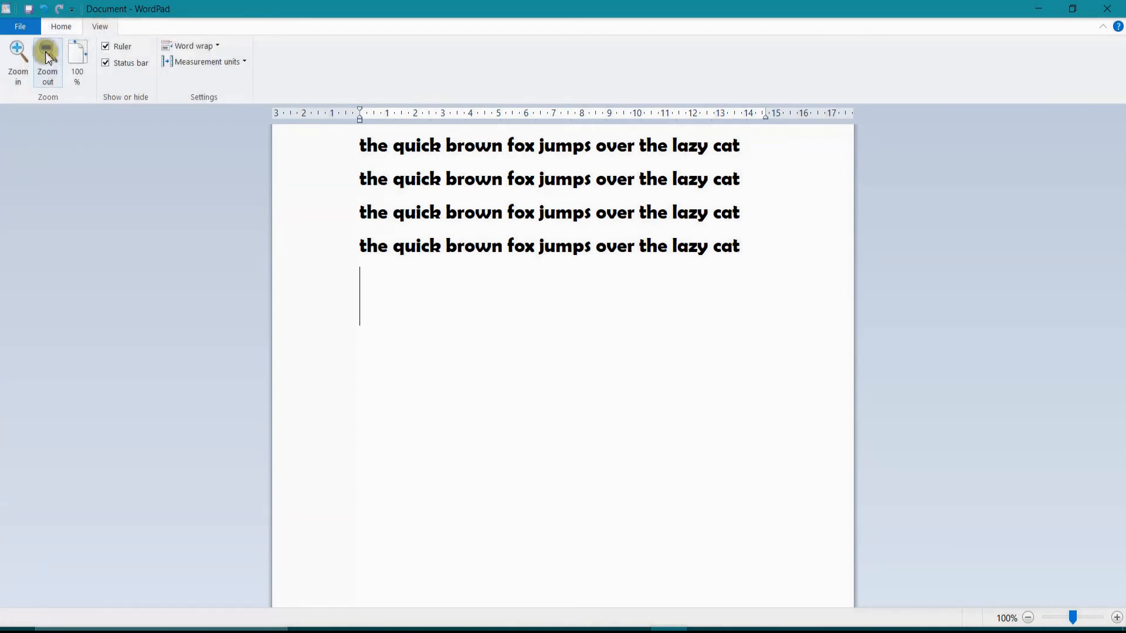
pyautogui.click(47, 55)
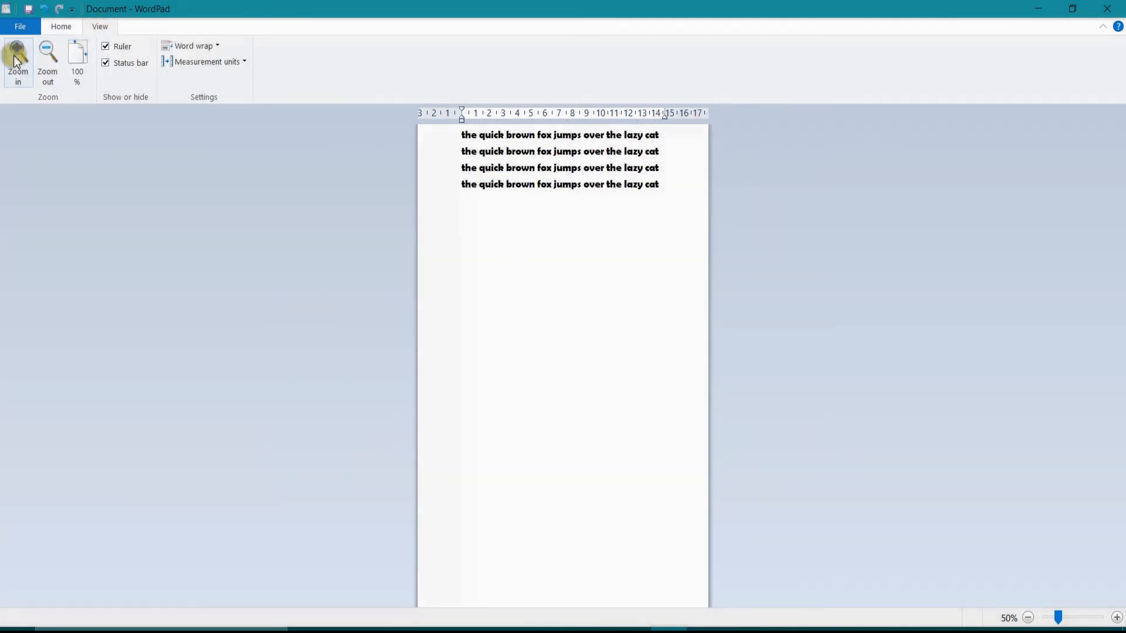
pyautogui.click(15, 58)
pyautogui.click(17, 60)
pyautogui.click(16, 60)
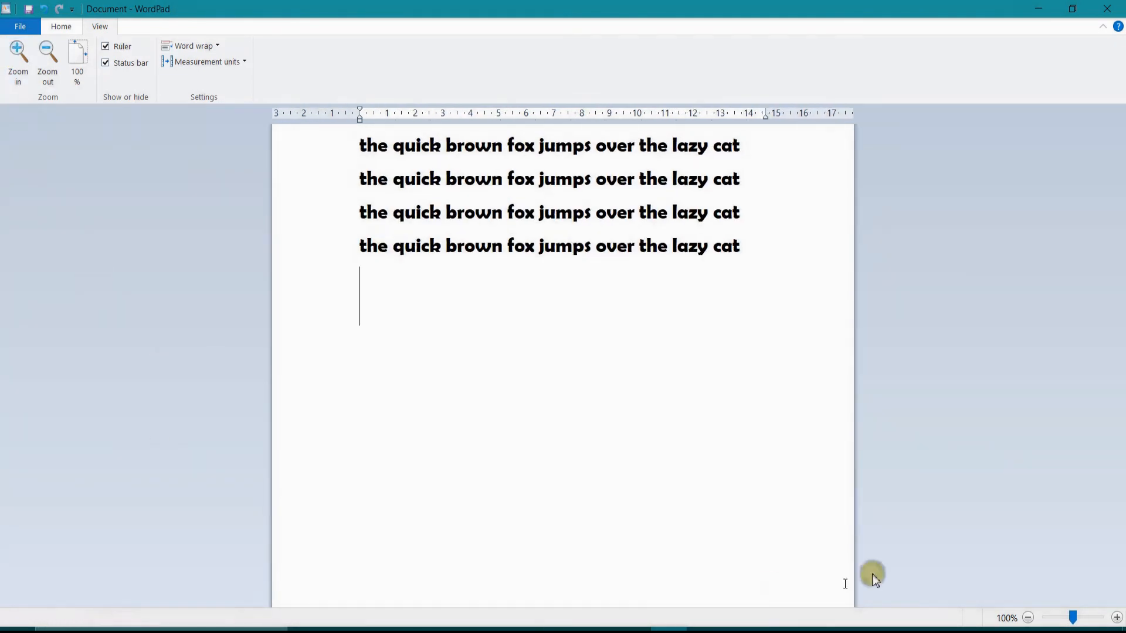
# Reduce the zoom in small steps to 70%, fine-tune it to 71%, and restore the page to 100%
pyautogui.click(1027, 617)
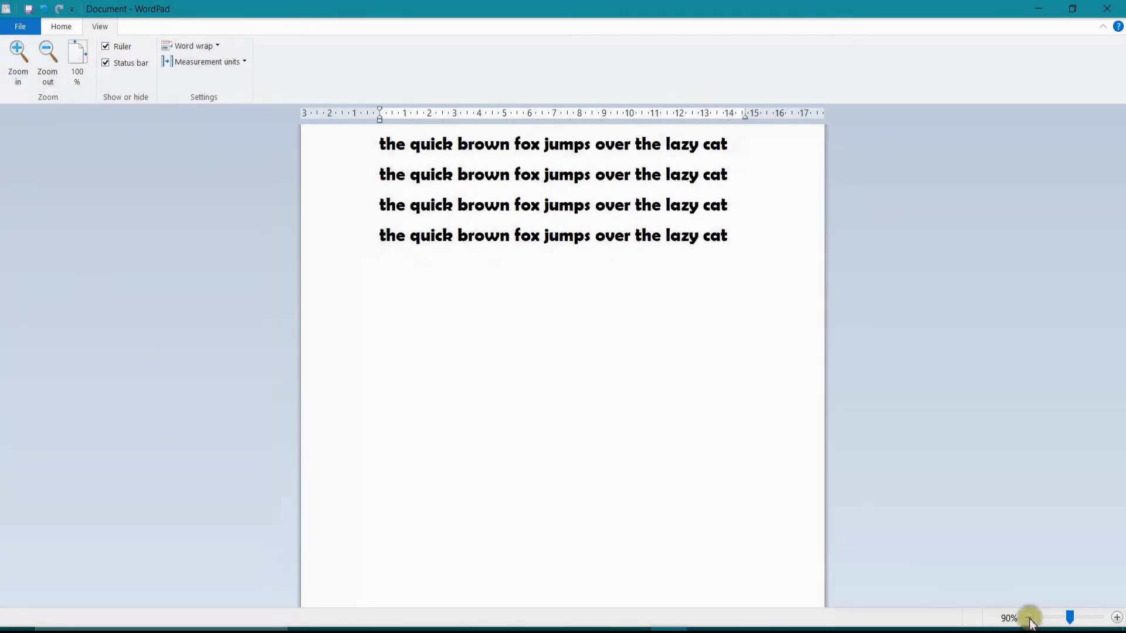
pyautogui.click(1028, 617)
pyautogui.click(1027, 618)
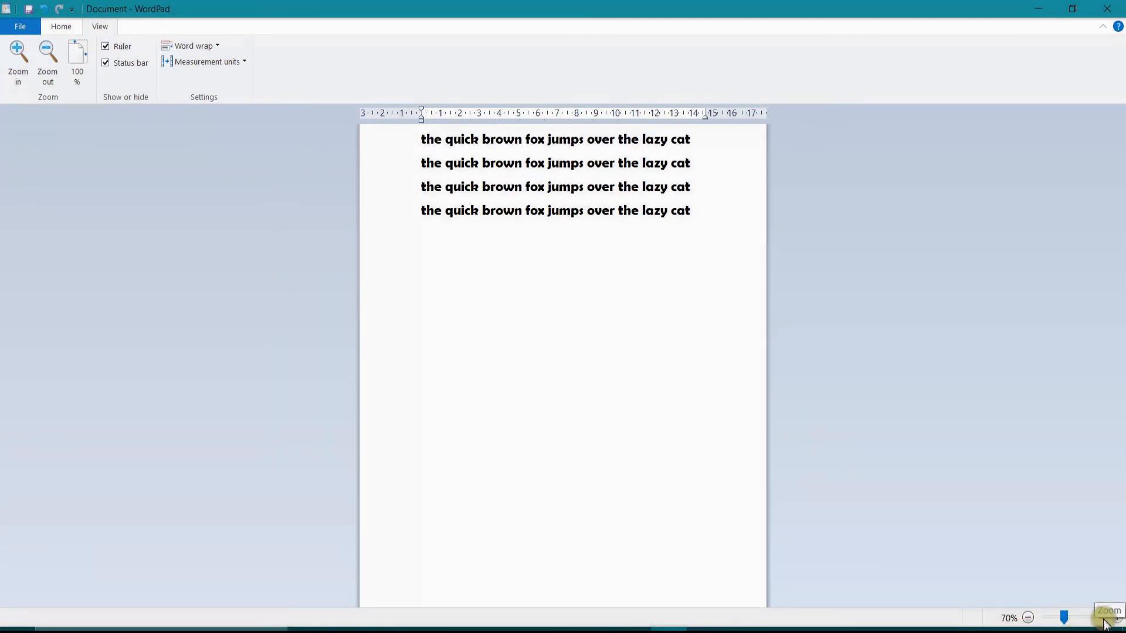
pyautogui.moveTo(1064, 617)
pyautogui.mouseDown()
pyautogui.moveTo(1076, 618)
pyautogui.moveTo(1064, 618)
pyautogui.mouseUp()
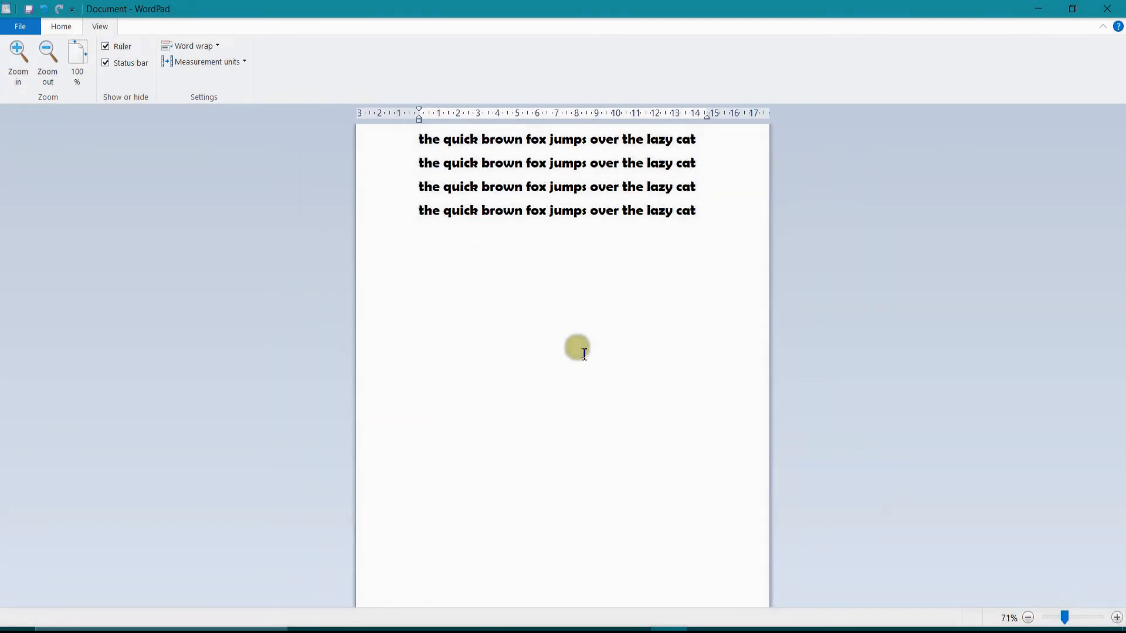
pyautogui.click(77, 69)
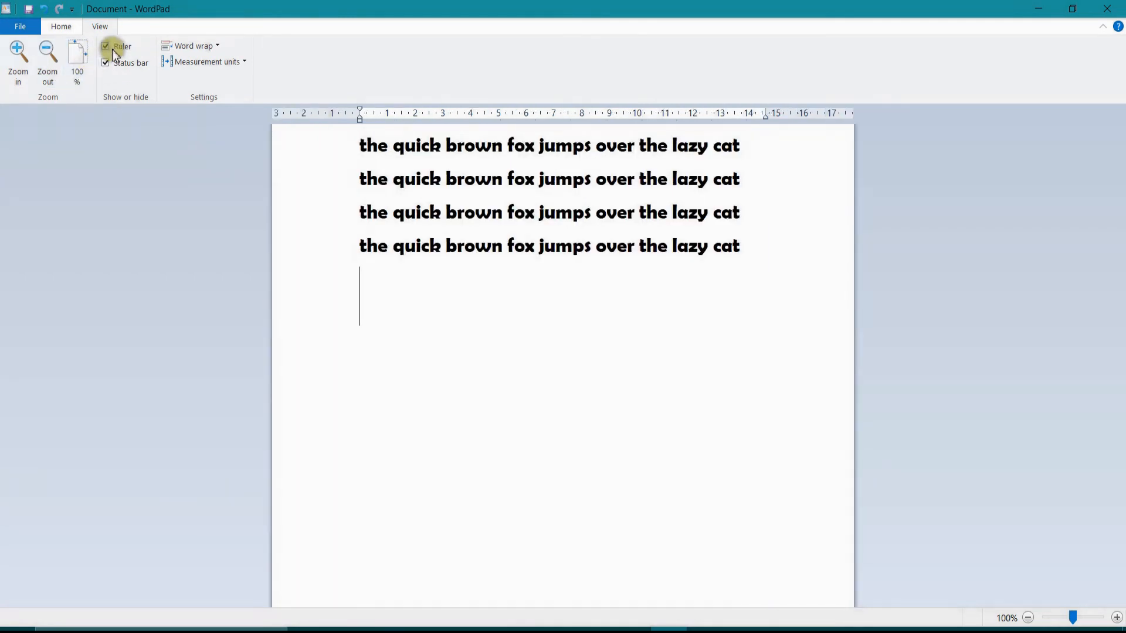
# Hide the ruler, look at the document without it, and show the ruler again
pyautogui.click(63, 30)
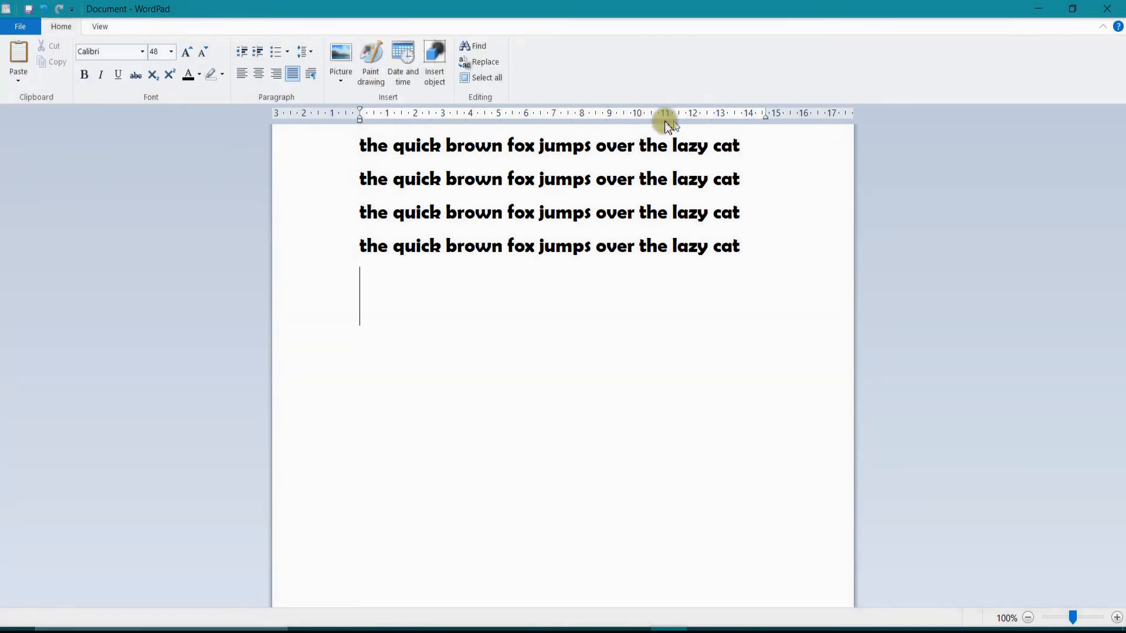
pyautogui.click(97, 27)
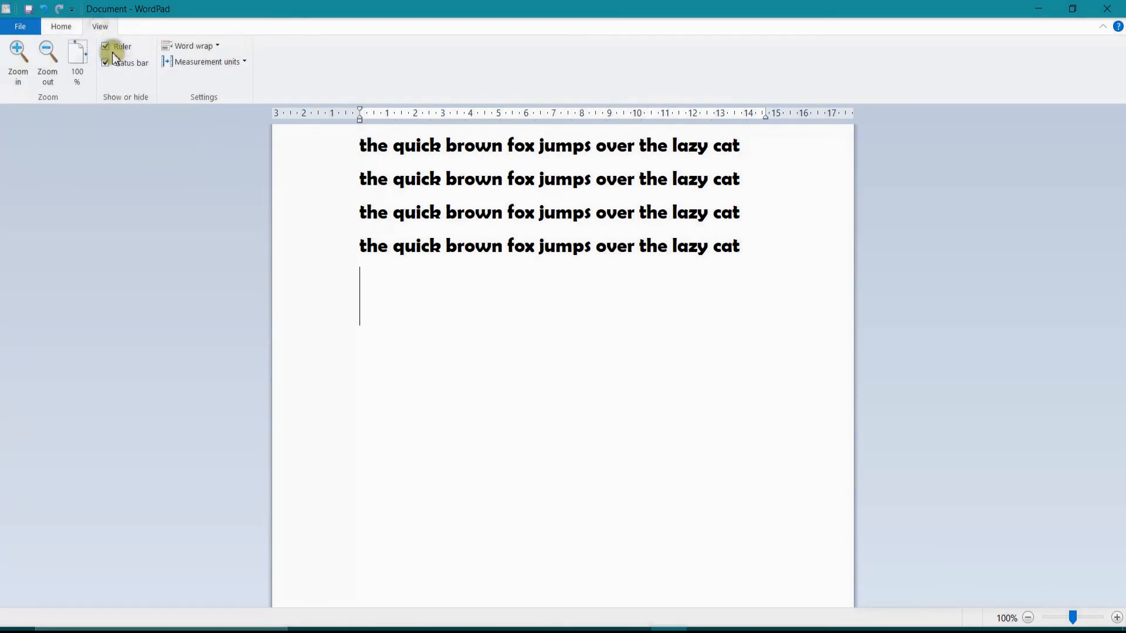
pyautogui.click(104, 48)
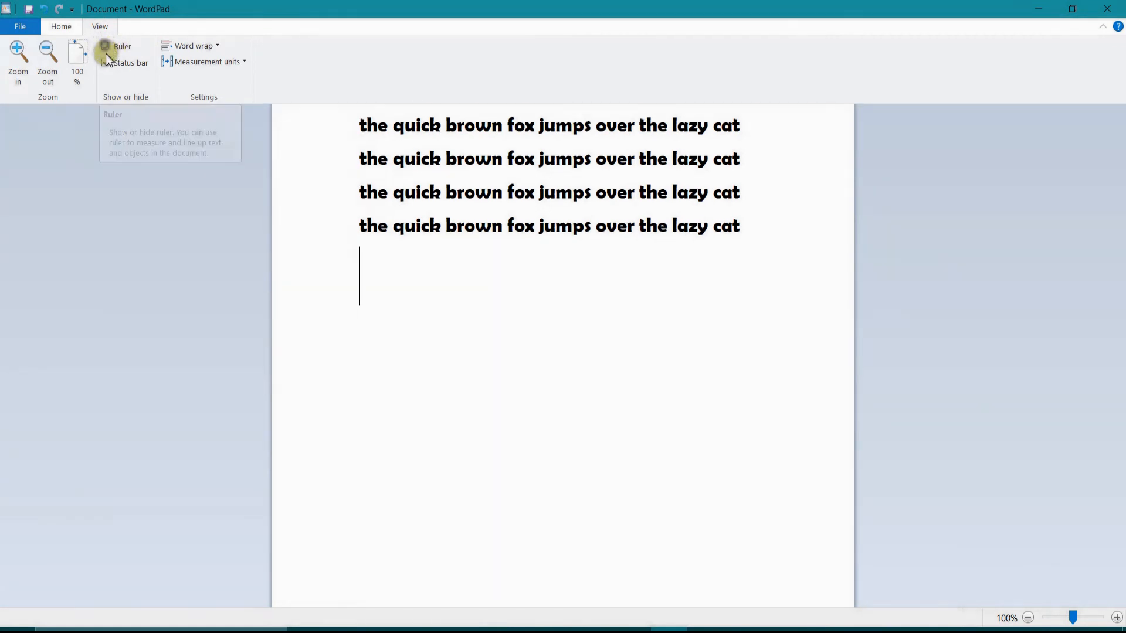
pyautogui.click(61, 27)
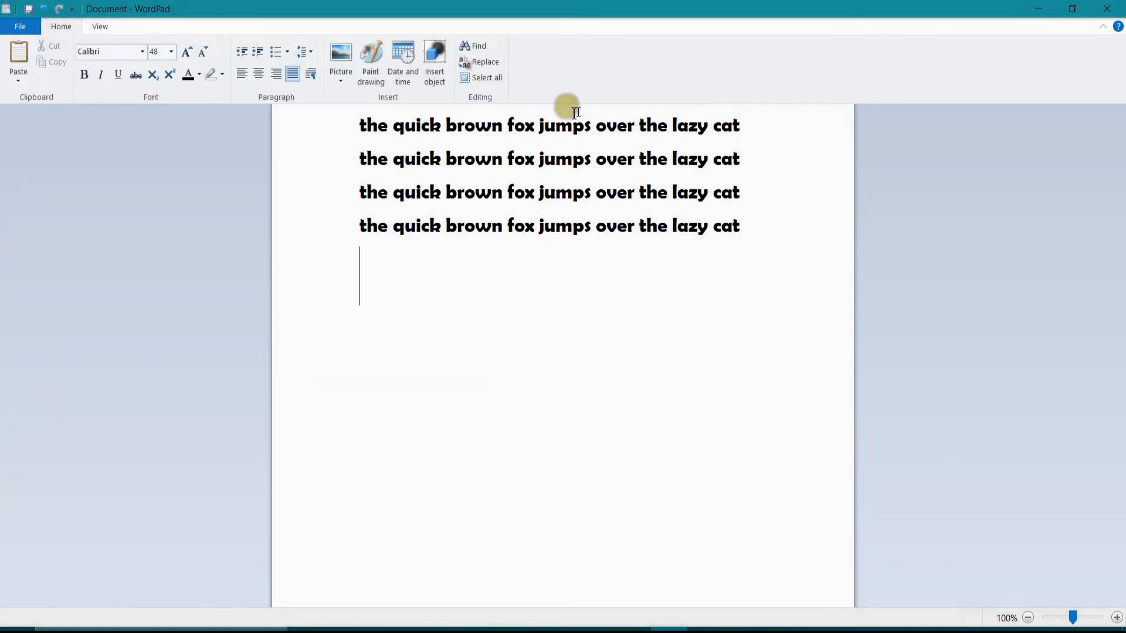
pyautogui.click(93, 23)
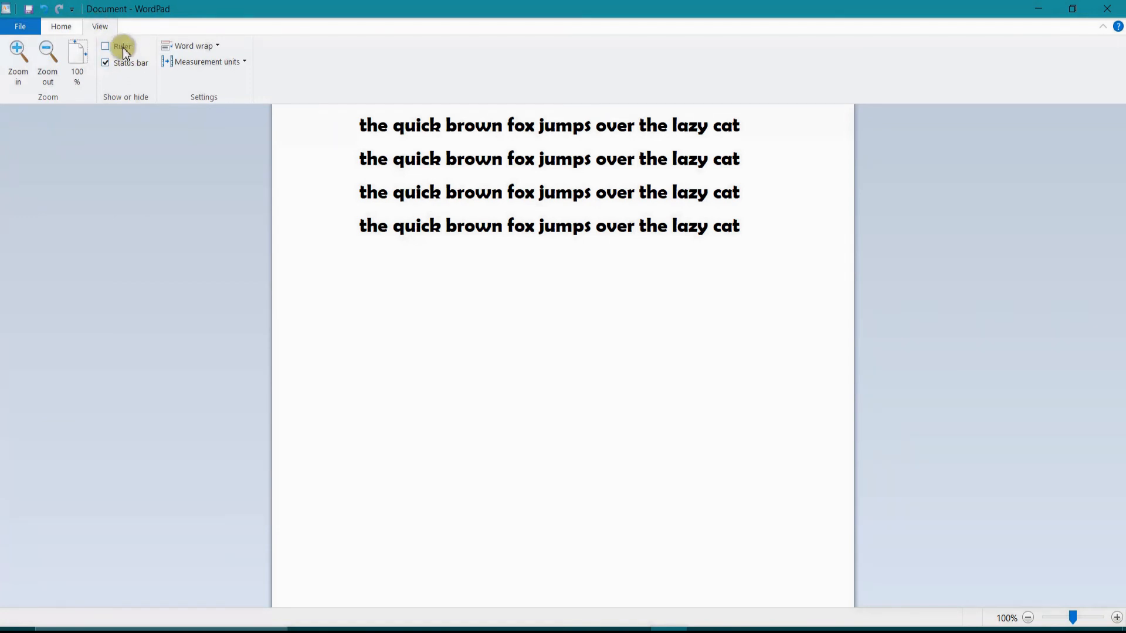
pyautogui.click(106, 47)
pyautogui.click(61, 27)
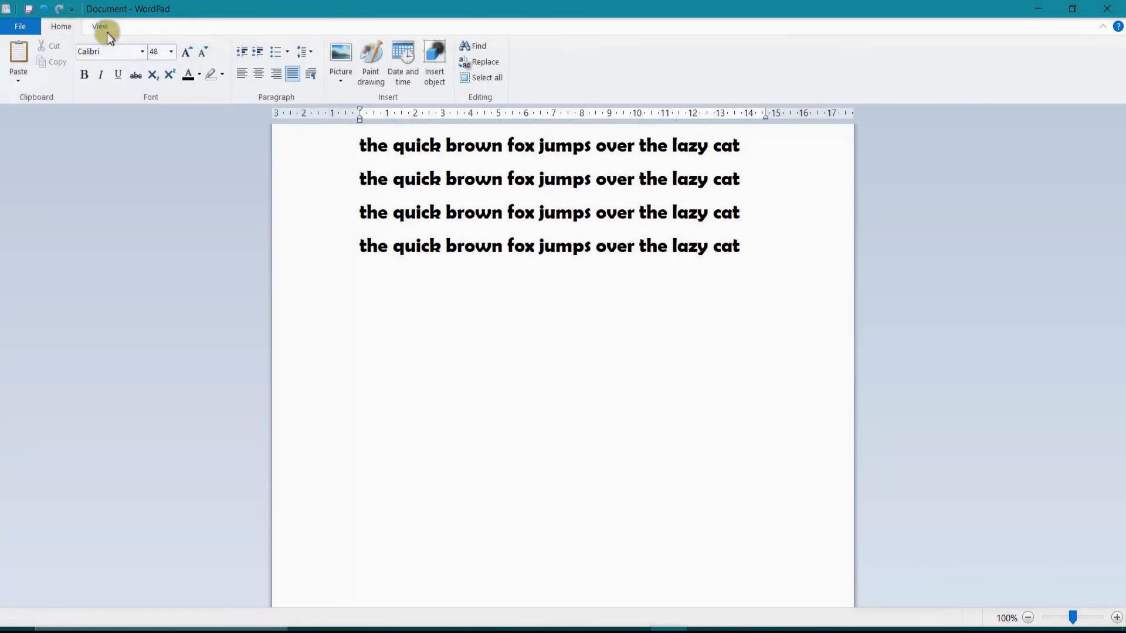
# Hide the status bar and show it again, three times in a row
pyautogui.click(106, 30)
pyautogui.click(106, 63)
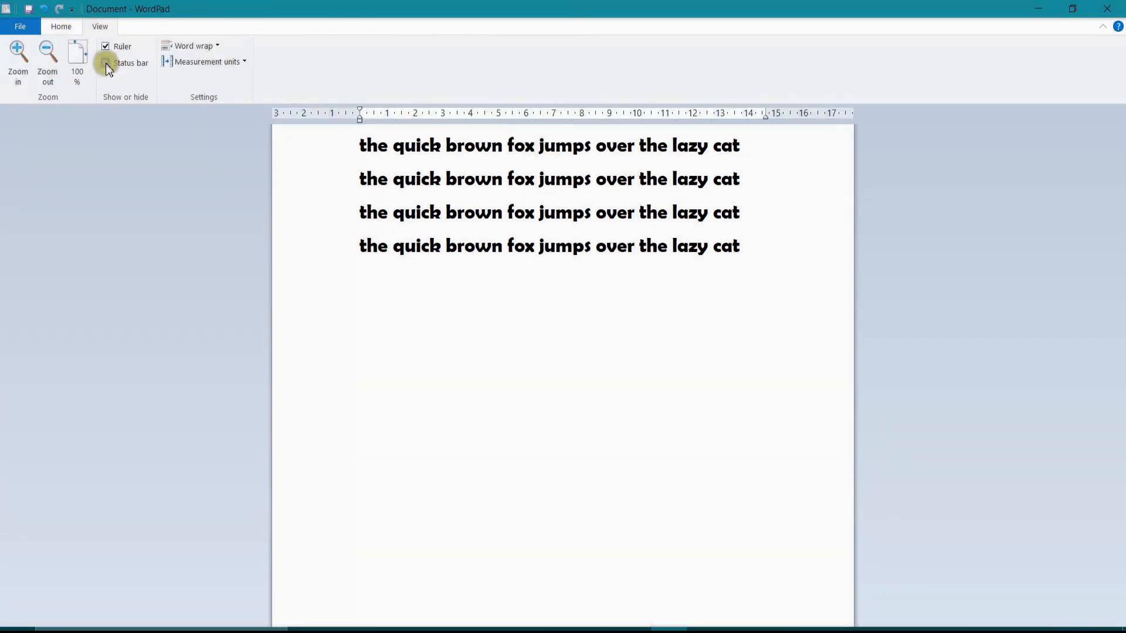
pyautogui.click(107, 64)
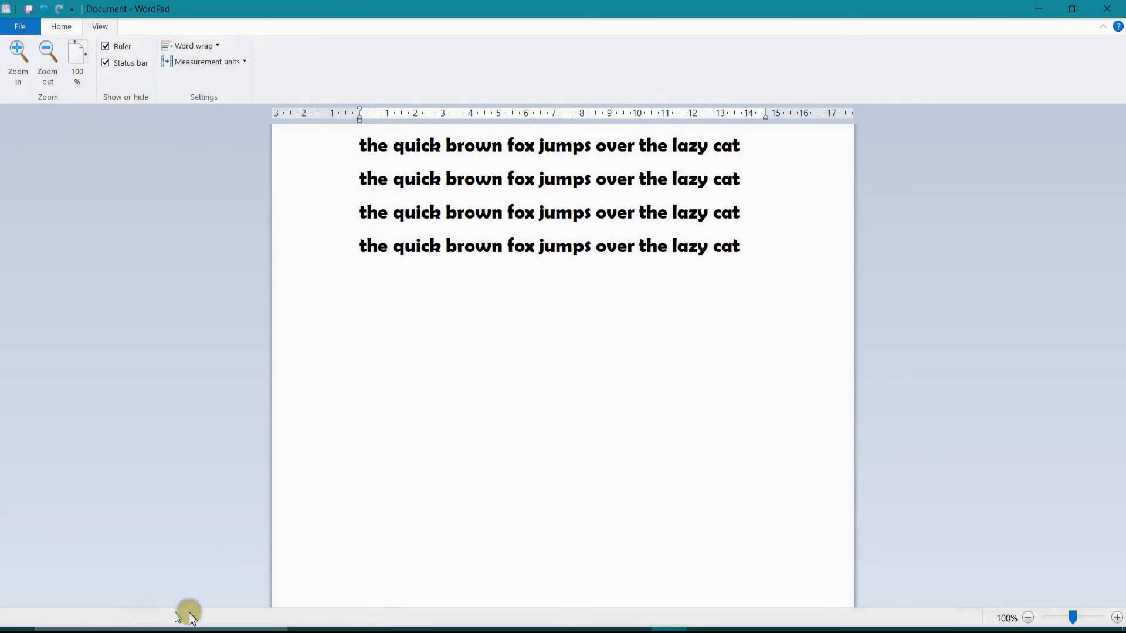
pyautogui.click(127, 65)
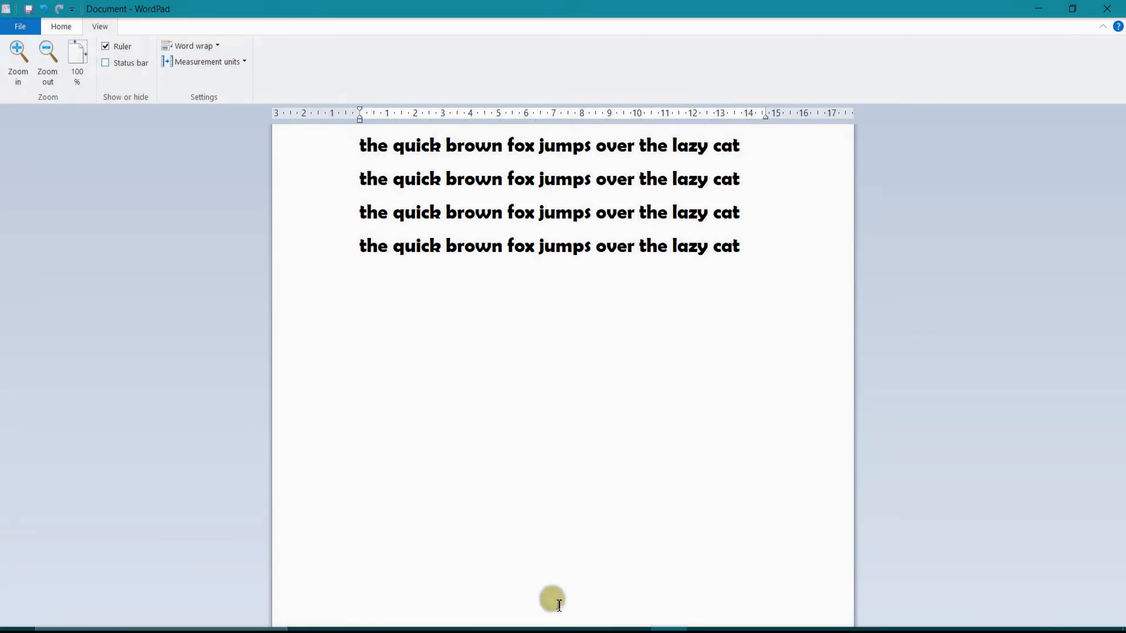
pyautogui.click(112, 62)
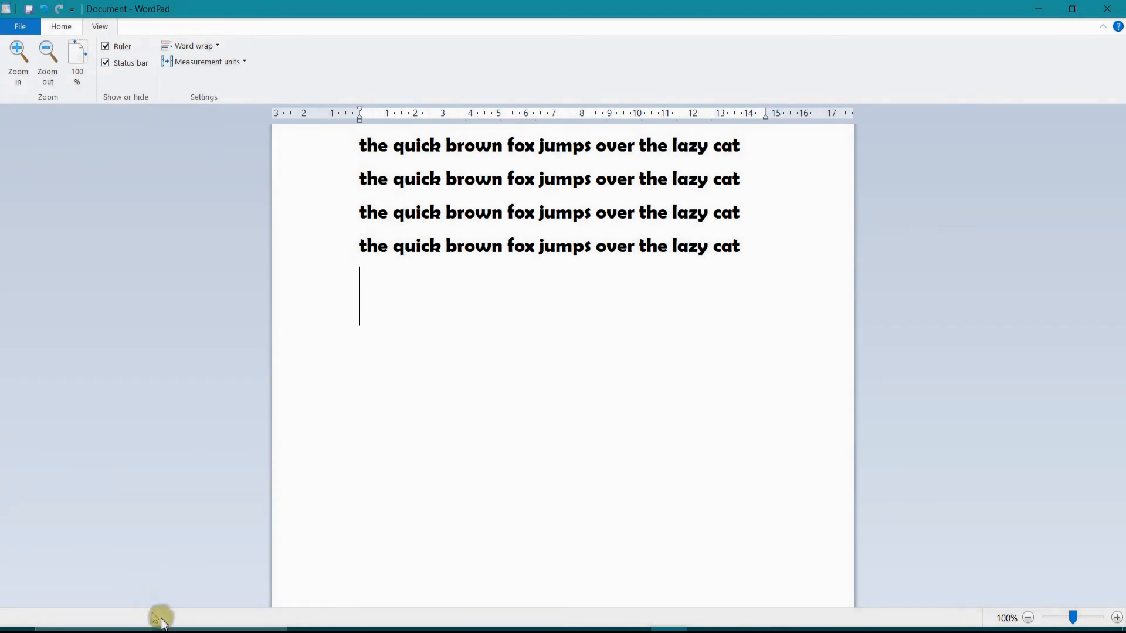
pyautogui.click(106, 62)
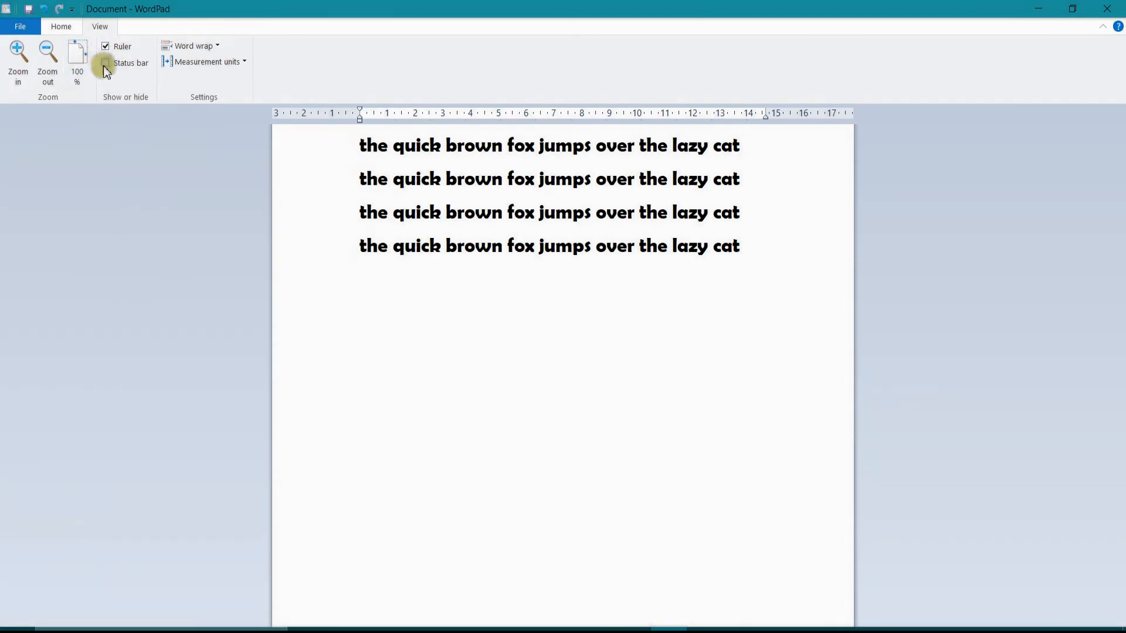
pyautogui.click(105, 63)
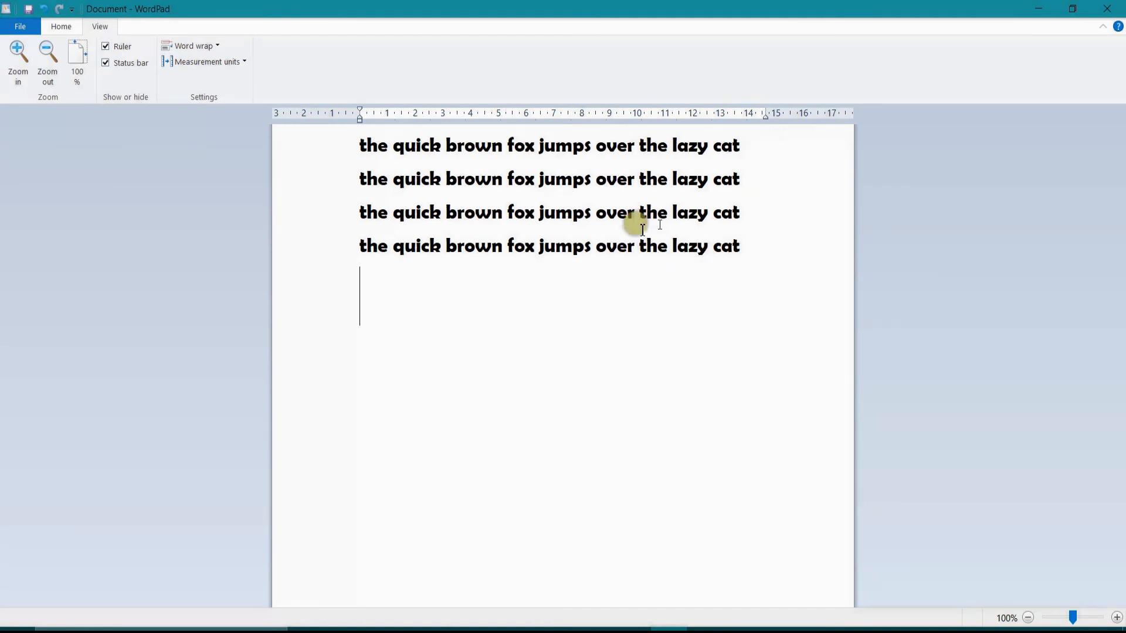
# Try No wrap, Wrap to window and Wrap to ruler on the four selected lines, and finish with No wrap
pyautogui.click(216, 47)
pyautogui.moveTo(587, 284); pyautogui.dragTo(349, 140)
pyautogui.click(206, 47)
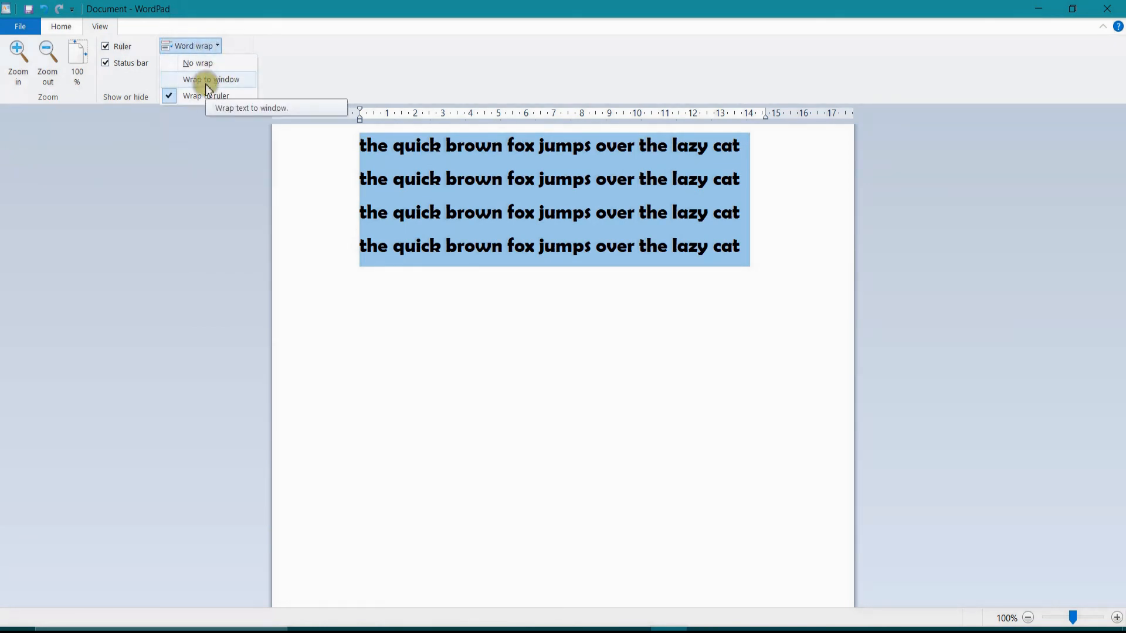
pyautogui.click(204, 63)
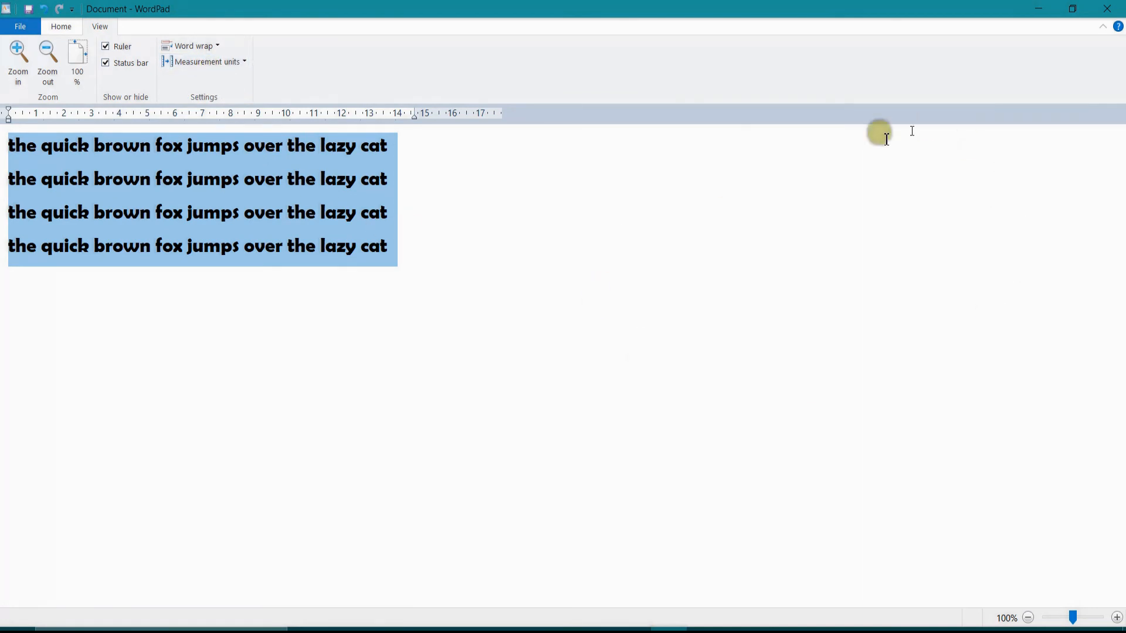
pyautogui.click(200, 46)
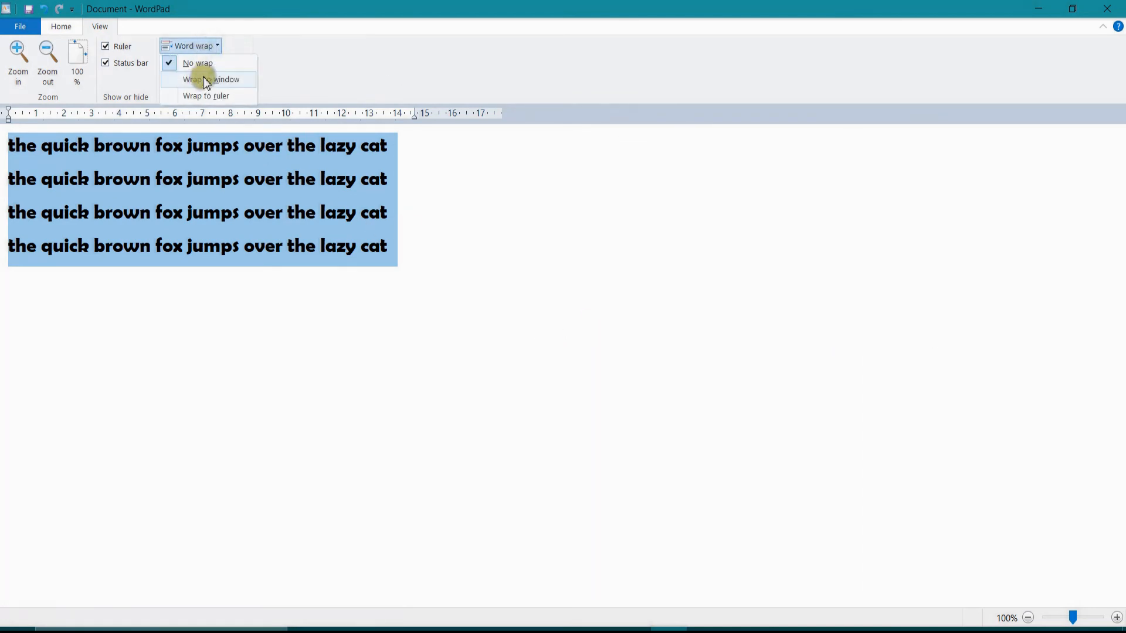
pyautogui.click(206, 80)
pyautogui.click(204, 46)
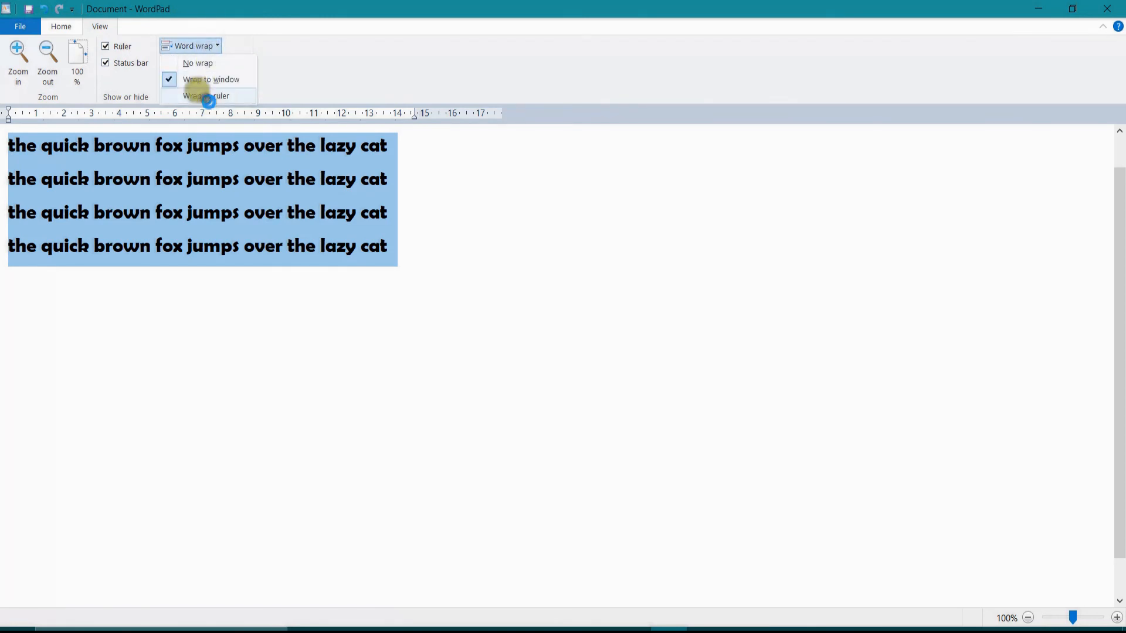
pyautogui.click(206, 97)
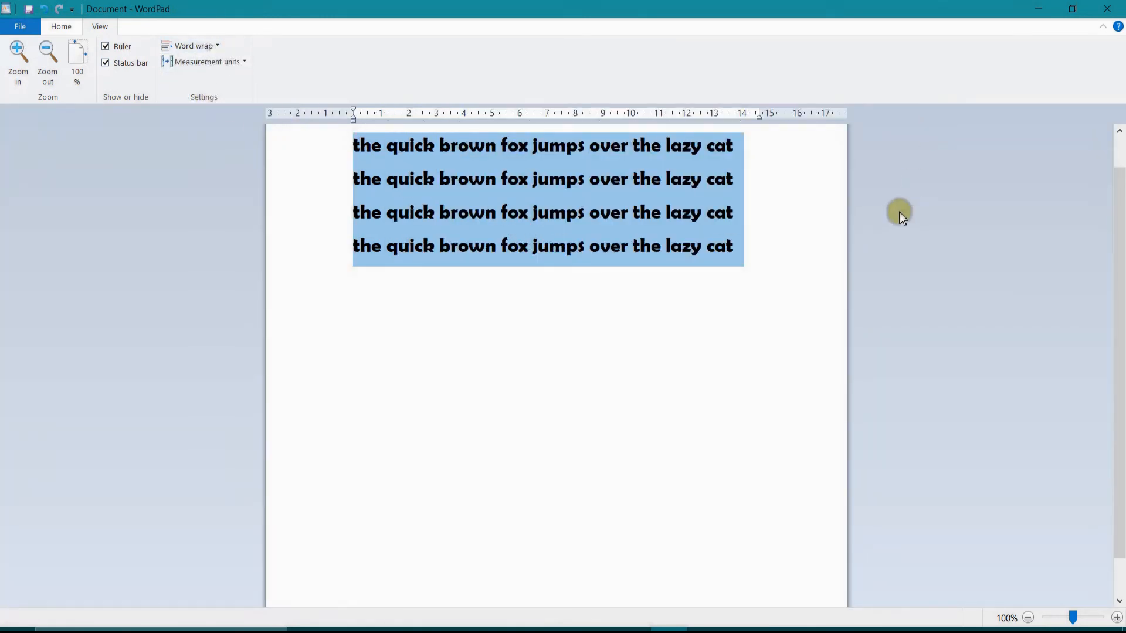
pyautogui.click(214, 47)
pyautogui.click(199, 64)
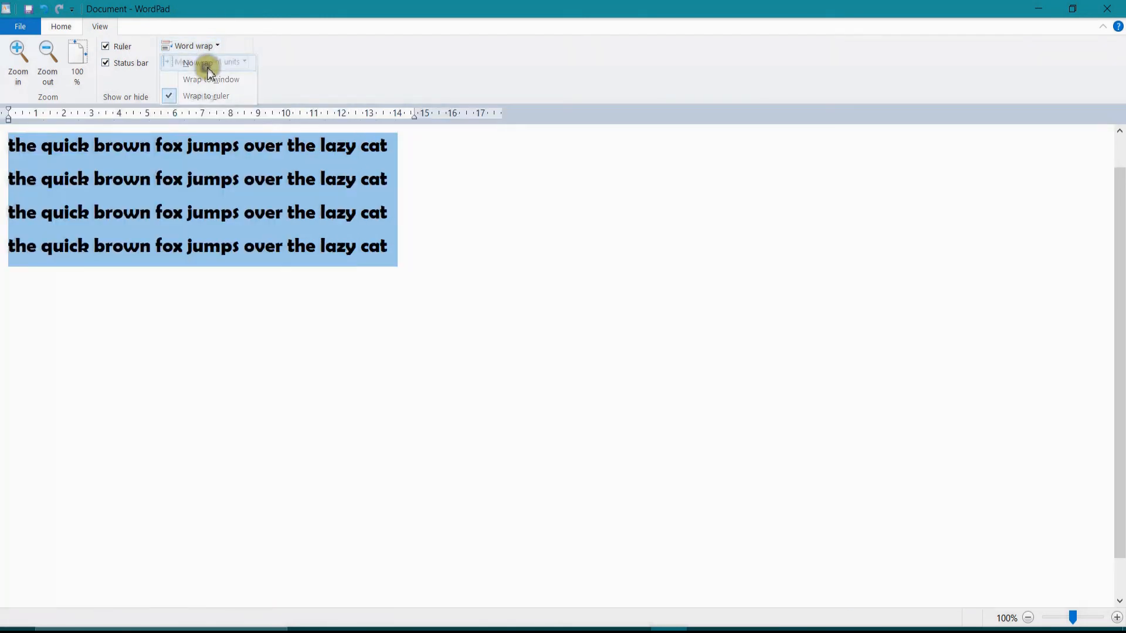
pyautogui.click(440, 485)
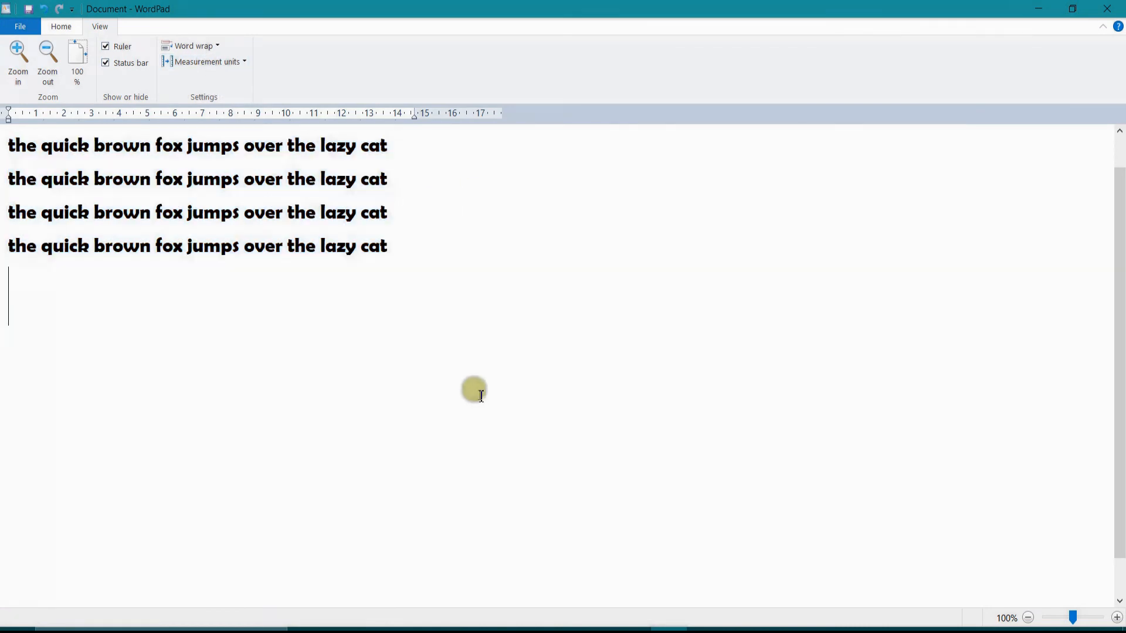
# Append "jk" followed by a very long run of "j" to the fourth line, and set word wrap to Wrap to ruler
pyautogui.click(455, 246)
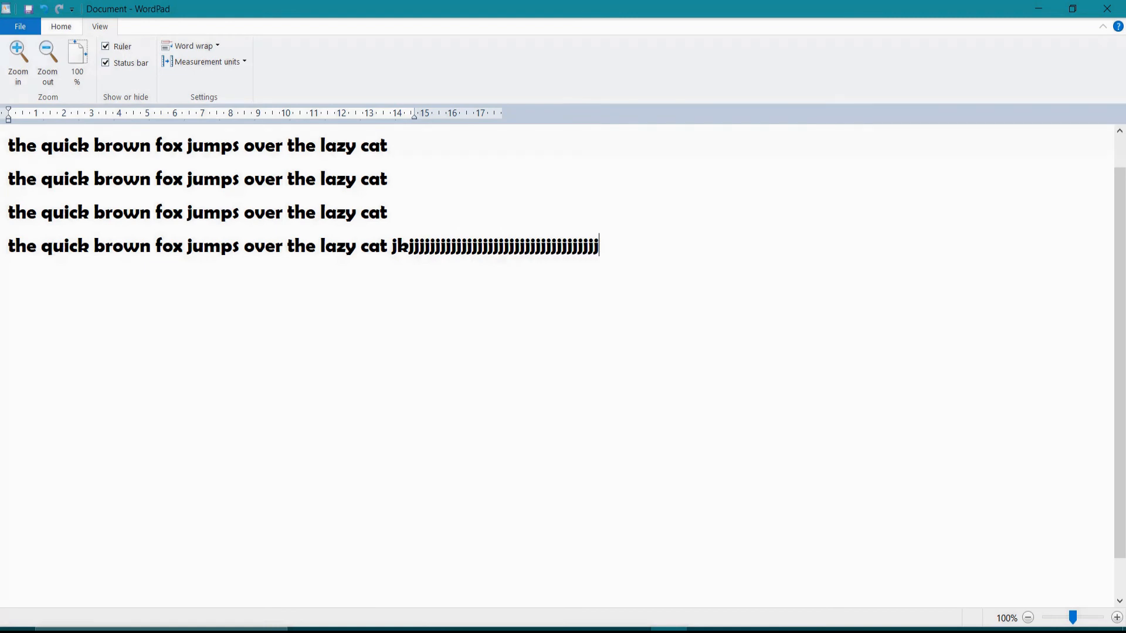
pyautogui.write('jjjjjjjjjjjjjjjjjj')
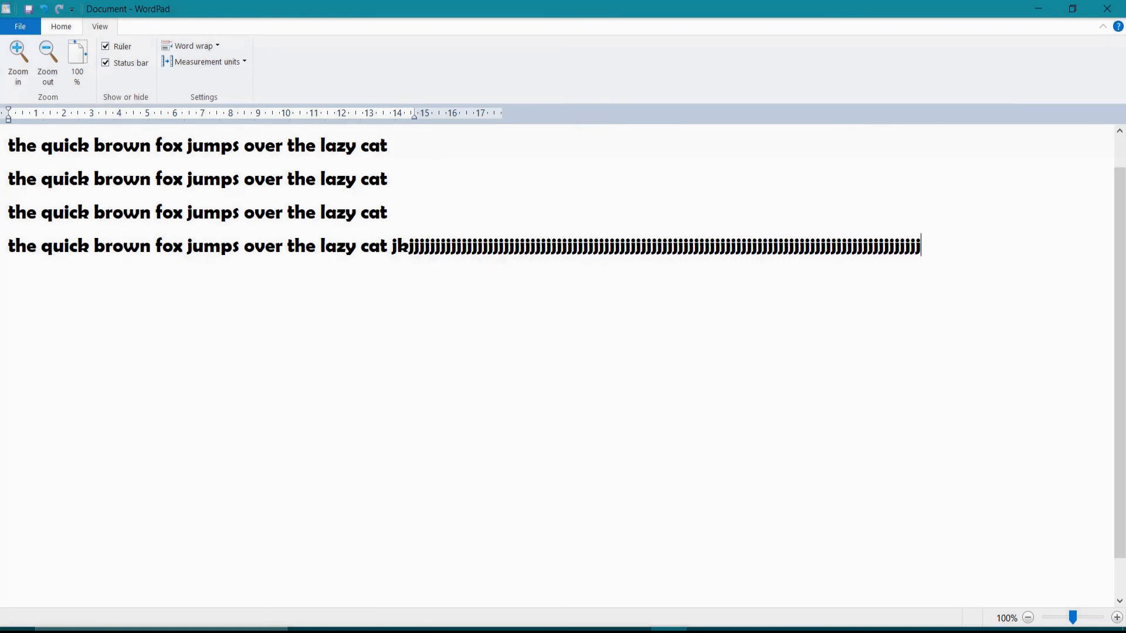
pyautogui.write('jjjjjjjjjjjjjjjjjjjjjjjjjjjjjjjjjjjjjjjjjjjjjjjjjjj')
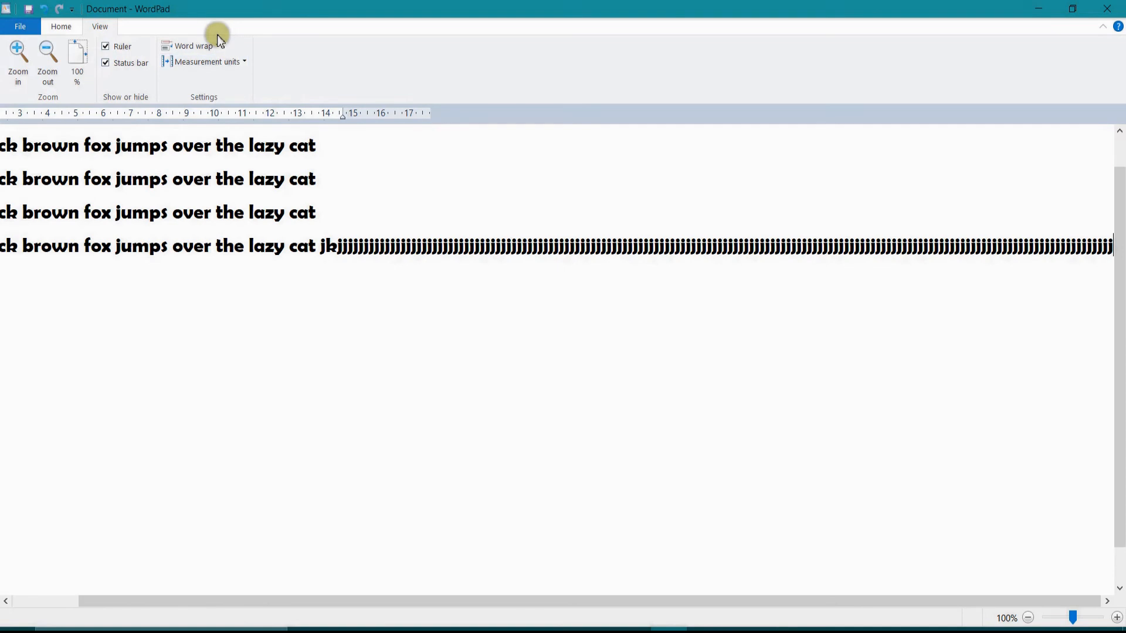
pyautogui.click(215, 47)
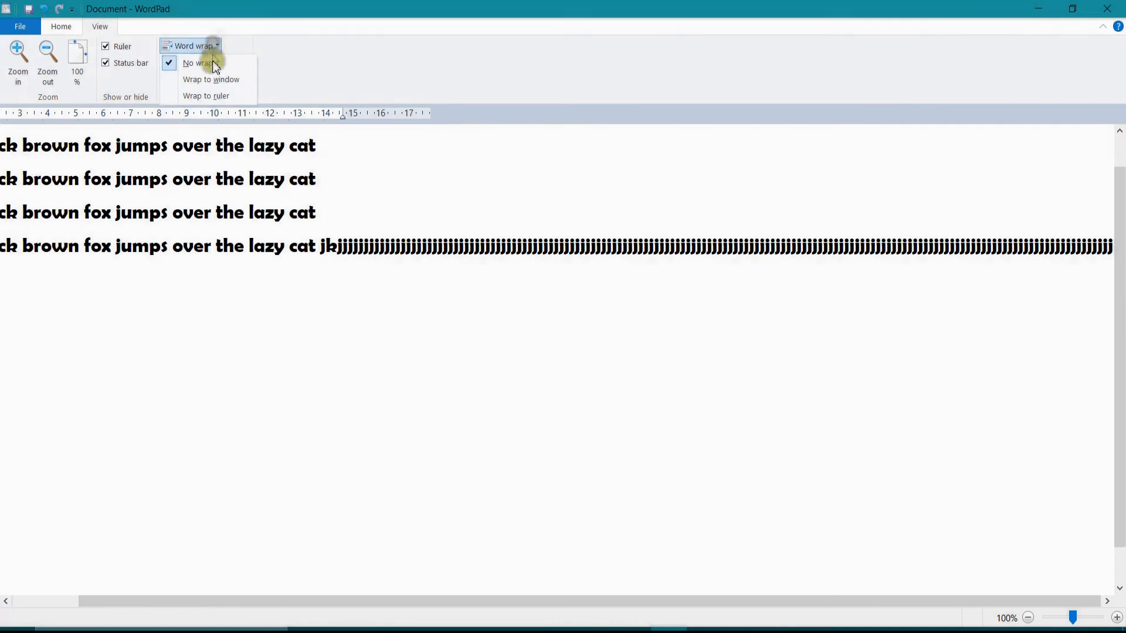
pyautogui.click(211, 96)
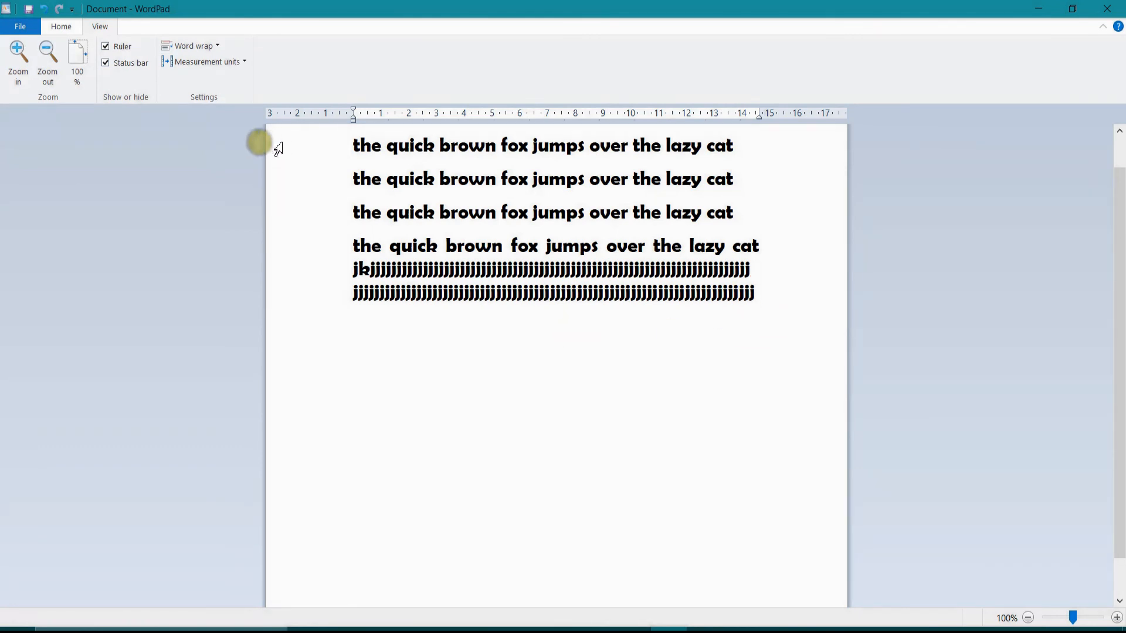
# Set the measurement units to inches and place a tab stop at about 6.2 inches on the ruler
pyautogui.click(239, 62)
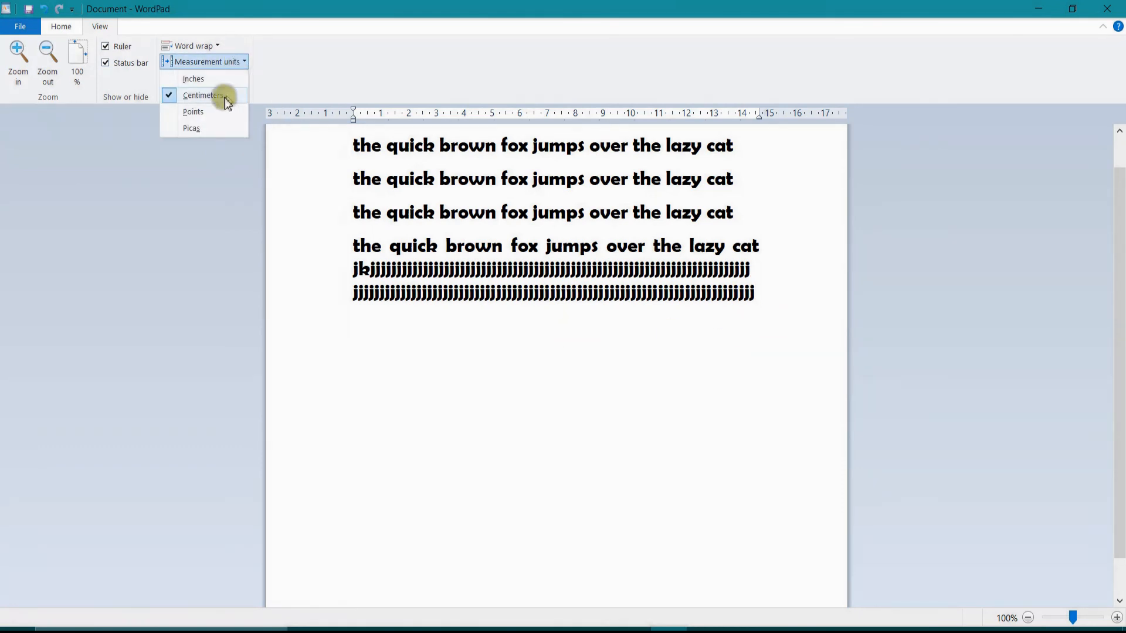
pyautogui.click(217, 81)
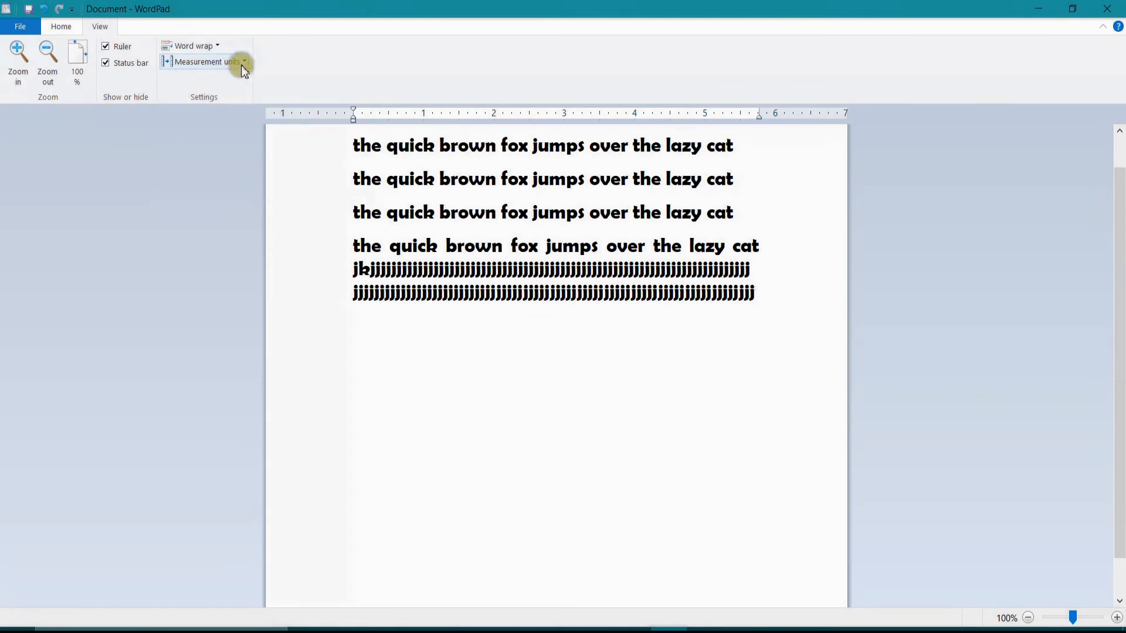
pyautogui.moveTo(764, 117); pyautogui.dragTo(789, 113)
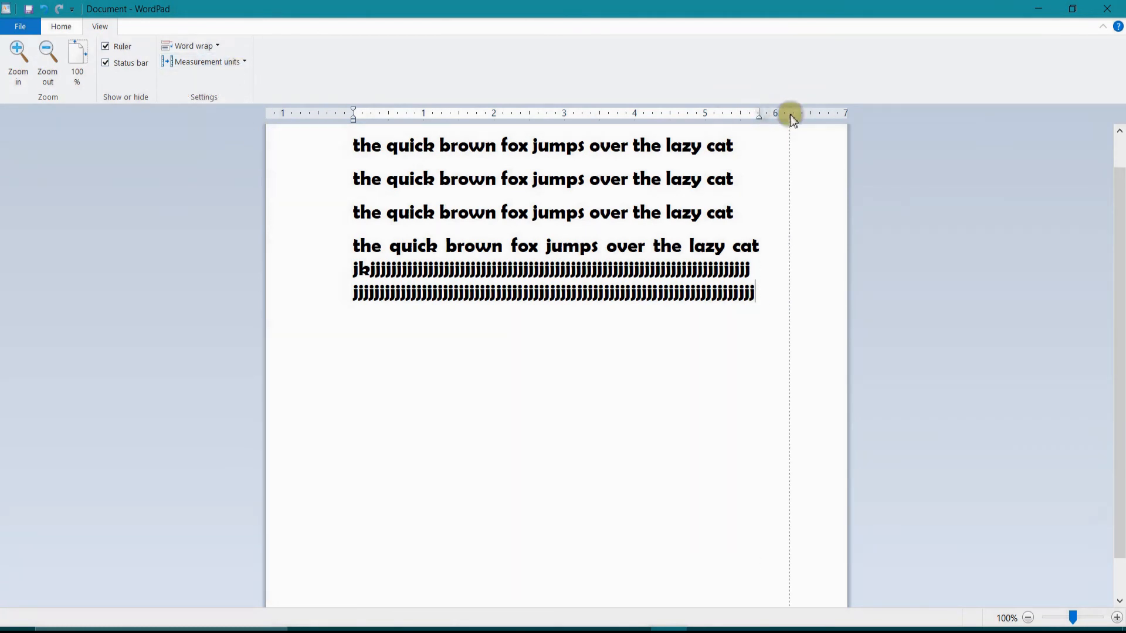
pyautogui.click(212, 64)
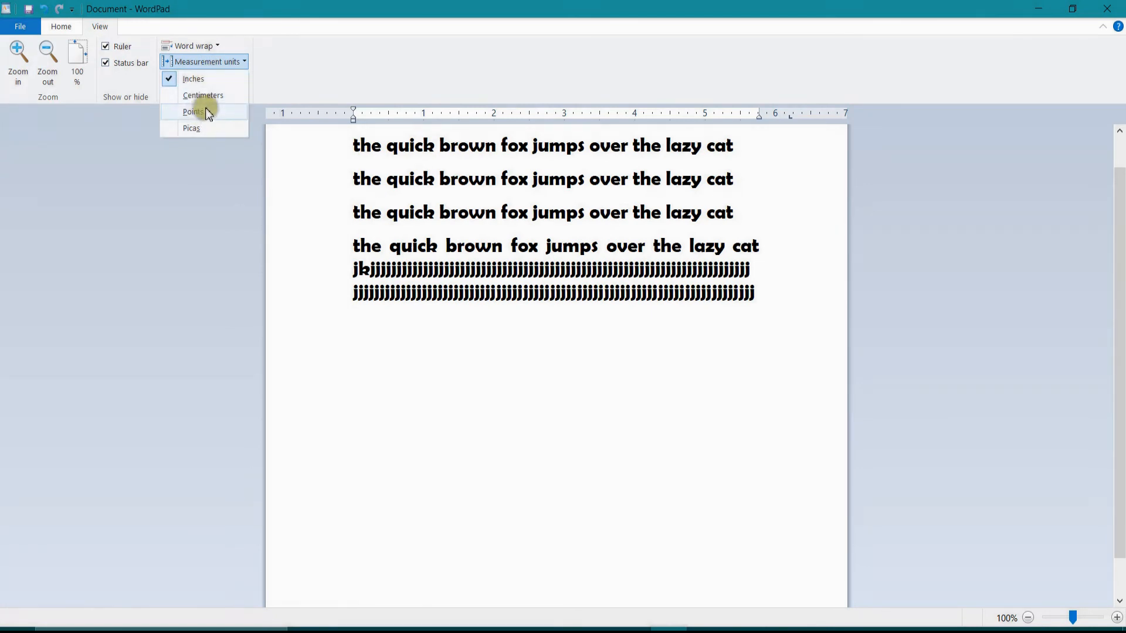
pyautogui.click(481, 312)
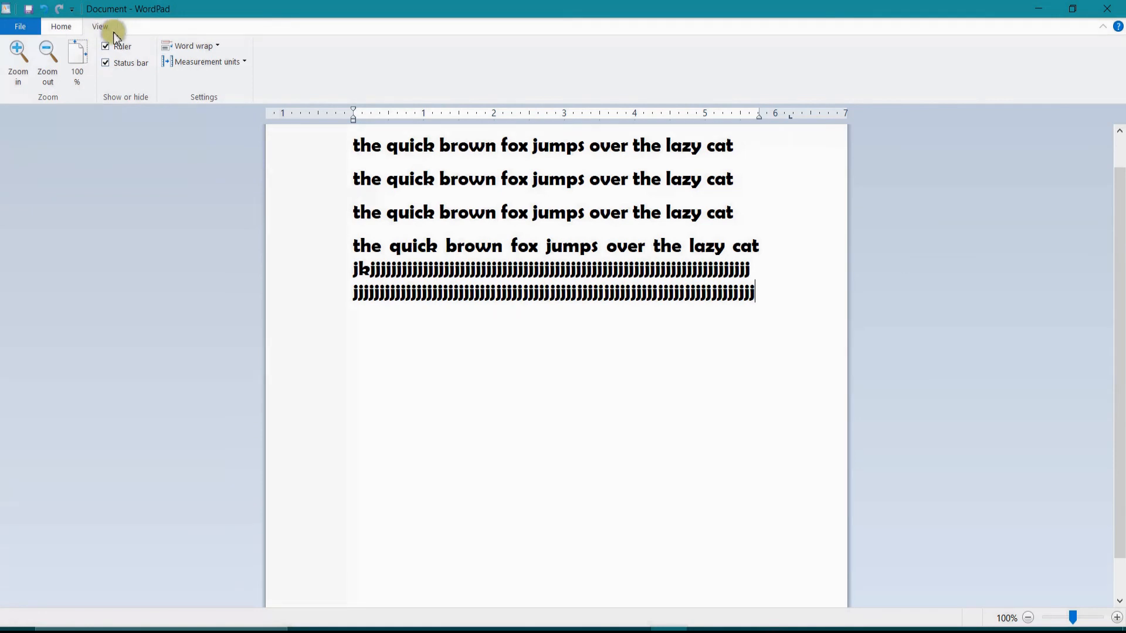
pyautogui.click(61, 26)
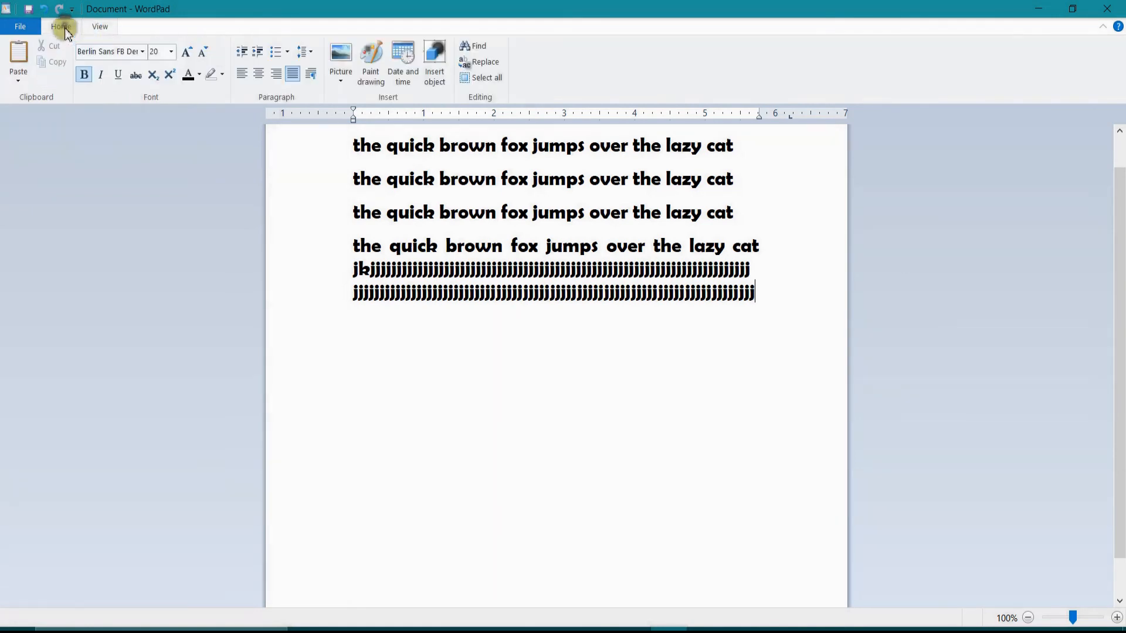
pyautogui.click(9, 24)
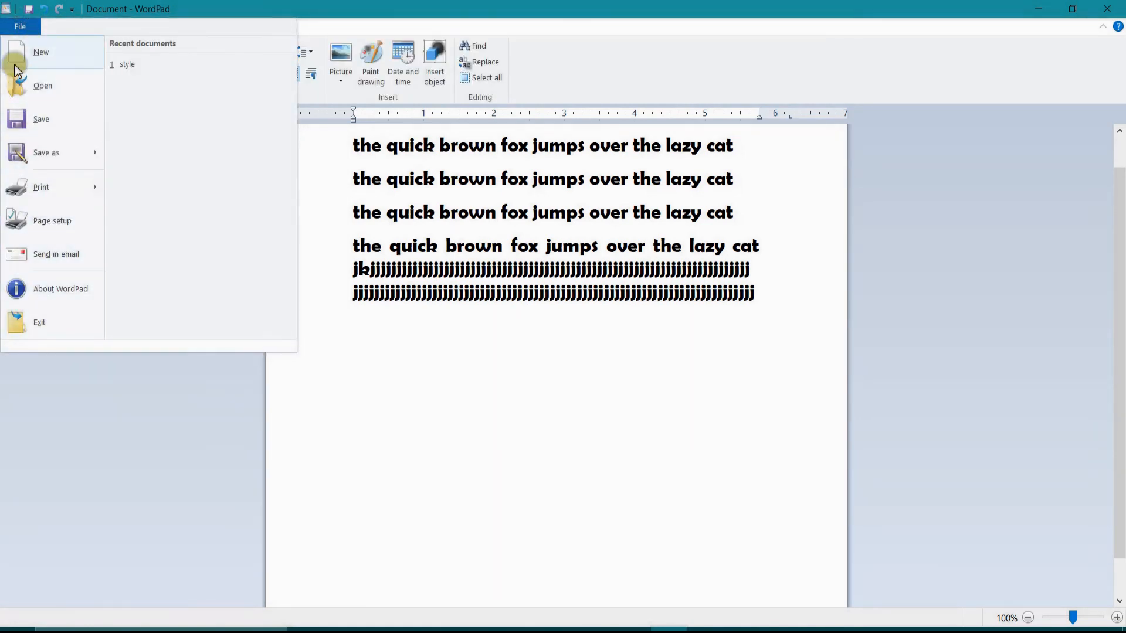
pyautogui.click(533, 273)
# Start saving the document, select Desktop as the location, look at the available file types, and cancel the save
pyautogui.click(20, 26)
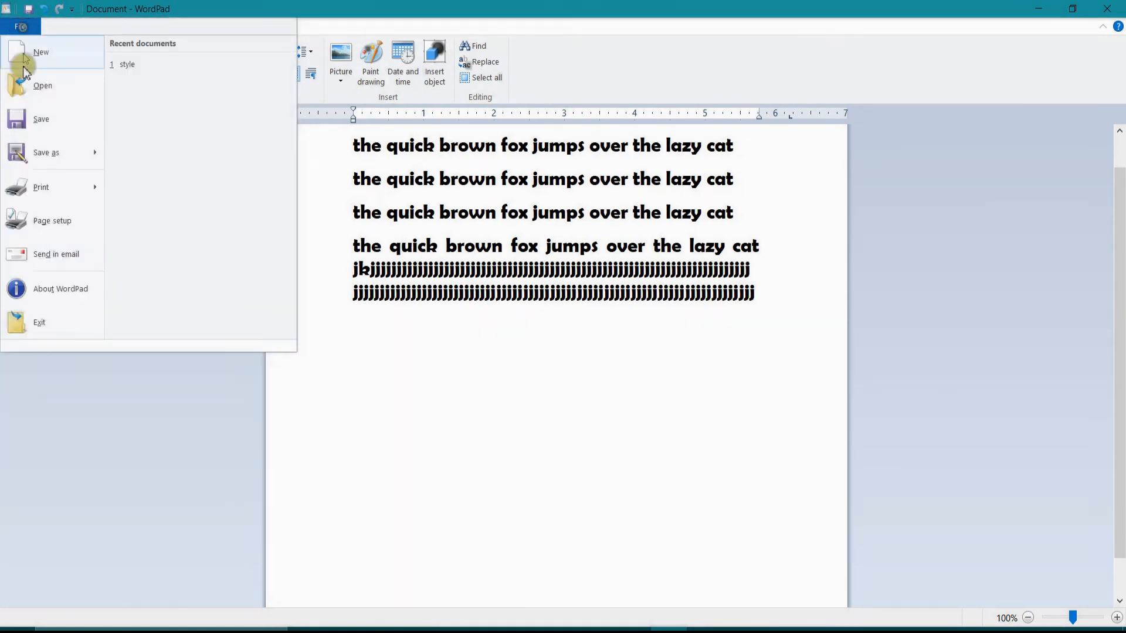
pyautogui.click(42, 120)
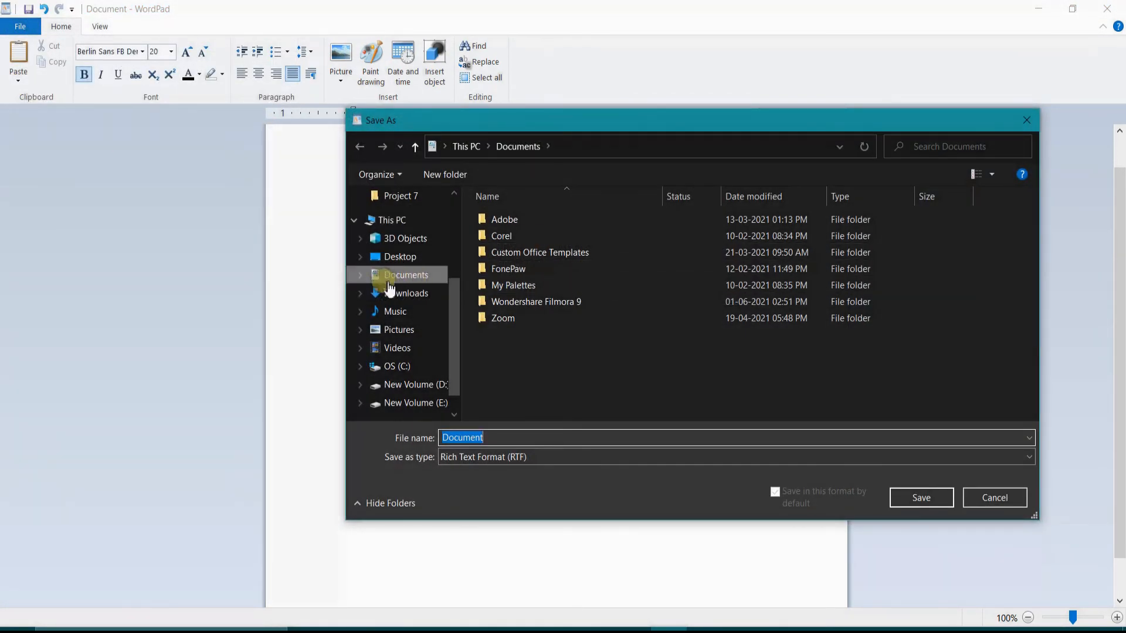
pyautogui.click(392, 256)
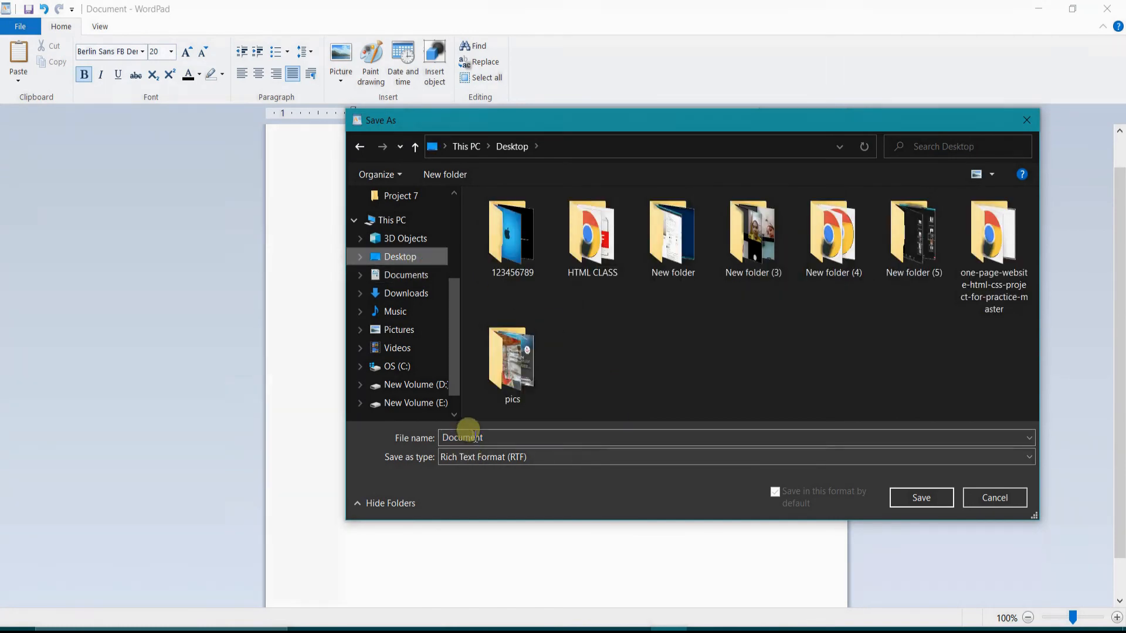
pyautogui.click(481, 456)
pyautogui.click(557, 457)
pyautogui.click(535, 457)
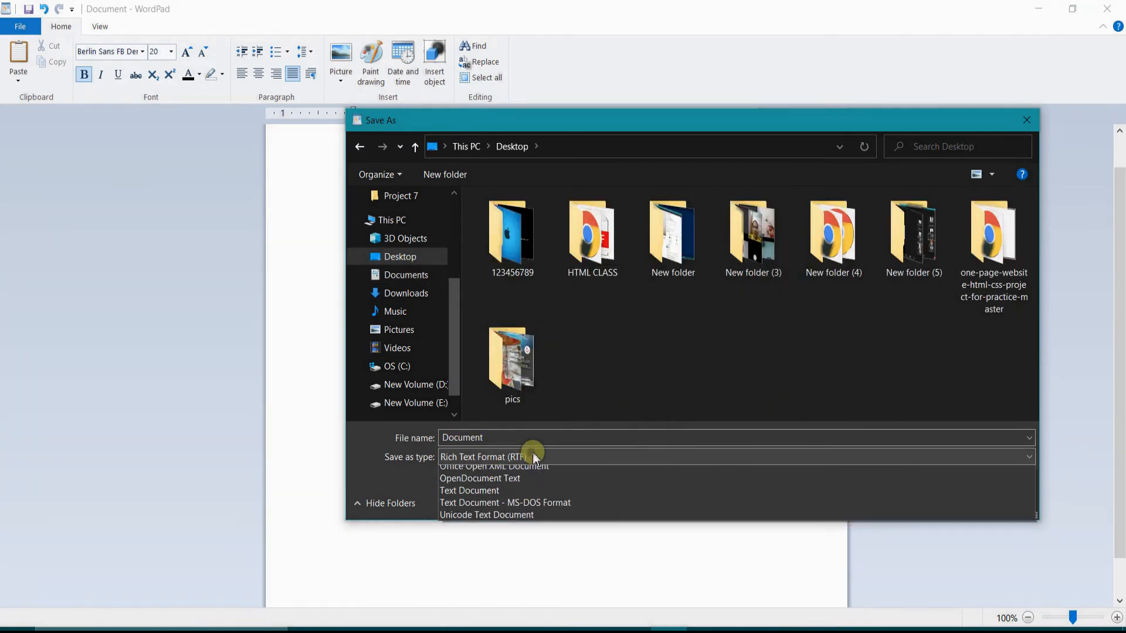
pyautogui.click(535, 457)
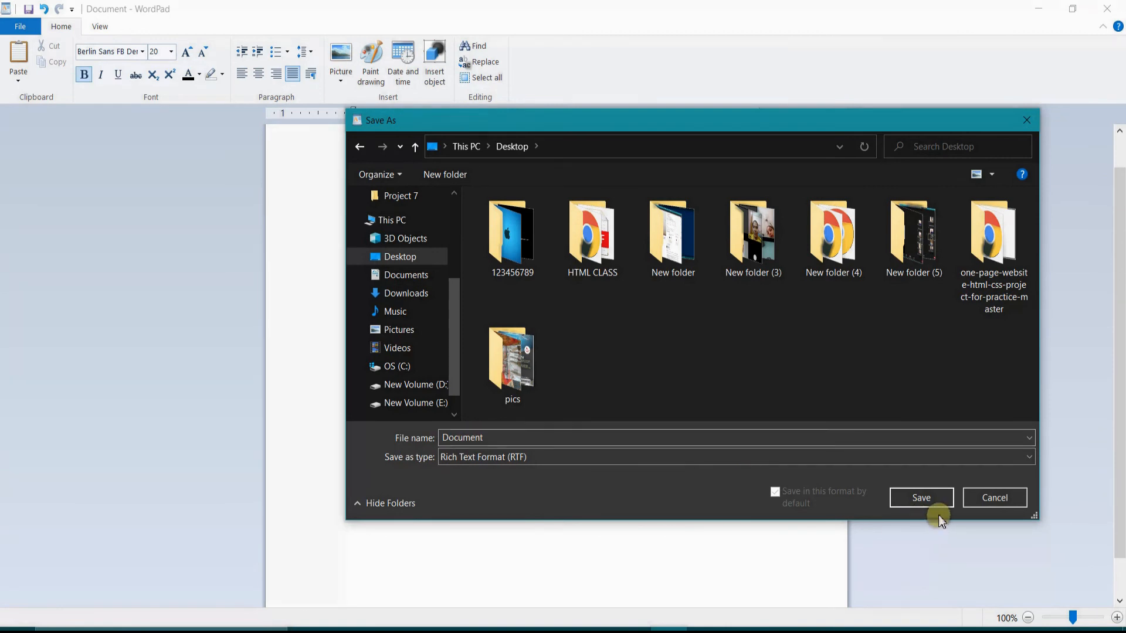
pyautogui.click(995, 497)
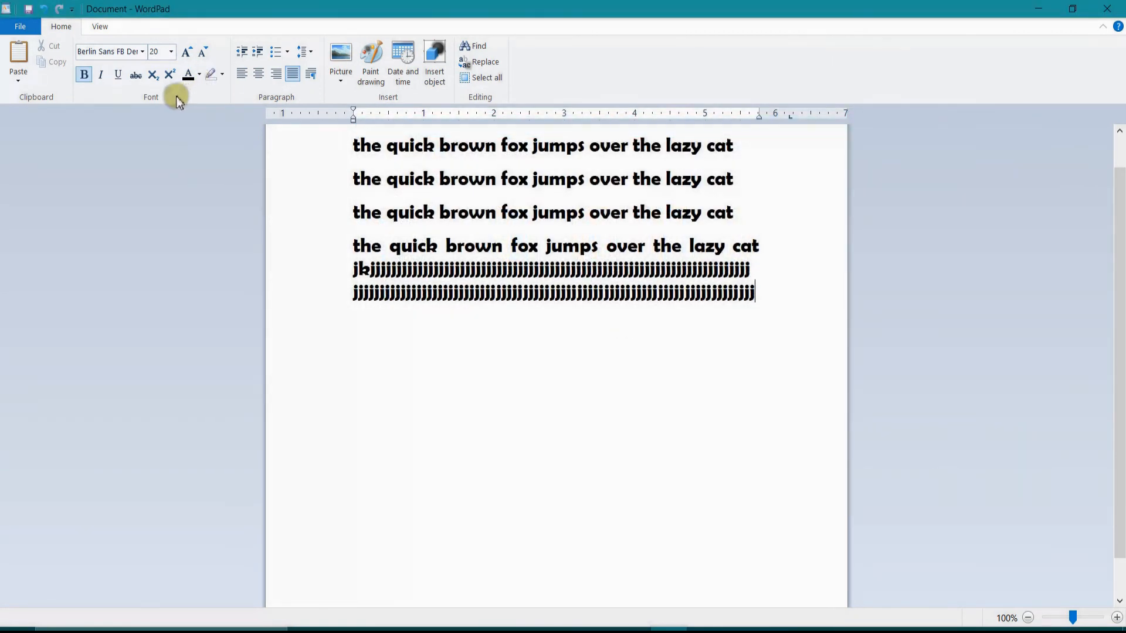
# Minimize the WordPad window and bring it back, restore it down to a smaller size, and maximize it again
pyautogui.click(1037, 13)
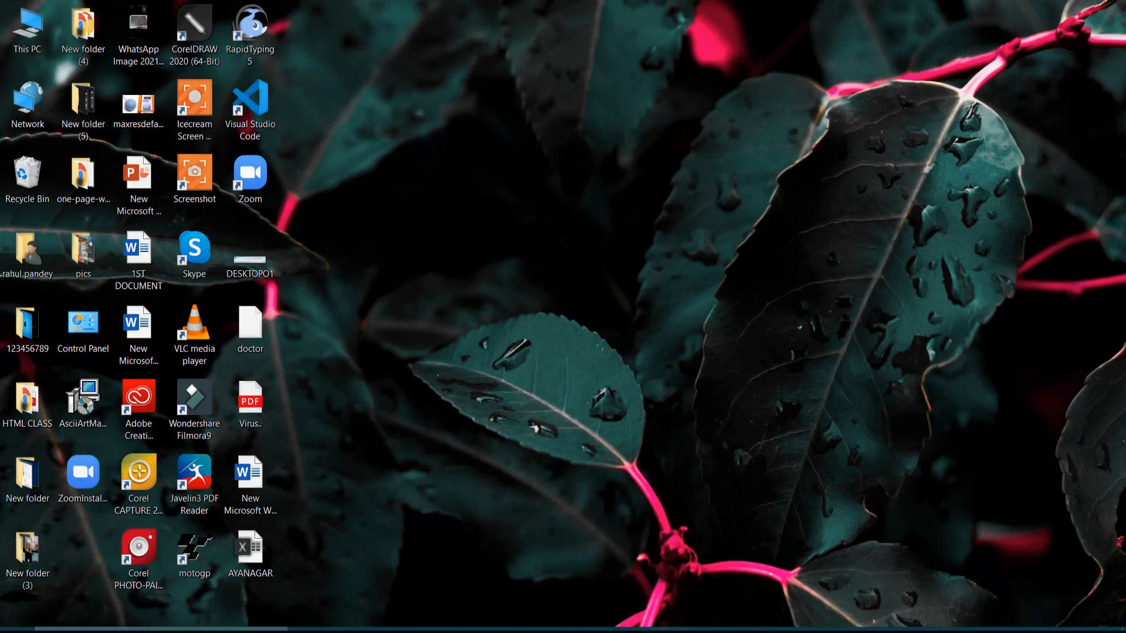
pyautogui.click(679, 613)
pyautogui.click(1075, 12)
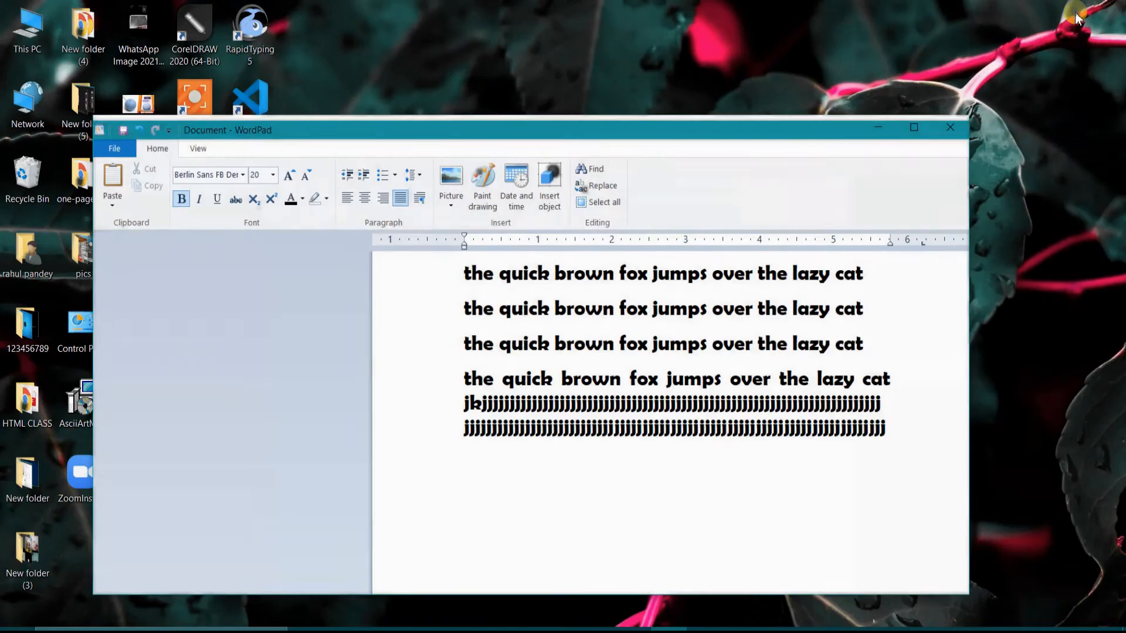
pyautogui.moveTo(818, 156); pyautogui.dragTo(762, 62)
pyautogui.click(867, 59)
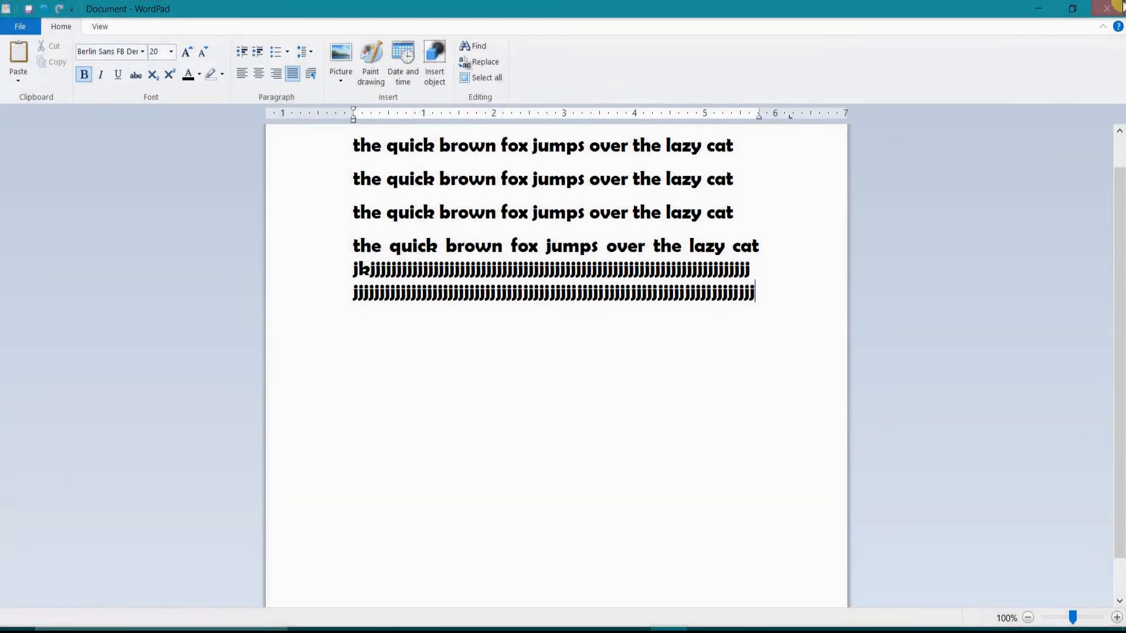
# Close WordPad without saving the changes to the document, after first cancelling the close once
pyautogui.click(1107, 8)
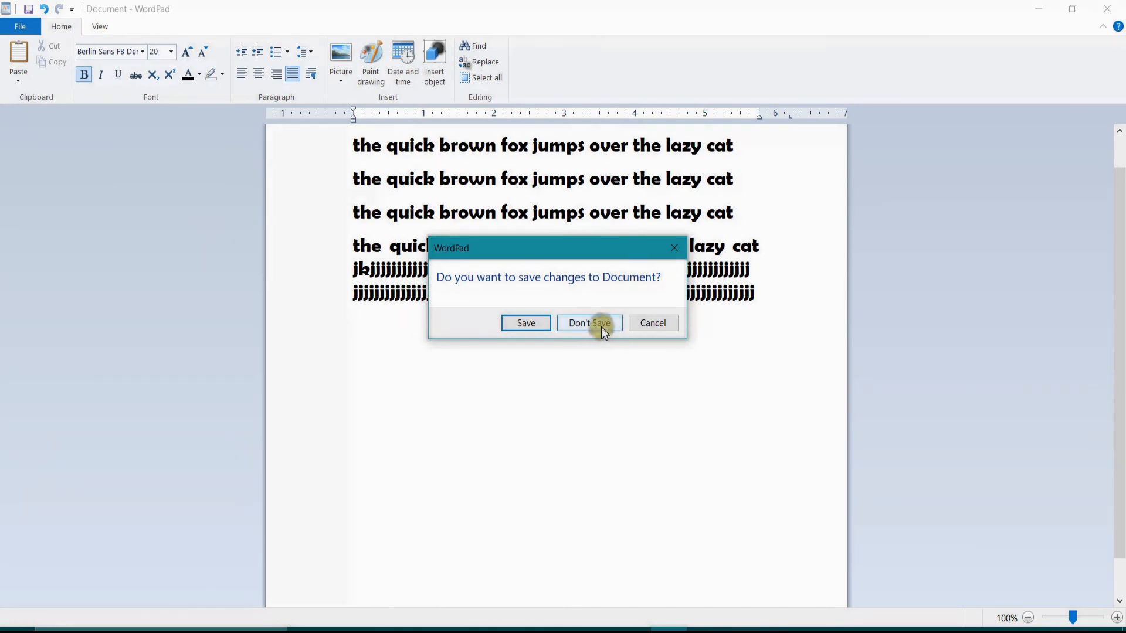
pyautogui.click(654, 324)
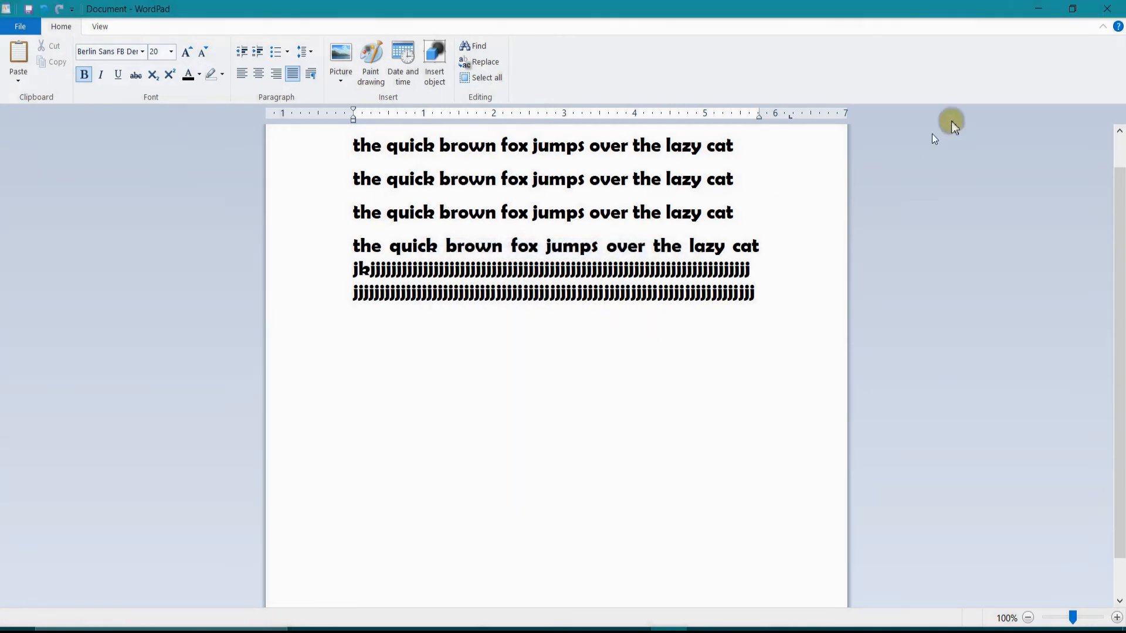
pyautogui.click(1106, 9)
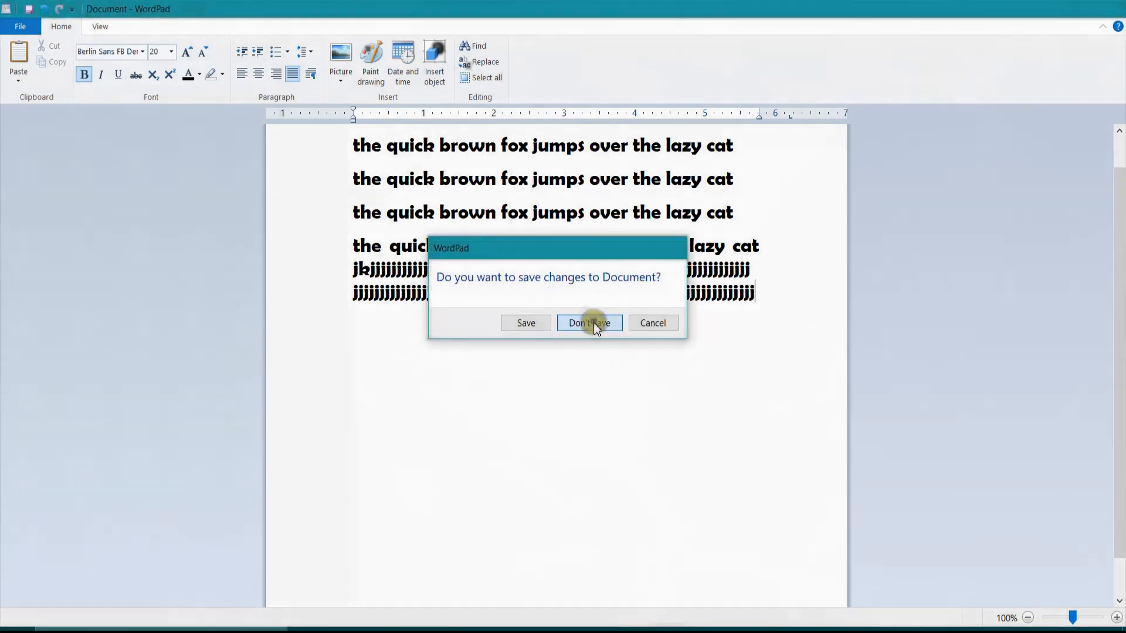
pyautogui.click(593, 322)
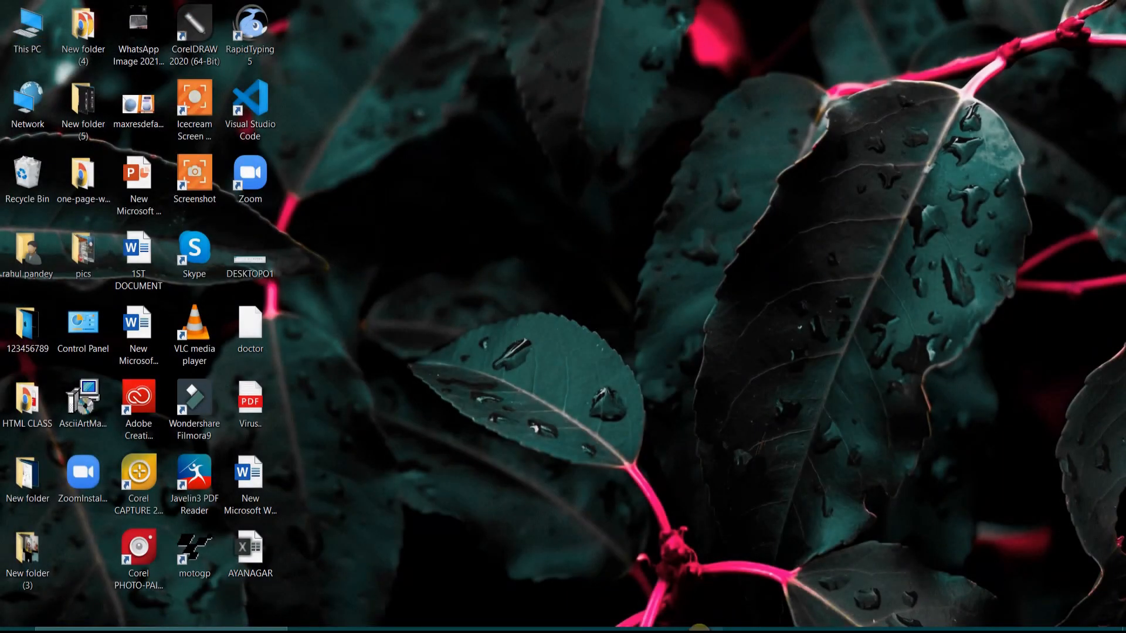
# Switch to the open untitled Notepad window
pyautogui.moveTo(698, 629)
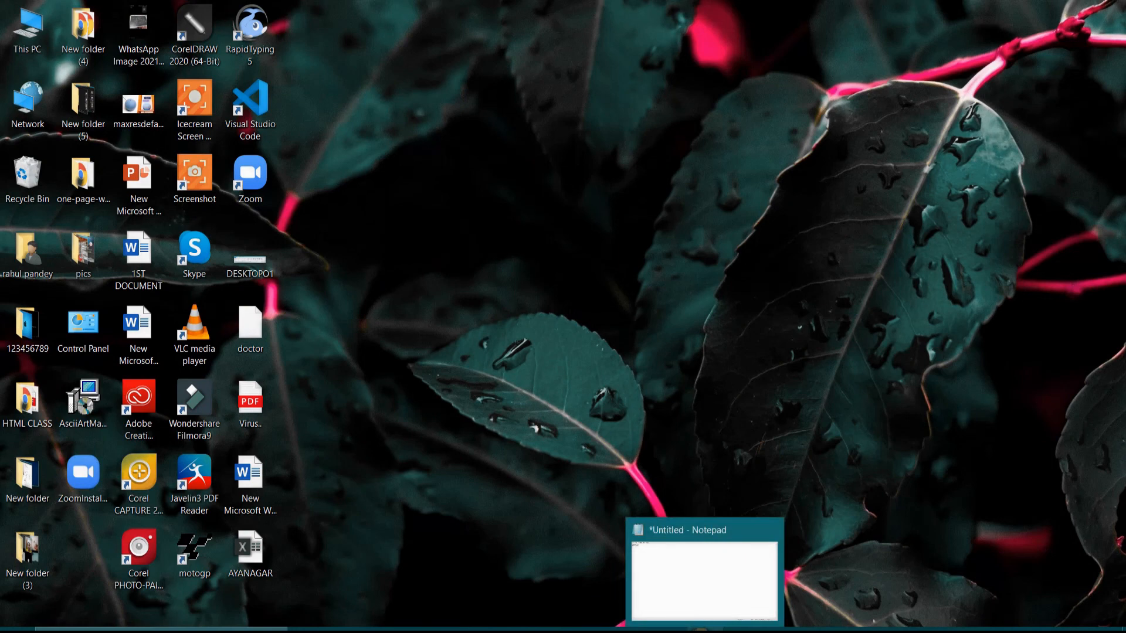